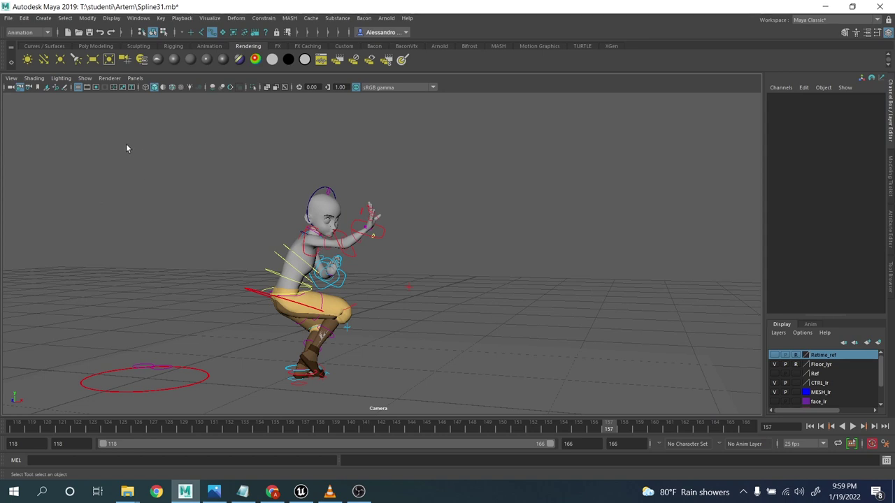
Select all the character's controls and play back the animation to review its timing
{"action": "left_click_drag", "start_coordinate": [121, 142], "coordinate": [632, 397]}
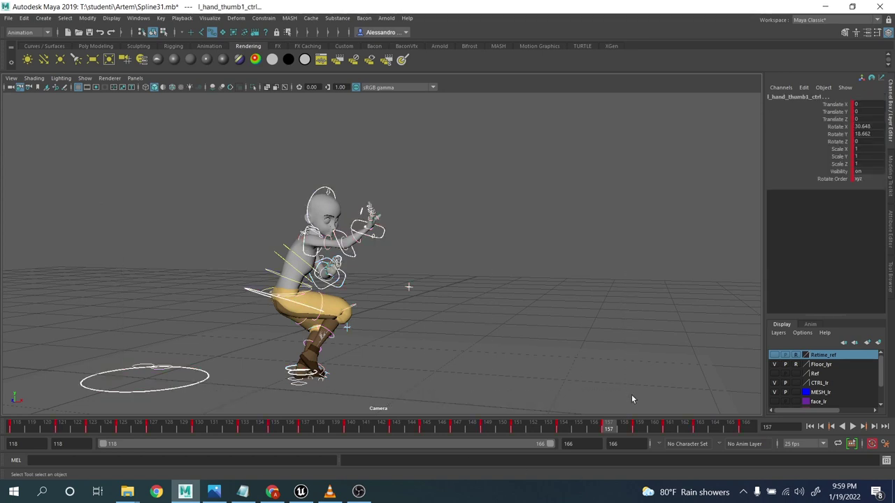
{"action": "key", "text": "alt+v"}
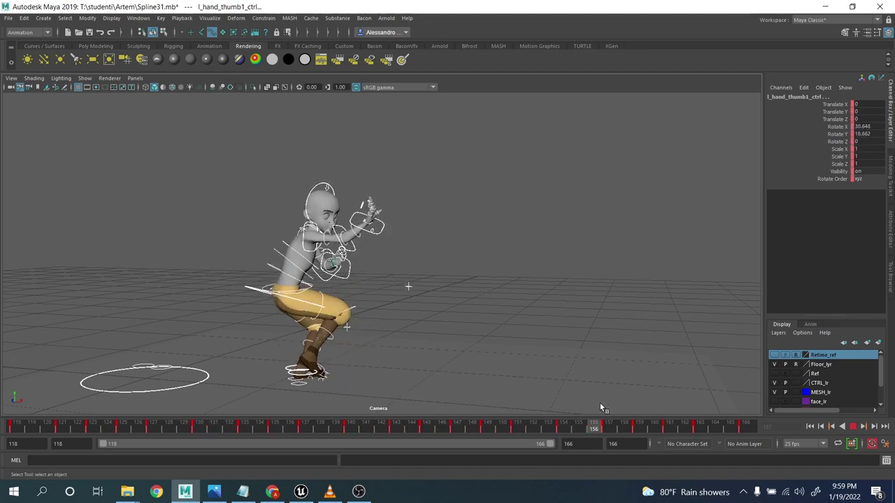
{"action": "left_click", "coordinate": [491, 287]}
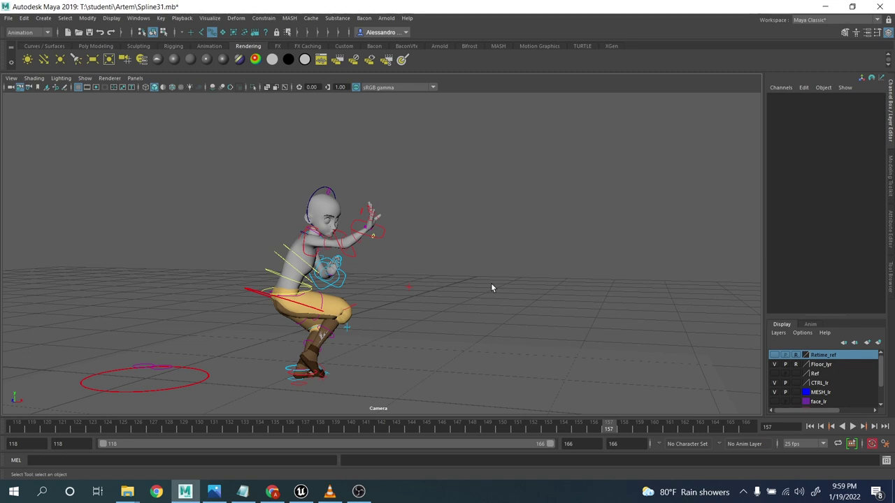
Select all the character's controls and open their animation curves in the Graph Editor
{"action": "left_click_drag", "start_coordinate": [126, 161], "coordinate": [611, 391]}
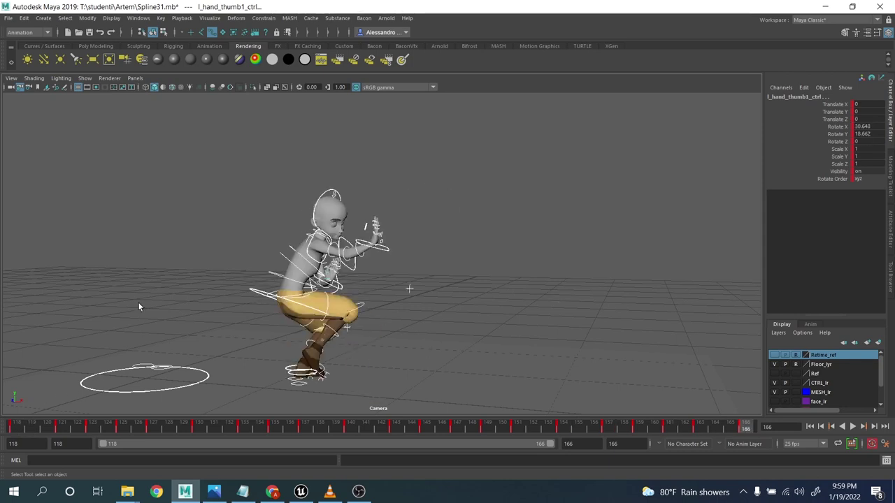
{"action": "left_click", "coordinate": [138, 18]}
{"action": "mouse_move", "coordinate": [163, 70]}
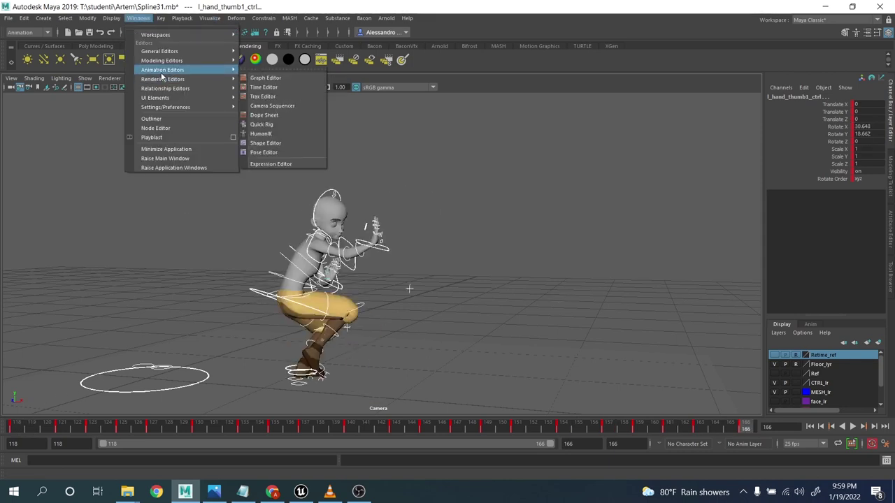
{"action": "left_click", "coordinate": [266, 77]}
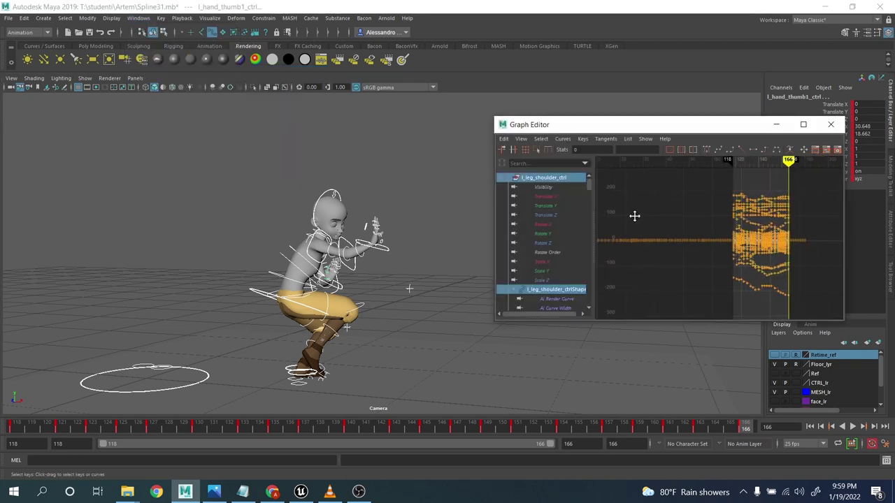
Apply Auto tangents to all keys between frames 118 and 166, and close the Graph Editor
{"action": "middle_click_drag", "start_coordinate": [635, 216], "coordinate": [582, 218], "text": "alt"}
{"action": "right_click_drag", "start_coordinate": [658, 201], "coordinate": [702, 233], "text": "alt"}
{"action": "middle_click_drag", "start_coordinate": [650, 208], "coordinate": [703, 213], "text": "alt"}
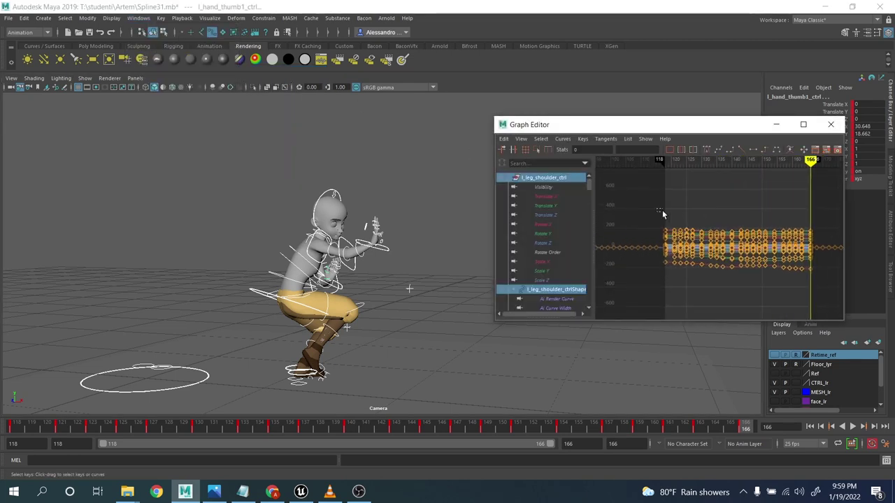
{"action": "left_click_drag", "start_coordinate": [808, 295], "coordinate": [812, 298]}
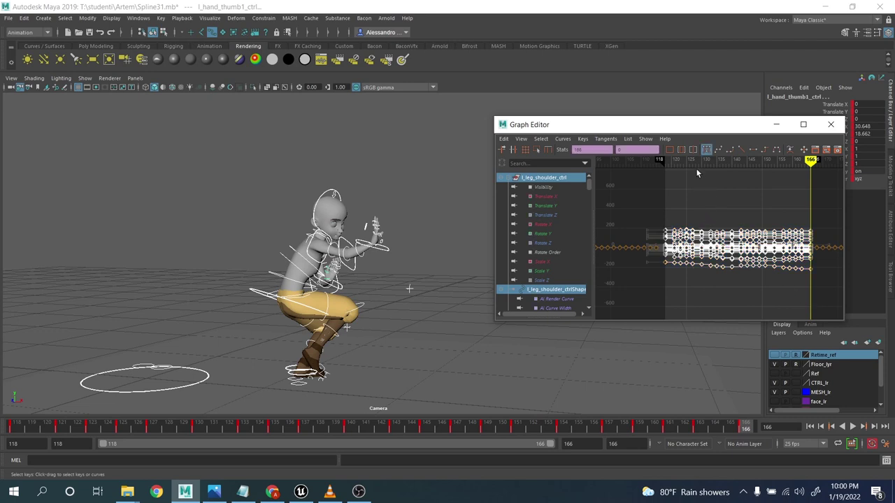
{"action": "left_click", "coordinate": [708, 151]}
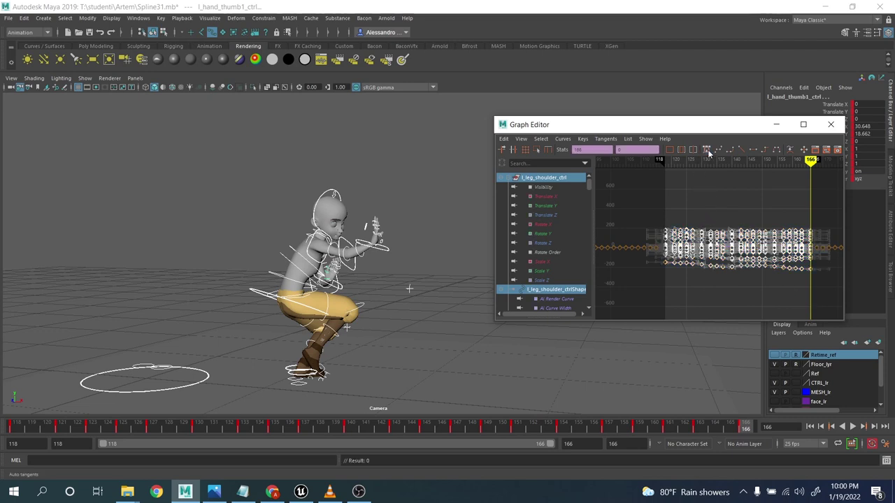
{"action": "left_click", "coordinate": [831, 124]}
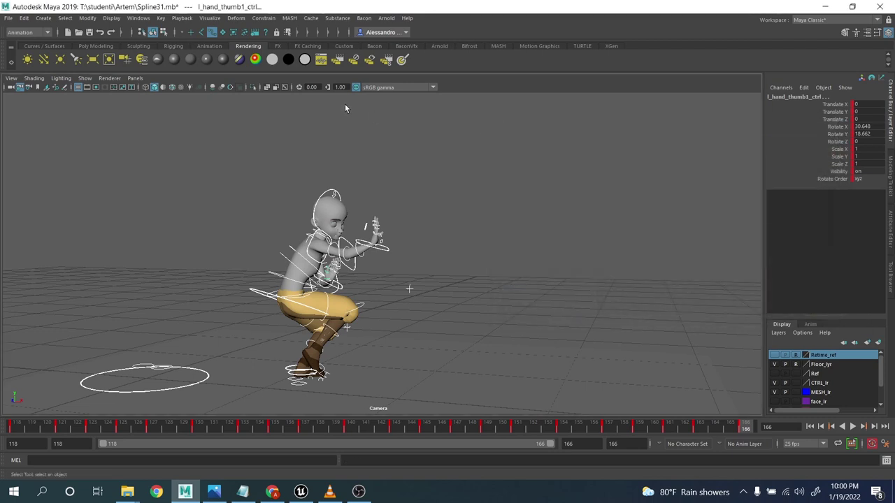
Scrub through the opening frames and play the animation from frame 118 to check the motion with the new tangents
{"action": "left_click", "coordinate": [41, 128]}
{"action": "left_click_drag", "start_coordinate": [41, 128], "coordinate": [504, 287]}
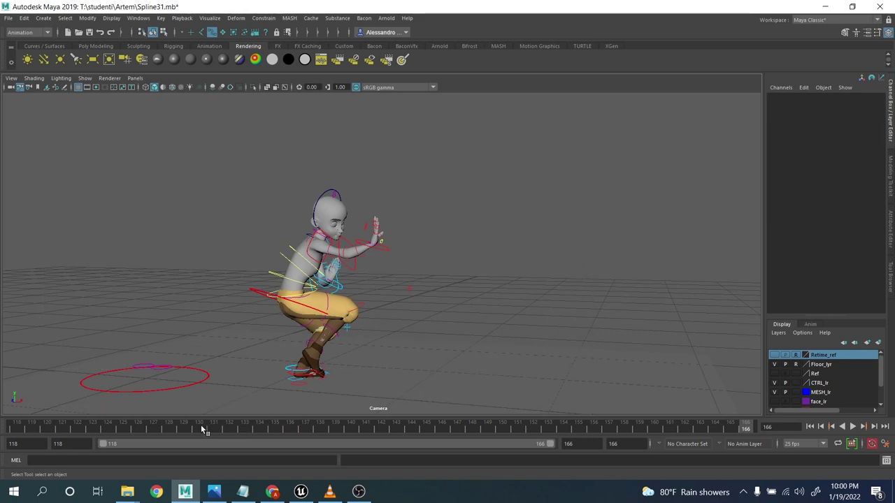
{"action": "left_click_drag", "start_coordinate": [203, 429], "coordinate": [254, 432]}
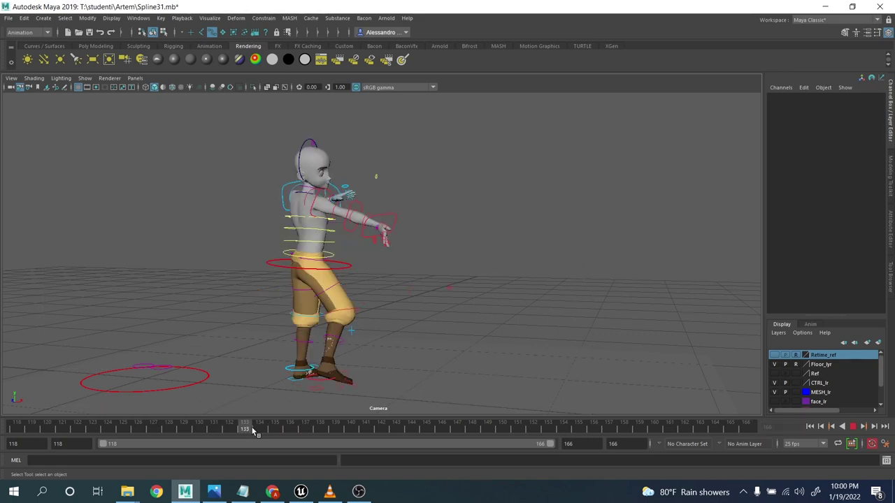
{"action": "left_click", "coordinate": [328, 216]}
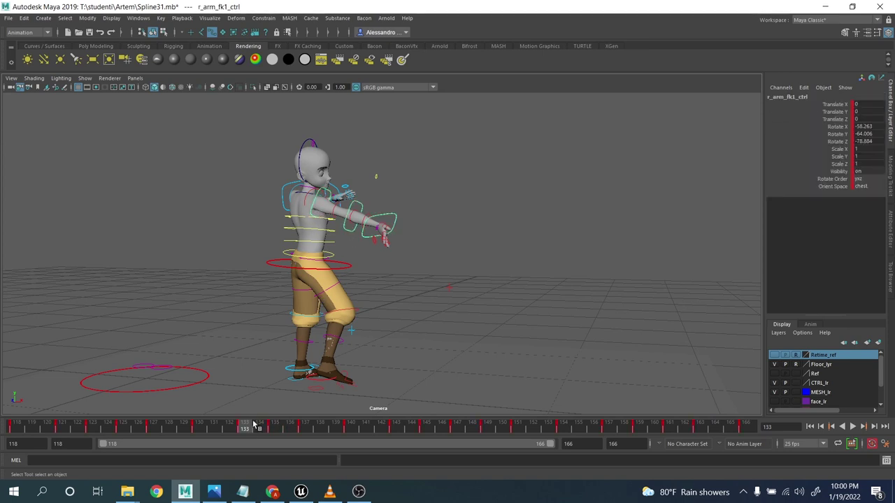
{"action": "mouse_move", "coordinate": [253, 430]}
{"action": "left_mouse_down"}
{"action": "mouse_move", "coordinate": [214, 428]}
{"action": "mouse_move", "coordinate": [245, 429]}
{"action": "left_mouse_up"}
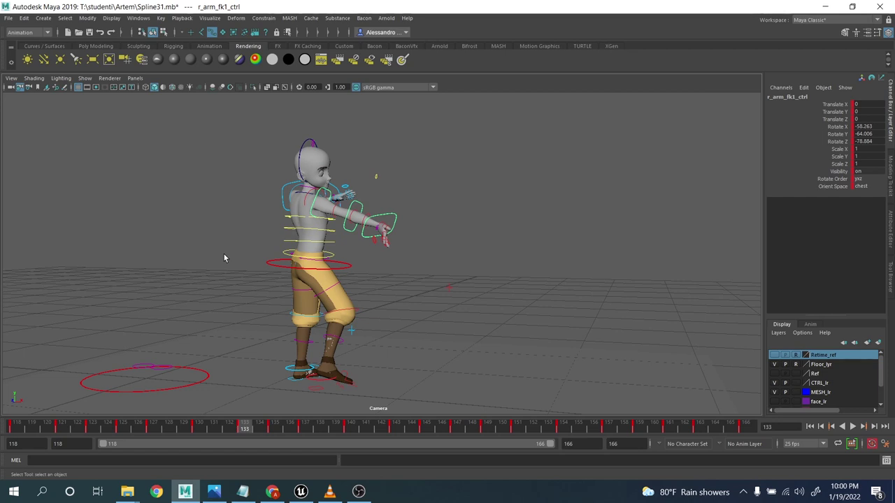
{"action": "left_click", "coordinate": [18, 428]}
{"action": "left_click", "coordinate": [132, 240]}
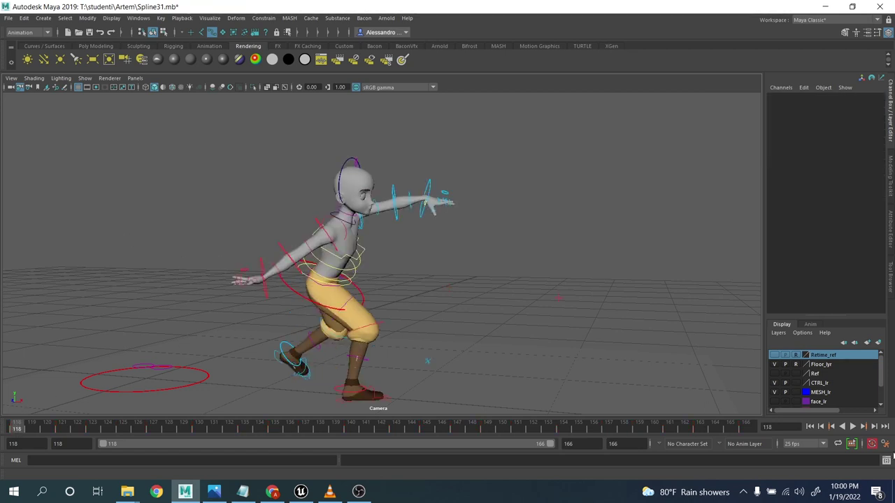
{"action": "left_click", "coordinate": [852, 426]}
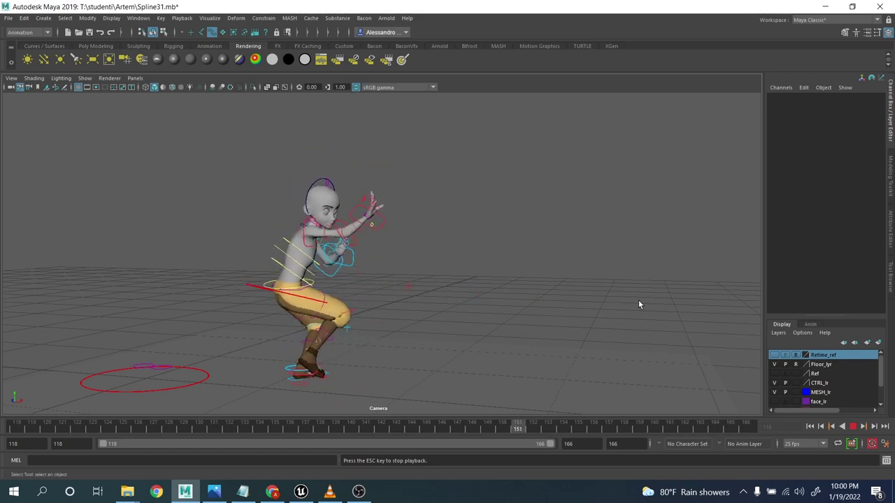
{"action": "key", "text": "Escape"}
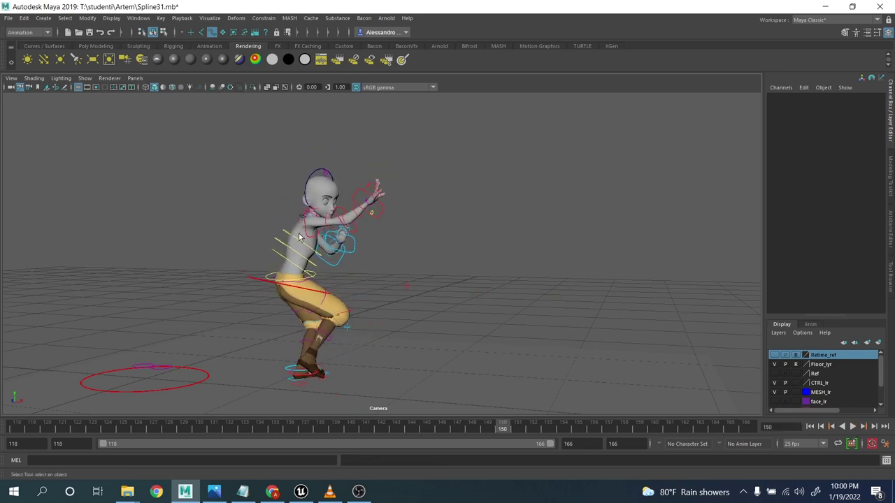
Select all the character's controls and scrub through the animation to frame 140
{"action": "left_click_drag", "start_coordinate": [192, 163], "coordinate": [533, 398]}
{"action": "left_click", "coordinate": [143, 158]}
{"action": "left_click_drag", "start_coordinate": [144, 144], "coordinate": [539, 414]}
{"action": "left_click_drag", "start_coordinate": [51, 428], "coordinate": [162, 437]}
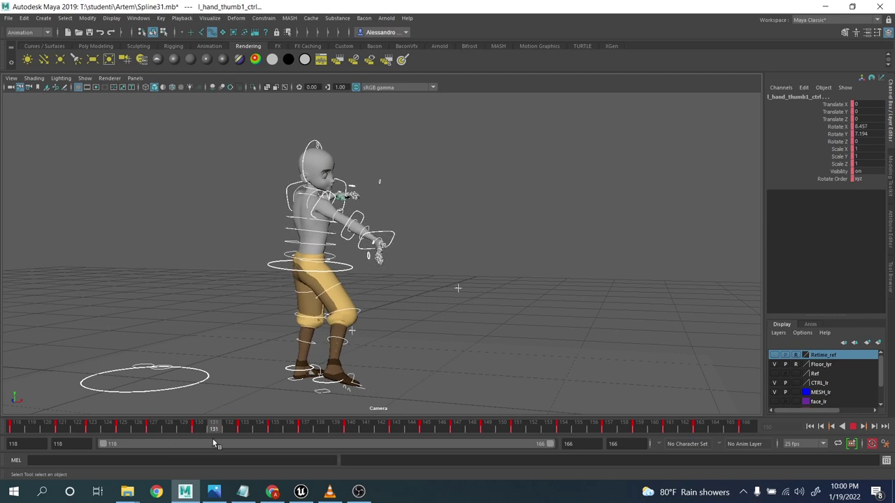
{"action": "left_click_drag", "start_coordinate": [230, 435], "coordinate": [425, 431]}
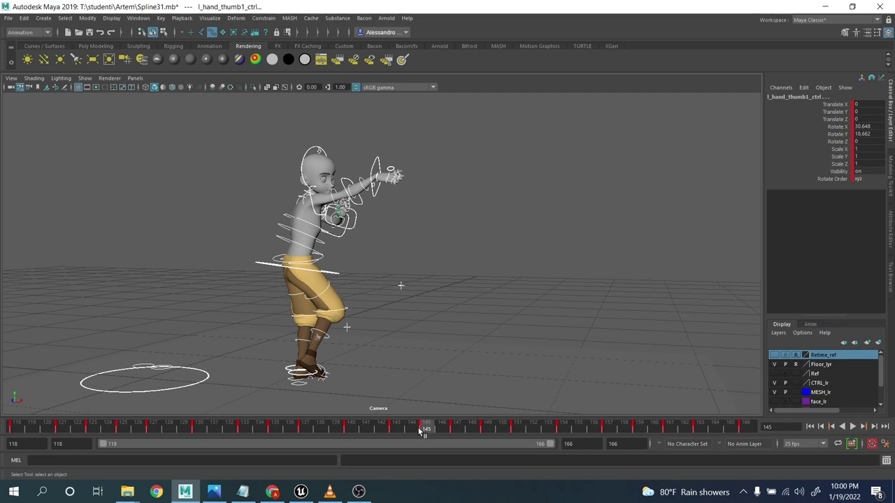
{"action": "left_click_drag", "start_coordinate": [419, 431], "coordinate": [352, 430]}
Shift the keys between frames 130 and 140 earlier, placing them on frames 129, 131, 133, 135 and 139
{"action": "double_click", "coordinate": [350, 430], "text": "shift"}
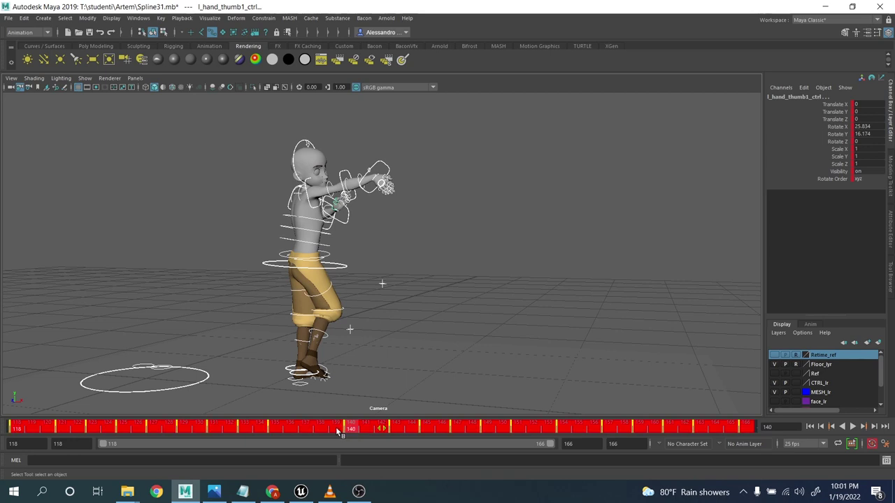
{"action": "left_click", "coordinate": [349, 430], "text": "shift"}
{"action": "double_click", "coordinate": [351, 430]}
{"action": "left_click", "coordinate": [351, 430], "text": "shift"}
{"action": "double_click", "coordinate": [351, 430]}
{"action": "left_click", "coordinate": [351, 430]}
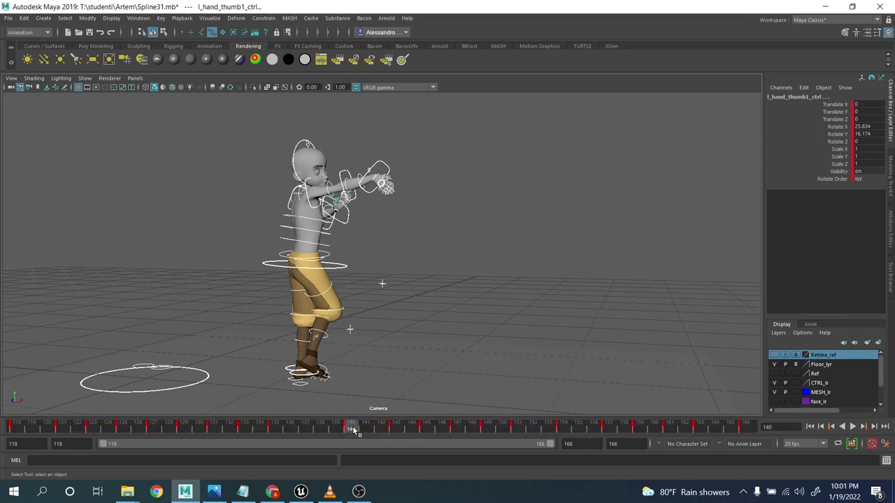
{"action": "left_click", "coordinate": [351, 428], "text": "shift"}
{"action": "left_click_drag", "start_coordinate": [351, 428], "coordinate": [5, 417]}
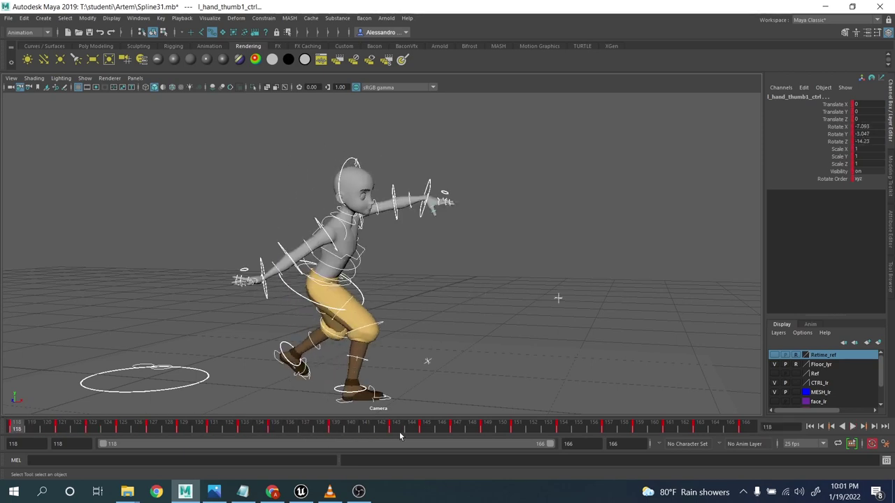
Shorten the playback range to end at frame 143 and play back the retimed section
{"action": "left_click_drag", "start_coordinate": [550, 444], "coordinate": [337, 445]}
{"action": "left_click", "coordinate": [853, 427]}
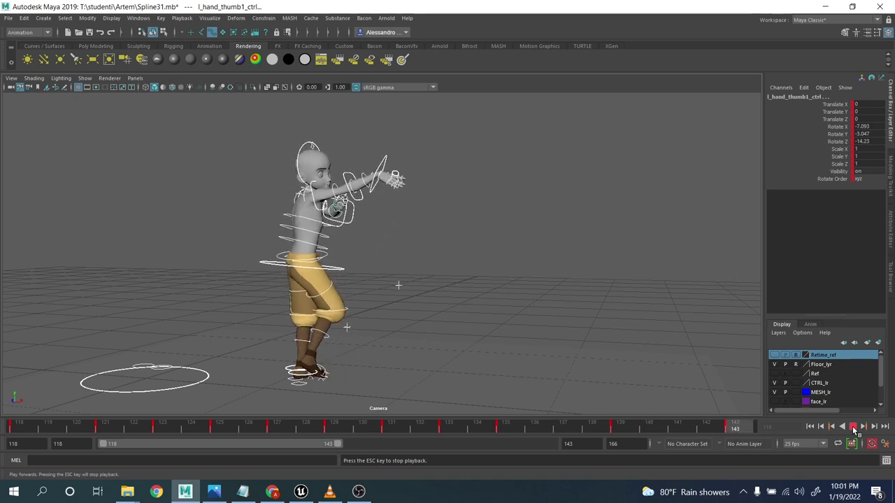
{"action": "key", "text": "Escape"}
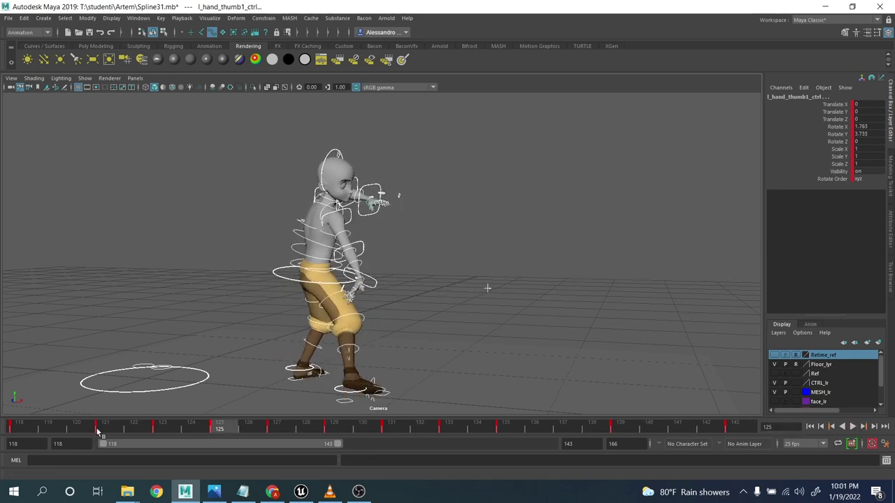
{"action": "key", "text": "alt+v"}
Delete the key at frame 123 and move the keys at frames 118 and 121 one frame later
{"action": "left_click_drag", "start_coordinate": [229, 433], "coordinate": [179, 429]}
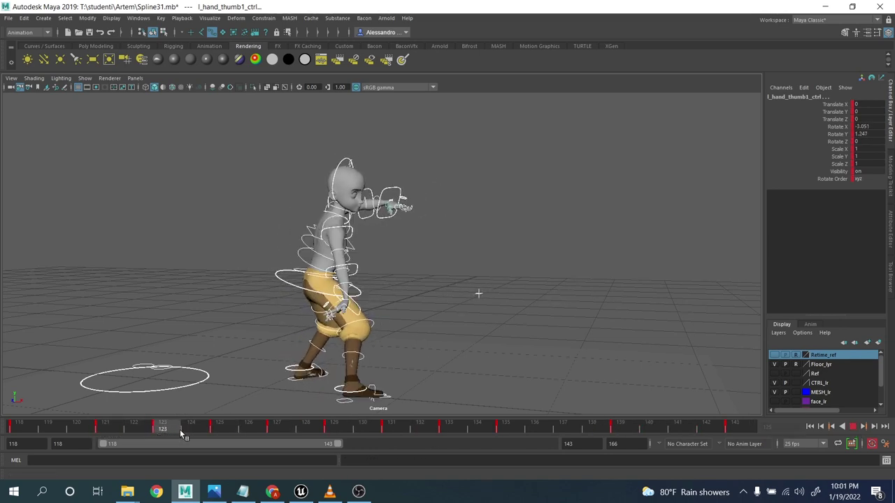
{"action": "left_click", "coordinate": [166, 425], "text": "shift"}
{"action": "right_click", "coordinate": [165, 424]}
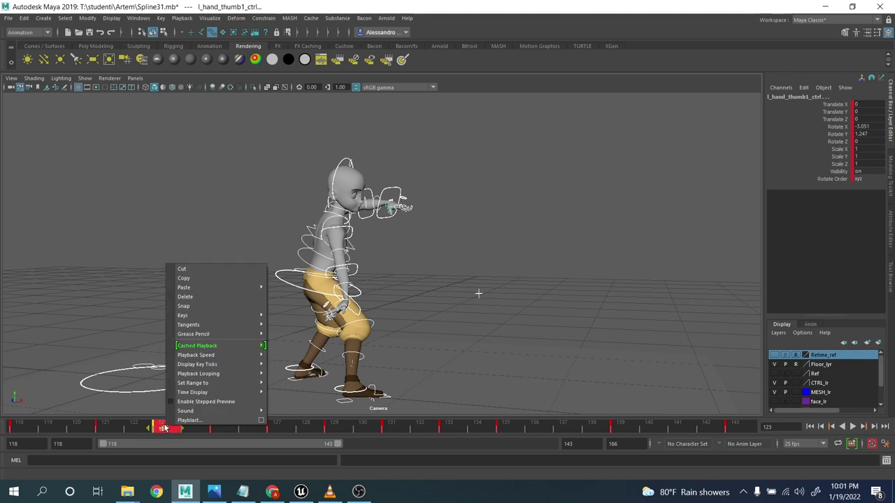
{"action": "left_click", "coordinate": [193, 299]}
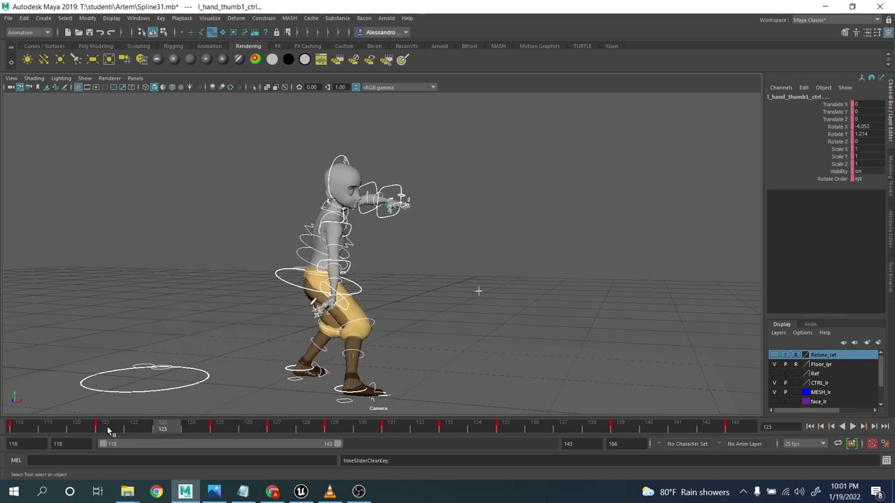
{"action": "left_click_drag", "start_coordinate": [110, 426], "coordinate": [48, 428], "text": "shift"}
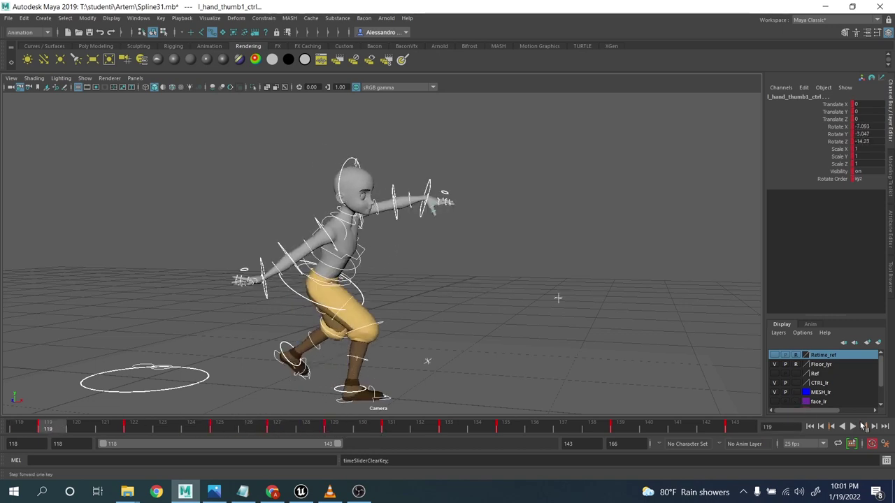
{"action": "left_click", "coordinate": [853, 427]}
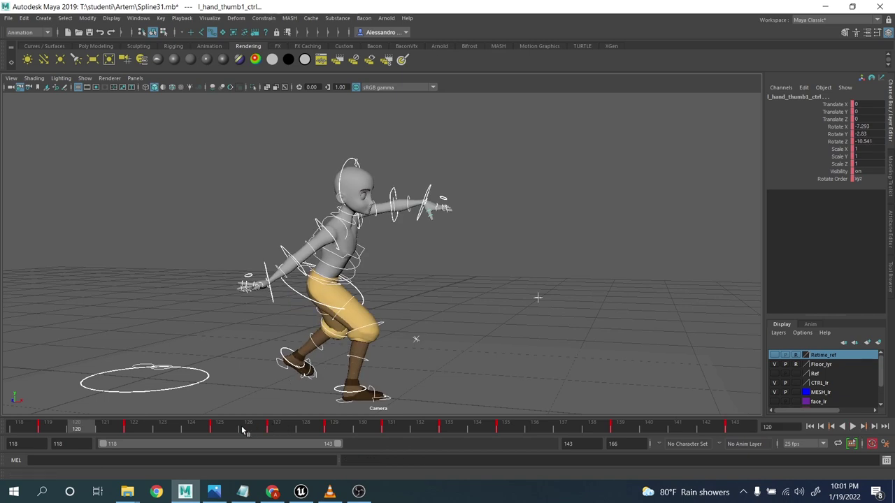
Delete the key at frame 127 and move the keys at frames 119, 122 and 125 one frame later
{"action": "left_click", "coordinate": [271, 429], "text": "shift"}
{"action": "right_click", "coordinate": [283, 427]}
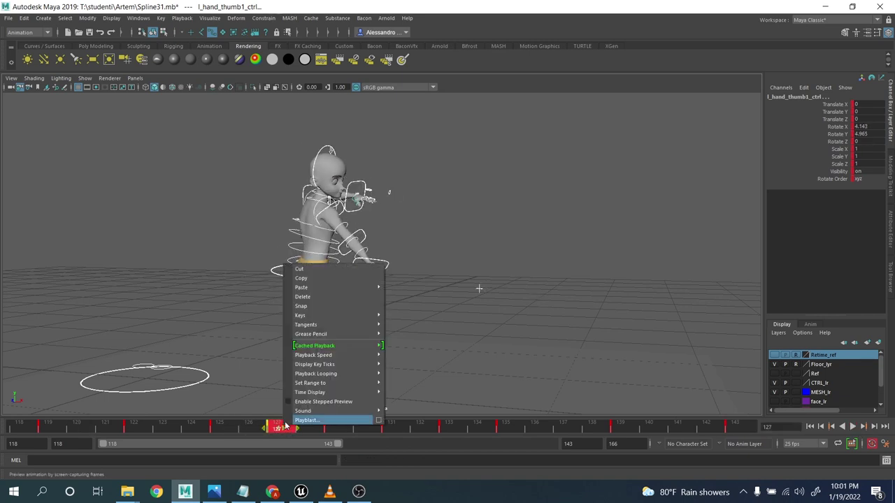
{"action": "left_click", "coordinate": [315, 298]}
{"action": "left_click_drag", "start_coordinate": [225, 427], "coordinate": [59, 426], "text": "shift"}
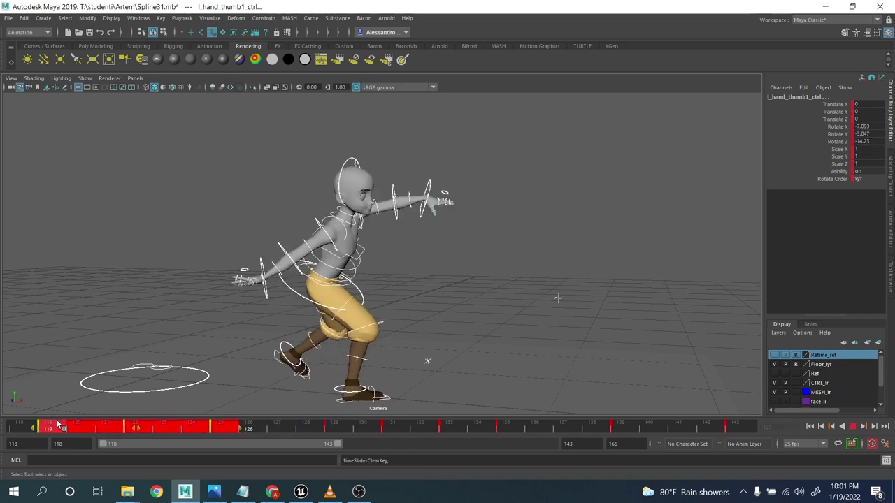
{"action": "mouse_move", "coordinate": [135, 428]}
{"action": "left_mouse_down"}
{"action": "mouse_move", "coordinate": [509, 430]}
{"action": "mouse_move", "coordinate": [90, 428]}
{"action": "left_mouse_up"}
{"action": "left_click", "coordinate": [853, 428]}
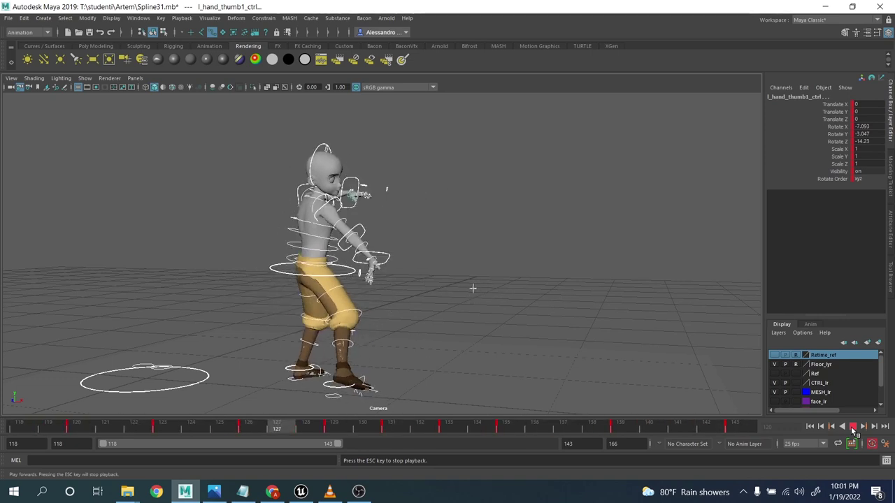
Move all the keys from frame 120 through frame 135 one frame earlier and play back the result
{"action": "left_click", "coordinate": [536, 429]}
{"action": "left_click_drag", "start_coordinate": [547, 430], "coordinate": [87, 430], "text": "shift"}
{"action": "left_click_drag", "start_coordinate": [296, 429], "coordinate": [259, 430]}
{"action": "key", "text": "alt+v"}
Delete the key at frame 130 and move the keys at frames 132, 134 and 139 one frame earlier
{"action": "mouse_move", "coordinate": [424, 429]}
{"action": "left_mouse_down"}
{"action": "mouse_move", "coordinate": [308, 430]}
{"action": "mouse_move", "coordinate": [443, 430]}
{"action": "mouse_move", "coordinate": [363, 429]}
{"action": "left_mouse_up"}
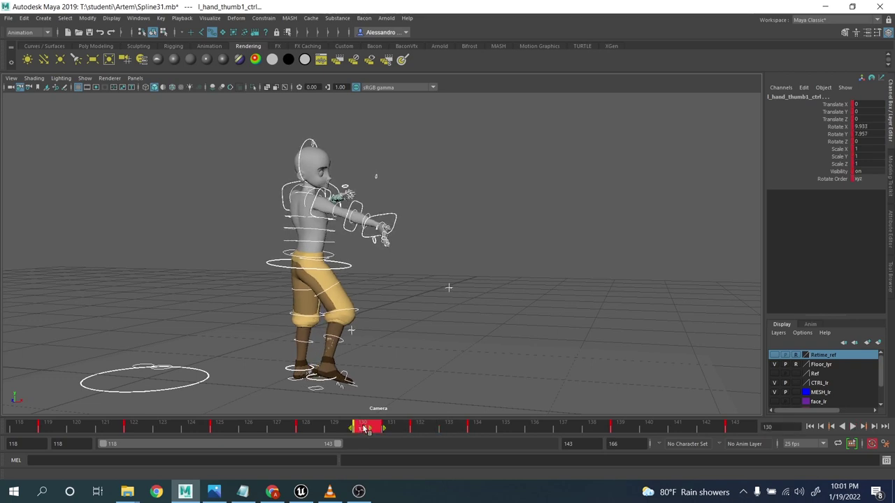
{"action": "right_click", "coordinate": [363, 429]}
{"action": "left_click", "coordinate": [400, 299]}
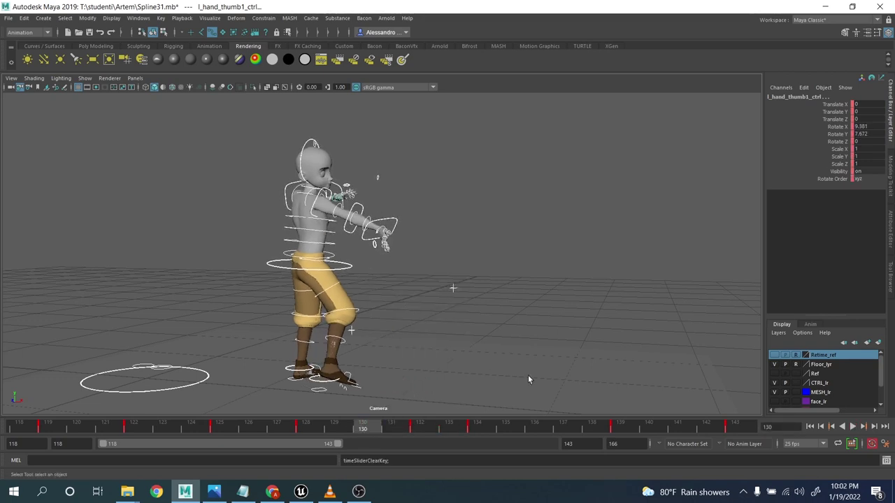
{"action": "left_click_drag", "start_coordinate": [627, 430], "coordinate": [396, 428], "text": "shift"}
{"action": "left_click_drag", "start_coordinate": [511, 428], "coordinate": [488, 428]}
{"action": "mouse_move", "coordinate": [720, 437]}
{"action": "left_mouse_down"}
{"action": "mouse_move", "coordinate": [68, 400]}
{"action": "mouse_move", "coordinate": [65, 408]}
{"action": "left_mouse_up"}
{"action": "left_click", "coordinate": [852, 427]}
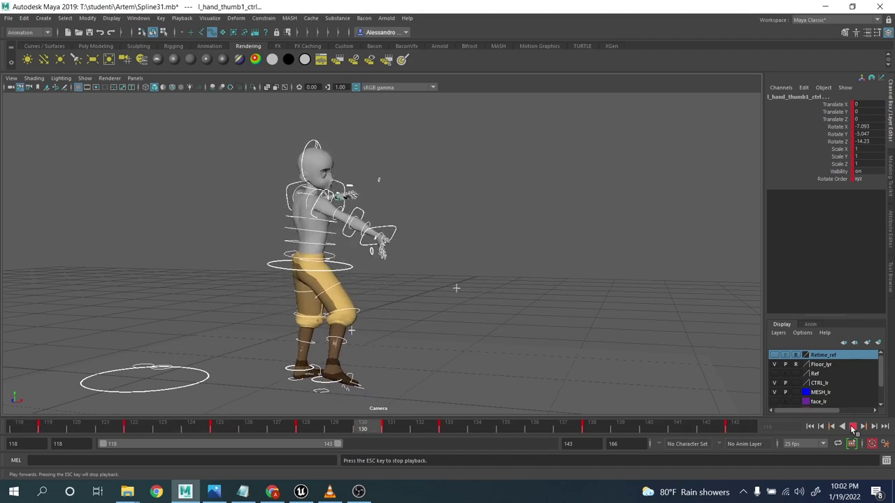
Stop the playback and set the playback range to run from frame 119 to frame 166
{"action": "left_click", "coordinate": [853, 427]}
{"action": "left_click", "coordinate": [47, 426]}
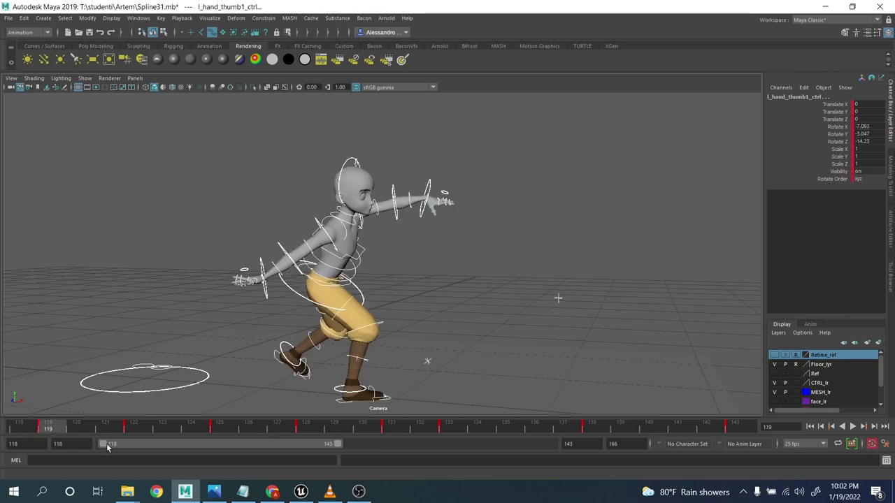
{"action": "left_click_drag", "start_coordinate": [107, 444], "coordinate": [114, 447]}
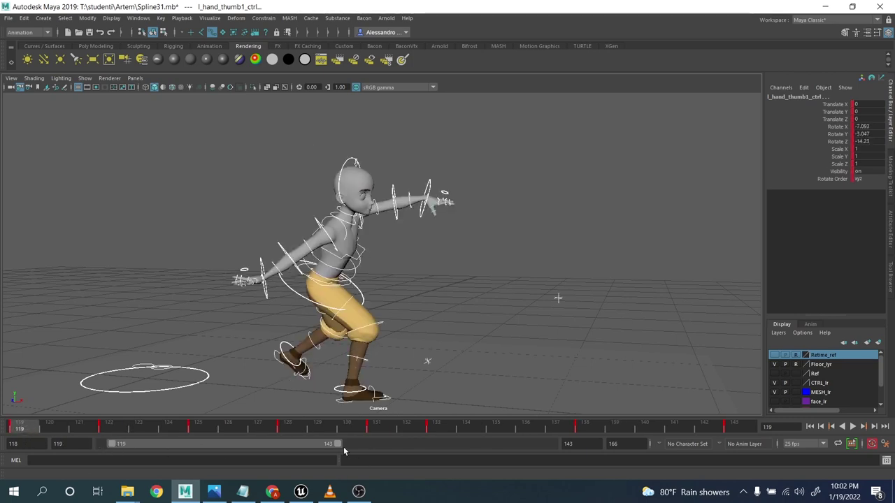
{"action": "left_click_drag", "start_coordinate": [341, 445], "coordinate": [555, 445]}
Move the keys from frame 154 through frame 163 one frame earlier
{"action": "left_click_drag", "start_coordinate": [310, 427], "coordinate": [559, 431]}
{"action": "left_click_drag", "start_coordinate": [704, 431], "coordinate": [565, 430], "text": "shift"}
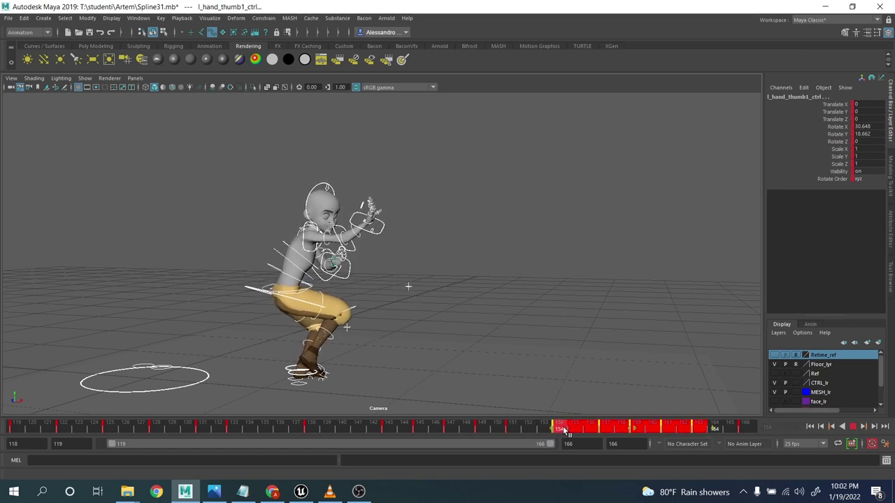
{"action": "left_click_drag", "start_coordinate": [636, 429], "coordinate": [620, 429]}
{"action": "mouse_move", "coordinate": [496, 430]}
{"action": "left_mouse_down"}
{"action": "mouse_move", "coordinate": [489, 430]}
{"action": "mouse_move", "coordinate": [514, 430]}
{"action": "left_mouse_up"}
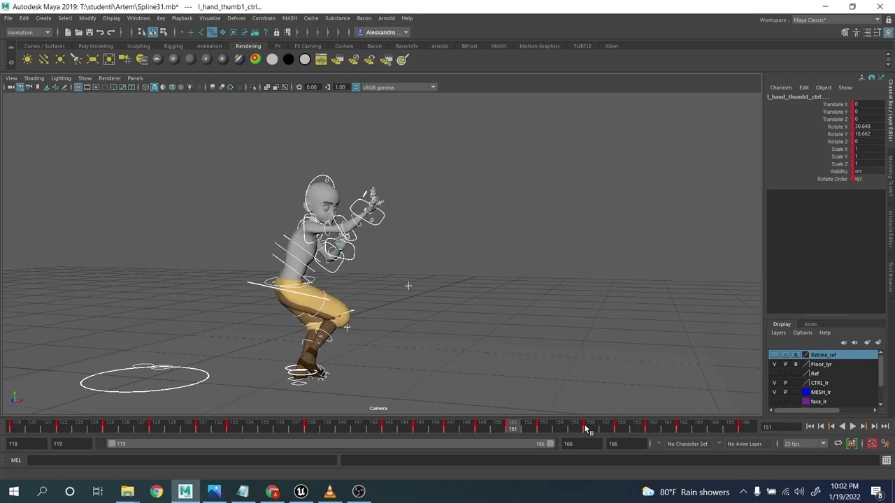
Move the keys from frame 156 through frame 162 one frame earlier and play back the result
{"action": "left_click_drag", "start_coordinate": [588, 430], "coordinate": [627, 429], "text": "shift"}
{"action": "left_click_drag", "start_coordinate": [480, 430], "coordinate": [386, 428]}
{"action": "left_click", "coordinate": [853, 426]}
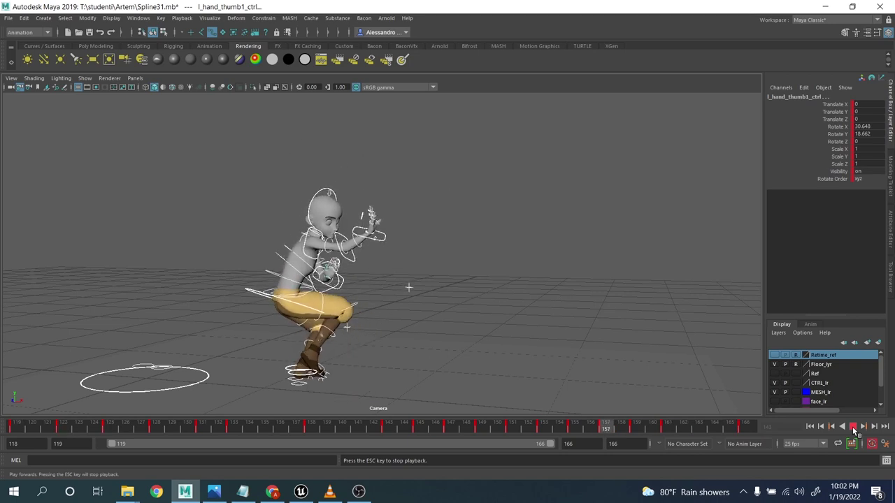
{"action": "left_click", "coordinate": [853, 426]}
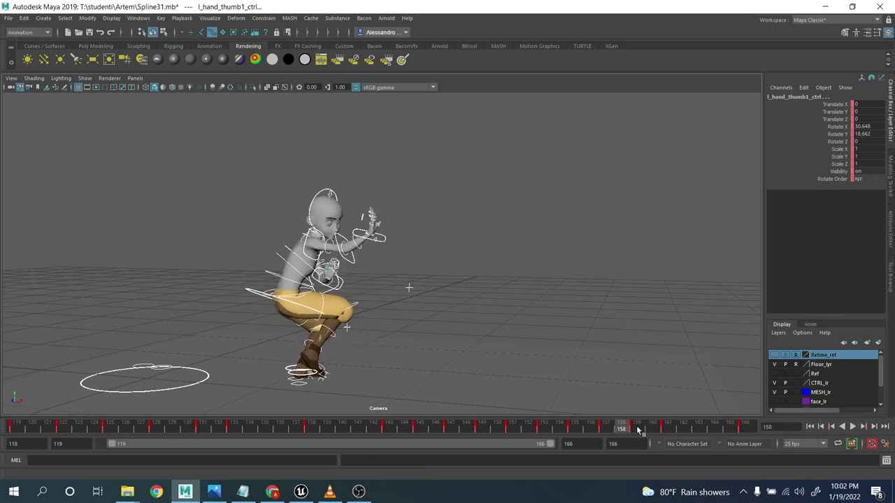
Move the key at frame 143 one frame earlier to frame 142
{"action": "mouse_move", "coordinate": [389, 425]}
{"action": "left_mouse_down"}
{"action": "mouse_move", "coordinate": [334, 427]}
{"action": "mouse_move", "coordinate": [415, 432]}
{"action": "mouse_move", "coordinate": [387, 430]}
{"action": "left_mouse_up"}
{"action": "double_click", "coordinate": [382, 428]}
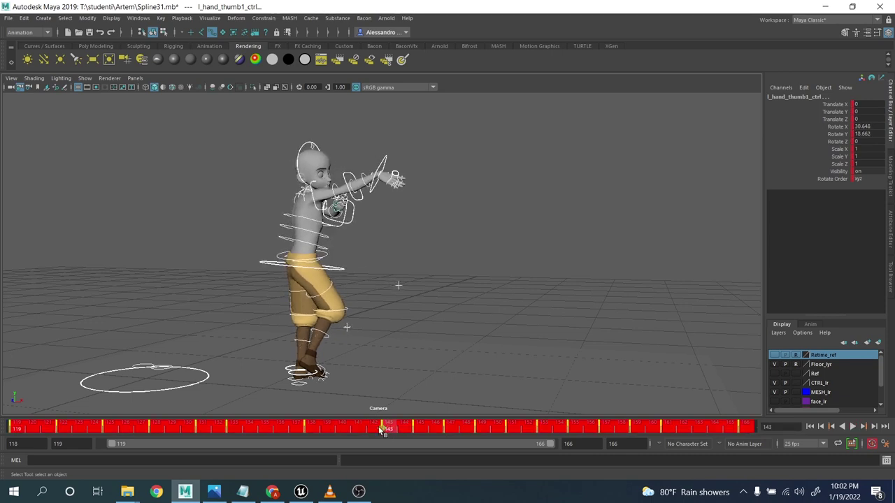
{"action": "left_click", "coordinate": [348, 427]}
{"action": "left_click", "coordinate": [387, 428], "text": "shift"}
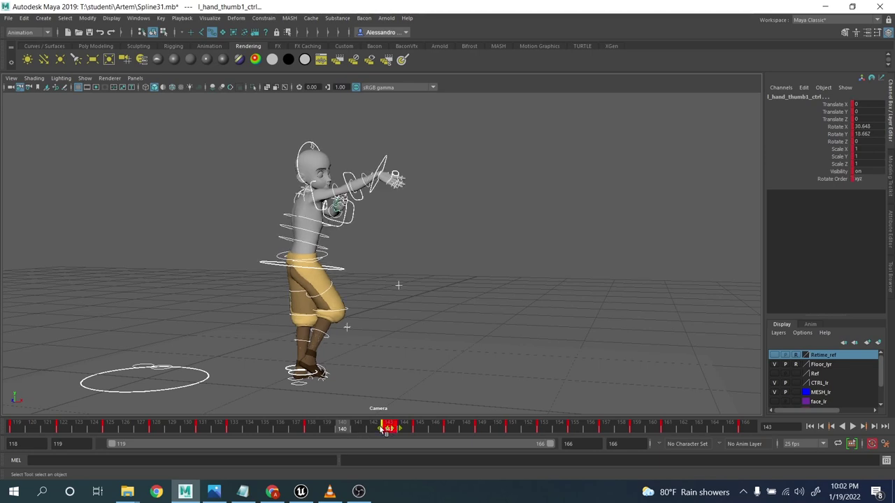
{"action": "left_click_drag", "start_coordinate": [381, 429], "coordinate": [469, 434]}
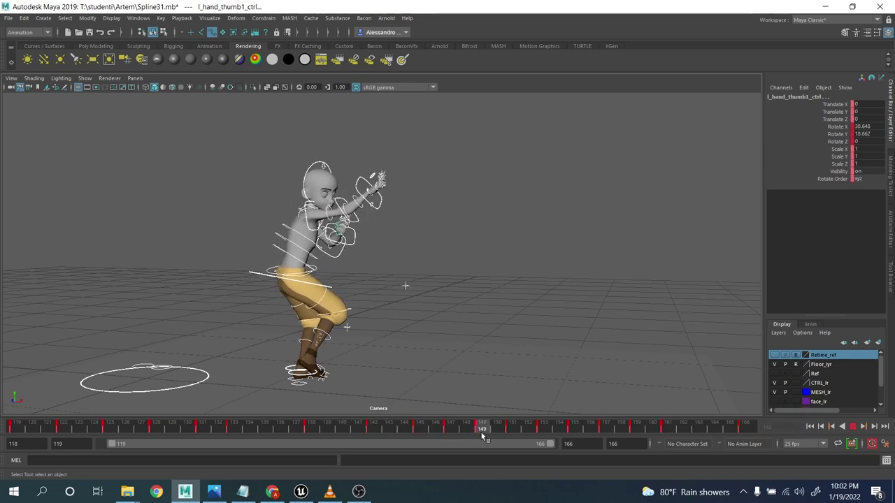
Delete the key at frame 147 and move the keys from frame 149 through frame 161 one frame earlier
{"action": "left_click", "coordinate": [417, 429]}
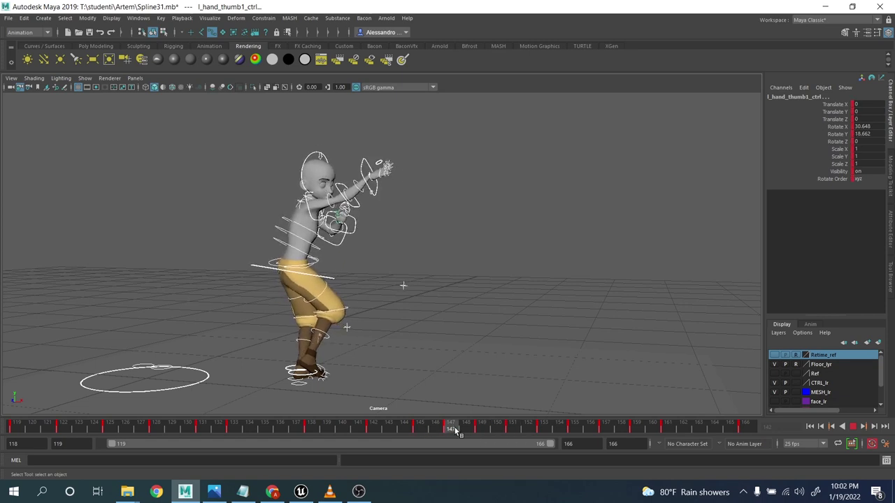
{"action": "left_click_drag", "start_coordinate": [483, 428], "coordinate": [418, 425]}
{"action": "right_click", "coordinate": [449, 428]}
{"action": "left_click", "coordinate": [470, 293]}
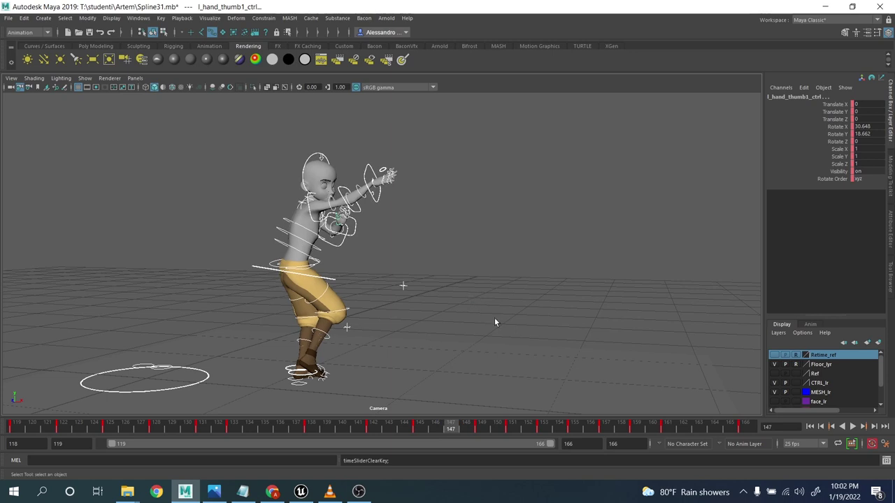
{"action": "left_click_drag", "start_coordinate": [677, 429], "coordinate": [489, 428], "text": "shift"}
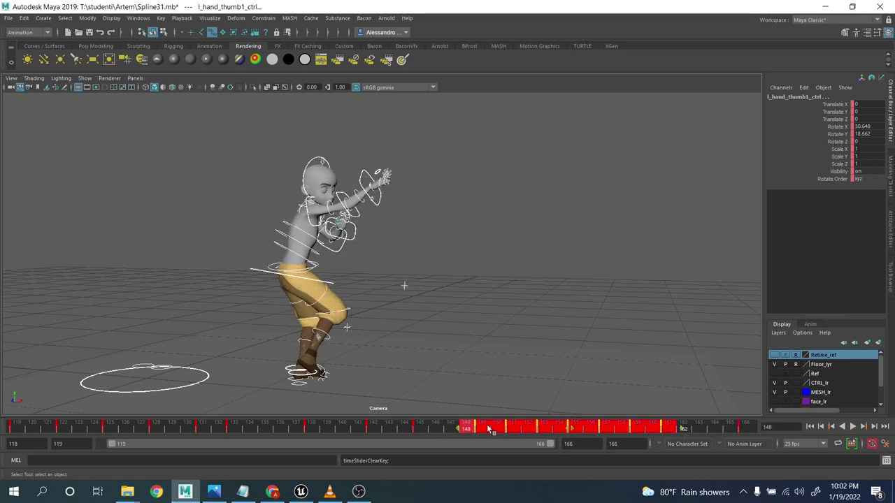
{"action": "left_click", "coordinate": [854, 426]}
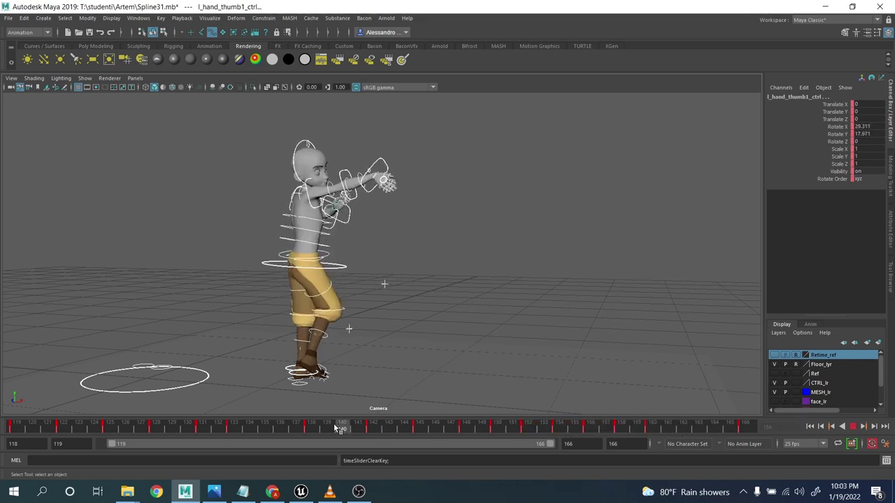
{"action": "left_click", "coordinate": [853, 428]}
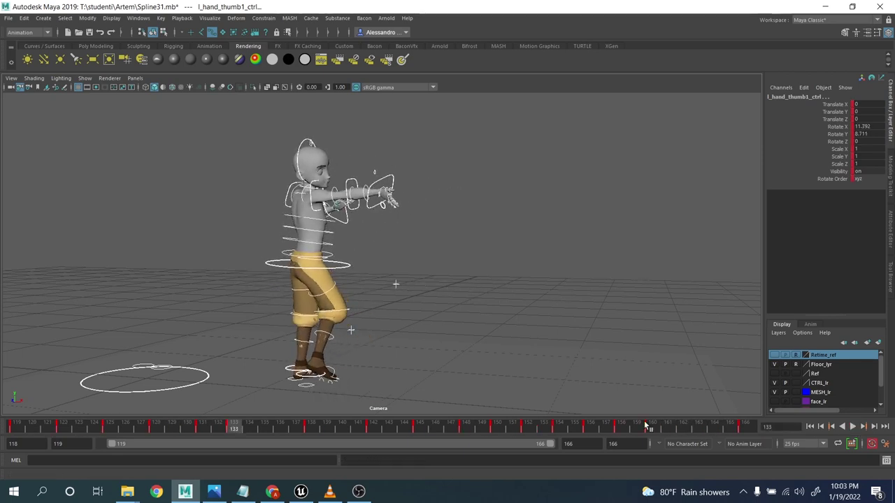
Delete the key at frame 150 and move the keys from frame 152 through frame 160 one frame earlier
{"action": "left_click_drag", "start_coordinate": [469, 429], "coordinate": [495, 429]}
{"action": "right_click", "coordinate": [498, 428]}
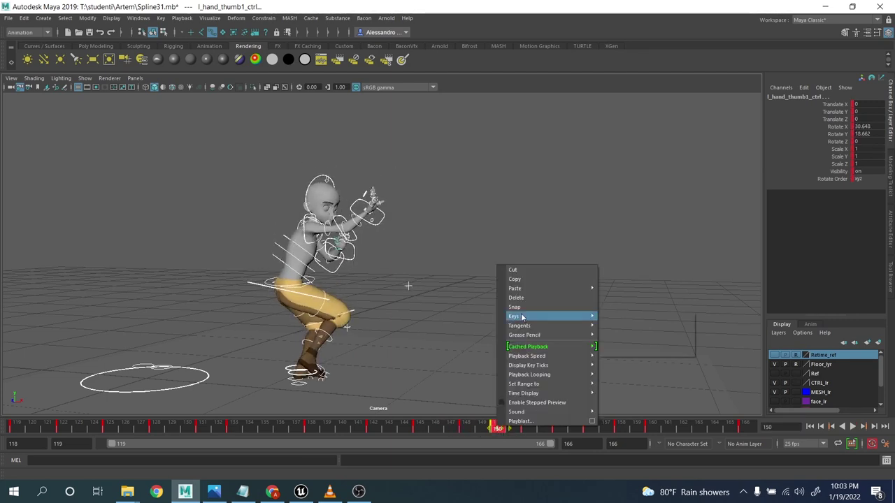
{"action": "left_click", "coordinate": [521, 302]}
{"action": "left_click", "coordinate": [561, 427]}
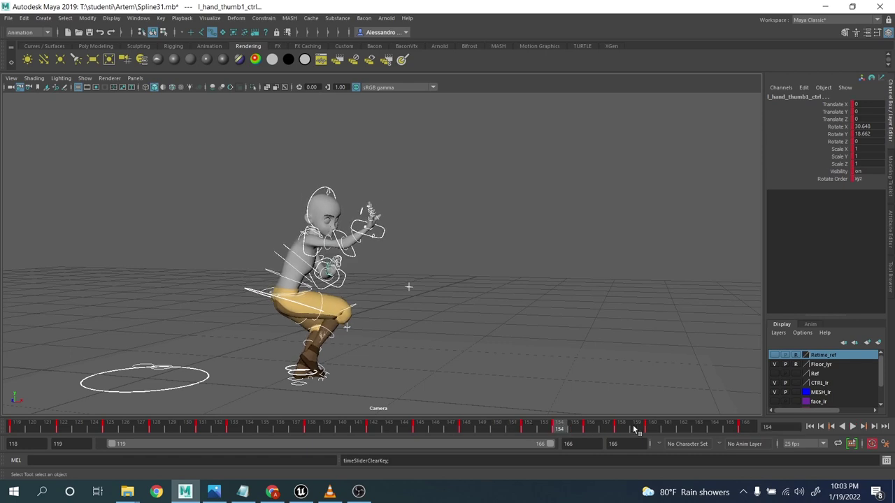
{"action": "left_click_drag", "start_coordinate": [668, 427], "coordinate": [530, 425], "text": "shift"}
{"action": "left_click_drag", "start_coordinate": [601, 429], "coordinate": [585, 429]}
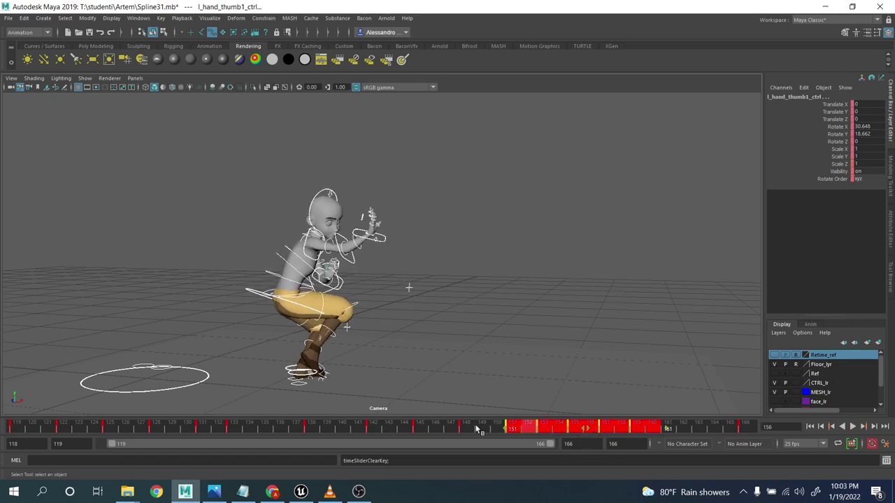
{"action": "left_click_drag", "start_coordinate": [478, 427], "coordinate": [4, 389]}
{"action": "left_click", "coordinate": [853, 426]}
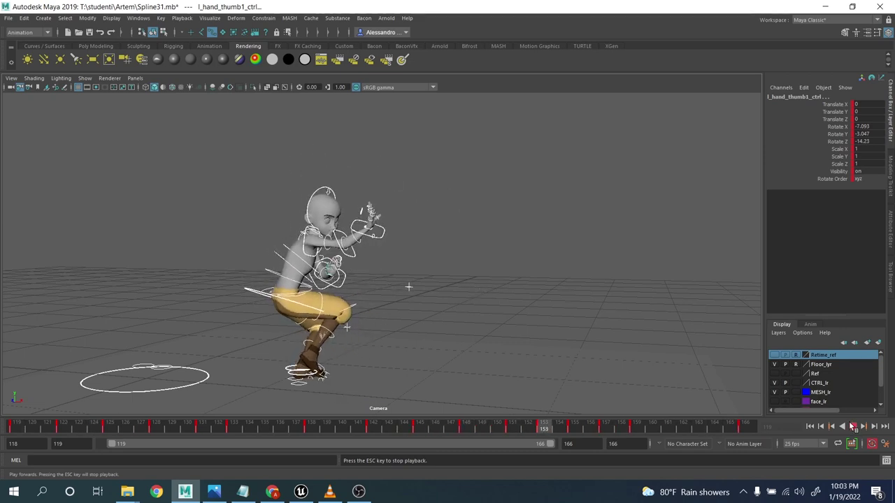
{"action": "left_click", "coordinate": [853, 427]}
Move all the keys from frame 128 through frame 166 one frame earlier
{"action": "mouse_move", "coordinate": [35, 434]}
{"action": "left_mouse_down"}
{"action": "mouse_move", "coordinate": [172, 438]}
{"action": "mouse_move", "coordinate": [77, 432]}
{"action": "mouse_move", "coordinate": [158, 442]}
{"action": "left_mouse_up"}
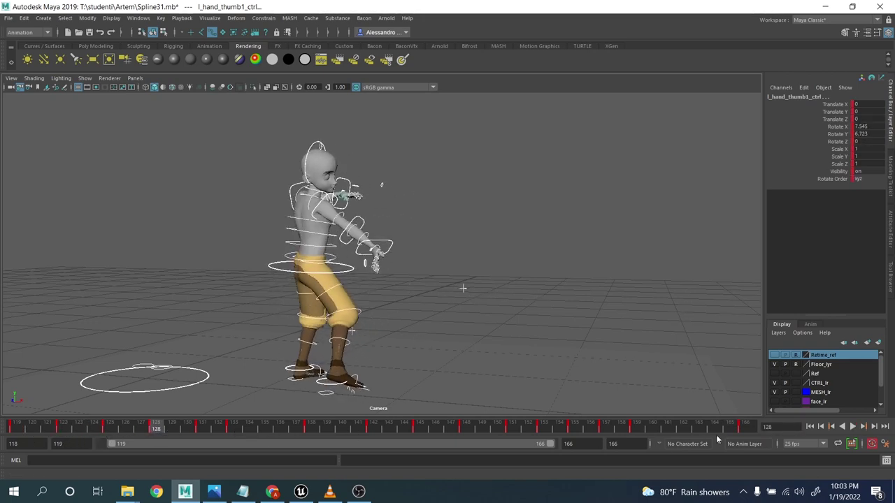
{"action": "left_click_drag", "start_coordinate": [744, 426], "coordinate": [150, 427], "text": "shift"}
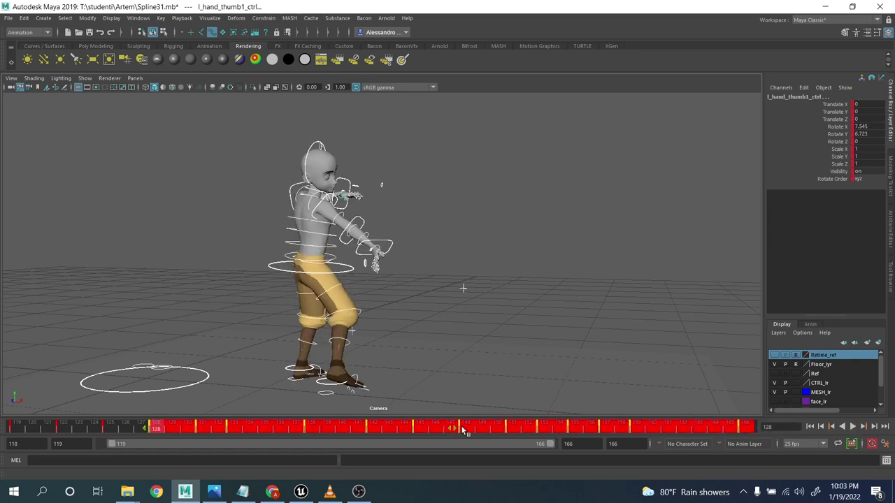
{"action": "left_click_drag", "start_coordinate": [463, 432], "coordinate": [442, 431]}
{"action": "left_click", "coordinate": [79, 428]}
Move the keys from frame 130 through frame 165 one frame earlier and play back the result
{"action": "left_click_drag", "start_coordinate": [175, 429], "coordinate": [731, 435], "text": "shift"}
{"action": "left_click_drag", "start_coordinate": [455, 430], "coordinate": [437, 428]}
{"action": "left_click", "coordinate": [37, 428]}
{"action": "key", "text": "alt+v"}
{"action": "left_click_drag", "start_coordinate": [189, 436], "coordinate": [222, 439]}
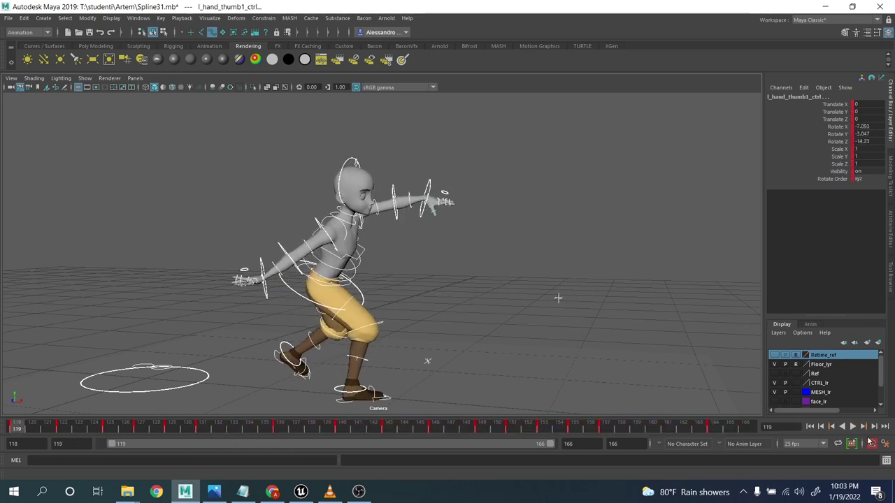
{"action": "left_click", "coordinate": [853, 427]}
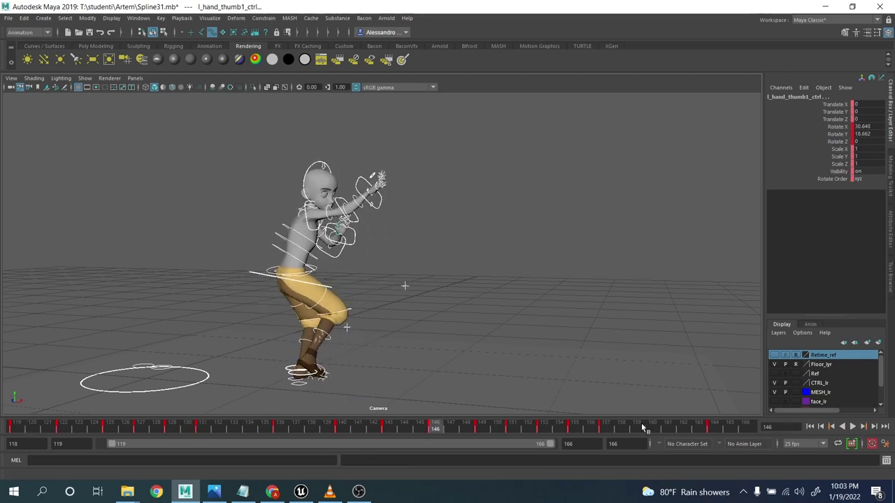
Move the key at frame 131 one frame later to frame 132 and play back the animation from frame 119
{"action": "left_click", "coordinate": [206, 431]}
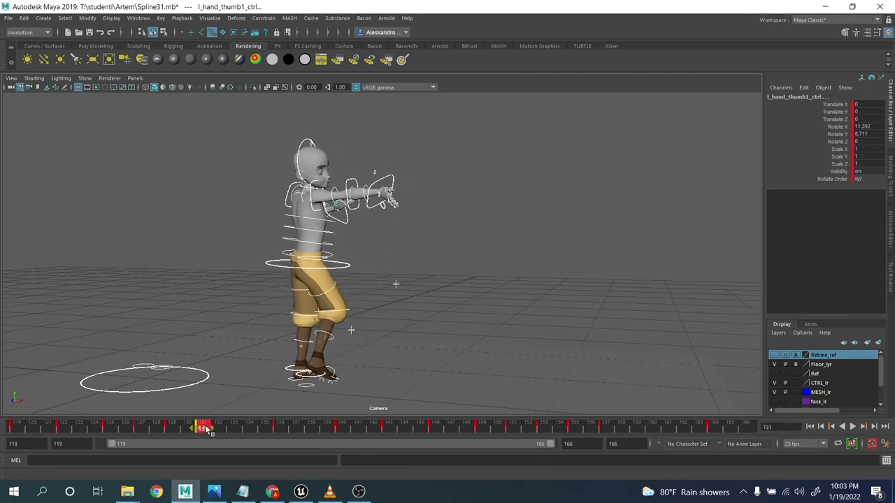
{"action": "mouse_move", "coordinate": [207, 432]}
{"action": "left_mouse_down"}
{"action": "mouse_move", "coordinate": [157, 432]}
{"action": "mouse_move", "coordinate": [277, 434]}
{"action": "mouse_move", "coordinate": [17, 430]}
{"action": "left_mouse_up"}
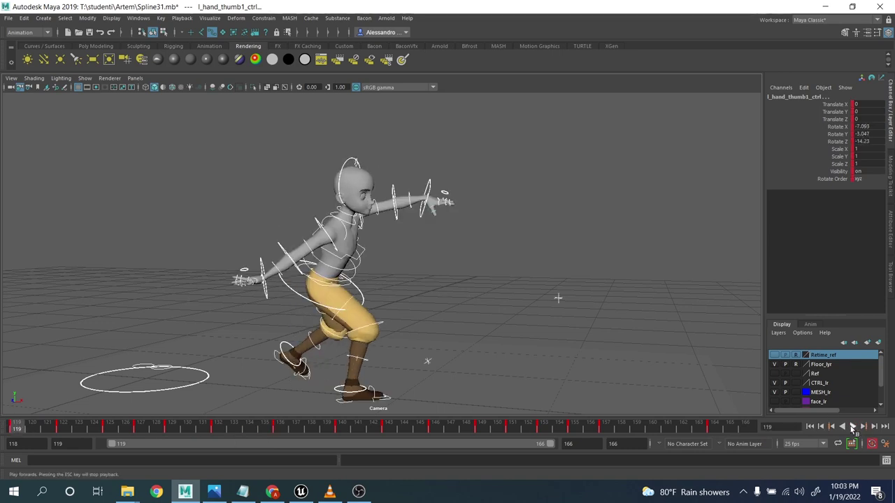
{"action": "left_click", "coordinate": [853, 428]}
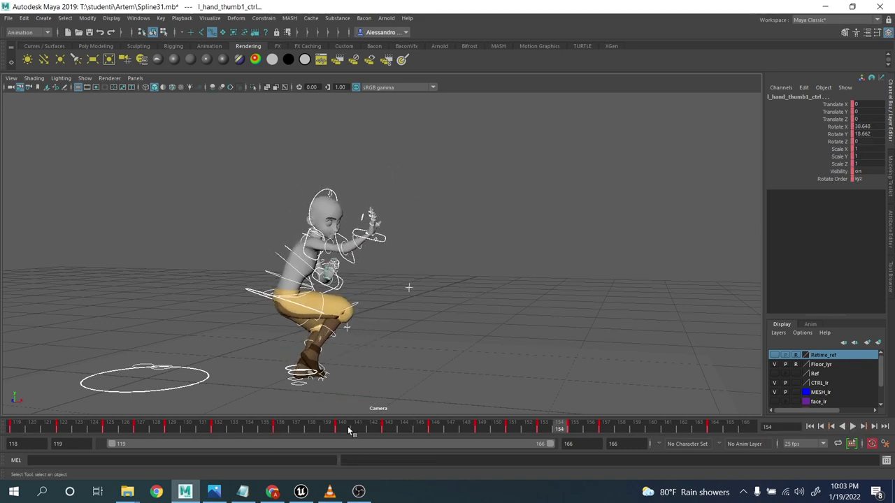
Move the keys from frame 149 through frame 164 one frame earlier and play back the result
{"action": "left_click_drag", "start_coordinate": [348, 427], "coordinate": [377, 427]}
{"action": "mouse_move", "coordinate": [435, 430]}
{"action": "left_mouse_down"}
{"action": "mouse_move", "coordinate": [388, 428]}
{"action": "mouse_move", "coordinate": [477, 437]}
{"action": "mouse_move", "coordinate": [727, 428]}
{"action": "left_mouse_up"}
{"action": "left_click_drag", "start_coordinate": [593, 429], "coordinate": [581, 429]}
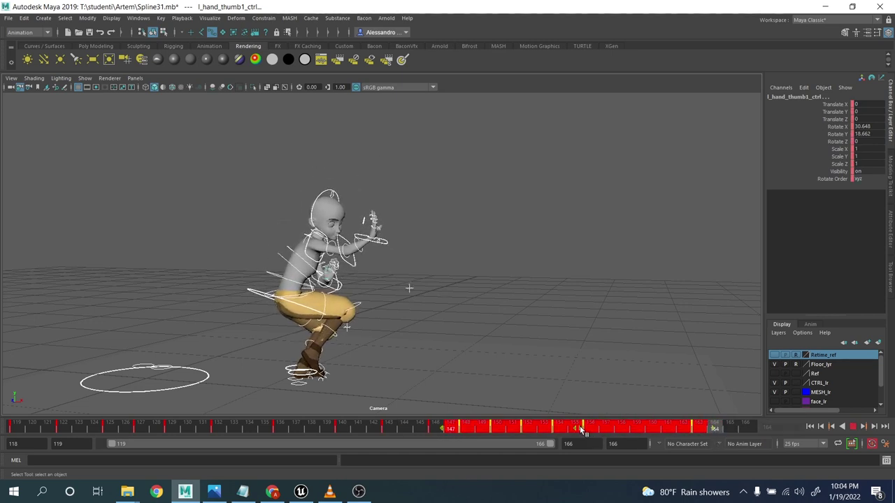
{"action": "left_click", "coordinate": [218, 428]}
{"action": "left_click", "coordinate": [853, 426]}
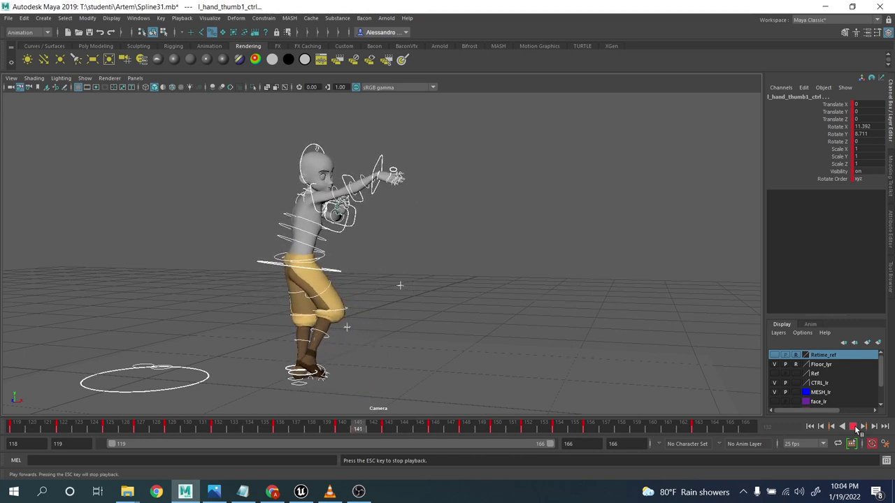
{"action": "left_click", "coordinate": [854, 426]}
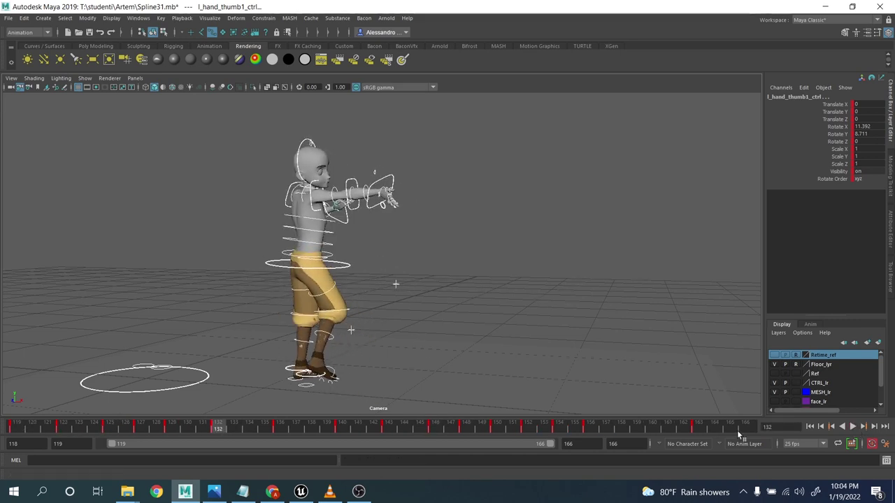
Set the end of the animation and playback range to frame 163 and deselect all the controls
{"action": "left_click", "coordinate": [698, 426]}
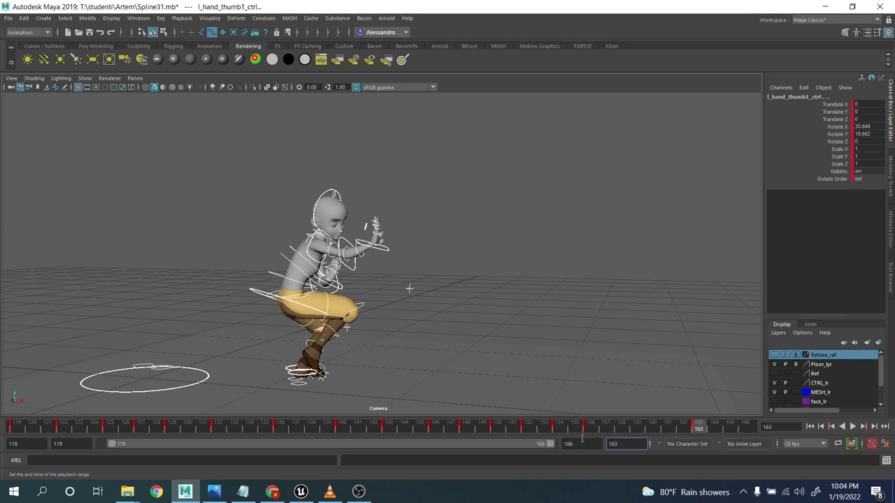
{"action": "key", "text": "Return"}
{"action": "left_click", "coordinate": [411, 259]}
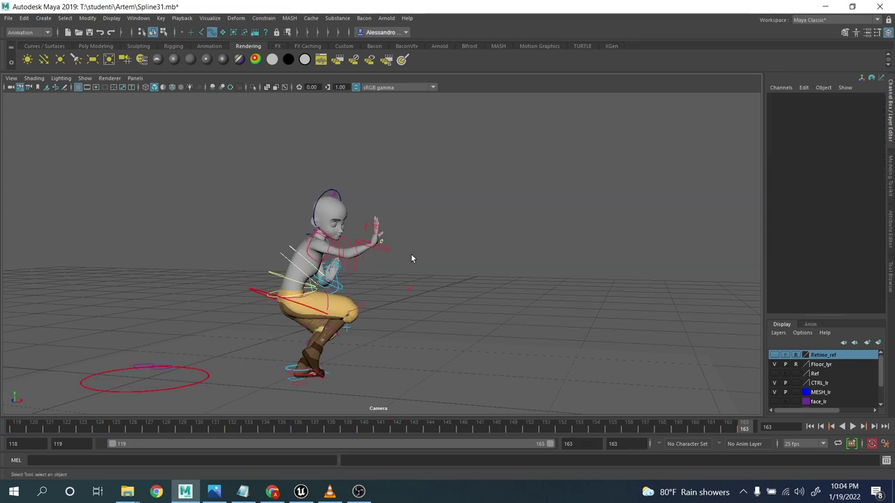
Select the cog_ctrl control at the hips and shorten the playback range to end at frame 140
{"action": "left_click_drag", "start_coordinate": [236, 283], "coordinate": [265, 310]}
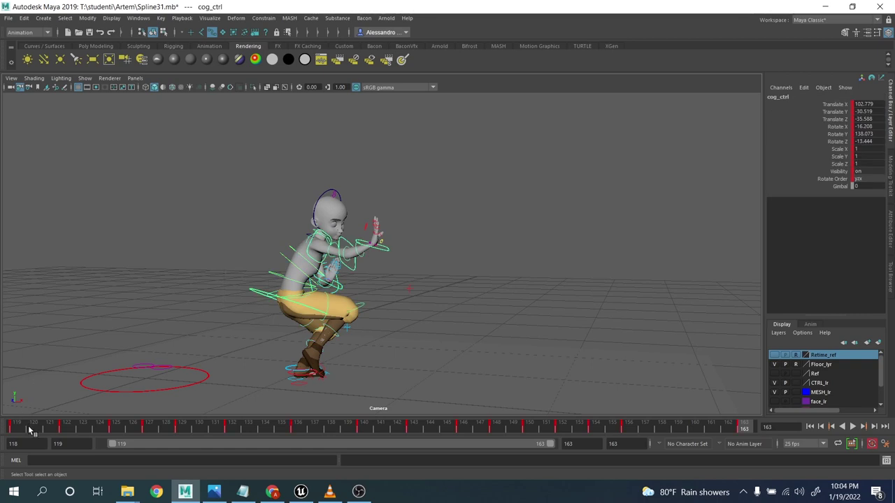
{"action": "left_click_drag", "start_coordinate": [31, 432], "coordinate": [363, 431]}
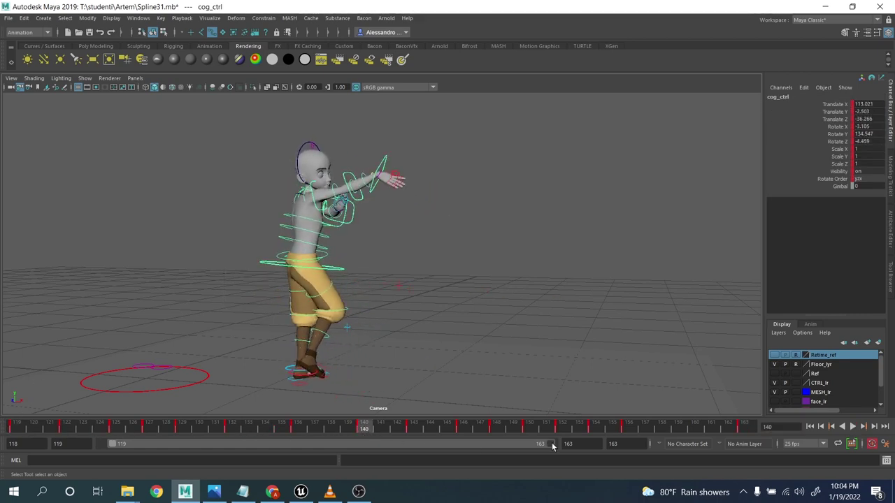
{"action": "left_click_drag", "start_coordinate": [552, 446], "coordinate": [325, 458]}
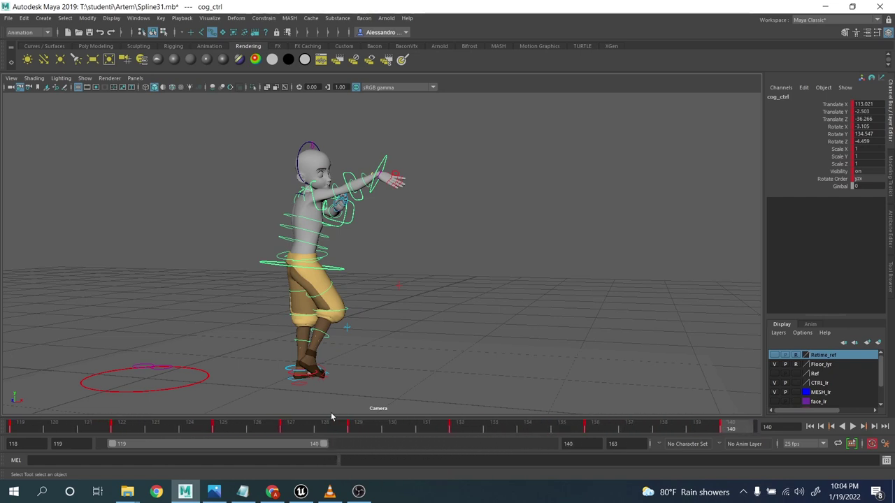
Reselect the cog_ctrl control and play back frames 119 to 140 to review the body's motion
{"action": "left_click", "coordinate": [459, 357]}
{"action": "left_click_drag", "start_coordinate": [260, 251], "coordinate": [278, 278]}
{"action": "left_click", "coordinate": [853, 427]}
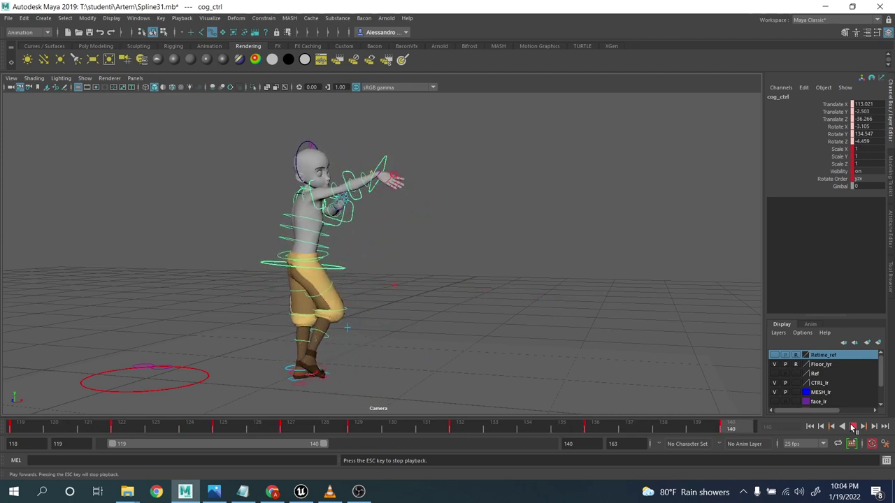
{"action": "left_click", "coordinate": [852, 427]}
{"action": "left_click", "coordinate": [168, 292]}
{"action": "left_click_drag", "start_coordinate": [250, 250], "coordinate": [269, 281]}
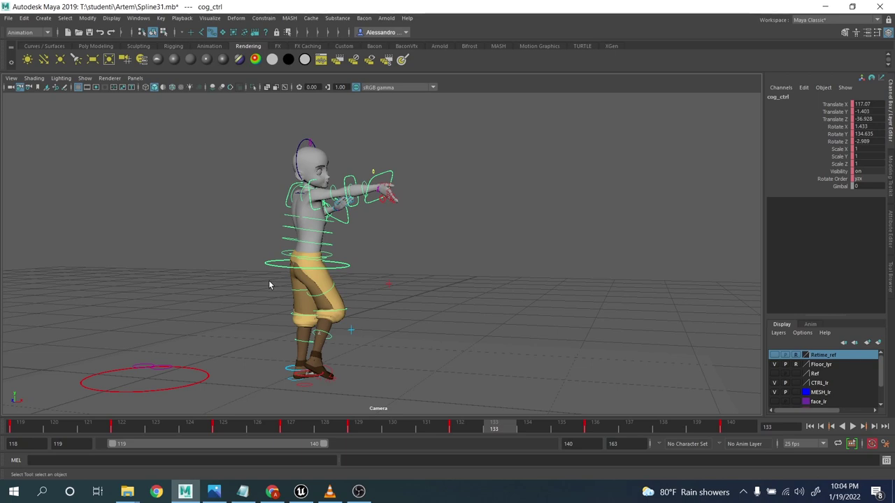
{"action": "key", "text": "w"}
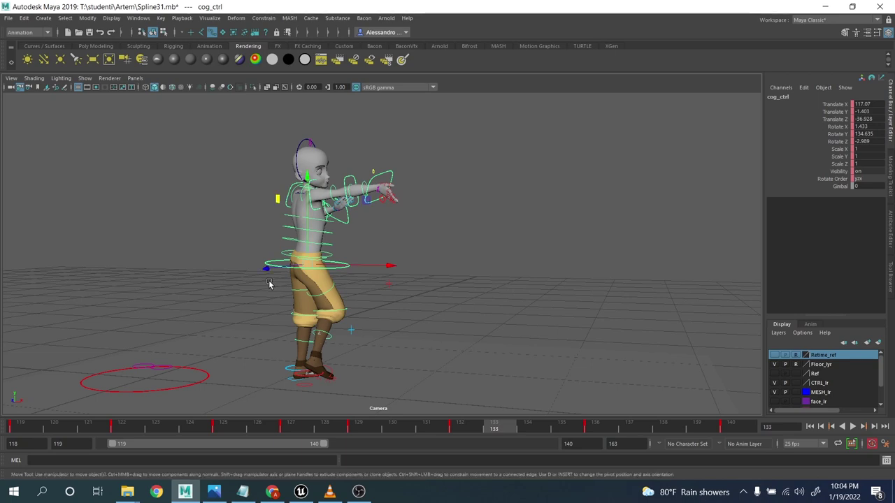
{"action": "left_click", "coordinate": [256, 324]}
{"action": "left_click", "coordinate": [345, 266]}
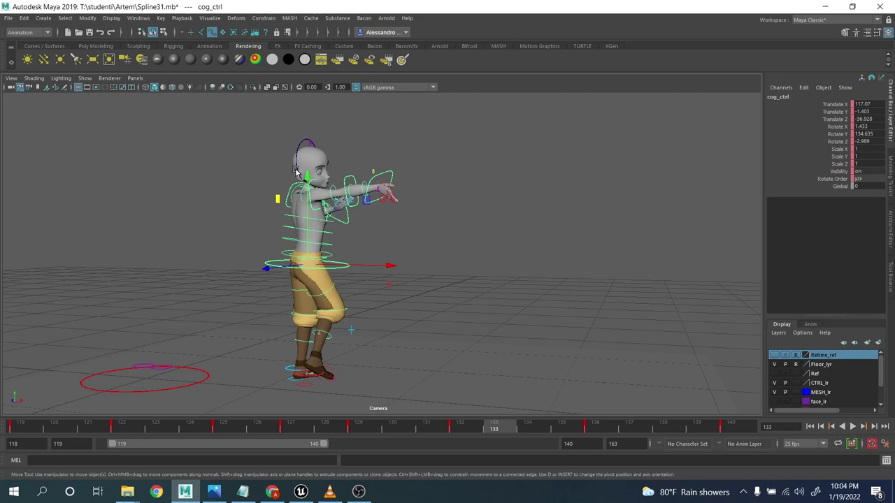
{"action": "left_click", "coordinate": [439, 266]}
{"action": "left_click_drag", "start_coordinate": [341, 252], "coordinate": [356, 274]}
{"action": "mouse_move", "coordinate": [307, 229]}
{"action": "left_mouse_down"}
{"action": "mouse_move", "coordinate": [309, 251]}
{"action": "mouse_move", "coordinate": [318, 218]}
{"action": "mouse_move", "coordinate": [310, 237]}
{"action": "left_mouse_up"}
{"action": "key", "text": "ctrl+z"}
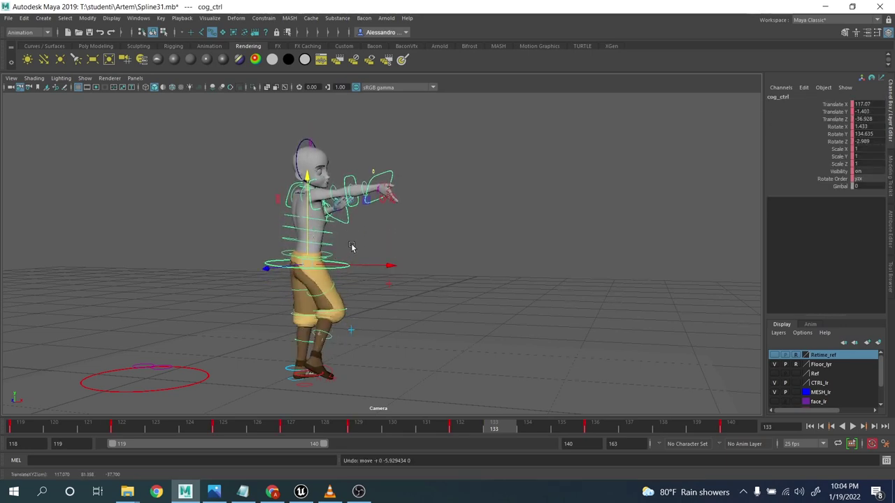
{"action": "key", "text": "e"}
{"action": "left_click_drag", "start_coordinate": [261, 203], "coordinate": [311, 208]}
{"action": "key", "text": "ctrl+z"}
{"action": "key", "text": "w"}
{"action": "key", "text": "ctrl+z"}
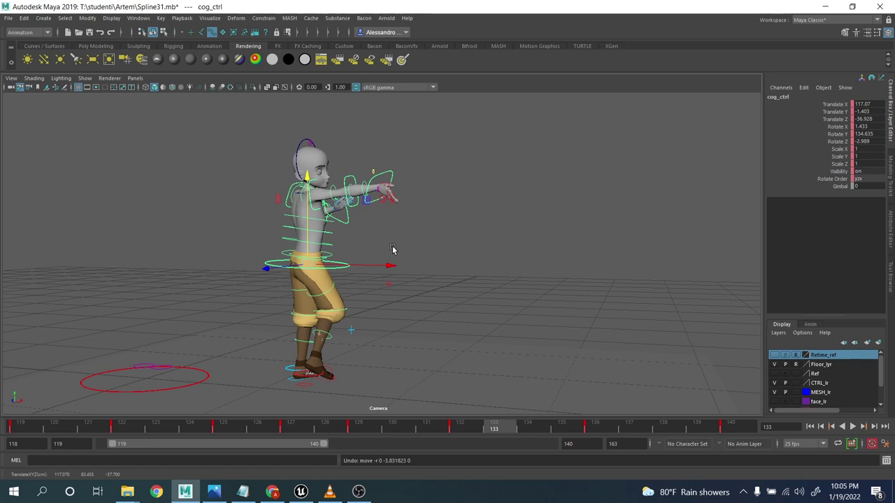
{"action": "left_click", "coordinate": [358, 263]}
{"action": "left_click_drag", "start_coordinate": [357, 275], "coordinate": [357, 276]}
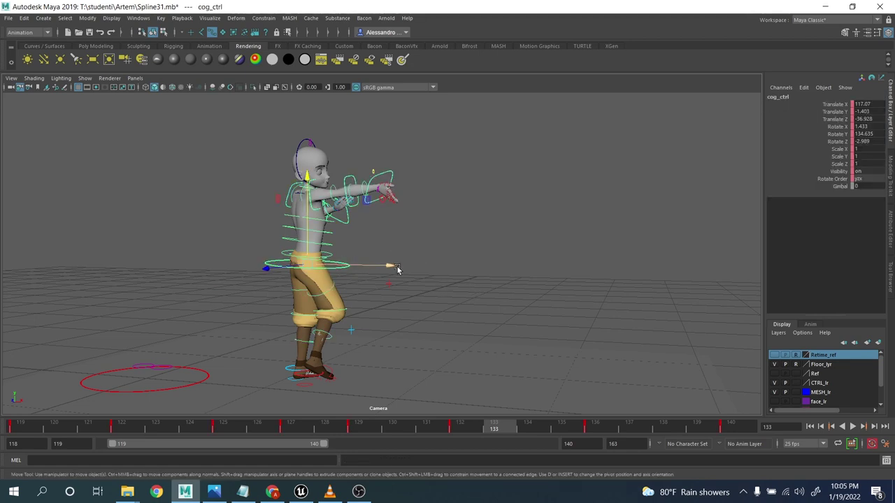
Save the scene under the file name test.mb on the Desktop, replacing the existing file and continuing past the student version notice
{"action": "left_click", "coordinate": [9, 18]}
{"action": "left_click", "coordinate": [39, 65]}
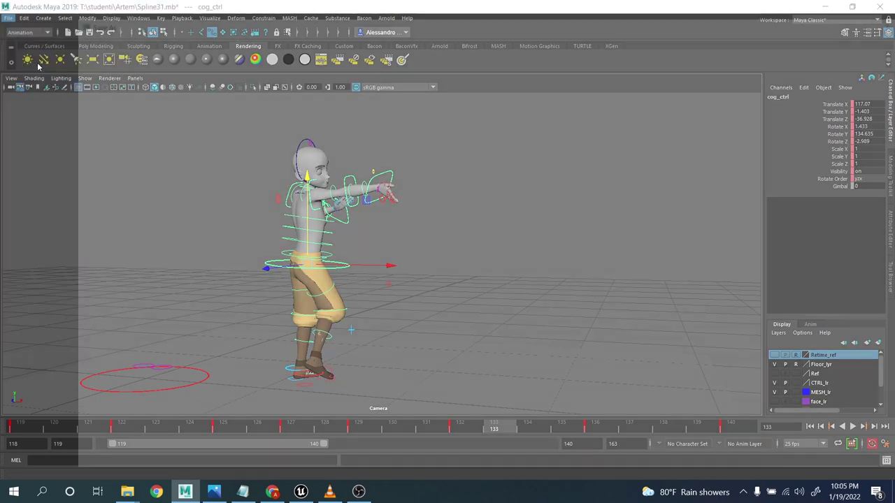
{"action": "left_click", "coordinate": [87, 65]}
{"action": "left_click", "coordinate": [146, 114]}
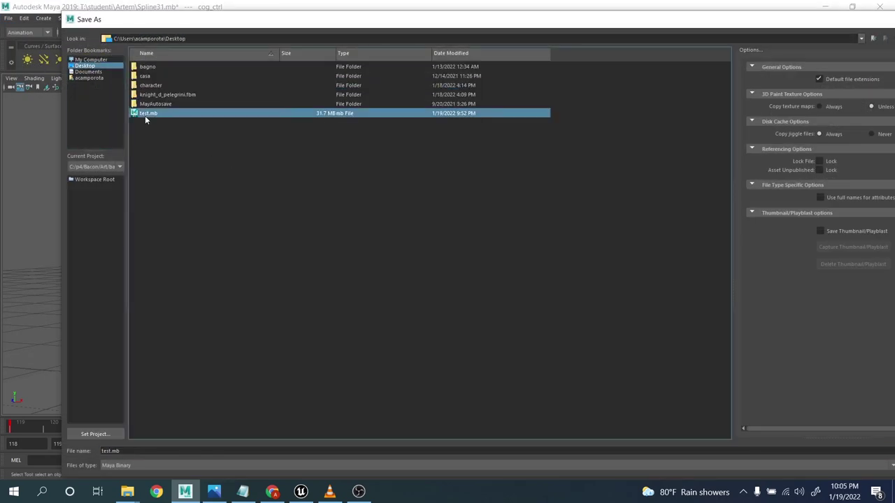
{"action": "left_click_drag", "start_coordinate": [708, 20], "coordinate": [522, 39]}
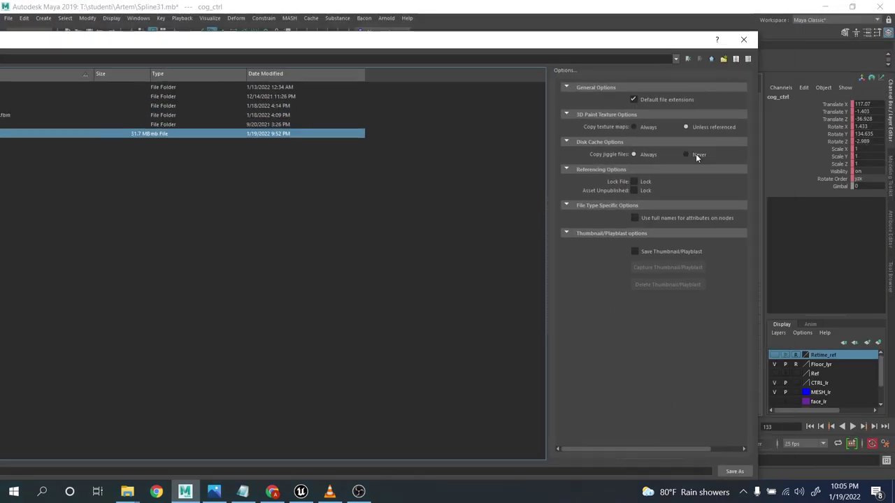
{"action": "left_click", "coordinate": [735, 471]}
{"action": "left_click", "coordinate": [294, 284]}
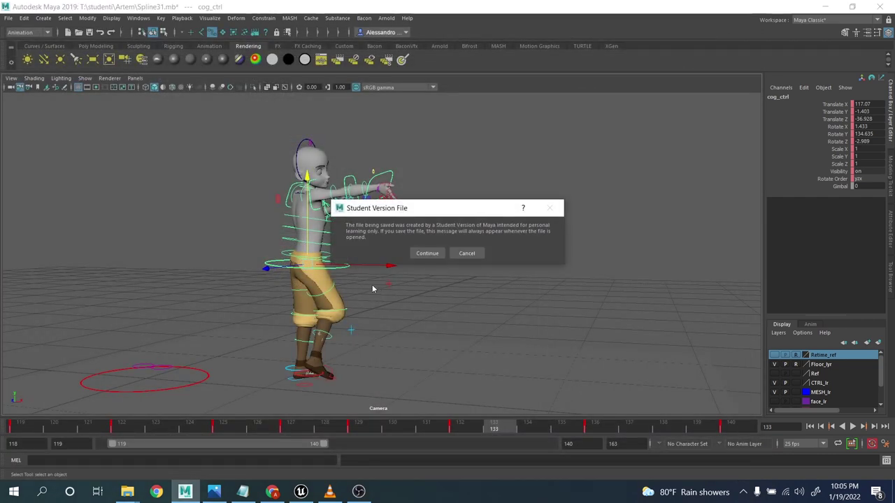
{"action": "left_click", "coordinate": [427, 253]}
{"action": "left_click", "coordinate": [467, 268]}
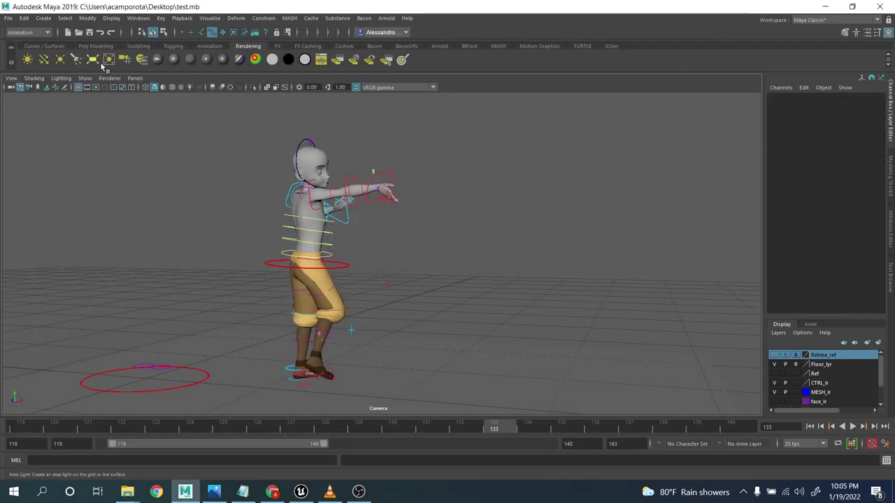
Select the cog_ctrl control at the hips and create an editable motion trail for it
{"action": "left_click", "coordinate": [82, 80]}
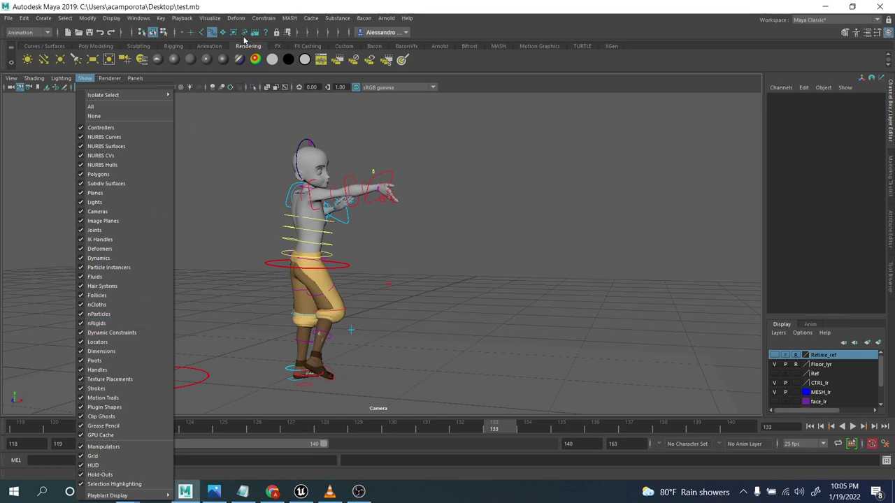
{"action": "left_click", "coordinate": [225, 139]}
{"action": "left_click", "coordinate": [207, 46]}
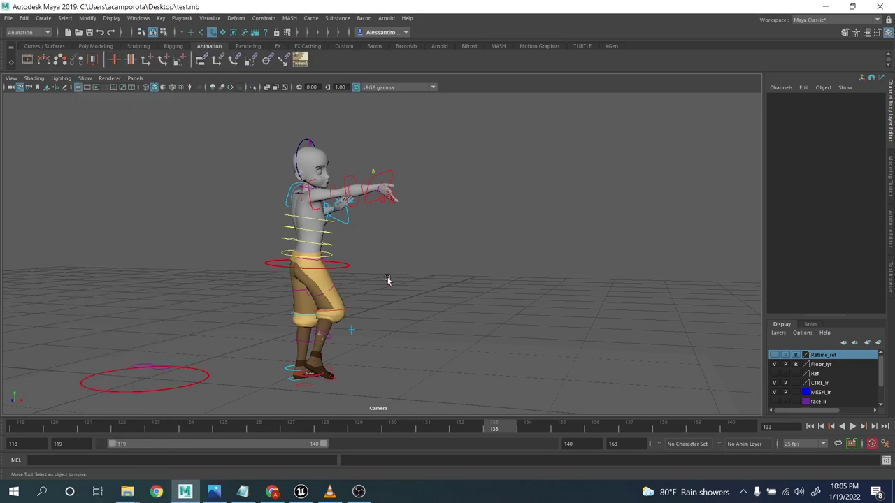
{"action": "left_click", "coordinate": [347, 266]}
{"action": "left_click", "coordinate": [46, 62]}
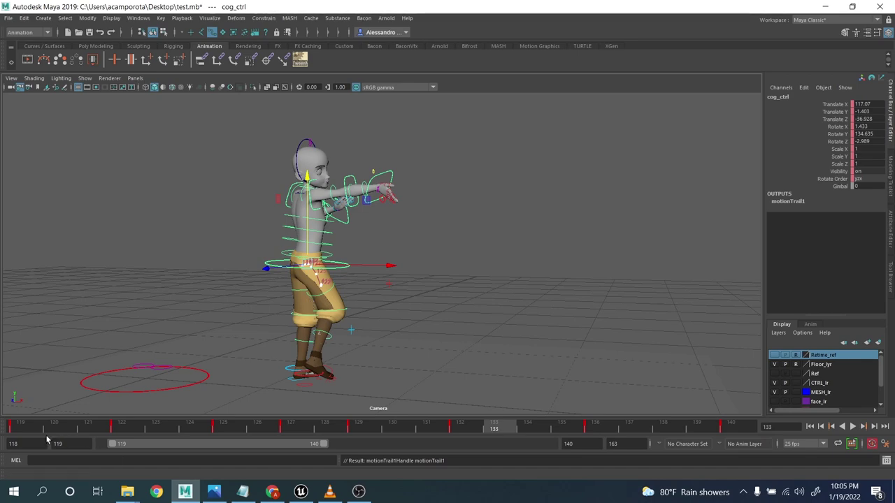
Smooth the start of the hips' motion trail by shifting the cog_ctrl to Translate X 137.973 at frame 122 and lowering it at frame 125
{"action": "left_click", "coordinate": [21, 428]}
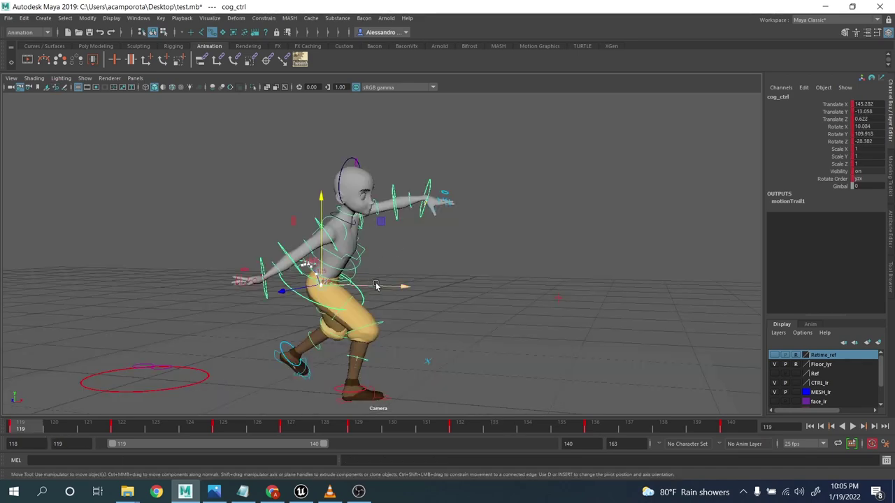
{"action": "key", "text": "backslash"}
{"action": "right_click_drag", "start_coordinate": [378, 287], "coordinate": [272, 264]}
{"action": "middle_click_drag", "start_coordinate": [490, 322], "coordinate": [252, 242]}
{"action": "right_click_drag", "start_coordinate": [252, 242], "coordinate": [490, 276]}
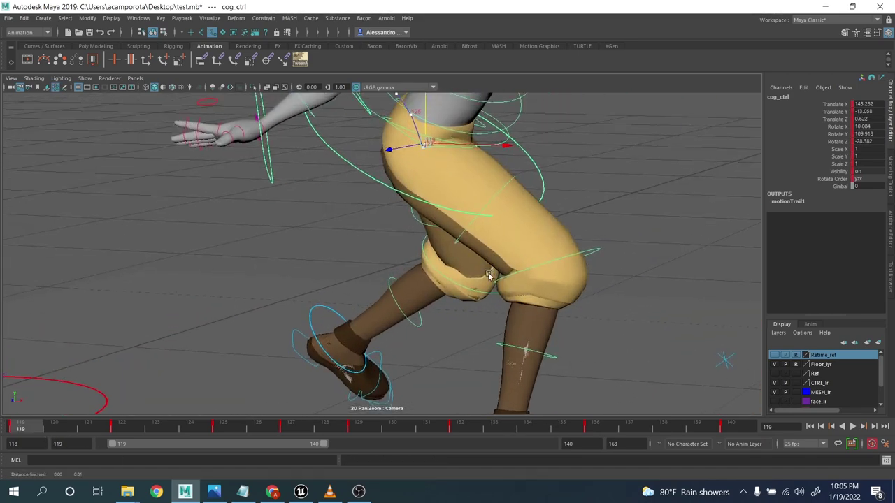
{"action": "middle_click_drag", "start_coordinate": [489, 276], "coordinate": [465, 383]}
{"action": "right_click_drag", "start_coordinate": [465, 383], "coordinate": [692, 392]}
{"action": "middle_click_drag", "start_coordinate": [328, 319], "coordinate": [331, 350]}
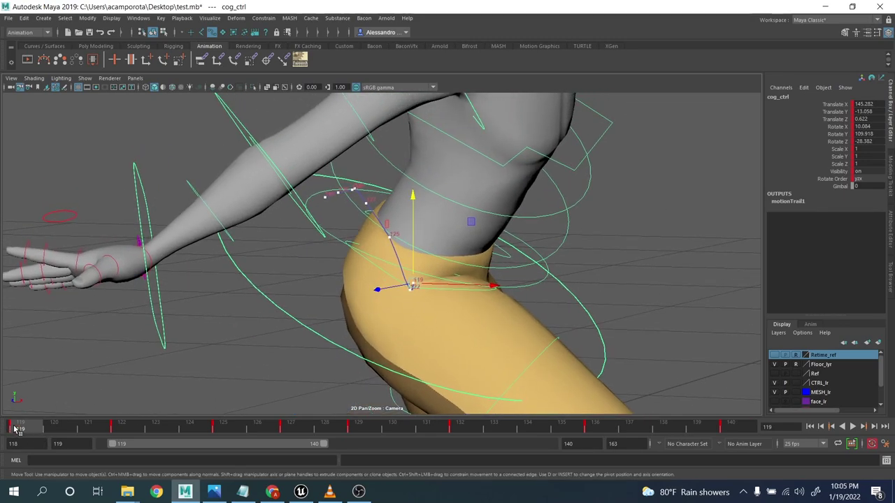
{"action": "mouse_move", "coordinate": [15, 428]}
{"action": "left_mouse_down"}
{"action": "mouse_move", "coordinate": [109, 433]}
{"action": "mouse_move", "coordinate": [4, 418]}
{"action": "left_mouse_up"}
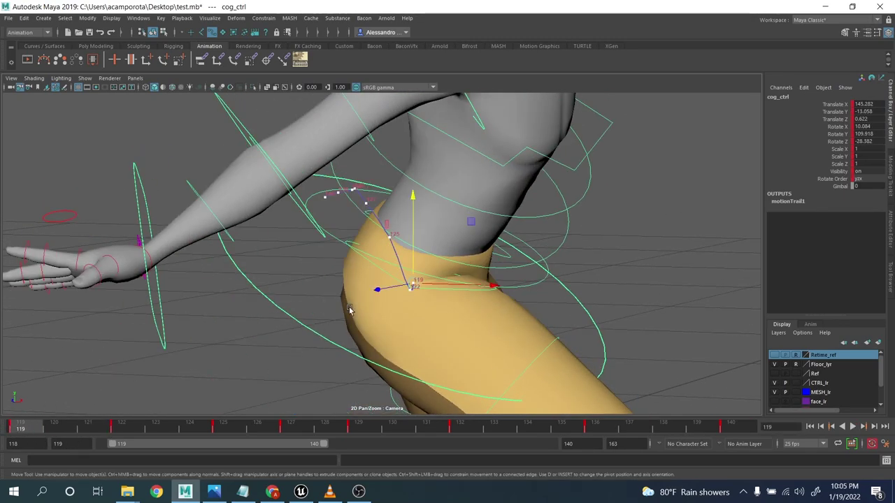
{"action": "key", "text": "."}
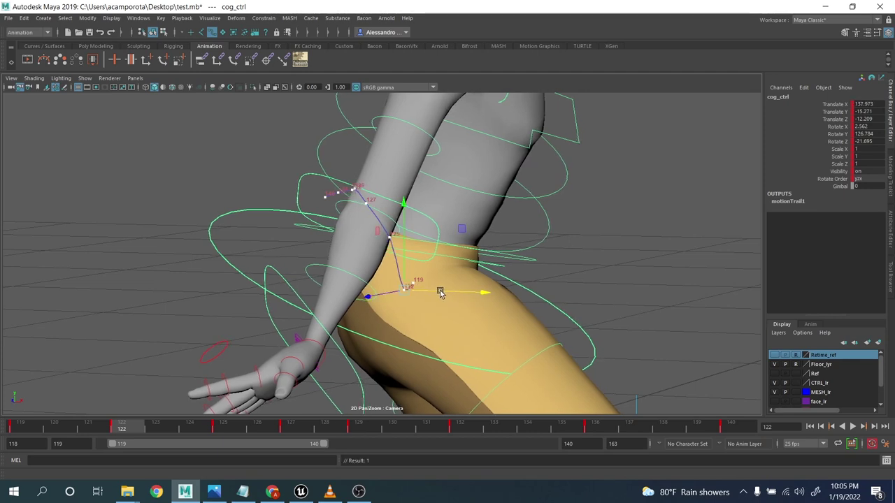
{"action": "key", "text": "."}
{"action": "left_click_drag", "start_coordinate": [389, 212], "coordinate": [390, 236]}
Shift the cog_ctrl toward the trail's end at frame 132 and raise it to Translate Y -1.708 at frame 136
{"action": "key", "text": "."}
{"action": "key", "text": "."}
{"action": "key", "text": "."}
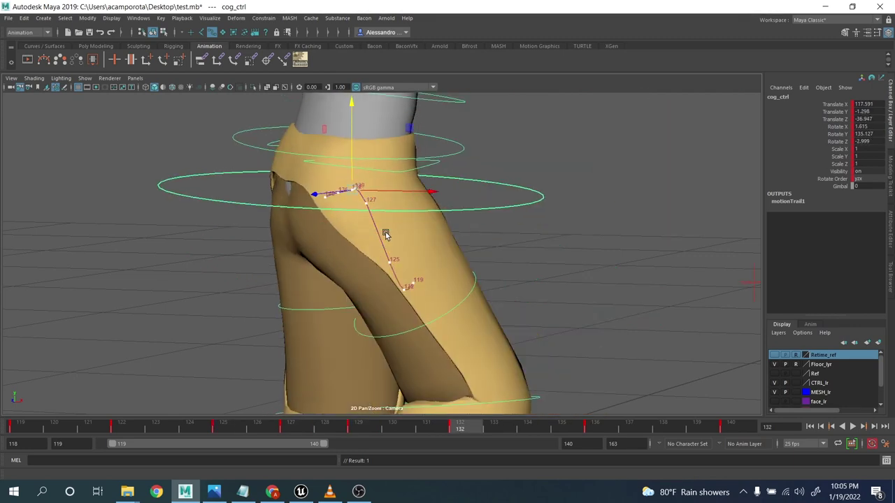
{"action": "right_click_drag", "start_coordinate": [402, 238], "coordinate": [578, 258], "text": "alt"}
{"action": "middle_click_drag", "start_coordinate": [332, 186], "coordinate": [387, 286], "text": "alt"}
{"action": "right_click_drag", "start_coordinate": [388, 286], "coordinate": [559, 249], "text": "alt"}
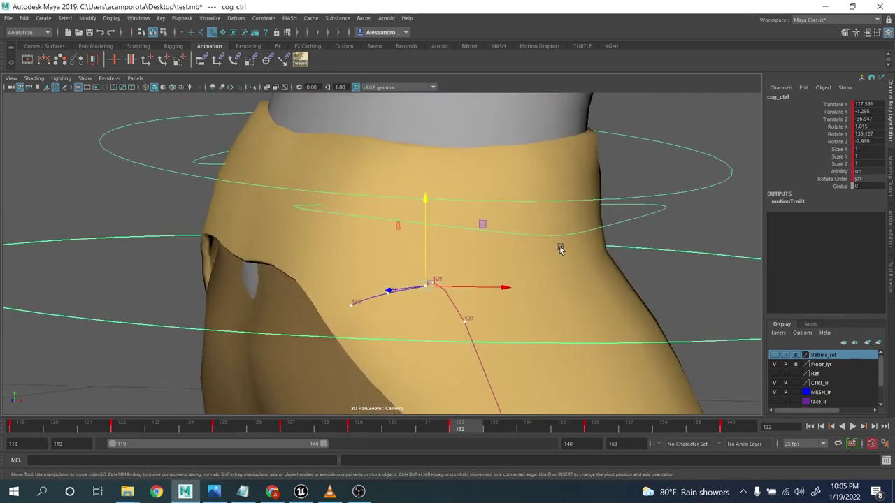
{"action": "middle_click_drag", "start_coordinate": [483, 224], "coordinate": [468, 224]}
{"action": "key", "text": "period"}
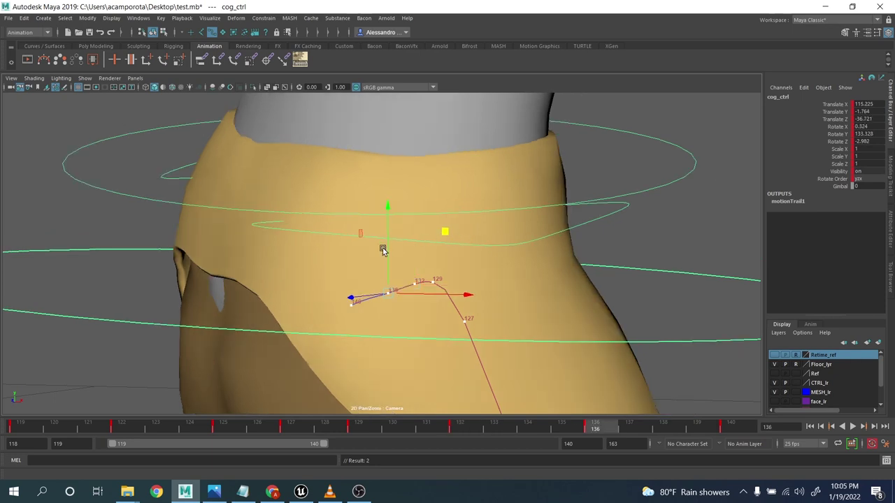
{"action": "middle_click_drag", "start_coordinate": [389, 250], "coordinate": [386, 247]}
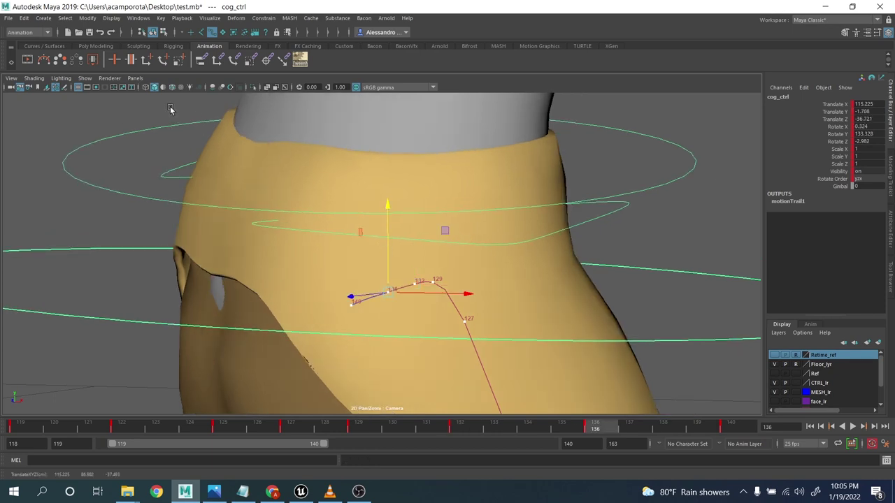
Switch the viewport to the persp camera and examine the cog_ctrl's motion trail close up from above
{"action": "left_click", "coordinate": [135, 78]}
{"action": "mouse_move", "coordinate": [168, 87]}
{"action": "left_click", "coordinate": [252, 98]}
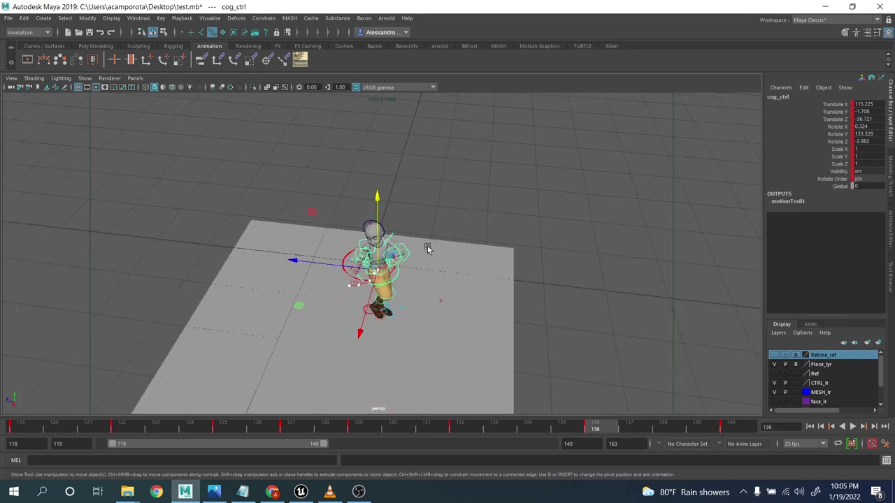
{"action": "left_click_drag", "start_coordinate": [428, 249], "coordinate": [440, 374], "text": "alt"}
{"action": "middle_click_drag", "start_coordinate": [440, 374], "coordinate": [408, 264], "text": "alt"}
{"action": "scroll", "coordinate": [407, 266], "scroll_direction": "up", "scroll_amount": 4}
{"action": "key", "text": "f"}
{"action": "scroll", "coordinate": [404, 269], "scroll_direction": "down", "scroll_amount": 4}
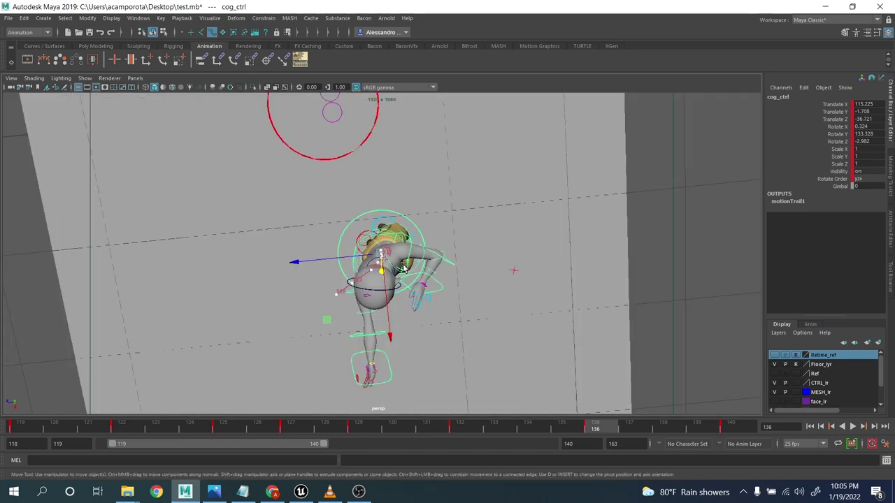
{"action": "scroll", "coordinate": [403, 267], "scroll_direction": "up", "scroll_amount": 8}
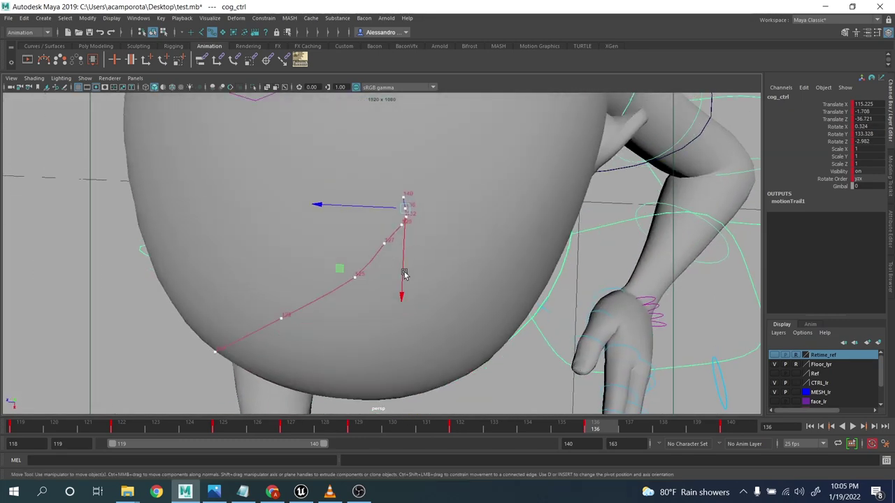
{"action": "scroll", "coordinate": [405, 273], "scroll_direction": "up", "scroll_amount": 3}
{"action": "middle_click_drag", "start_coordinate": [419, 267], "coordinate": [417, 273], "text": "alt"}
Move the cog_ctrl at frame 127 to Translate X 122.946 and Translate Z -33.542 to round out the trail's curve
{"action": "key", "text": "comma"}
{"action": "key", "text": "comma"}
{"action": "key", "text": "comma"}
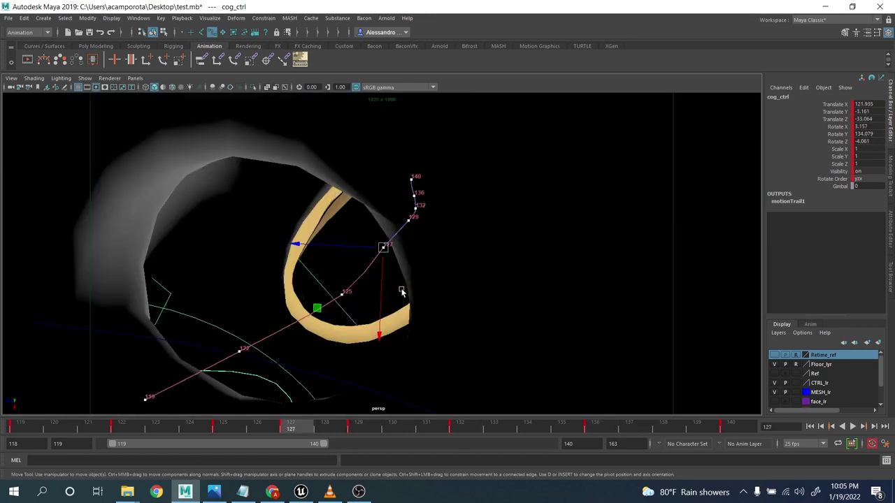
{"action": "left_click_drag", "start_coordinate": [381, 304], "coordinate": [371, 298]}
{"action": "left_click_drag", "start_coordinate": [343, 257], "coordinate": [347, 254]}
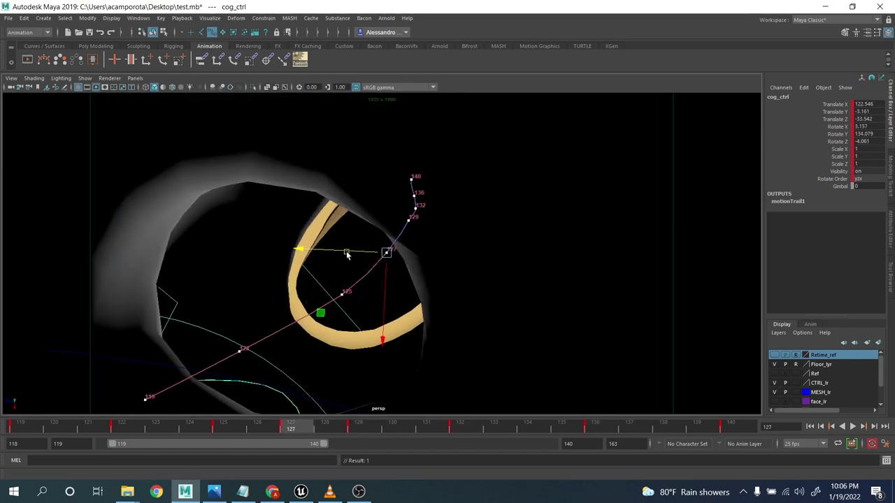
Nudge the cog_ctrl along X and Z at frame 129, and move it to X 114.64, Z -36.662 at frame 136
{"action": "key", "text": "period"}
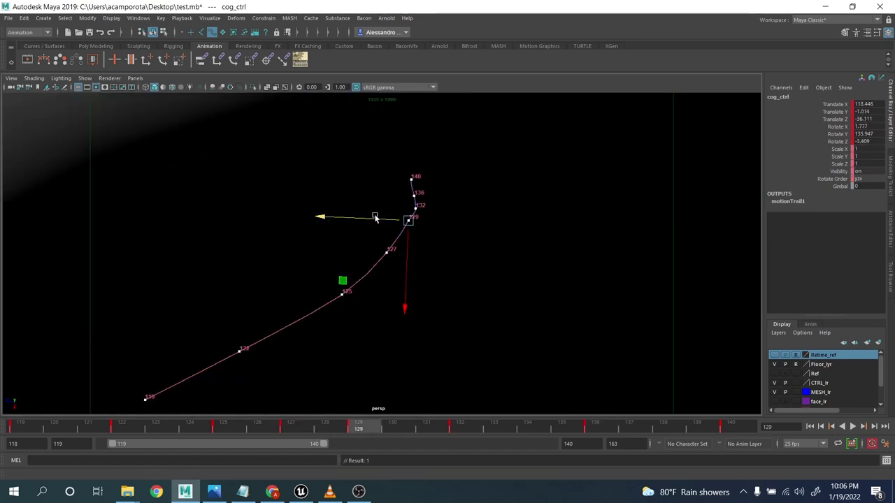
{"action": "left_click_drag", "start_coordinate": [375, 218], "coordinate": [379, 219]}
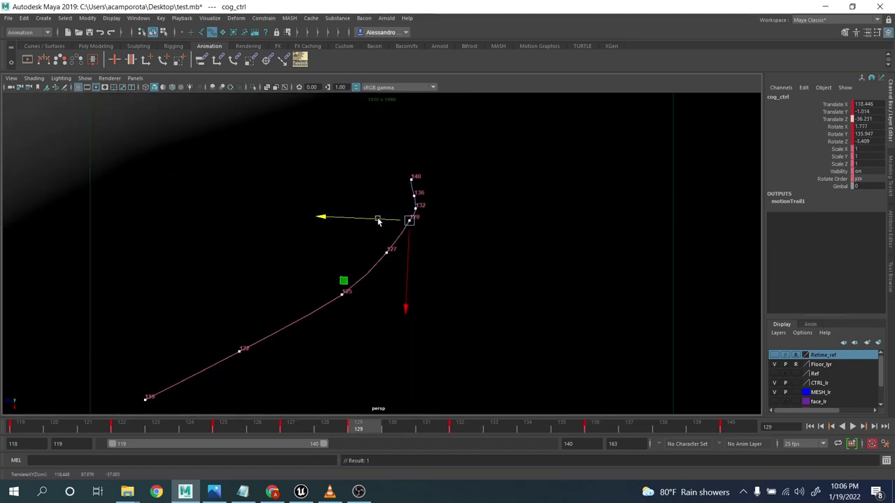
{"action": "left_click_drag", "start_coordinate": [406, 247], "coordinate": [411, 231]}
{"action": "key", "text": "period"}
{"action": "key", "text": "period"}
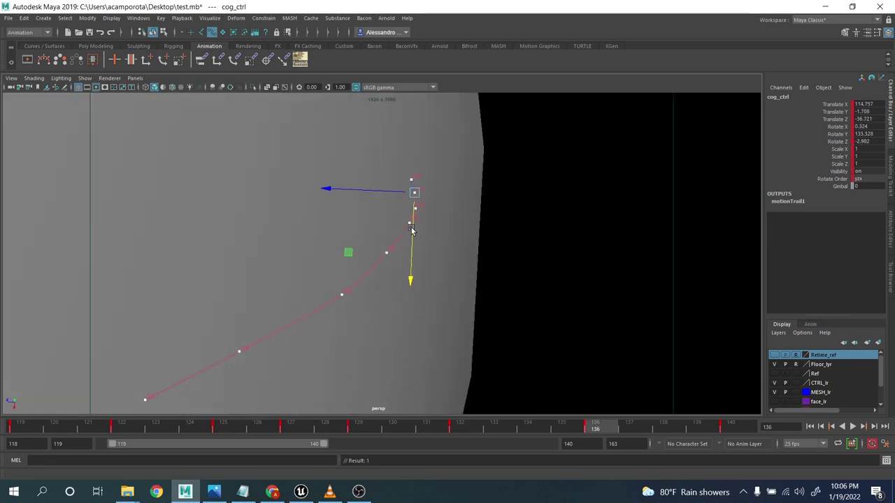
{"action": "mouse_move", "coordinate": [385, 193]}
{"action": "left_mouse_down"}
{"action": "mouse_move", "coordinate": [408, 218]}
{"action": "mouse_move", "coordinate": [385, 192]}
{"action": "left_mouse_up"}
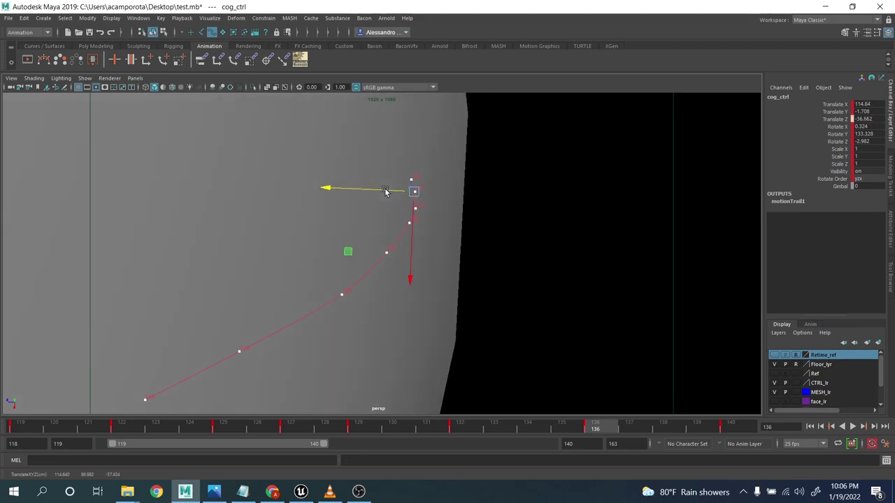
Delete motionTrail1Handle through the Outliner, close the Outliner, and reselect the cog_ctrl
{"action": "scroll", "coordinate": [391, 237], "scroll_direction": "down", "scroll_amount": 5}
{"action": "left_click_drag", "start_coordinate": [342, 288], "coordinate": [454, 236], "text": "alt"}
{"action": "scroll", "coordinate": [454, 237], "scroll_direction": "up", "scroll_amount": 3}
{"action": "left_click", "coordinate": [140, 19]}
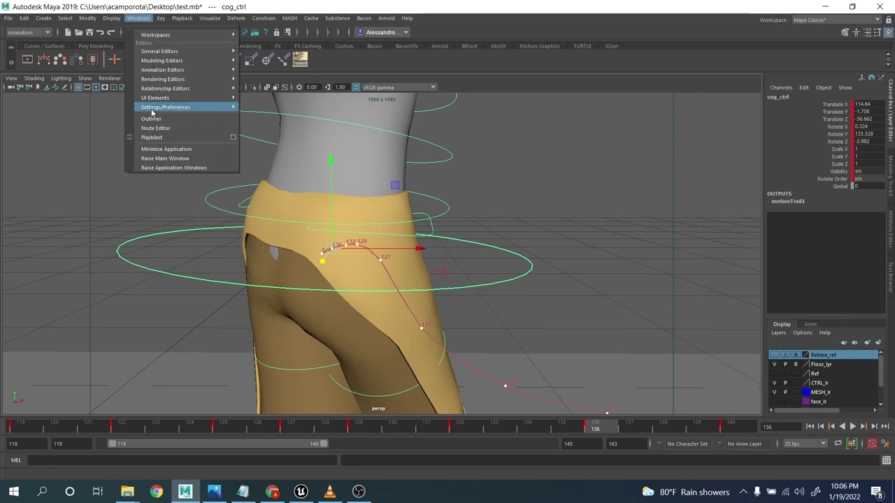
{"action": "left_click", "coordinate": [153, 119]}
{"action": "left_click", "coordinate": [627, 153]}
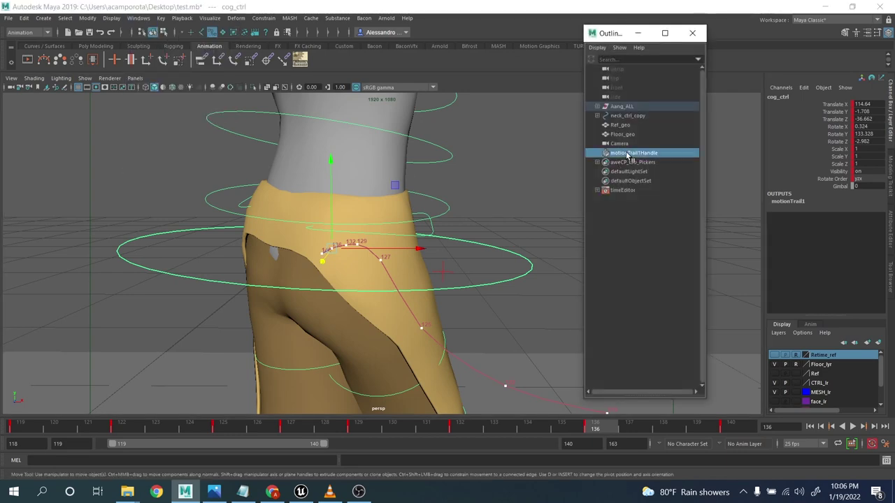
{"action": "key", "text": "Delete"}
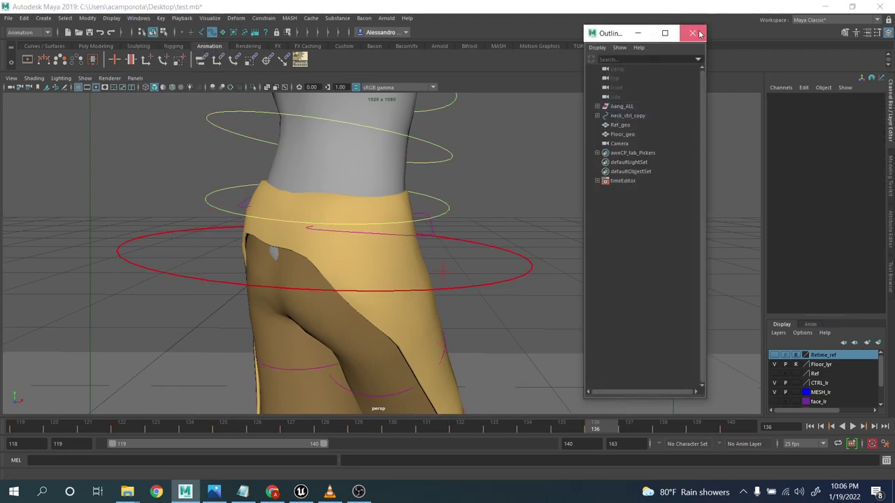
{"action": "left_click", "coordinate": [700, 34]}
{"action": "left_click", "coordinate": [511, 255]}
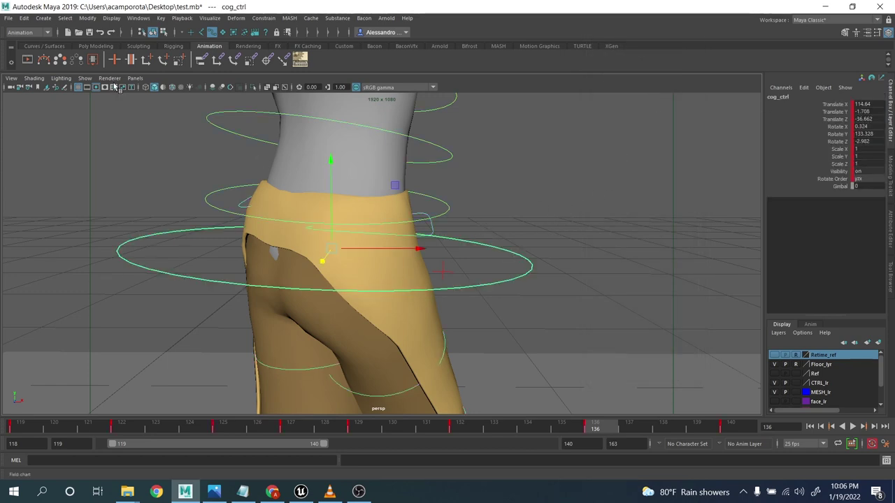
Open the Graph Editor and frame the cog_ctrl's Translate Y curve
{"action": "left_click", "coordinate": [139, 18]}
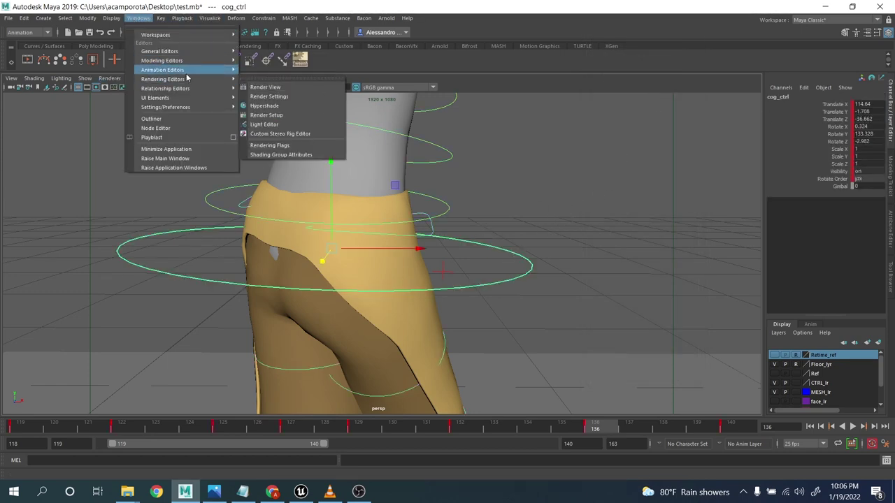
{"action": "left_click", "coordinate": [269, 71]}
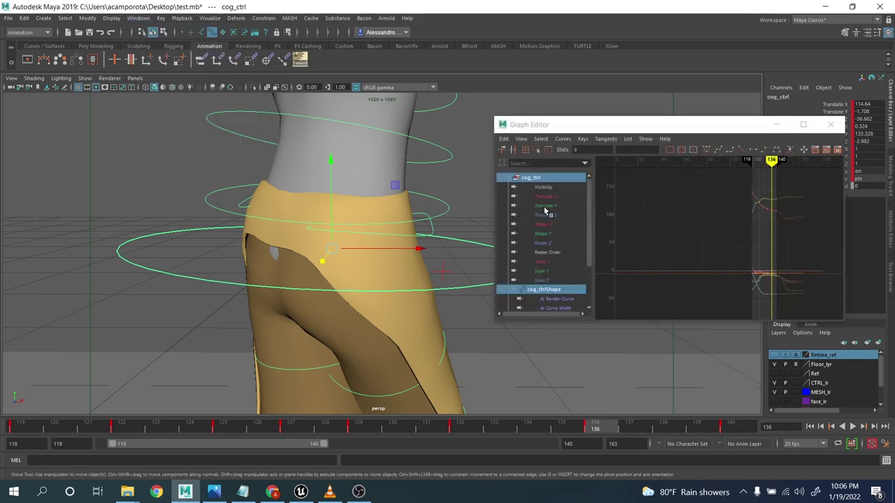
{"action": "left_click", "coordinate": [544, 206]}
{"action": "key", "text": "f"}
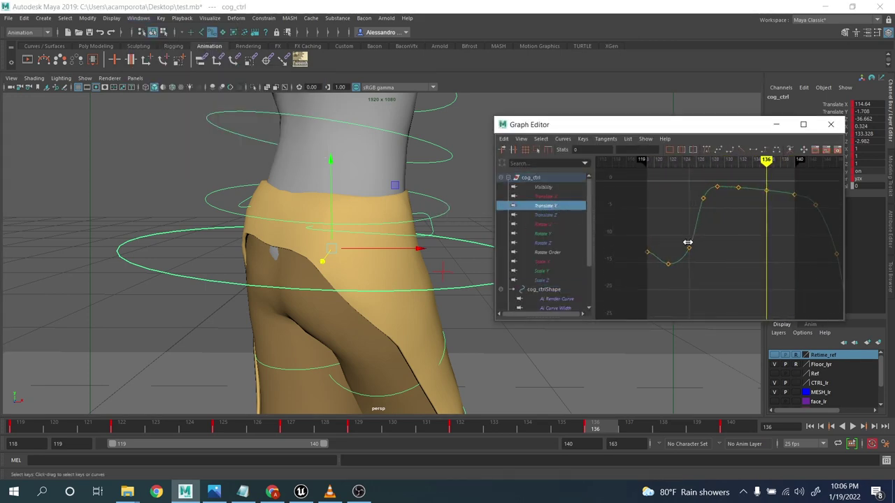
Switch the viewport to the shot Camera and lower the cog_ctrl's Translate Y key at frame 125 slightly
{"action": "right_click_drag", "start_coordinate": [688, 243], "coordinate": [670, 236], "text": "alt+shift"}
{"action": "middle_click_drag", "start_coordinate": [679, 232], "coordinate": [716, 218], "text": "alt"}
{"action": "left_click_drag", "start_coordinate": [670, 240], "coordinate": [711, 288]}
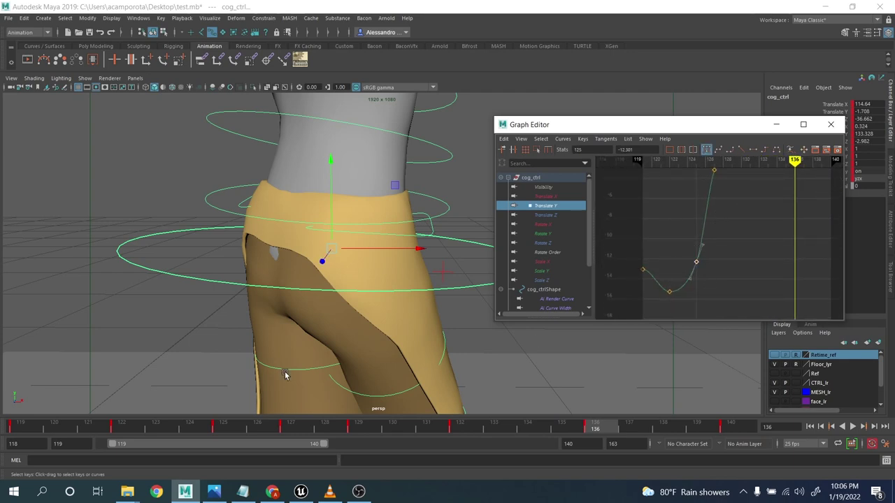
{"action": "left_click", "coordinate": [138, 85]}
{"action": "left_click", "coordinate": [137, 79]}
{"action": "mouse_move", "coordinate": [159, 90]}
{"action": "left_click", "coordinate": [247, 89]}
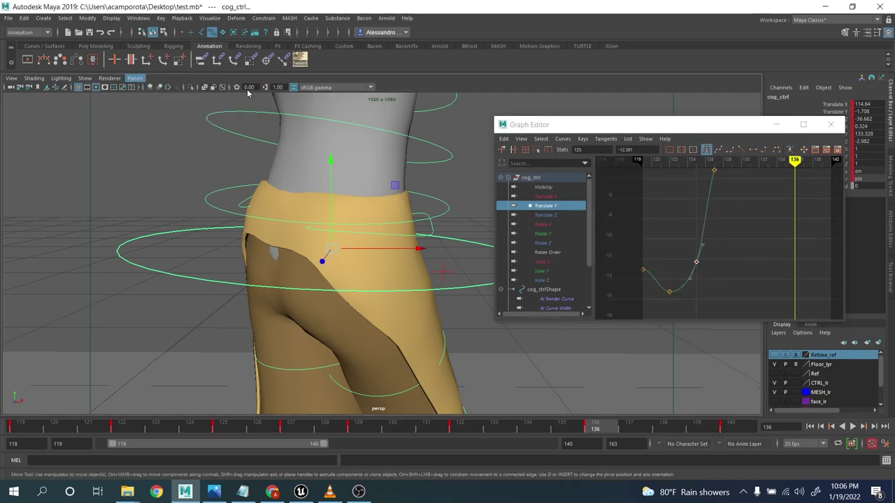
{"action": "key", "text": "backslash"}
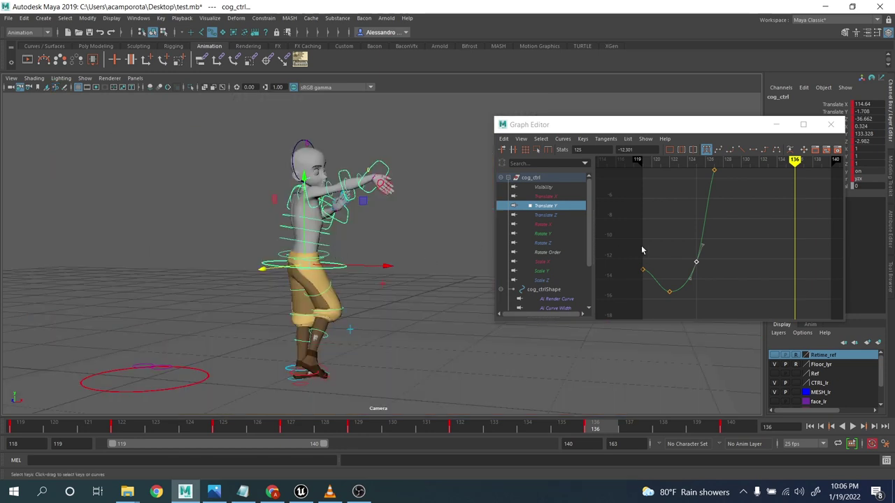
{"action": "mouse_move", "coordinate": [709, 255]}
{"action": "right_mouse_down", "text": "alt"}
{"action": "mouse_move", "coordinate": [716, 238]}
{"action": "mouse_move", "coordinate": [694, 242]}
{"action": "right_mouse_up", "text": "alt"}
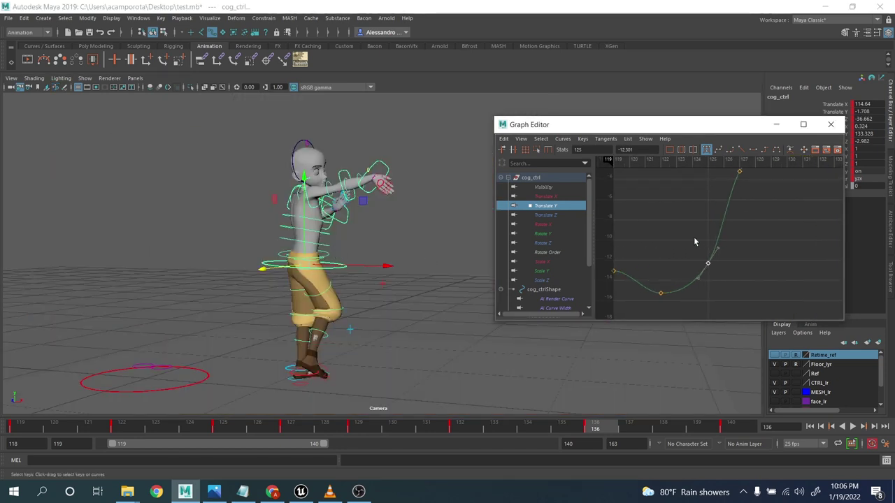
{"action": "middle_click_drag", "start_coordinate": [711, 274], "coordinate": [711, 276]}
Play back the animation to check the body's vertical motion around frame 127
{"action": "middle_click_drag", "start_coordinate": [733, 212], "coordinate": [697, 293], "text": "alt"}
{"action": "left_click_drag", "start_coordinate": [695, 242], "coordinate": [717, 260]}
{"action": "middle_click_drag", "start_coordinate": [721, 259], "coordinate": [669, 284], "text": "alt"}
{"action": "left_click_drag", "start_coordinate": [257, 431], "coordinate": [21, 406]}
{"action": "left_click", "coordinate": [853, 426]}
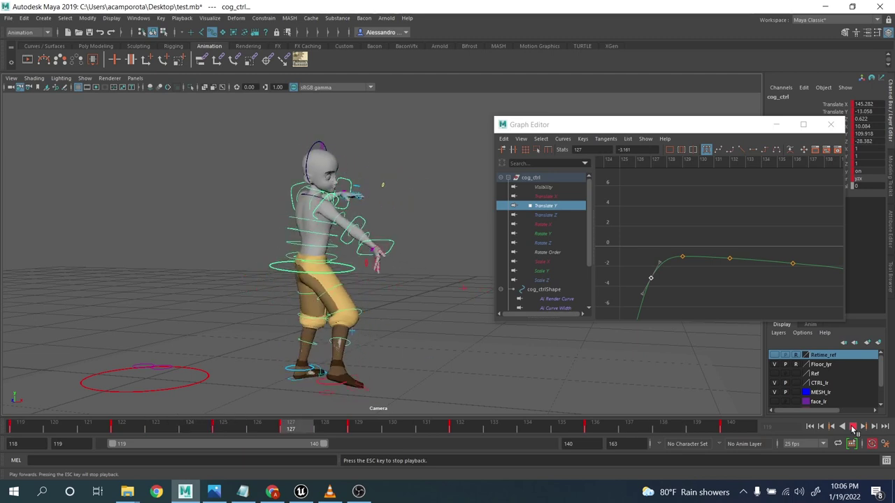
{"action": "key", "text": "Escape"}
Raise the Translate Y key at frame 132 to about -0.8 to round the top of the curve
{"action": "middle_click_drag", "start_coordinate": [733, 275], "coordinate": [681, 244], "text": "alt"}
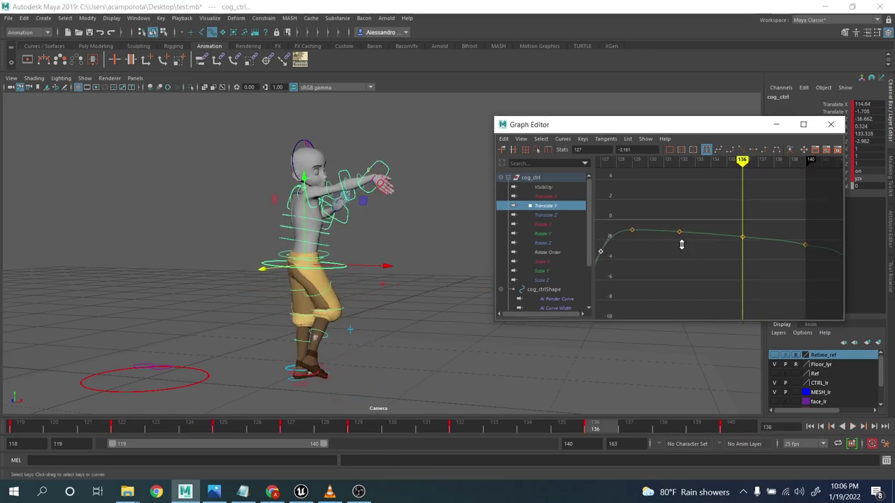
{"action": "right_click_drag", "start_coordinate": [681, 244], "coordinate": [683, 227], "text": "alt+shift"}
{"action": "middle_click_drag", "start_coordinate": [684, 226], "coordinate": [700, 259], "text": "alt"}
{"action": "left_click_drag", "start_coordinate": [679, 221], "coordinate": [709, 252]}
{"action": "middle_click_drag", "start_coordinate": [704, 270], "coordinate": [705, 265]}
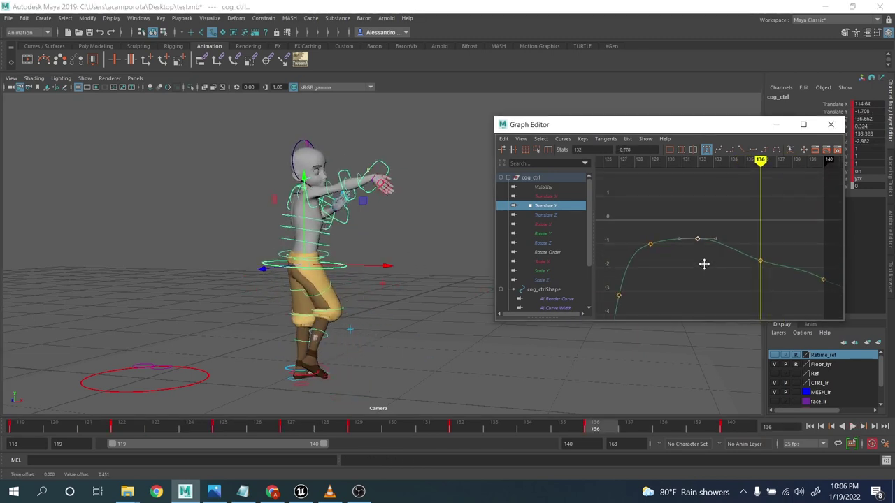
Nudge the Translate Y key at frame 127 down to about -3.2
{"action": "middle_click_drag", "start_coordinate": [615, 254], "coordinate": [636, 228], "text": "alt"}
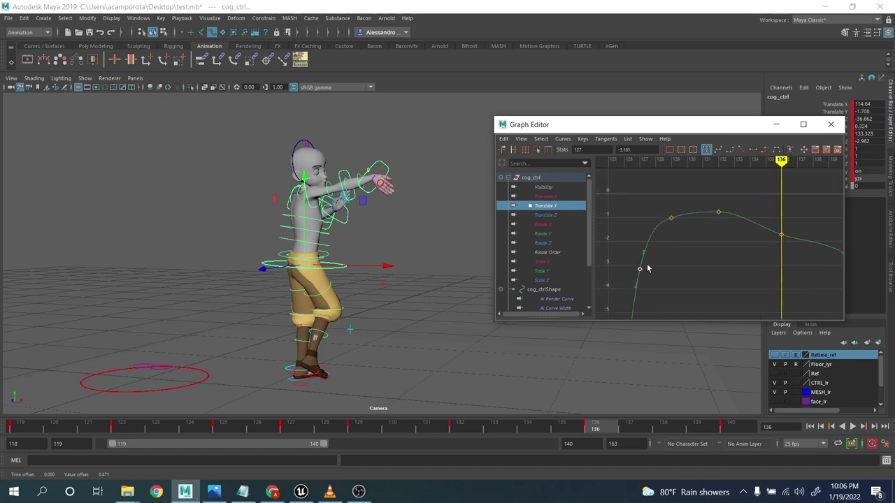
{"action": "left_click_drag", "start_coordinate": [632, 235], "coordinate": [652, 253]}
{"action": "middle_click_drag", "start_coordinate": [653, 255], "coordinate": [654, 258]}
{"action": "key", "text": "ctrl+z"}
{"action": "left_click_drag", "start_coordinate": [620, 234], "coordinate": [654, 254]}
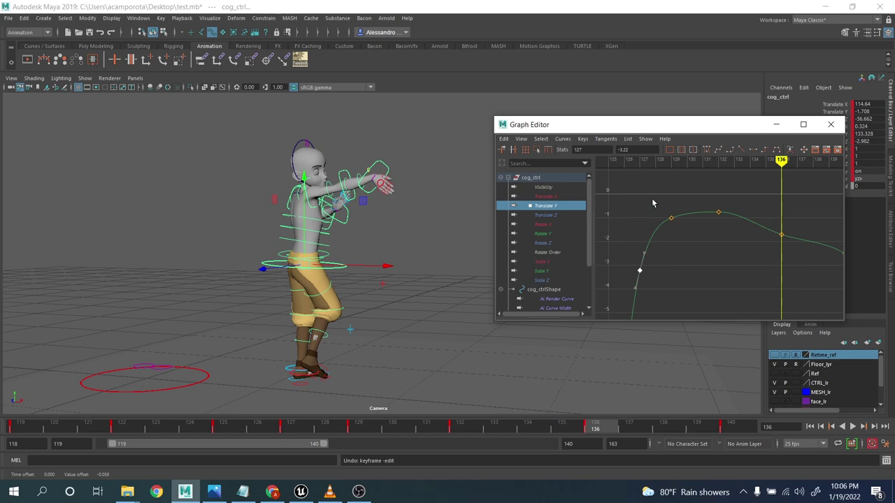
{"action": "middle_click_drag", "start_coordinate": [683, 230], "coordinate": [682, 231]}
Delete the Translate Y key at frame 136 and raise the key at frame 140 slightly
{"action": "middle_click_drag", "start_coordinate": [734, 233], "coordinate": [654, 244], "text": "alt"}
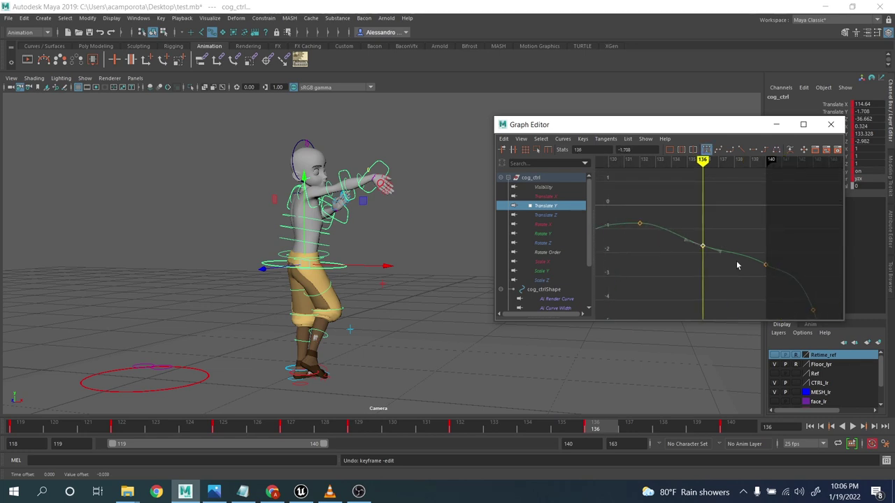
{"action": "key", "text": "Delete"}
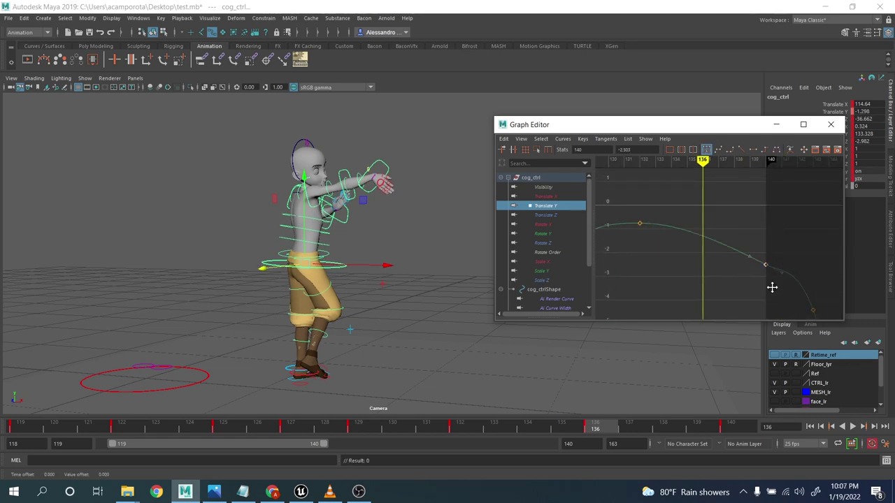
{"action": "middle_click_drag", "start_coordinate": [772, 288], "coordinate": [773, 278]}
Shift the Translate Y keys at frames 127, 129 and 132 together to refine the curve's peak
{"action": "middle_click_drag", "start_coordinate": [701, 254], "coordinate": [754, 239], "text": "alt"}
{"action": "scroll", "coordinate": [754, 240], "scroll_direction": "down", "scroll_amount": 3}
{"action": "left_click_drag", "start_coordinate": [639, 212], "coordinate": [734, 282]}
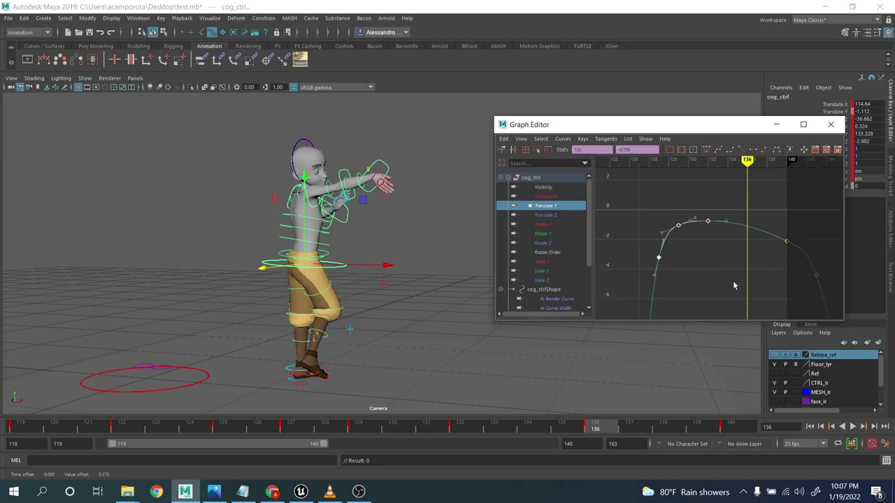
{"action": "middle_click_drag", "start_coordinate": [733, 283], "coordinate": [714, 212]}
{"action": "scroll", "coordinate": [714, 212], "scroll_direction": "down", "scroll_amount": 3}
Examine the cog_ctrl's Translate Z curve between frames 125 and 140 for bumps
{"action": "left_click", "coordinate": [550, 214]}
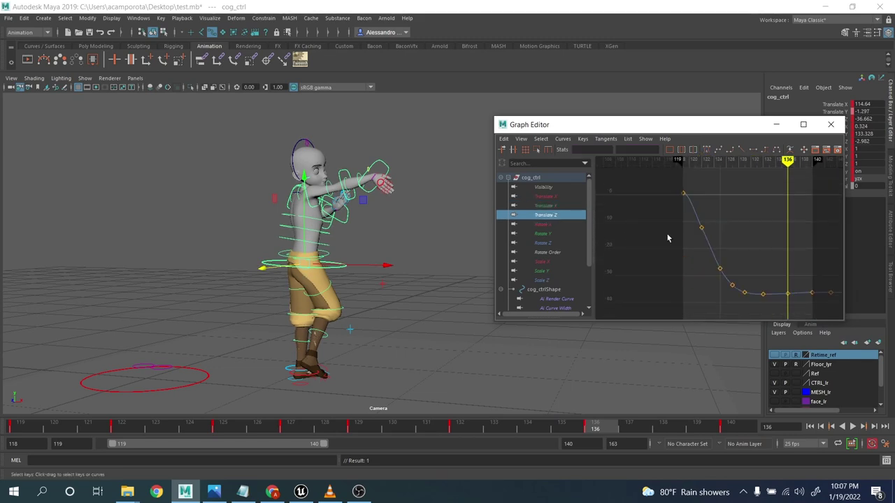
{"action": "key", "text": "f"}
{"action": "middle_click_drag", "start_coordinate": [772, 255], "coordinate": [687, 216], "text": "alt"}
{"action": "scroll", "coordinate": [687, 216], "scroll_direction": "down", "scroll_amount": 3}
{"action": "right_click_drag", "start_coordinate": [712, 248], "coordinate": [724, 186], "text": "alt+shift"}
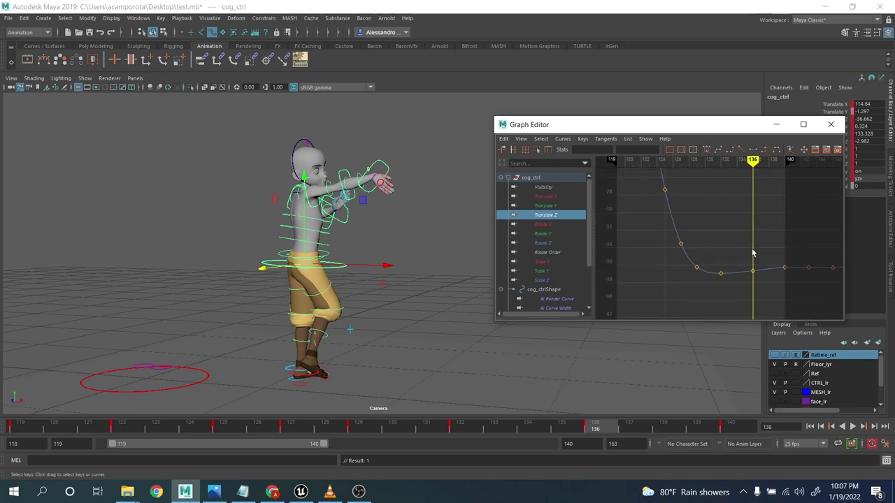
{"action": "right_click_drag", "start_coordinate": [753, 254], "coordinate": [750, 212], "text": "alt+shift"}
Isolate the Translate X curve and lower its key at frame 132 to 115.903
{"action": "left_click", "coordinate": [549, 195]}
{"action": "middle_click_drag", "start_coordinate": [724, 238], "coordinate": [779, 256], "text": "alt"}
{"action": "right_click_drag", "start_coordinate": [777, 258], "coordinate": [756, 221], "text": "alt+shift"}
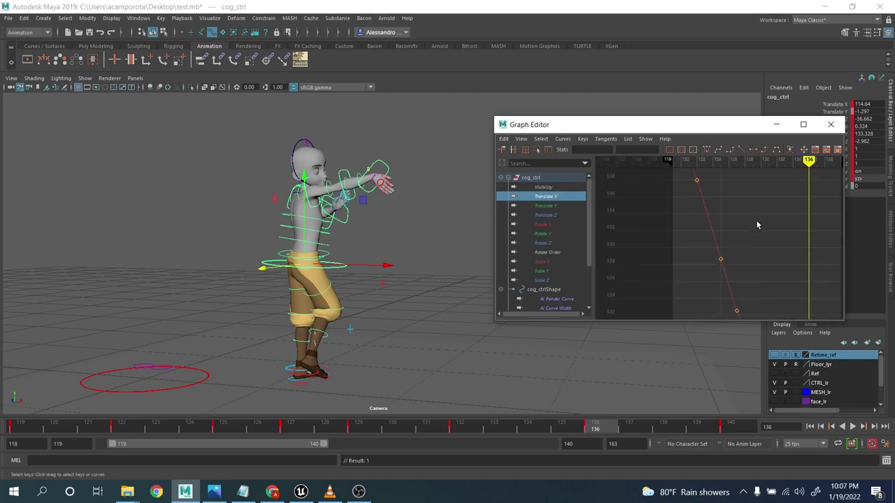
{"action": "middle_click_drag", "start_coordinate": [764, 261], "coordinate": [739, 197], "text": "alt"}
{"action": "scroll", "coordinate": [743, 209], "scroll_direction": "down", "scroll_amount": 3}
{"action": "right_click_drag", "start_coordinate": [757, 240], "coordinate": [750, 219], "text": "alt+shift"}
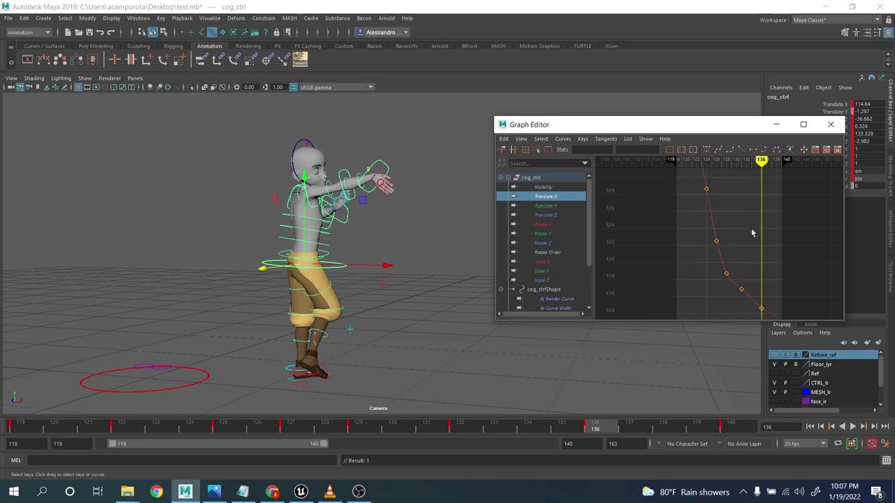
{"action": "middle_click_drag", "start_coordinate": [753, 246], "coordinate": [734, 201], "text": "alt+shift"}
{"action": "right_click_drag", "start_coordinate": [709, 211], "coordinate": [775, 222], "text": "alt+shift"}
{"action": "middle_click_drag", "start_coordinate": [775, 222], "coordinate": [647, 225], "text": "alt+shift"}
{"action": "middle_click_drag", "start_coordinate": [791, 235], "coordinate": [686, 226], "text": "alt"}
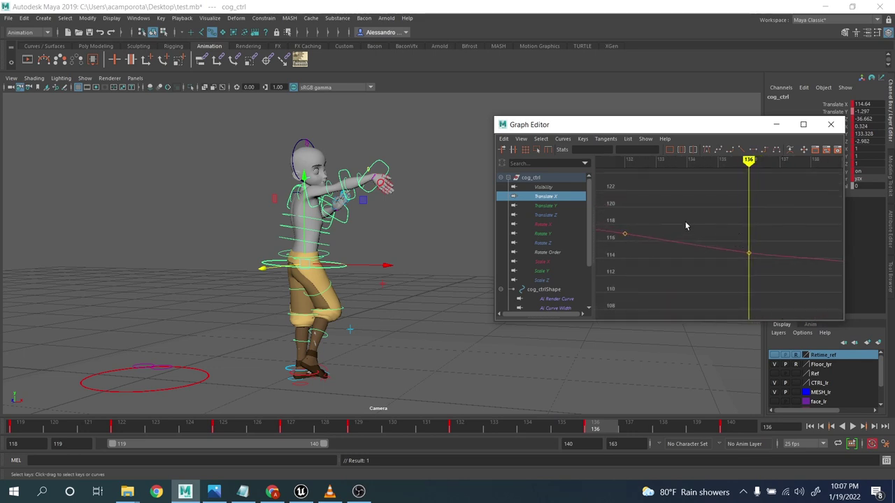
{"action": "middle_click_drag", "start_coordinate": [621, 256], "coordinate": [621, 265], "text": "shift"}
Lower the Translate X key at frame 136 to 114.217 to smooth the curve's slope
{"action": "scroll", "coordinate": [652, 265], "scroll_direction": "down", "scroll_amount": 3}
{"action": "middle_click_drag", "start_coordinate": [723, 266], "coordinate": [705, 268], "text": "alt"}
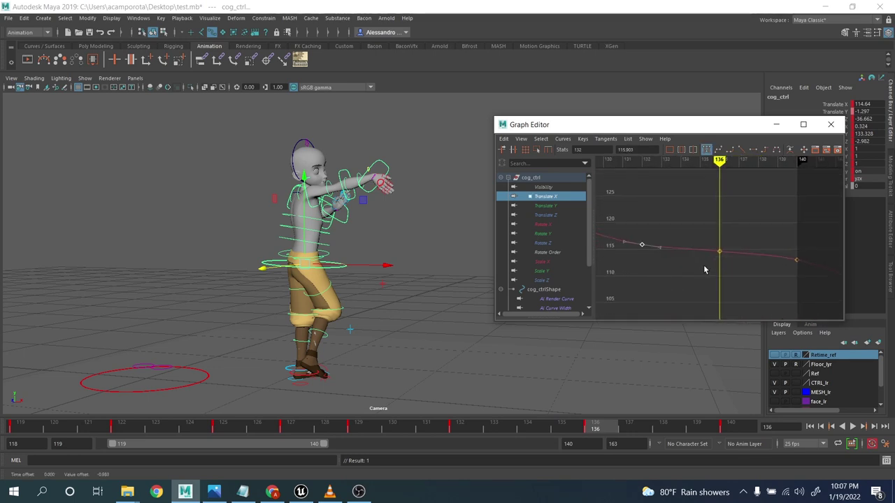
{"action": "right_click_drag", "start_coordinate": [706, 269], "coordinate": [734, 260], "text": "alt+shift"}
{"action": "middle_click_drag", "start_coordinate": [734, 262], "coordinate": [730, 243], "text": "alt"}
{"action": "left_click_drag", "start_coordinate": [691, 226], "coordinate": [721, 265]}
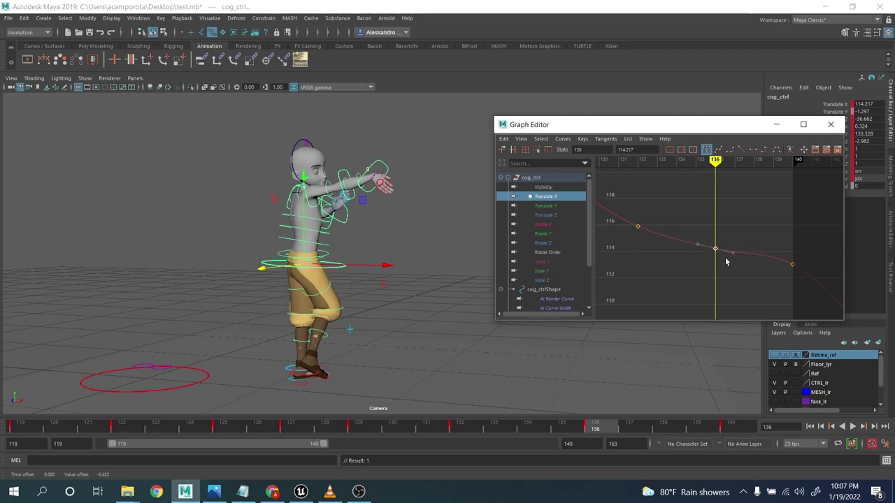
Raise the Translate X key at frame 122 to 139.778 and play back the animation
{"action": "scroll", "coordinate": [730, 266], "scroll_direction": "down", "scroll_amount": 3}
{"action": "middle_click_drag", "start_coordinate": [663, 238], "coordinate": [737, 302], "text": "alt"}
{"action": "middle_click_drag", "start_coordinate": [676, 227], "coordinate": [709, 290], "text": "alt"}
{"action": "scroll", "coordinate": [710, 288], "scroll_direction": "down", "scroll_amount": 3}
{"action": "middle_click_drag", "start_coordinate": [693, 214], "coordinate": [706, 253], "text": "alt"}
{"action": "left_click_drag", "start_coordinate": [713, 227], "coordinate": [685, 257]}
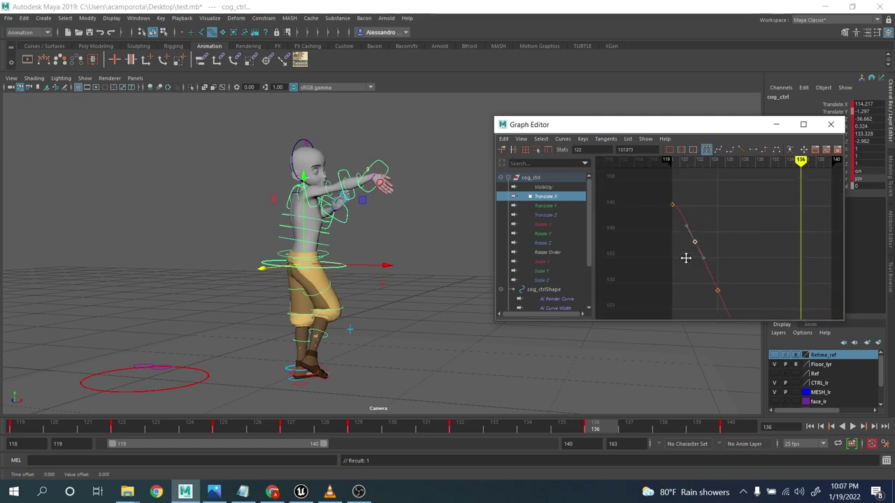
{"action": "middle_click_drag", "start_coordinate": [684, 261], "coordinate": [705, 233], "text": "shift"}
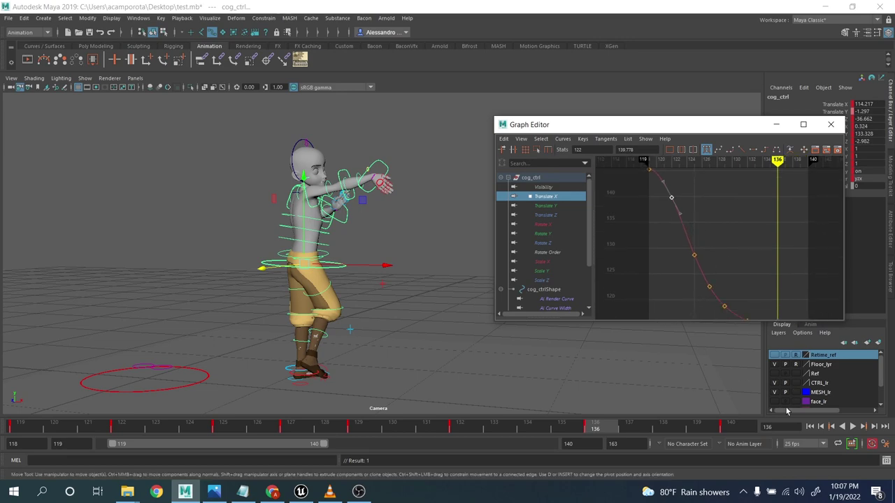
{"action": "left_click", "coordinate": [852, 426]}
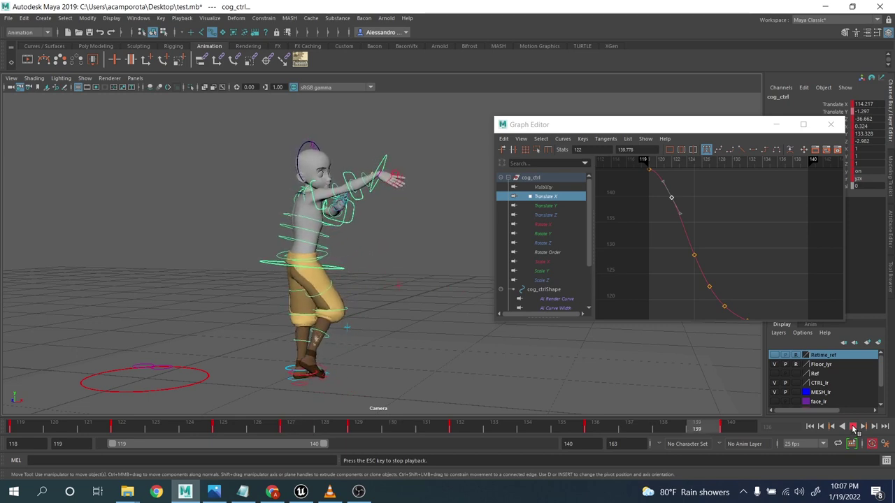
{"action": "left_click", "coordinate": [853, 426]}
Display the cog_ctrl's Rotate Z curve and compare the poses from frame 119 to 122
{"action": "key", "text": "e"}
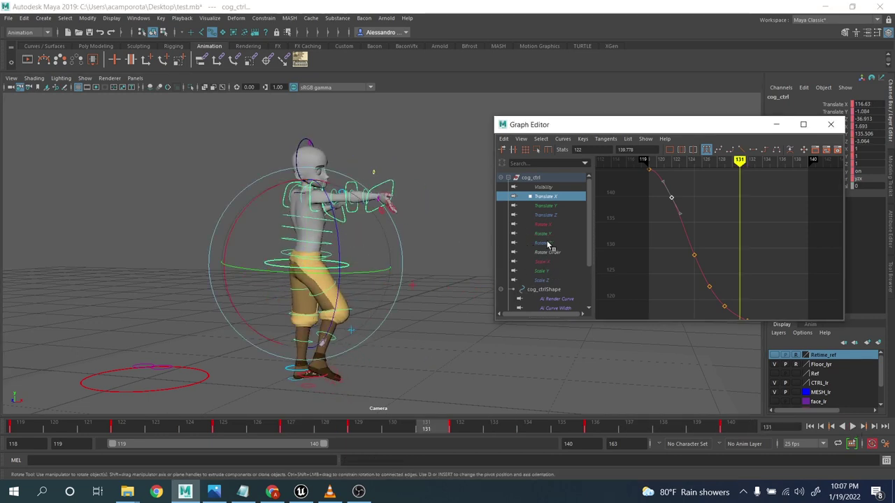
{"action": "left_click", "coordinate": [548, 243]}
{"action": "left_click", "coordinate": [26, 429]}
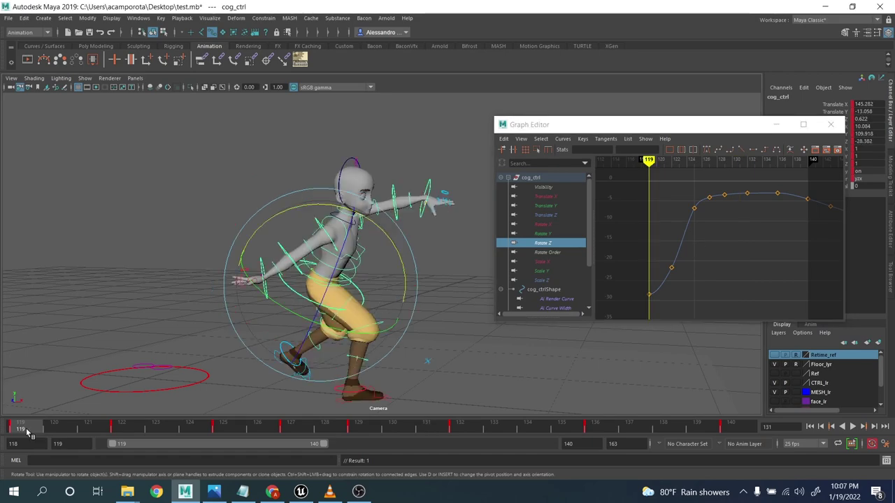
{"action": "left_click_drag", "start_coordinate": [19, 426], "coordinate": [131, 428]}
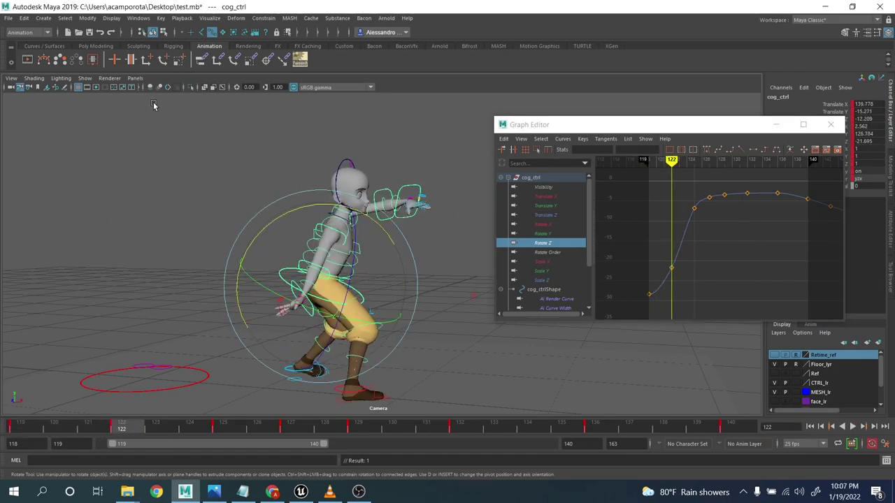
Switch the viewport to persp, frame the cog_ctrl and view the character from the front at frame 119
{"action": "left_click", "coordinate": [139, 80]}
{"action": "mouse_move", "coordinate": [147, 89]}
{"action": "left_click", "coordinate": [270, 96]}
{"action": "key", "text": "f"}
{"action": "middle_click_drag", "start_coordinate": [392, 219], "coordinate": [312, 242], "text": "alt"}
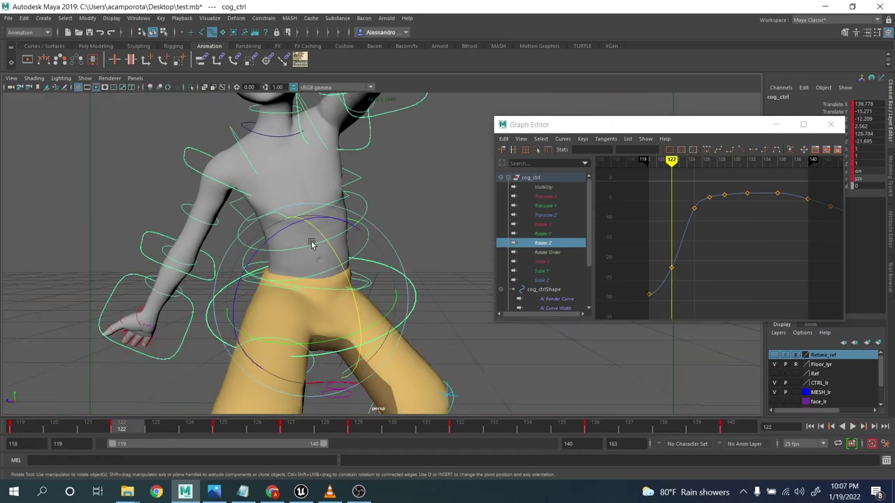
{"action": "right_click_drag", "start_coordinate": [319, 234], "coordinate": [307, 257], "text": "alt"}
{"action": "left_click_drag", "start_coordinate": [108, 436], "coordinate": [21, 428]}
{"action": "left_click_drag", "start_coordinate": [383, 253], "coordinate": [326, 269], "text": "alt"}
Try lowering the Rotate Z key at frame 122 to -22.747 for a smoother curve
{"action": "middle_click_drag", "start_coordinate": [725, 235], "coordinate": [755, 213], "text": "alt"}
{"action": "right_click_drag", "start_coordinate": [755, 212], "coordinate": [763, 212], "text": "alt+shift"}
{"action": "middle_click_drag", "start_coordinate": [741, 213], "coordinate": [748, 231], "text": "alt"}
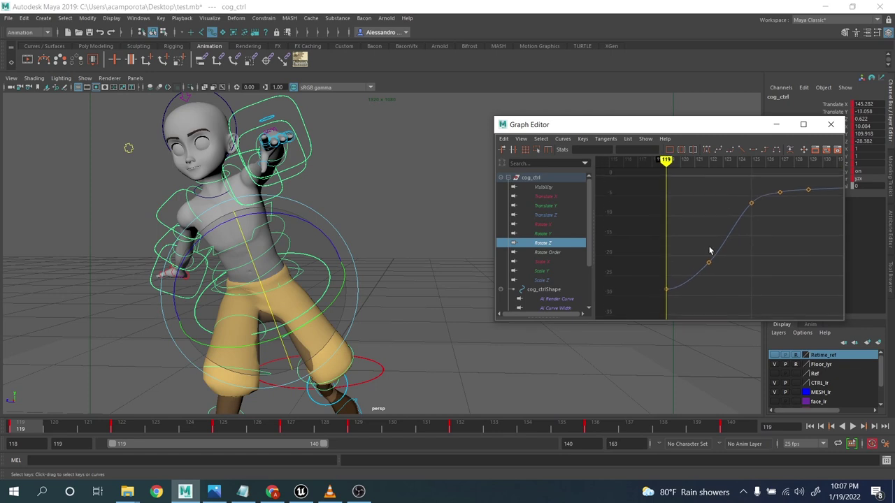
{"action": "left_click_drag", "start_coordinate": [705, 247], "coordinate": [720, 281]}
{"action": "key", "text": "period"}
{"action": "middle_click_drag", "start_coordinate": [721, 277], "coordinate": [721, 281]}
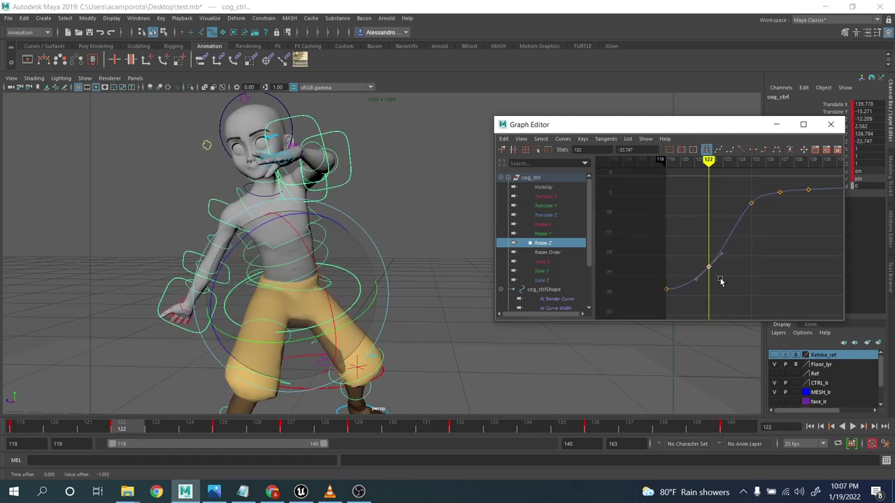
{"action": "key", "text": "ctrl+z"}
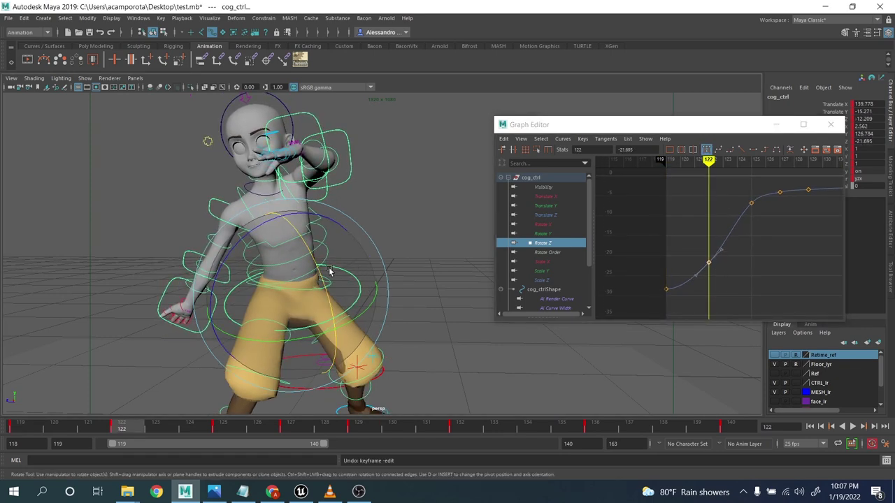
Display the Rotate X curve, rotate the cog_ctrl at frame 122 to Rotate X 2.2, and advance to frame 125
{"action": "right_click", "coordinate": [337, 274]}
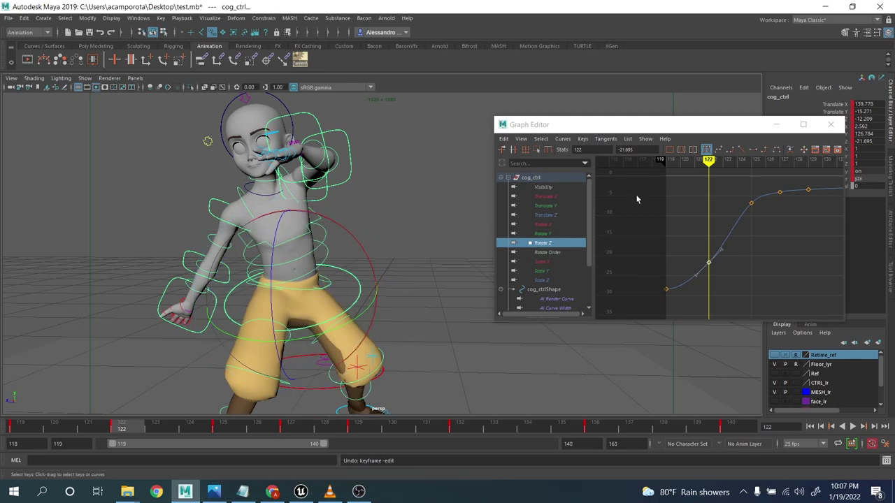
{"action": "left_click", "coordinate": [543, 224]}
{"action": "middle_click_drag", "start_coordinate": [729, 233], "coordinate": [712, 256], "text": "alt"}
{"action": "key", "text": "ctrl+z"}
{"action": "key", "text": "ctrl+z"}
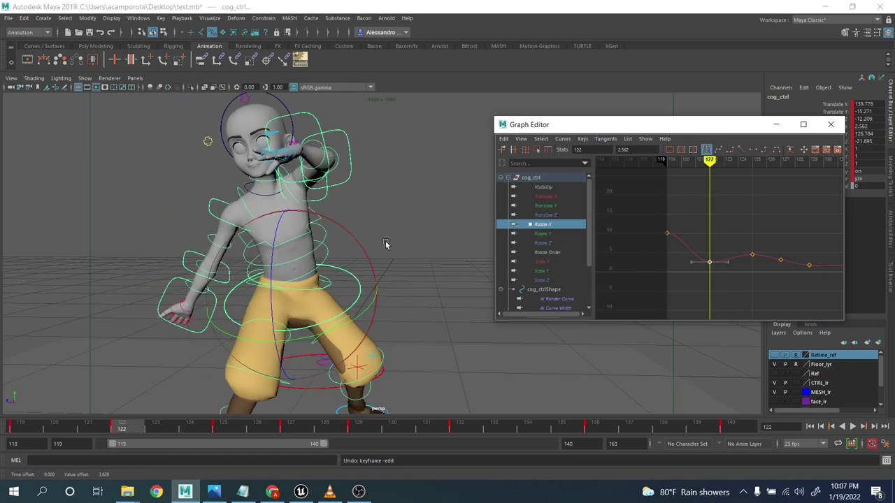
{"action": "left_click_drag", "start_coordinate": [349, 235], "coordinate": [351, 237]}
{"action": "key", "text": "period"}
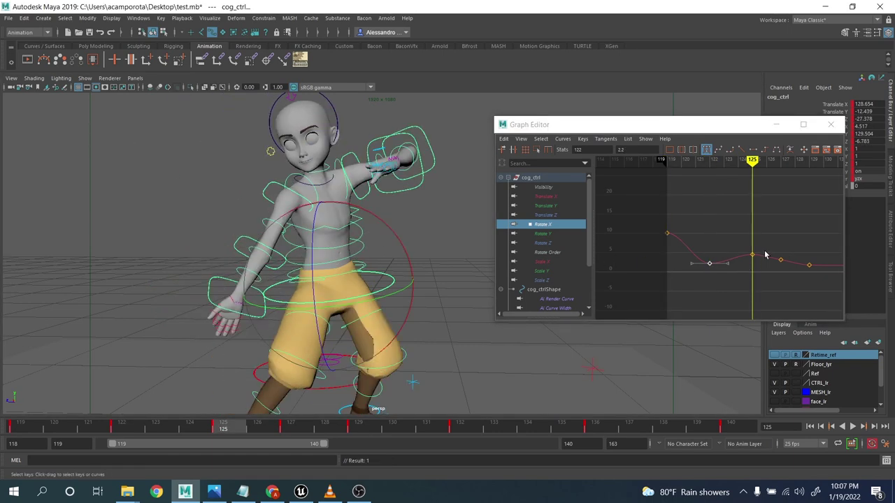
Raise the Rotate X keys at frames 119 and 122 to 10.81 and 9.096, comparing the poses between both frames
{"action": "middle_click_drag", "start_coordinate": [756, 256], "coordinate": [714, 257]}
{"action": "key", "text": "comma"}
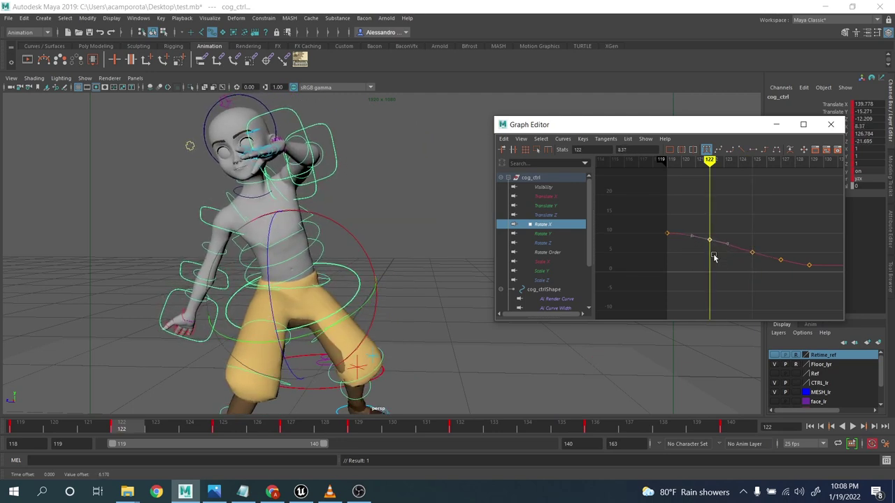
{"action": "key", "text": "comma"}
{"action": "key", "text": "period"}
{"action": "key", "text": "comma"}
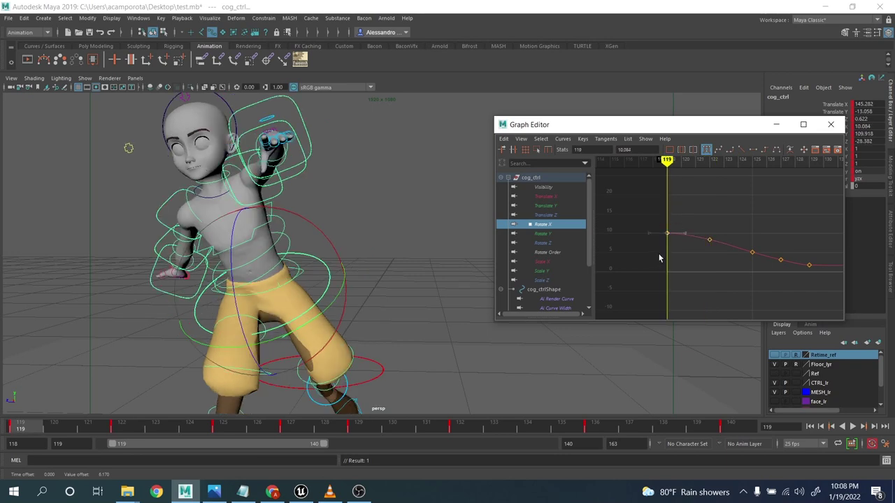
{"action": "key", "text": "period"}
{"action": "left_click_drag", "start_coordinate": [698, 219], "coordinate": [718, 267]}
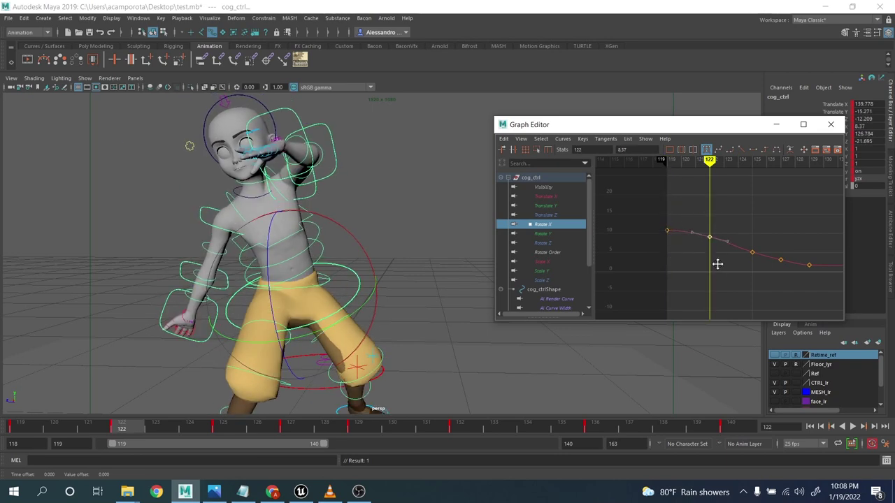
Try raising the Rotate X key at frame 125 to 6.09
{"action": "key", "text": "period"}
{"action": "middle_click_drag", "start_coordinate": [755, 277], "coordinate": [686, 241]}
{"action": "right_click_drag", "start_coordinate": [713, 244], "coordinate": [728, 235], "text": "alt+shift"}
{"action": "middle_click_drag", "start_coordinate": [729, 234], "coordinate": [689, 225], "text": "alt"}
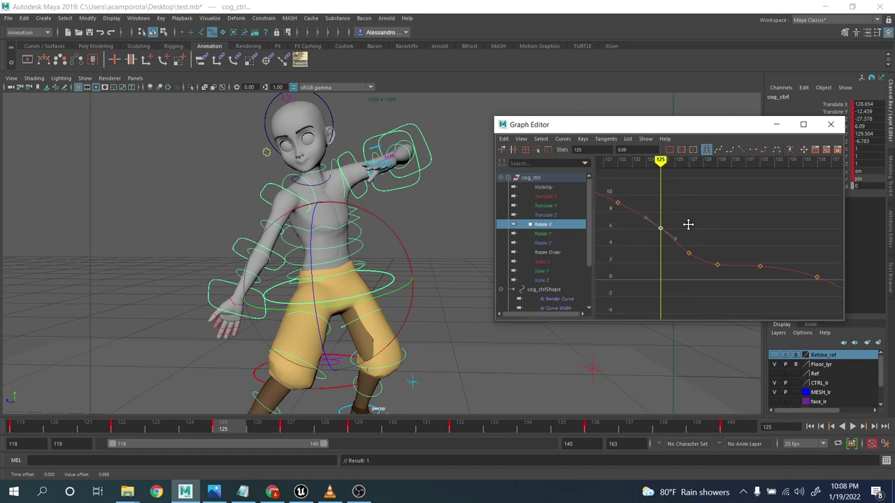
Raise the Rotate X key at frame 127 to 4.861 and delete the key at frame 125
{"action": "key", "text": "period"}
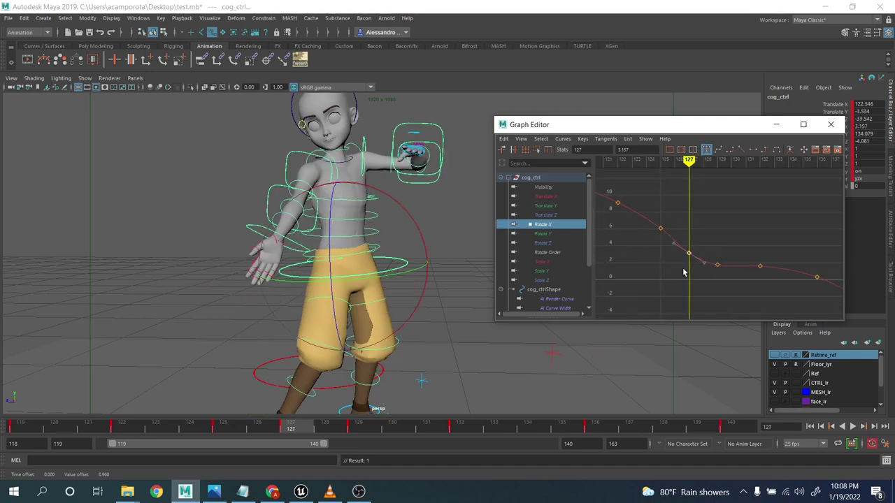
{"action": "middle_click_drag", "start_coordinate": [684, 273], "coordinate": [678, 245]}
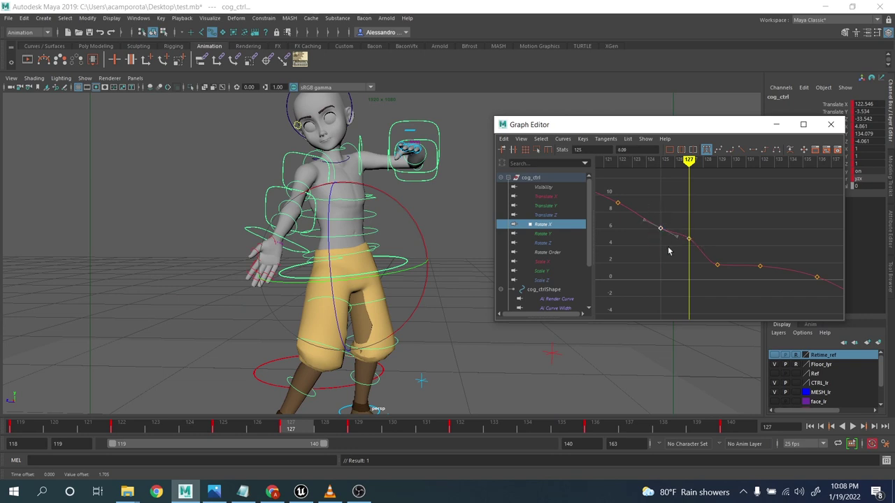
{"action": "key", "text": "Delete"}
Raise the Rotate X key at frame 122 to 9.481 and delete the key at frame 129
{"action": "middle_click_drag", "start_coordinate": [650, 209], "coordinate": [695, 233], "text": "alt"}
{"action": "left_click_drag", "start_coordinate": [677, 217], "coordinate": [652, 250]}
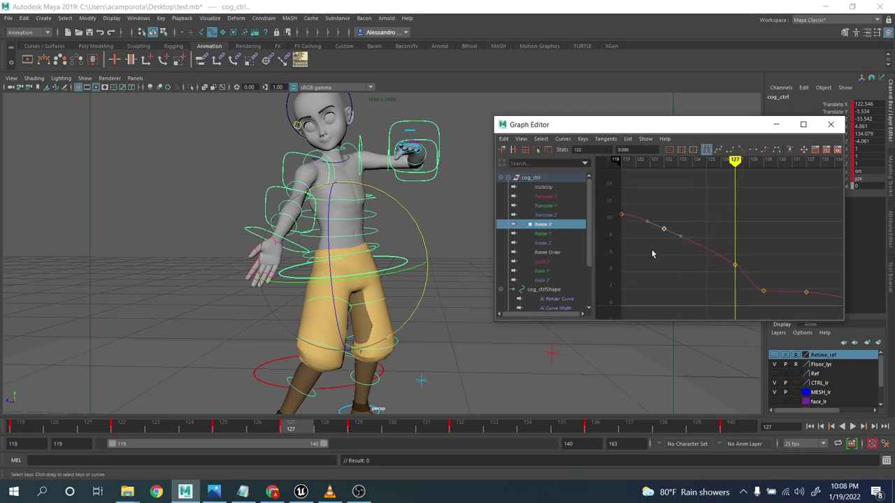
{"action": "middle_click_drag", "start_coordinate": [773, 273], "coordinate": [713, 254], "text": "alt"}
{"action": "left_click_drag", "start_coordinate": [684, 289], "coordinate": [703, 287]}
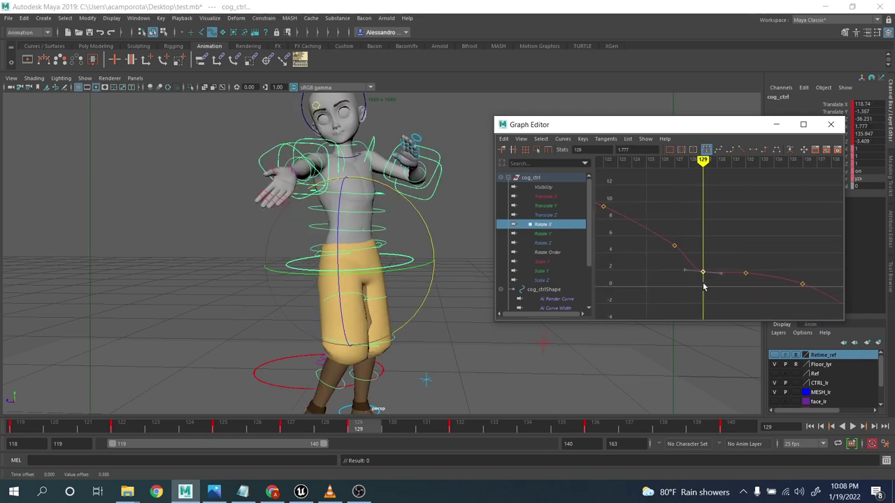
{"action": "middle_click_drag", "start_coordinate": [711, 289], "coordinate": [702, 279]}
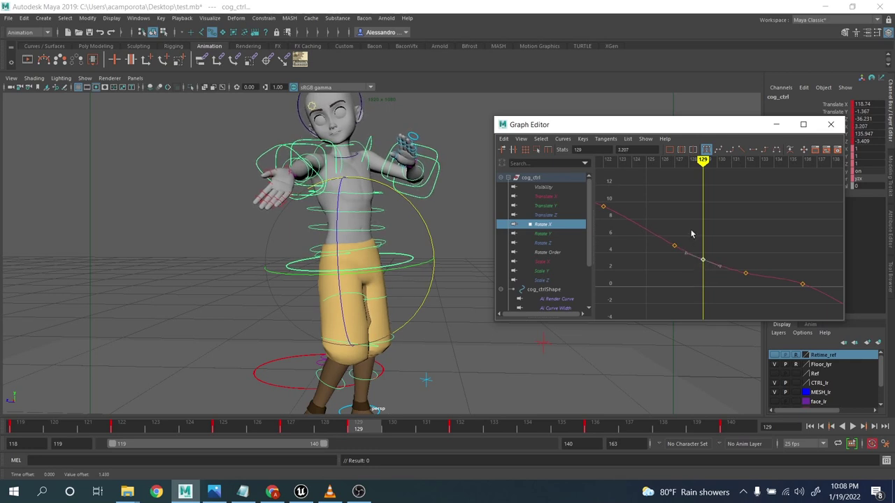
{"action": "key", "text": "Delete"}
Lower the Rotate X key at frame 136 to -0.611 and play back the animation to check the motion
{"action": "middle_click_drag", "start_coordinate": [767, 263], "coordinate": [712, 242], "text": "alt"}
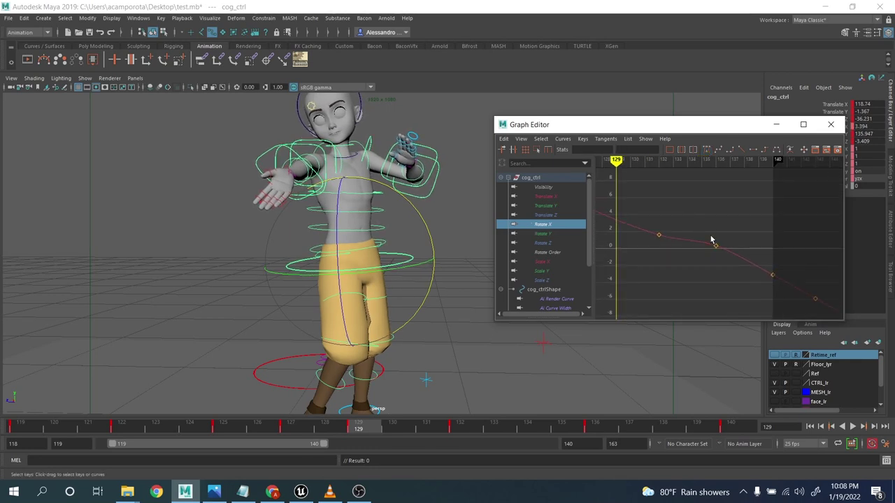
{"action": "middle_click_drag", "start_coordinate": [735, 275], "coordinate": [721, 278]}
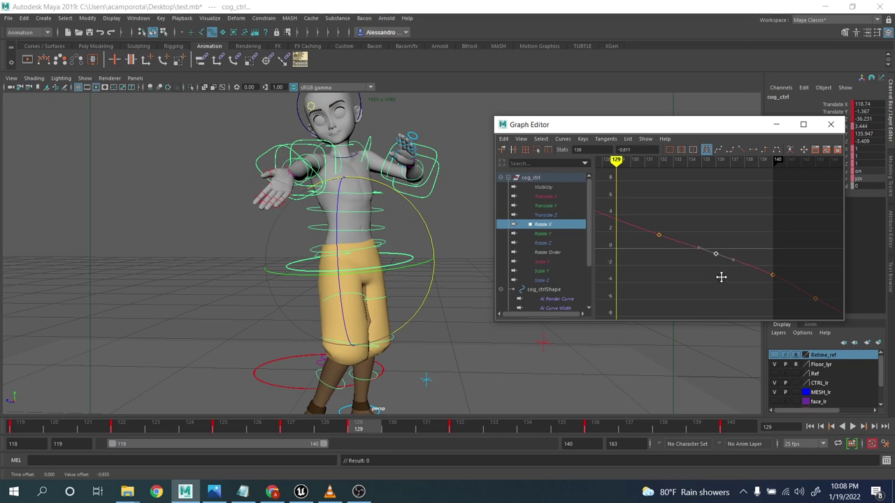
{"action": "key", "text": "alt+v"}
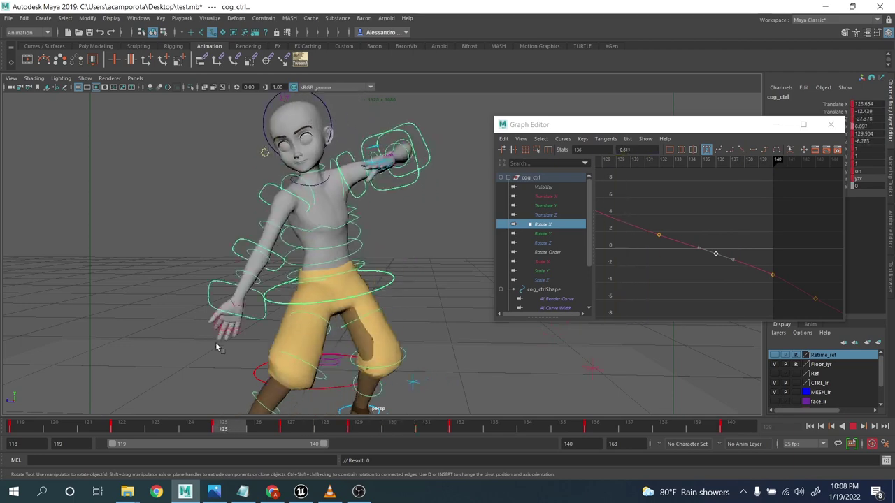
{"action": "key", "text": "alt+v"}
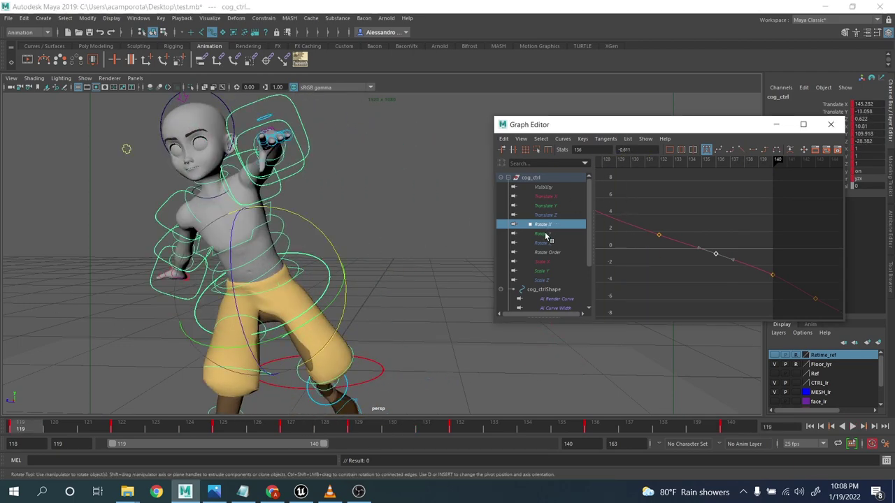
Display the cog_ctrl's Rotate Y curve and lower its key at frame 122 to 124.031
{"action": "left_click", "coordinate": [548, 234]}
{"action": "key", "text": "f"}
{"action": "scroll", "coordinate": [733, 228], "scroll_direction": "up", "scroll_amount": 4}
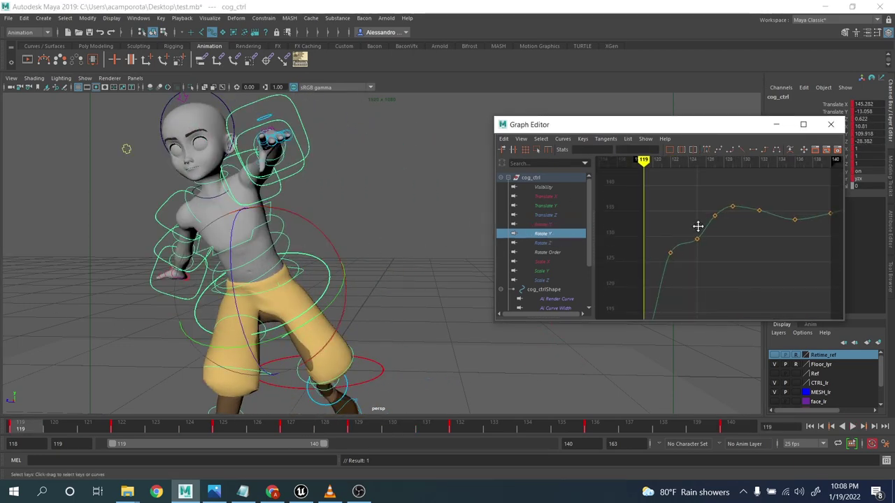
{"action": "middle_click_drag", "start_coordinate": [648, 233], "coordinate": [668, 218], "text": "alt"}
{"action": "key", "text": "period"}
{"action": "left_click_drag", "start_coordinate": [676, 216], "coordinate": [703, 250]}
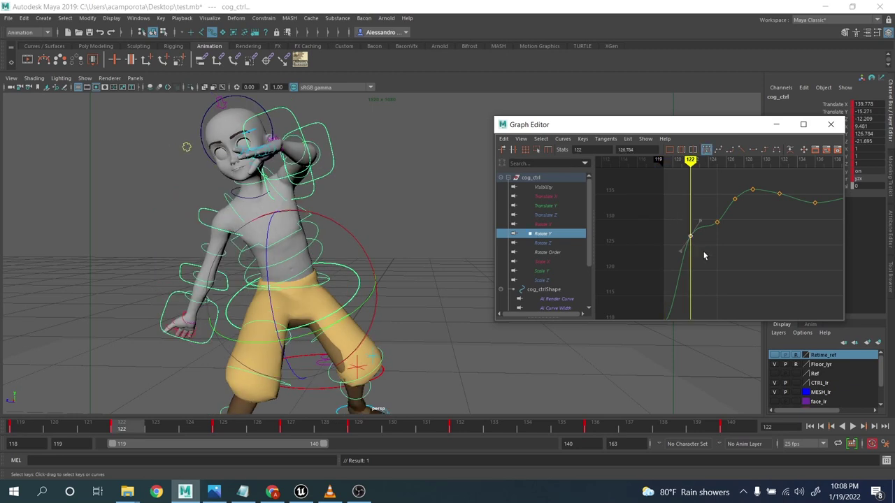
{"action": "middle_click_drag", "start_coordinate": [694, 249], "coordinate": [692, 263]}
Raise the Rotate Y key at frame 125 to smooth the curve and delete the key at frame 127
{"action": "key", "text": "period"}
{"action": "left_click_drag", "start_coordinate": [698, 200], "coordinate": [723, 233]}
{"action": "middle_click_drag", "start_coordinate": [719, 236], "coordinate": [719, 224]}
{"action": "key", "text": "period"}
{"action": "left_click_drag", "start_coordinate": [725, 181], "coordinate": [746, 213]}
{"action": "middle_click_drag", "start_coordinate": [742, 212], "coordinate": [741, 208]}
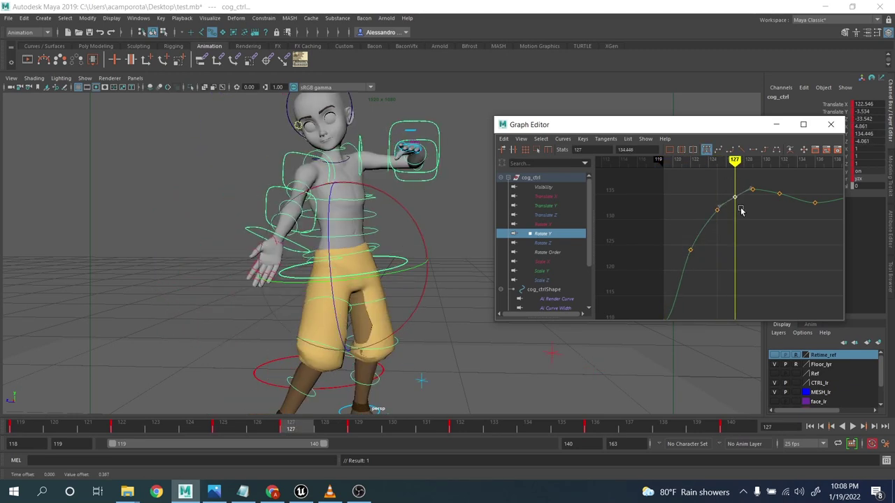
{"action": "key", "text": "Delete"}
Raise the Rotate Y key at frame 125 slightly more and lower the frame 122 key to 123.756
{"action": "left_click_drag", "start_coordinate": [704, 193], "coordinate": [728, 230]}
{"action": "middle_click_drag", "start_coordinate": [727, 230], "coordinate": [724, 226]}
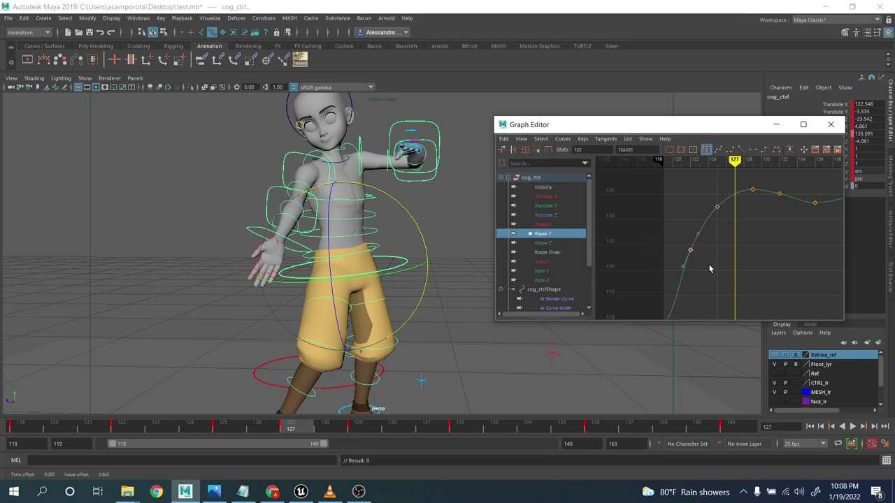
{"action": "middle_click_drag", "start_coordinate": [708, 266], "coordinate": [612, 302], "text": "alt"}
{"action": "right_click_drag", "start_coordinate": [706, 255], "coordinate": [701, 239], "text": "alt+shift"}
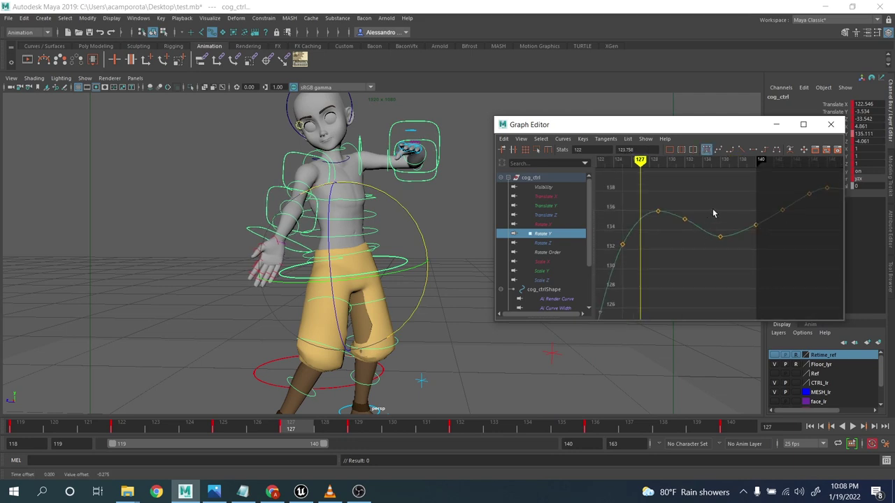
{"action": "left_click_drag", "start_coordinate": [710, 203], "coordinate": [737, 251]}
Display the cog_ctrl's Rotate Z curve and delete its keys at frames 127 and 129
{"action": "left_click", "coordinate": [543, 244]}
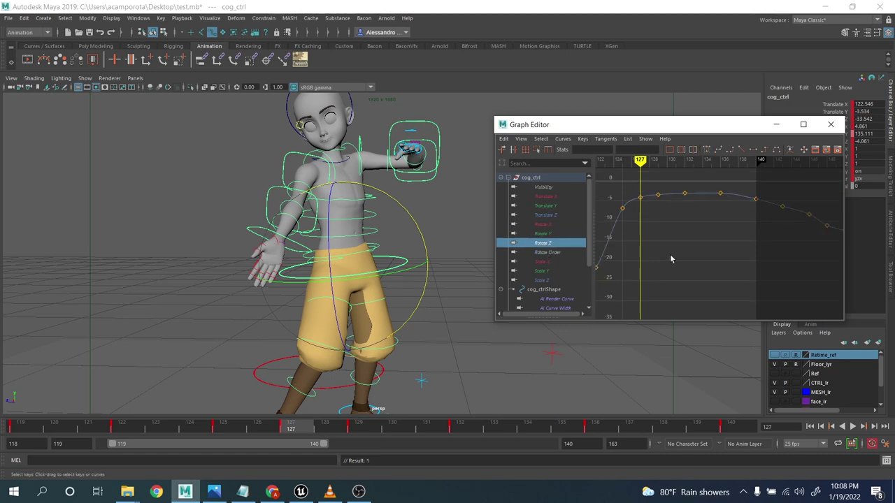
{"action": "middle_click_drag", "start_coordinate": [671, 256], "coordinate": [705, 259], "text": "alt"}
{"action": "scroll", "coordinate": [705, 259], "scroll_direction": "down", "scroll_amount": 3}
{"action": "right_click_drag", "start_coordinate": [704, 260], "coordinate": [690, 224], "text": "alt+shift"}
{"action": "scroll", "coordinate": [689, 267], "scroll_direction": "up", "scroll_amount": 3}
{"action": "middle_click_drag", "start_coordinate": [702, 200], "coordinate": [714, 261], "text": "alt"}
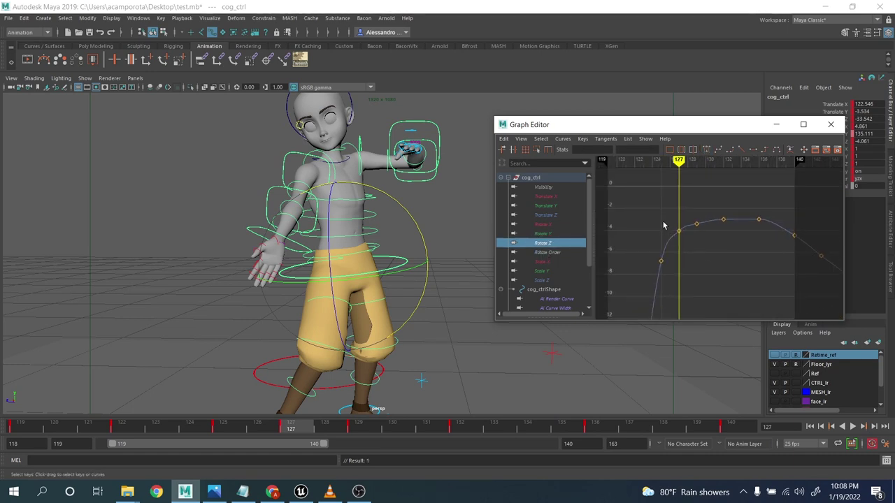
{"action": "left_click_drag", "start_coordinate": [698, 250], "coordinate": [706, 253]}
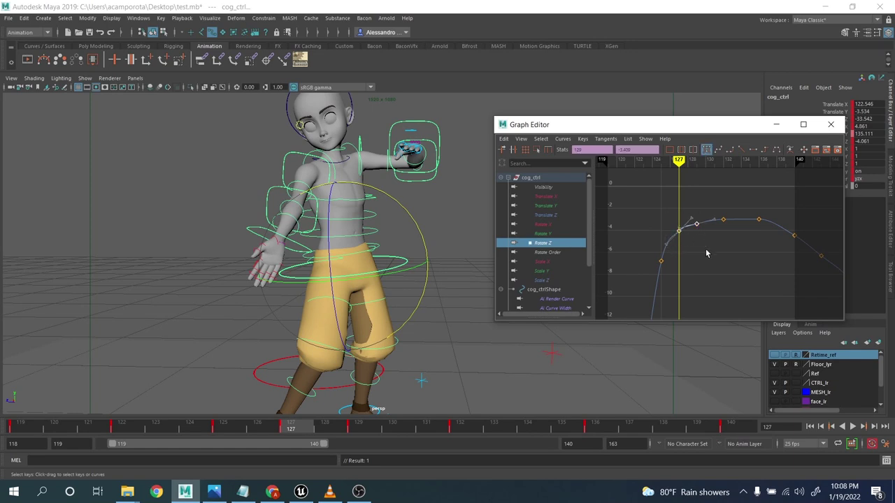
{"action": "key", "text": "Delete"}
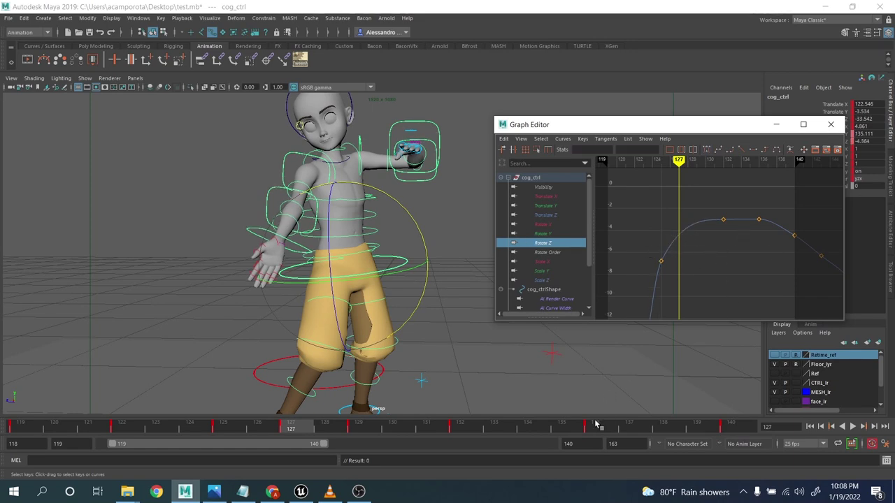
Lower the Rotate Z keys at frames 125, 132 and 136 slightly, with the frame 136 key at -3.55
{"action": "left_click_drag", "start_coordinate": [596, 424], "coordinate": [761, 435]}
{"action": "middle_click_drag", "start_coordinate": [786, 238], "coordinate": [746, 235], "text": "alt"}
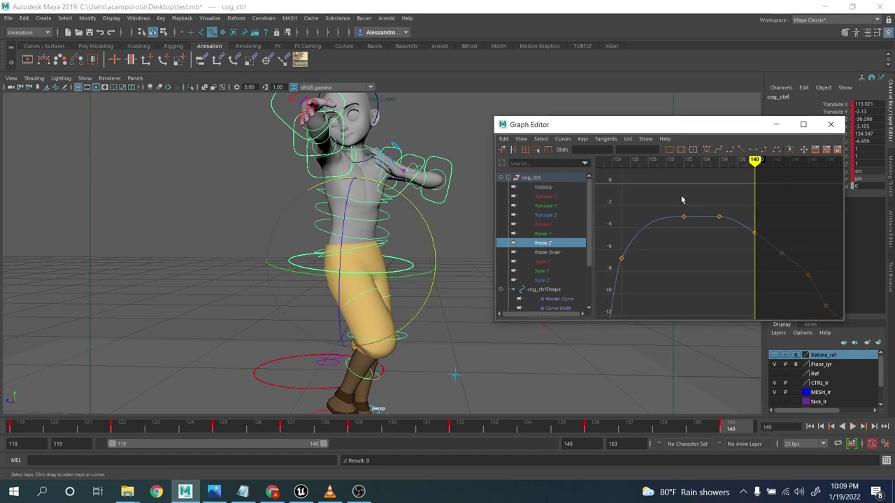
{"action": "left_click_drag", "start_coordinate": [737, 294], "coordinate": [737, 294]}
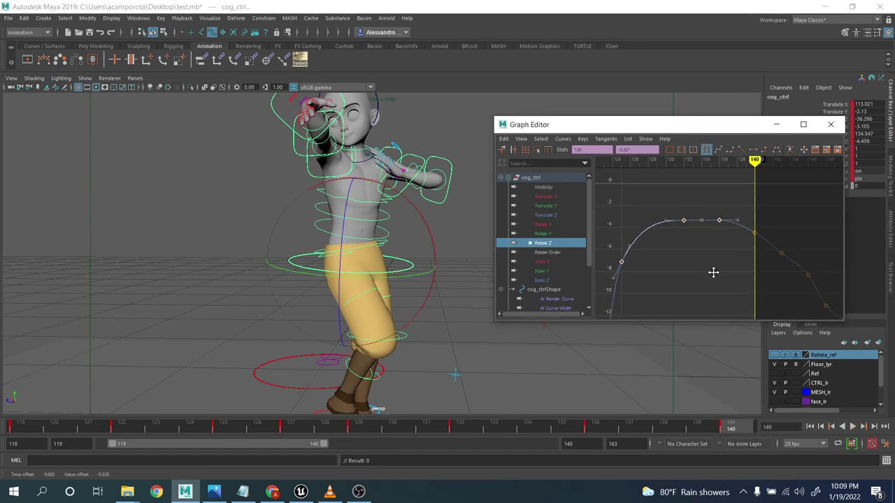
{"action": "left_click", "coordinate": [714, 261]}
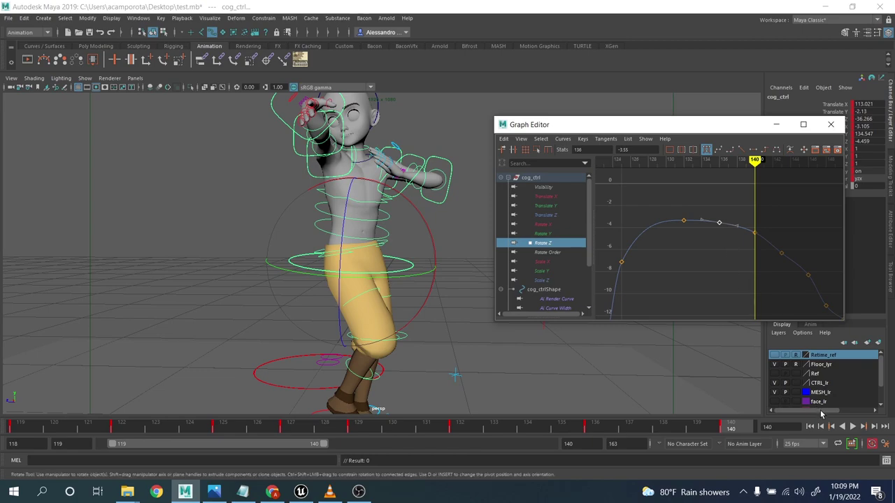
Play back the animation and examine the character's body motion from the side
{"action": "left_click", "coordinate": [853, 426]}
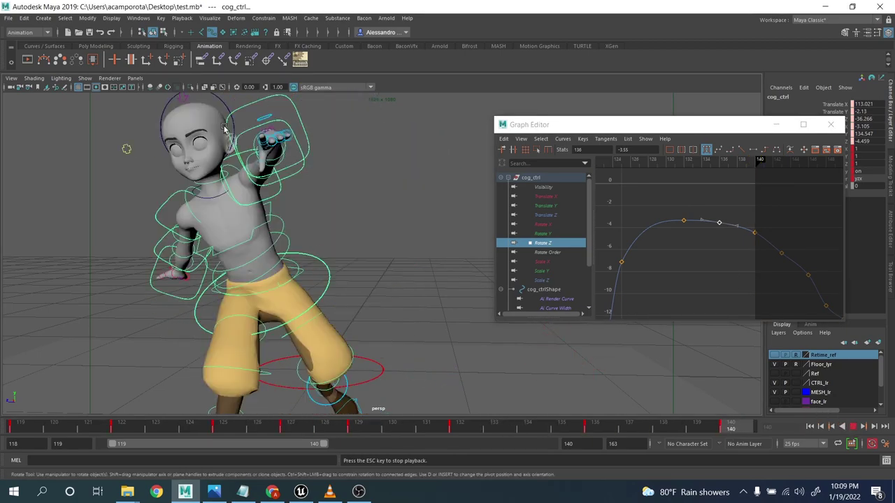
{"action": "scroll", "coordinate": [256, 222], "scroll_direction": "down", "scroll_amount": 5}
{"action": "left_click_drag", "start_coordinate": [256, 222], "coordinate": [311, 181], "text": "alt"}
{"action": "middle_click_drag", "start_coordinate": [310, 181], "coordinate": [288, 146], "text": "alt"}
{"action": "right_click_drag", "start_coordinate": [289, 146], "coordinate": [344, 230], "text": "alt"}
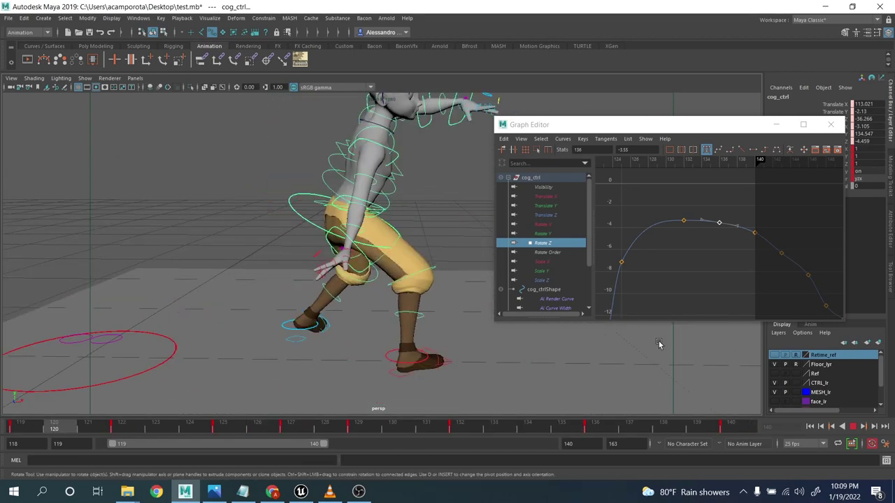
{"action": "key", "text": "Escape"}
Select the spine_hips_ctrl and try rotating it about X to -21.673 at frame 124
{"action": "left_click", "coordinate": [447, 172]}
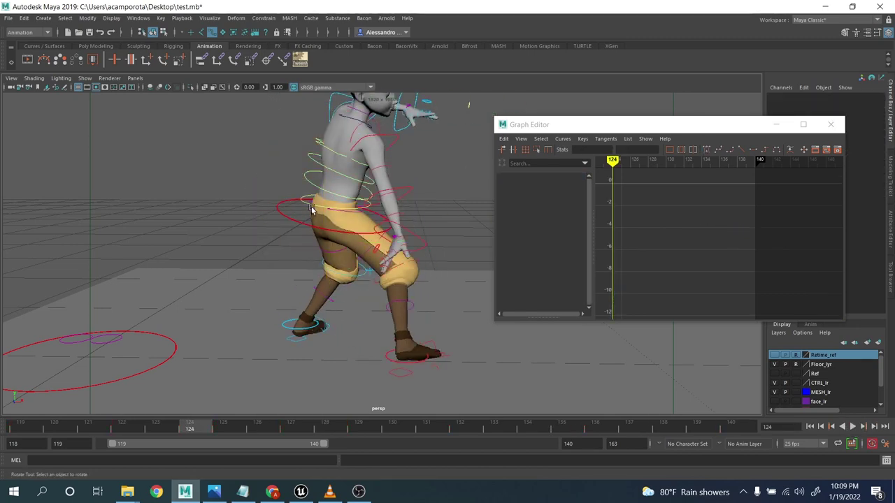
{"action": "left_click", "coordinate": [311, 208]}
{"action": "left_click_drag", "start_coordinate": [277, 157], "coordinate": [265, 192]}
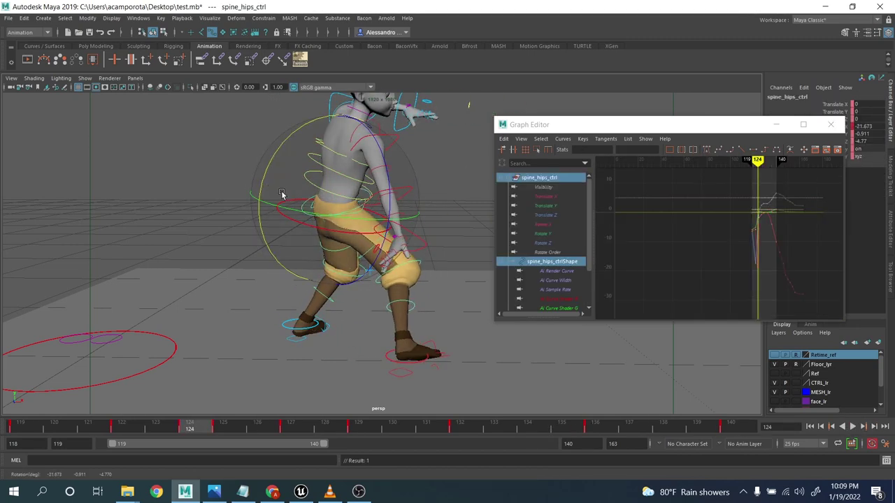
{"action": "key", "text": "ctrl+z"}
Rotate the spine_hips_ctrl at frame 122 to Rotate Z -4.813, comparing with frame 119, and advance to frame 125
{"action": "mouse_move", "coordinate": [44, 432]}
{"action": "left_mouse_down"}
{"action": "mouse_move", "coordinate": [259, 429]}
{"action": "mouse_move", "coordinate": [122, 428]}
{"action": "left_mouse_up"}
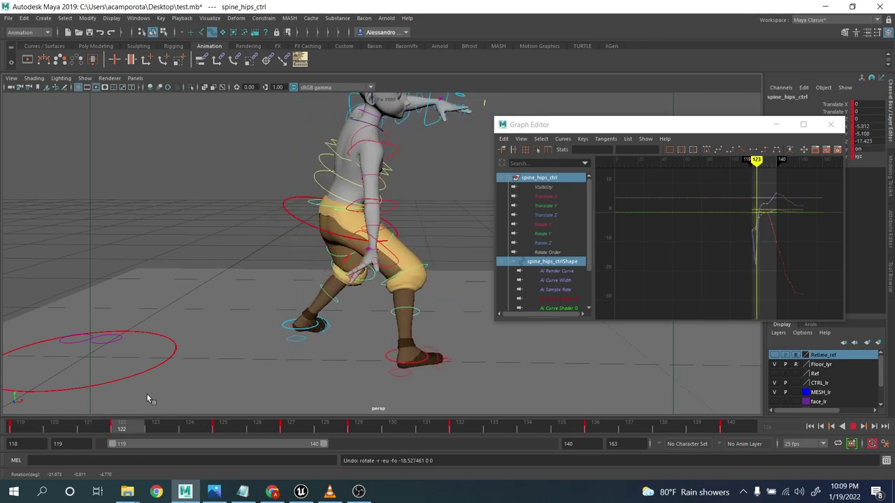
{"action": "key", "text": "e"}
{"action": "left_click_drag", "start_coordinate": [298, 282], "coordinate": [344, 283], "text": "alt"}
{"action": "left_click_drag", "start_coordinate": [460, 273], "coordinate": [448, 284]}
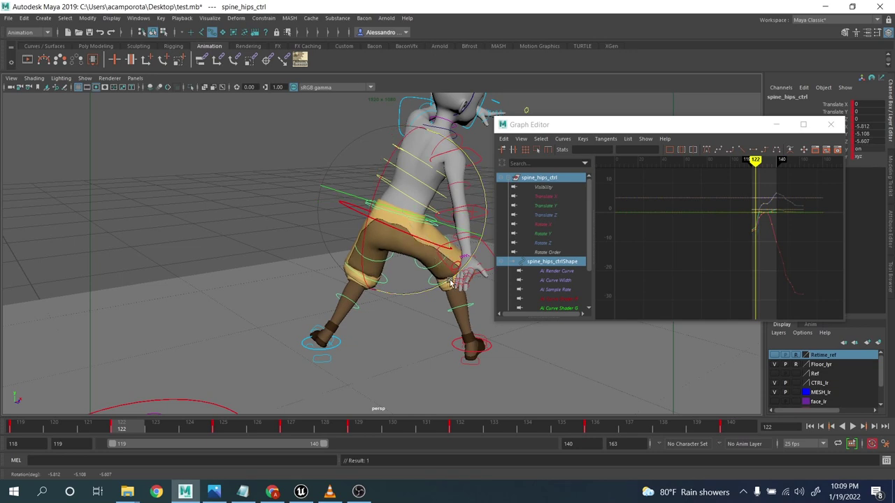
{"action": "key", "text": "comma"}
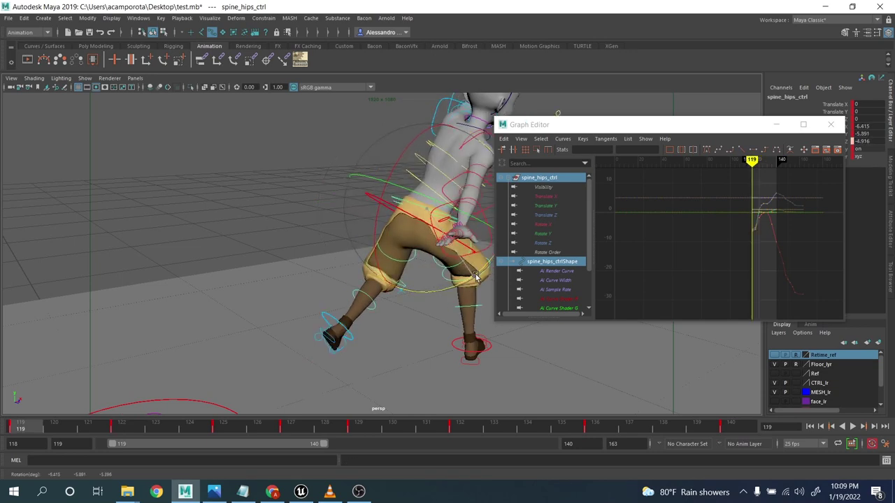
{"action": "key", "text": "period"}
{"action": "key", "text": "period"}
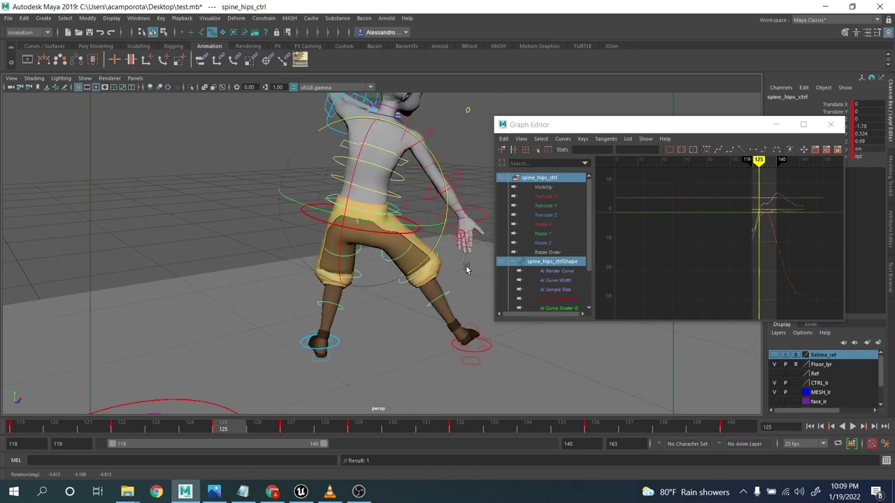
Rotate the spine_hips_ctrl about Z at frame 125, set Rotate Z to 4.534 at frame 127, and advance to frame 129
{"action": "left_click_drag", "start_coordinate": [444, 197], "coordinate": [428, 174]}
{"action": "key", "text": "period"}
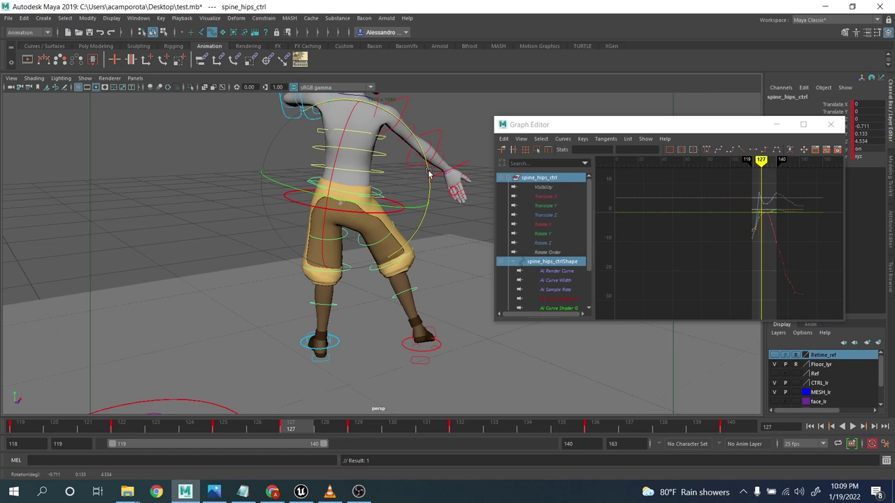
{"action": "key", "text": "period"}
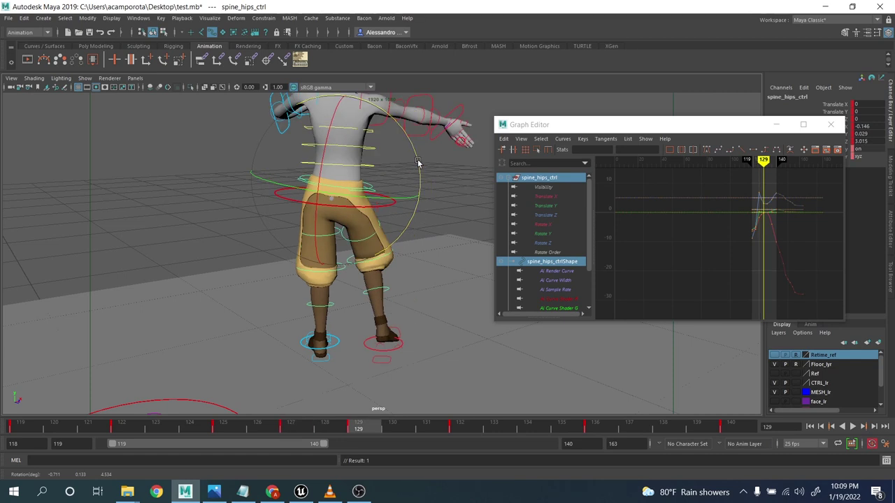
Isolate the spine_hips_ctrl's Rotate Z curve in the Graph Editor and lower its key at frame 125 to 3.041
{"action": "left_click", "coordinate": [548, 243]}
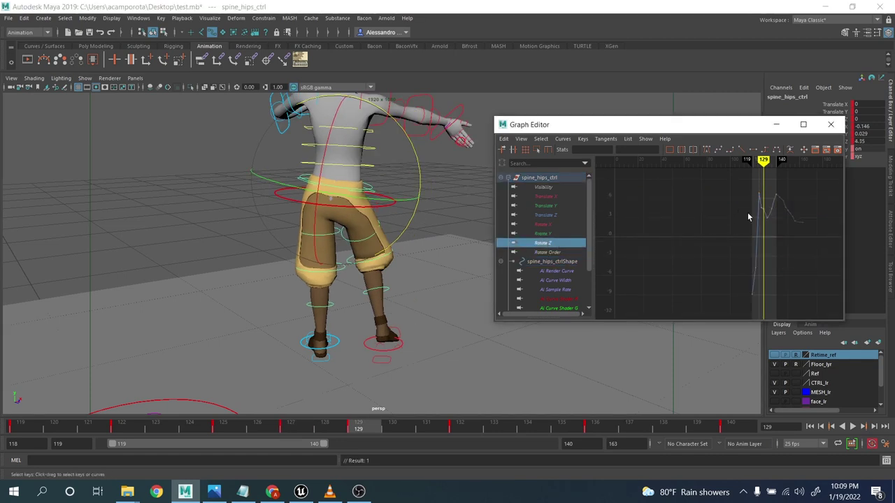
{"action": "middle_click_drag", "start_coordinate": [748, 217], "coordinate": [737, 235], "text": "alt"}
{"action": "right_click_drag", "start_coordinate": [737, 235], "coordinate": [810, 237], "text": "alt+shift"}
{"action": "middle_click_drag", "start_coordinate": [810, 237], "coordinate": [554, 231], "text": "alt"}
{"action": "right_click_drag", "start_coordinate": [741, 253], "coordinate": [728, 224], "text": "alt"}
{"action": "middle_click_drag", "start_coordinate": [728, 223], "coordinate": [745, 267], "text": "alt"}
{"action": "left_click_drag", "start_coordinate": [713, 228], "coordinate": [726, 265]}
{"action": "middle_click_drag", "start_coordinate": [727, 266], "coordinate": [705, 246]}
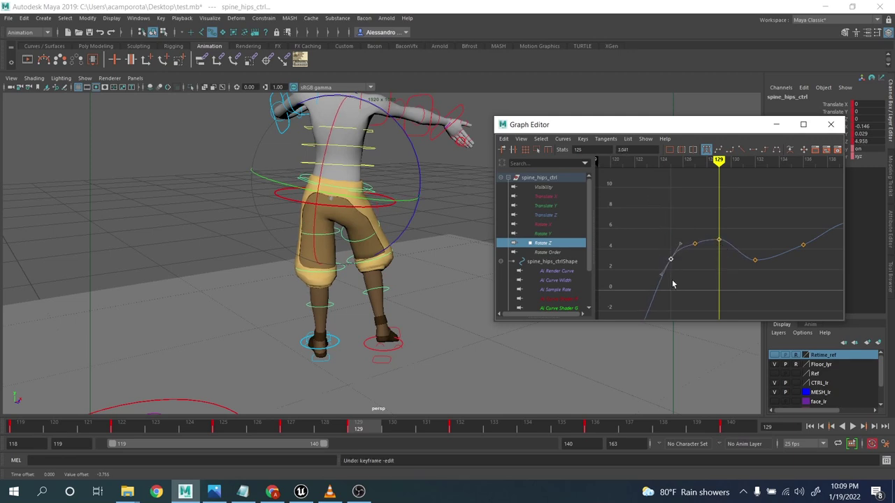
Raise the Rotate Z key at frame 132 to 4.531 and readjust the keys between frames 127 and 132
{"action": "key", "text": "period"}
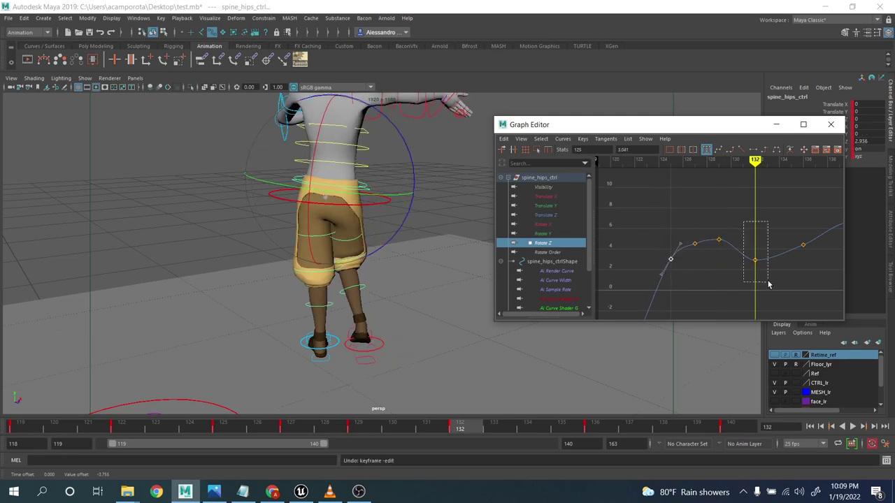
{"action": "left_click_drag", "start_coordinate": [767, 284], "coordinate": [767, 284]}
{"action": "mouse_move", "coordinate": [768, 284]}
{"action": "middle_mouse_down"}
{"action": "mouse_move", "coordinate": [765, 262]}
{"action": "mouse_move", "coordinate": [766, 274]}
{"action": "middle_mouse_up"}
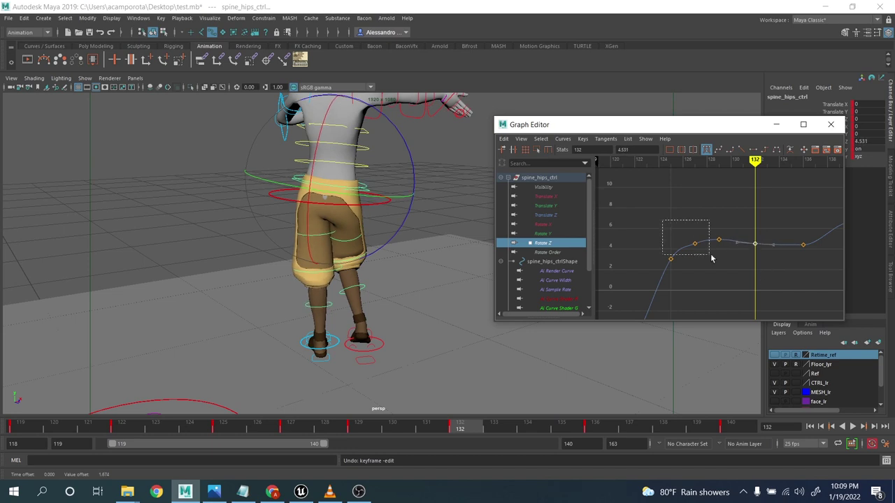
{"action": "left_click_drag", "start_coordinate": [712, 259], "coordinate": [733, 261]}
{"action": "middle_click_drag", "start_coordinate": [770, 285], "coordinate": [712, 267]}
Smooth the end of the Rotate Z curve by setting frame 140 to 4.826 and frame 132 to 4.32
{"action": "scroll", "coordinate": [771, 270], "scroll_direction": "down", "scroll_amount": 2}
{"action": "scroll", "coordinate": [727, 245], "scroll_direction": "up", "scroll_amount": 1}
{"action": "left_click_drag", "start_coordinate": [733, 225], "coordinate": [748, 258]}
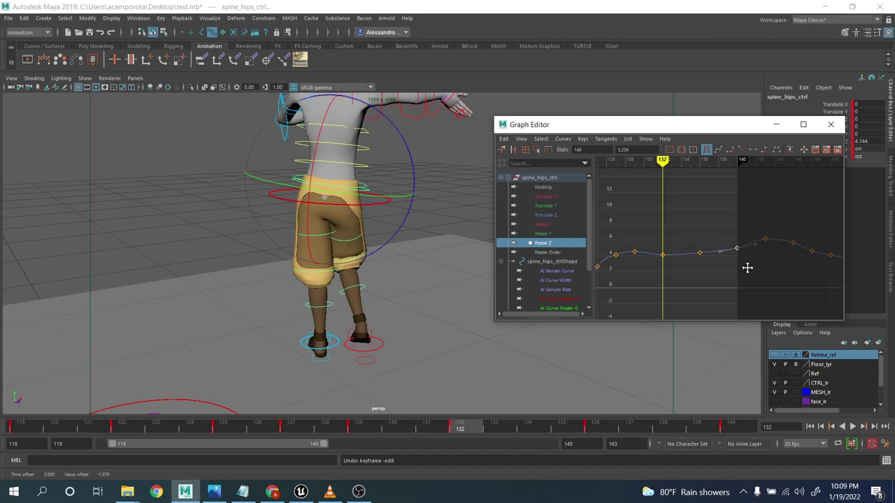
{"action": "right_click_drag", "start_coordinate": [747, 270], "coordinate": [737, 250], "text": "alt"}
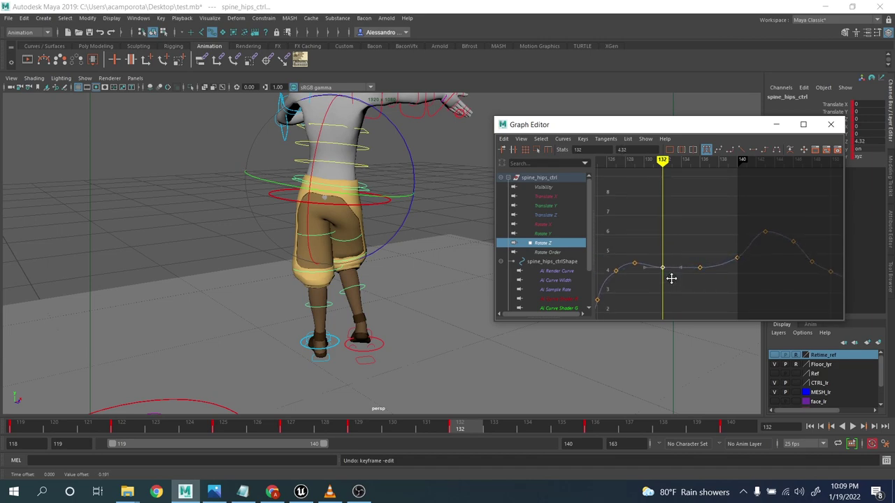
Try rotating the spine_hips_ctrl about X at frame 135 from a side view
{"action": "left_click_drag", "start_coordinate": [434, 266], "coordinate": [324, 260], "text": "alt"}
{"action": "left_click_drag", "start_coordinate": [710, 432], "coordinate": [563, 428]}
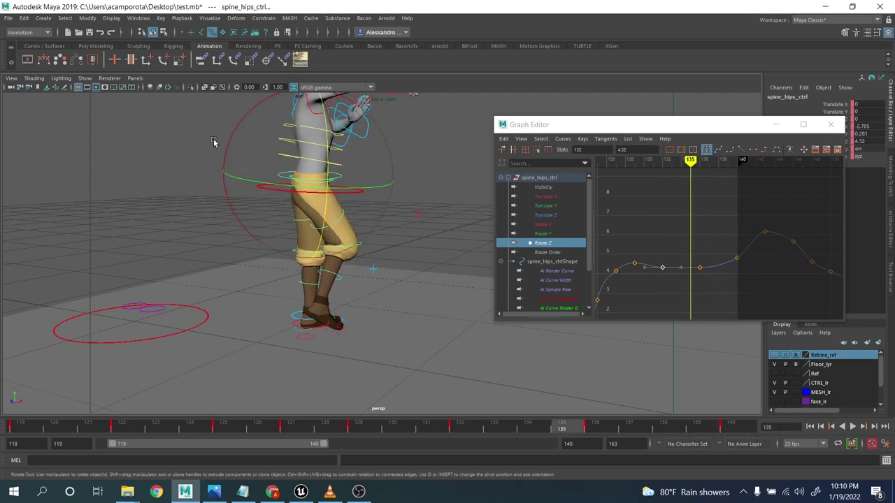
{"action": "left_click_drag", "start_coordinate": [227, 145], "coordinate": [238, 163]}
{"action": "key", "text": "ctrl+z"}
Isolate the hips' Rotate X curve, raise its key at frame 136 to -1.676 and remove the key at frame 127
{"action": "left_click", "coordinate": [554, 224]}
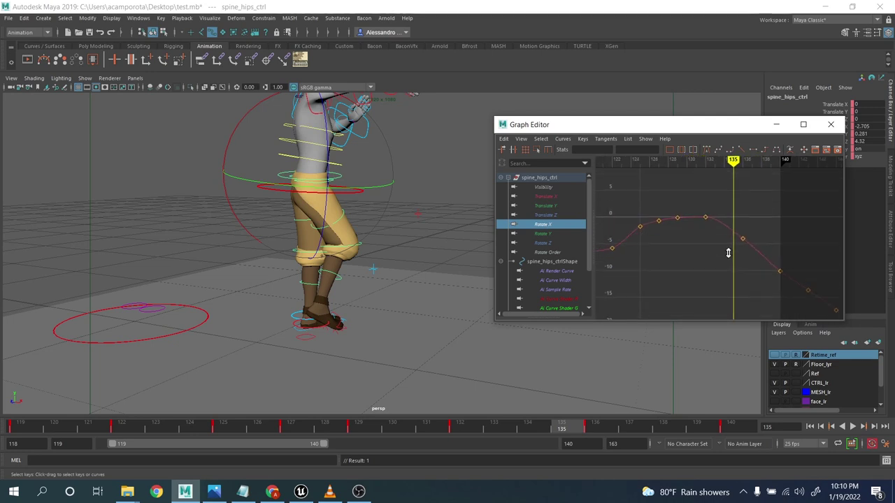
{"action": "key", "text": "."}
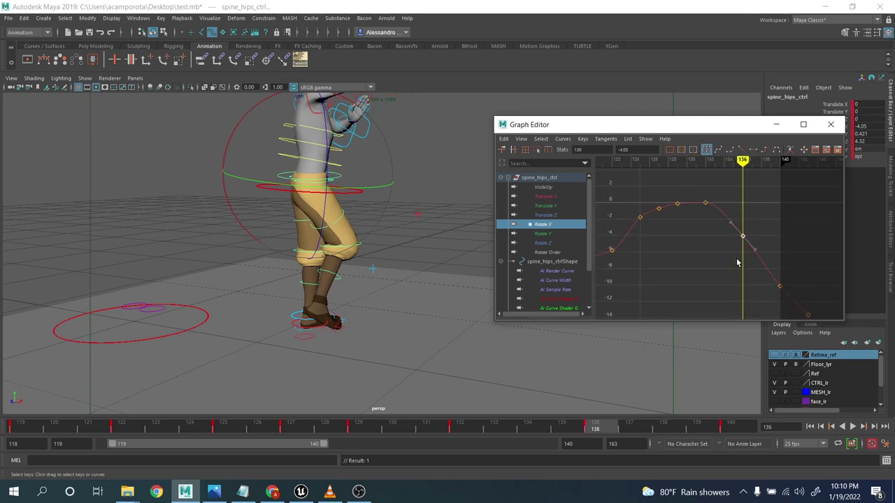
{"action": "middle_click_drag", "start_coordinate": [736, 260], "coordinate": [736, 239]}
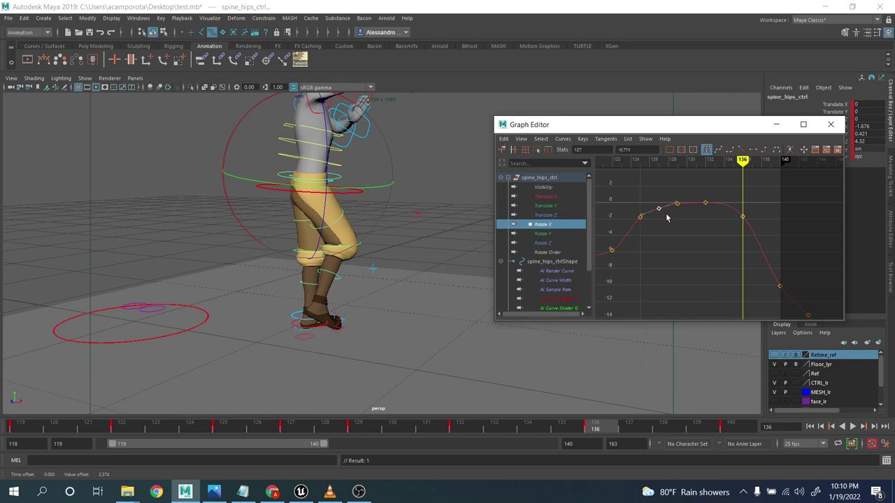
Lower the Rotate X keys from frame 125 to 132, delete the frame 136 key and set frame 140 to -5.378
{"action": "left_click_drag", "start_coordinate": [615, 187], "coordinate": [745, 249]}
{"action": "middle_click_drag", "start_coordinate": [728, 240], "coordinate": [727, 251]}
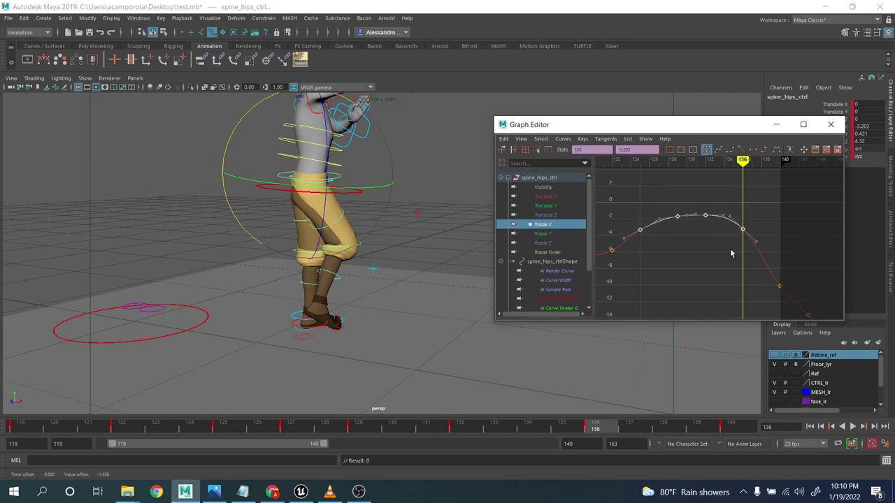
{"action": "left_click_drag", "start_coordinate": [696, 246], "coordinate": [716, 260]}
{"action": "middle_click_drag", "start_coordinate": [716, 261], "coordinate": [714, 242]}
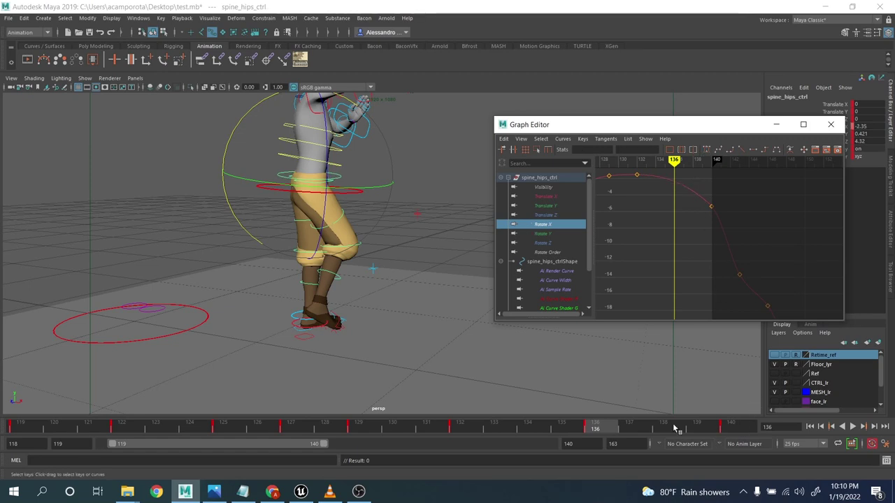
Play back the animation and examine the hip motion on the full figure
{"action": "key", "text": "alt+v"}
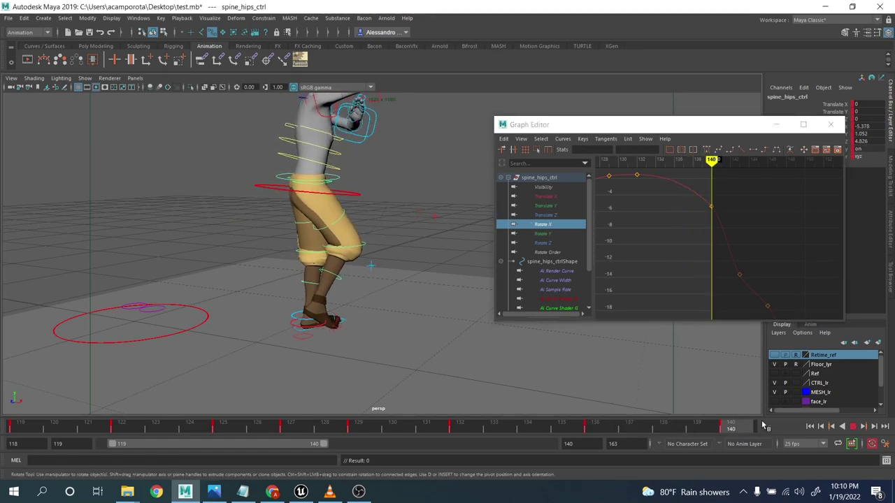
{"action": "key", "text": "alt+v"}
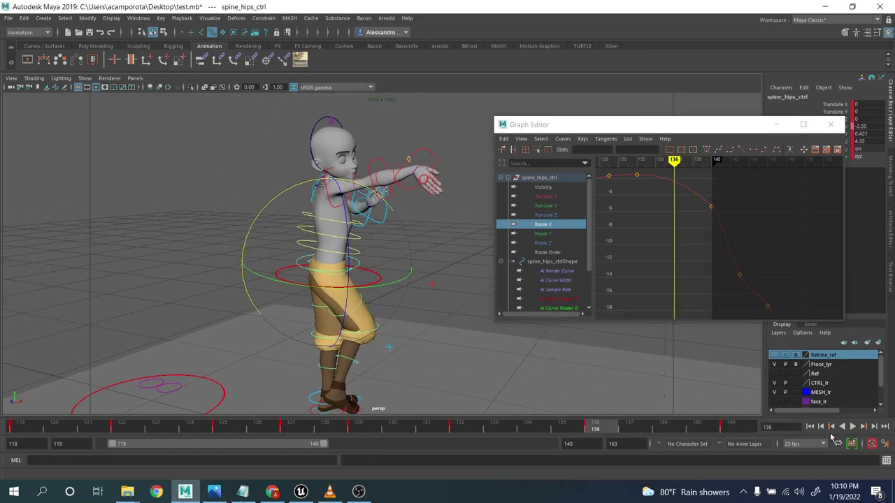
{"action": "left_click", "coordinate": [853, 427]}
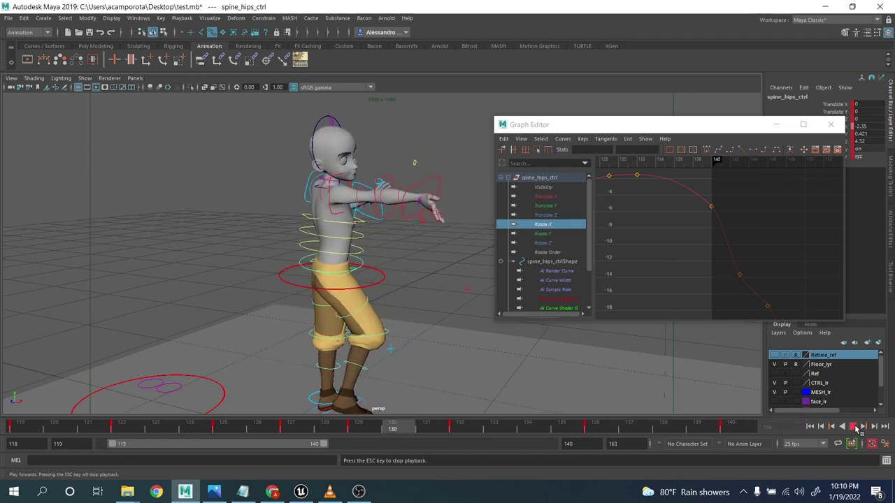
{"action": "scroll", "coordinate": [416, 321], "scroll_direction": "down", "scroll_amount": 3}
{"action": "left_click_drag", "start_coordinate": [415, 320], "coordinate": [387, 304], "text": "alt"}
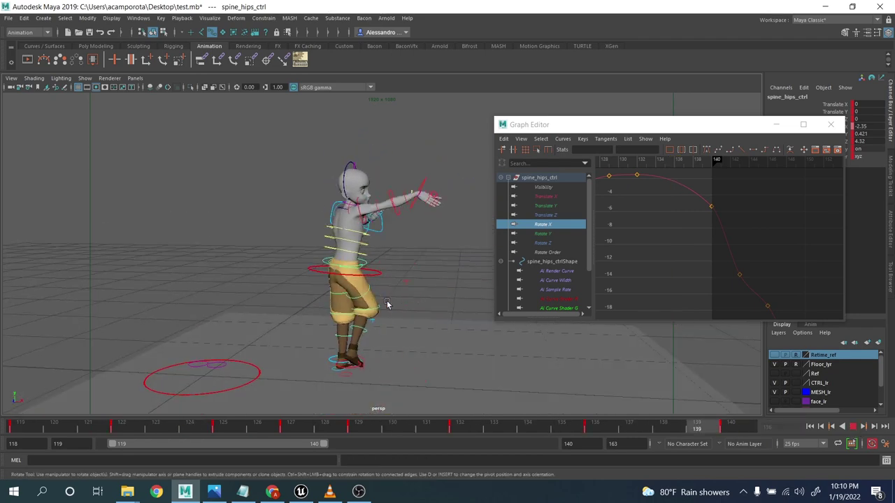
{"action": "left_click", "coordinate": [853, 428]}
Select the r_leg_ik_ctrl at frame 123, show its motion trail and isolate its Translate Y curve
{"action": "middle_click_drag", "start_coordinate": [266, 308], "coordinate": [283, 245], "text": "alt"}
{"action": "right_click_drag", "start_coordinate": [283, 245], "coordinate": [305, 247], "text": "alt"}
{"action": "key", "text": "q"}
{"action": "left_click", "coordinate": [337, 195]}
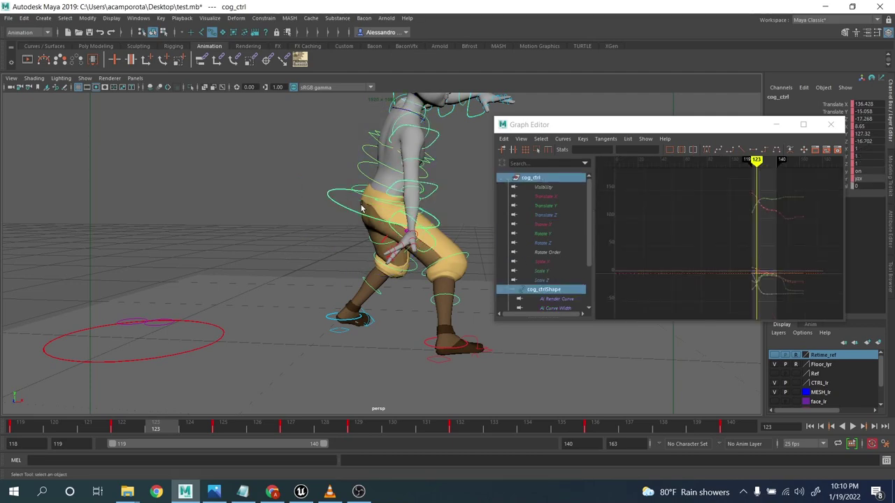
{"action": "middle_click_drag", "start_coordinate": [421, 273], "coordinate": [349, 242], "text": "alt"}
{"action": "right_click_drag", "start_coordinate": [350, 241], "coordinate": [393, 270], "text": "alt"}
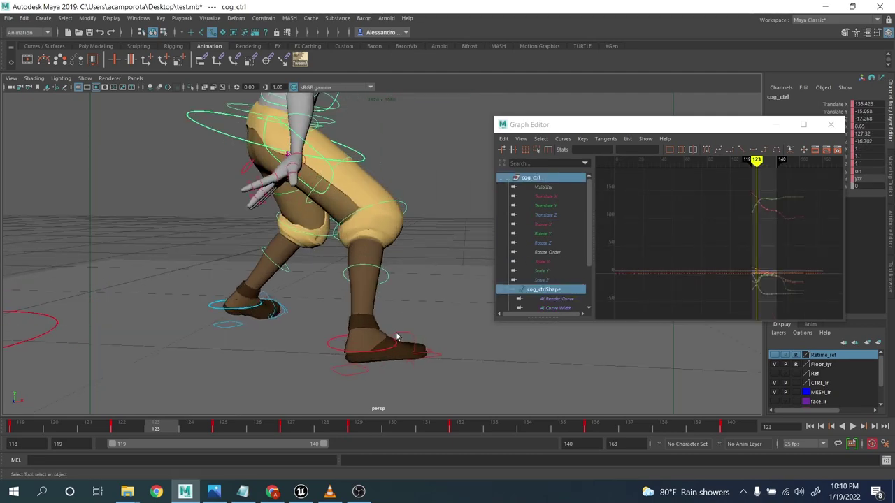
{"action": "left_click", "coordinate": [361, 356]}
{"action": "middle_click_drag", "start_coordinate": [309, 326], "coordinate": [298, 263], "text": "alt"}
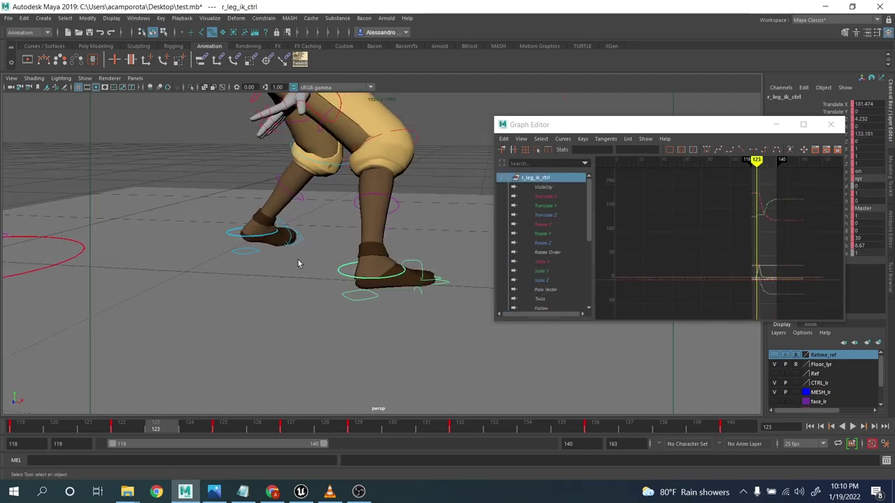
{"action": "left_click", "coordinate": [186, 177]}
{"action": "left_click", "coordinate": [367, 280]}
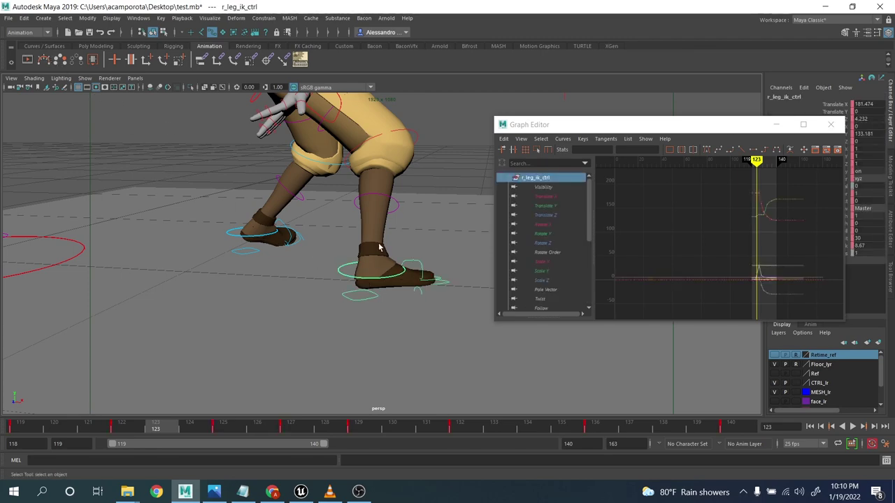
{"action": "left_click_drag", "start_coordinate": [379, 248], "coordinate": [394, 231], "text": "alt"}
{"action": "left_click", "coordinate": [541, 206]}
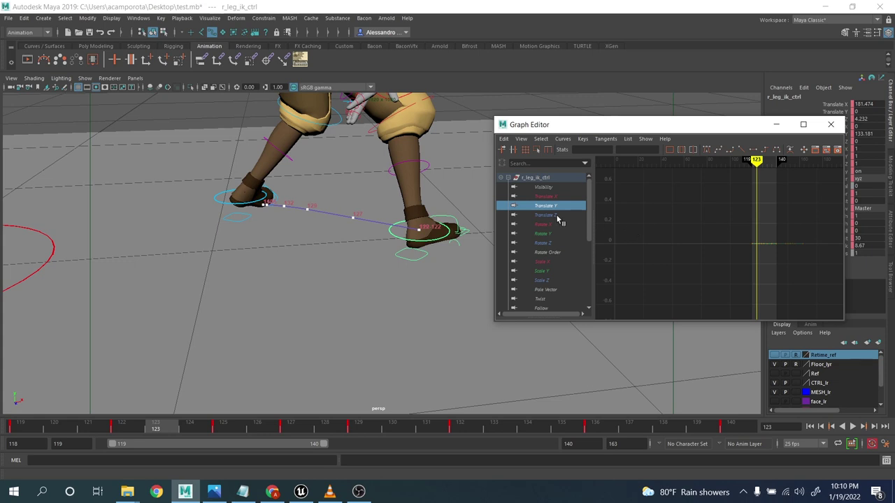
Look through the Camera view and scrub the timeline to frame 128 to examine the right foot's step
{"action": "left_click", "coordinate": [135, 78]}
{"action": "mouse_move", "coordinate": [218, 92]}
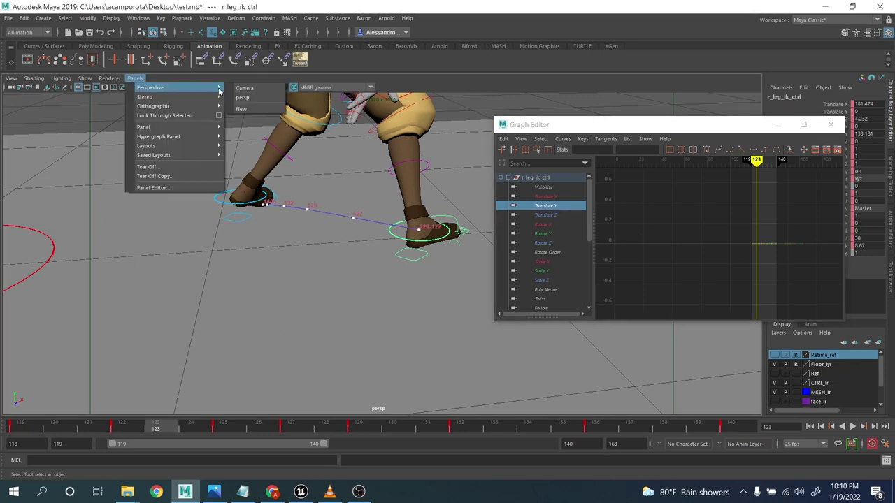
{"action": "left_click", "coordinate": [247, 89]}
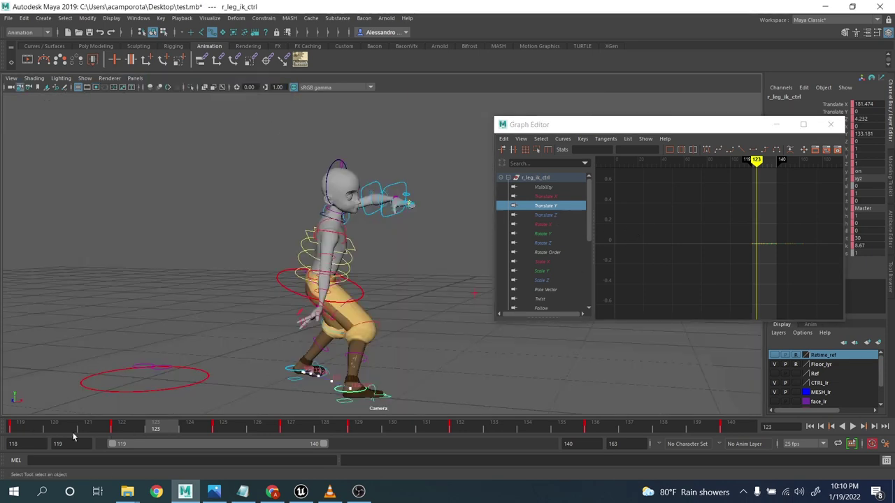
{"action": "mouse_move", "coordinate": [77, 429]}
{"action": "left_mouse_down"}
{"action": "mouse_move", "coordinate": [308, 431]}
{"action": "mouse_move", "coordinate": [379, 441]}
{"action": "mouse_move", "coordinate": [252, 431]}
{"action": "mouse_move", "coordinate": [334, 421]}
{"action": "left_mouse_up"}
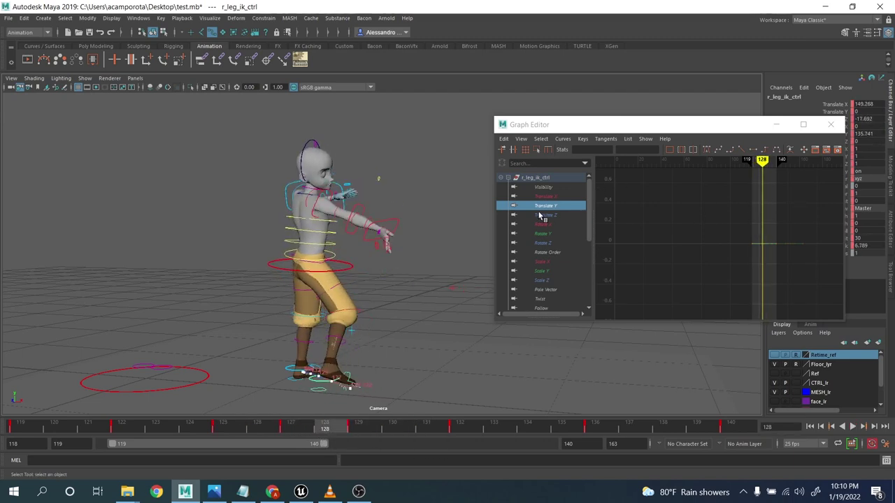
Lift the r_leg_ik_ctrl at frame 127 to Translate Y 0.975
{"action": "middle_click_drag", "start_coordinate": [748, 248], "coordinate": [695, 232], "text": "alt"}
{"action": "scroll", "coordinate": [675, 242], "scroll_direction": "up", "scroll_amount": 4}
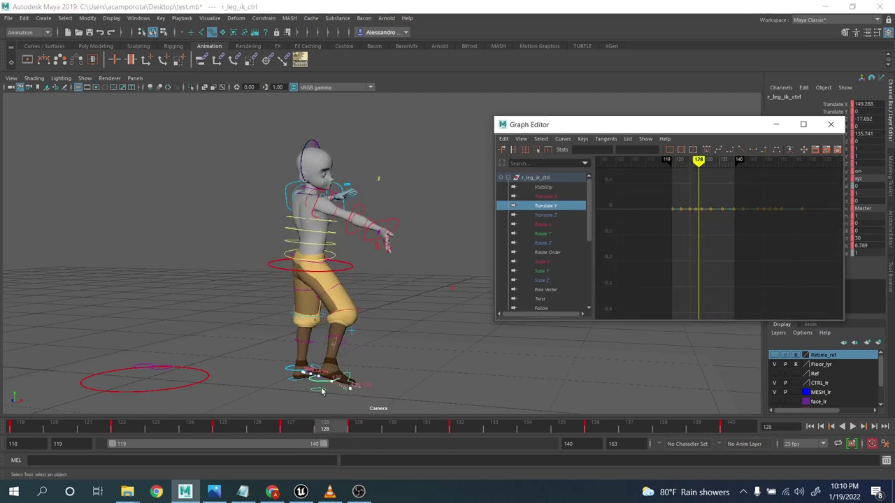
{"action": "left_click", "coordinate": [296, 427]}
{"action": "key", "text": "w"}
{"action": "left_click", "coordinate": [294, 425]}
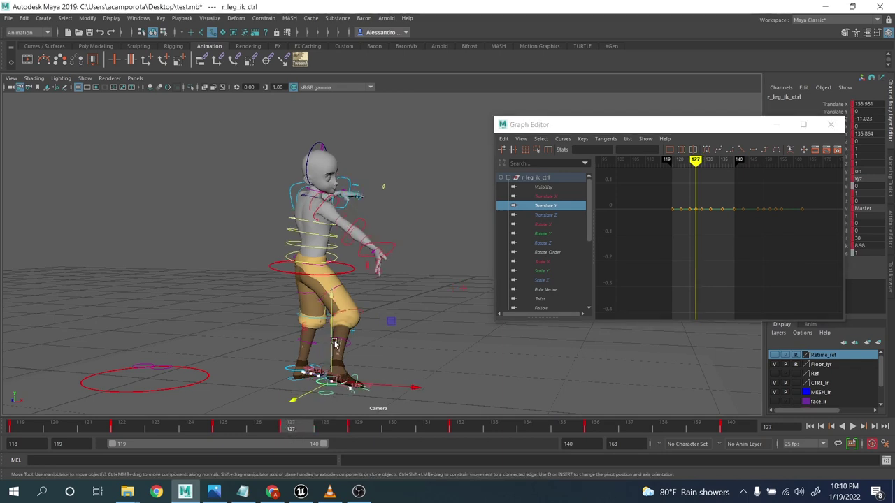
{"action": "left_click_drag", "start_coordinate": [335, 343], "coordinate": [332, 341]}
{"action": "key", "text": "f"}
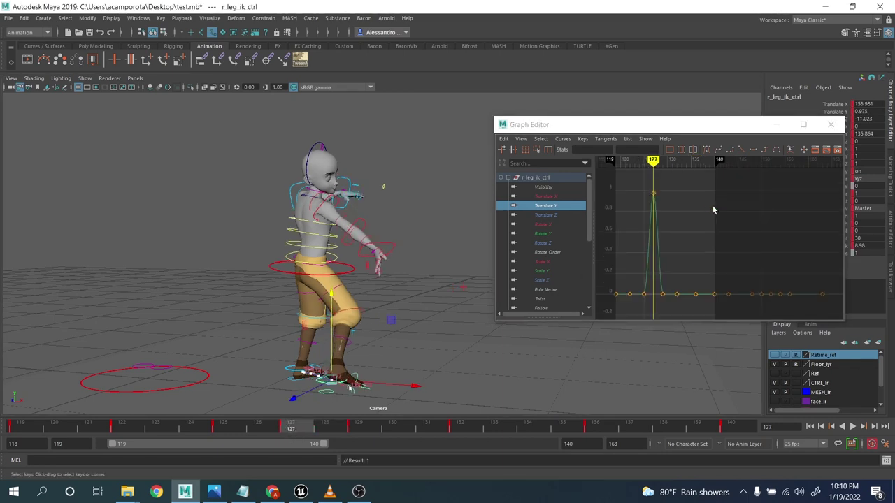
Raise the r_leg_ik_ctrl's Translate Y key at frame 125 to 0.632
{"action": "scroll", "coordinate": [712, 209], "scroll_direction": "down", "scroll_amount": 3}
{"action": "right_click_drag", "start_coordinate": [616, 244], "coordinate": [637, 248], "text": "alt+shift"}
{"action": "middle_click_drag", "start_coordinate": [637, 247], "coordinate": [738, 236], "text": "alt"}
{"action": "middle_click_drag", "start_coordinate": [596, 230], "coordinate": [749, 228], "text": "alt"}
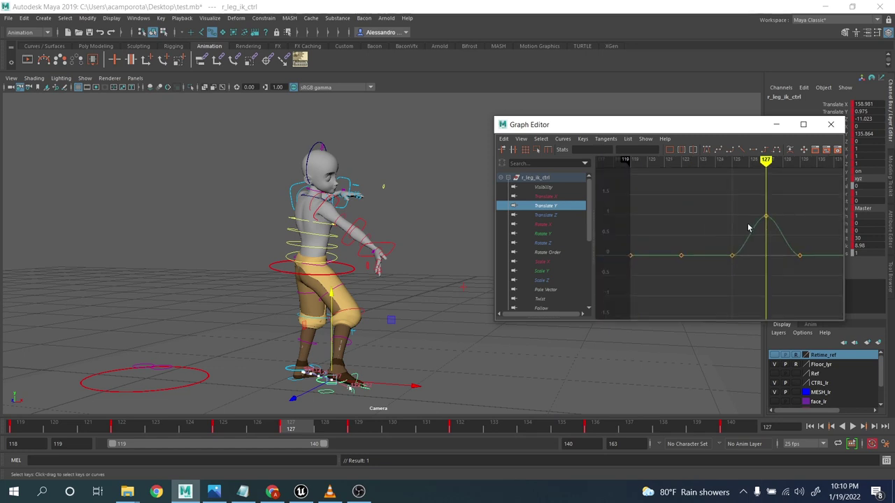
{"action": "middle_click_drag", "start_coordinate": [740, 283], "coordinate": [735, 252]}
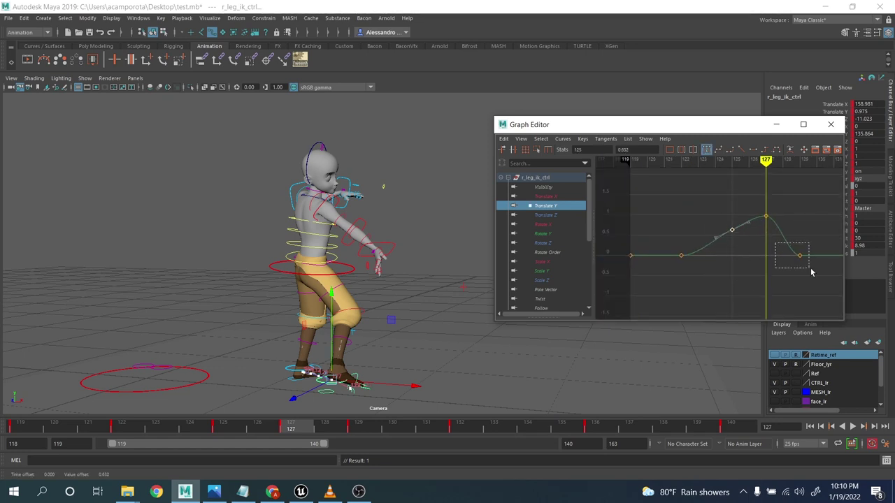
Round out the foot's lift by raising the Translate Y keys to 0.988 at frame 125, 1.332 at 127 and 0.838 at 129
{"action": "middle_click_drag", "start_coordinate": [801, 261], "coordinate": [745, 282], "text": "alt"}
{"action": "left_click_drag", "start_coordinate": [669, 214], "coordinate": [720, 258], "text": "shift"}
{"action": "middle_click_drag", "start_coordinate": [740, 288], "coordinate": [741, 274]}
{"action": "left_click", "coordinate": [772, 224]}
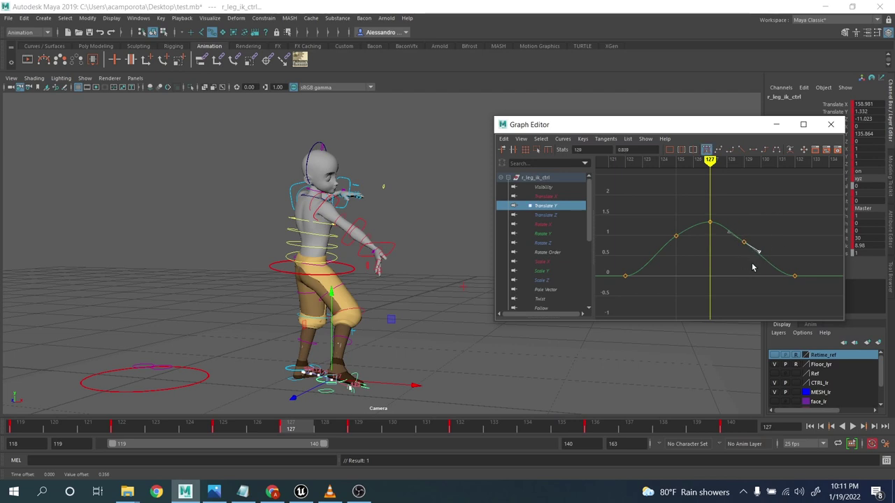
Set the r_leg_ik_ctrl's Translate X key at frame 127 to 166.4 and delete the key at frame 132
{"action": "left_click", "coordinate": [546, 198]}
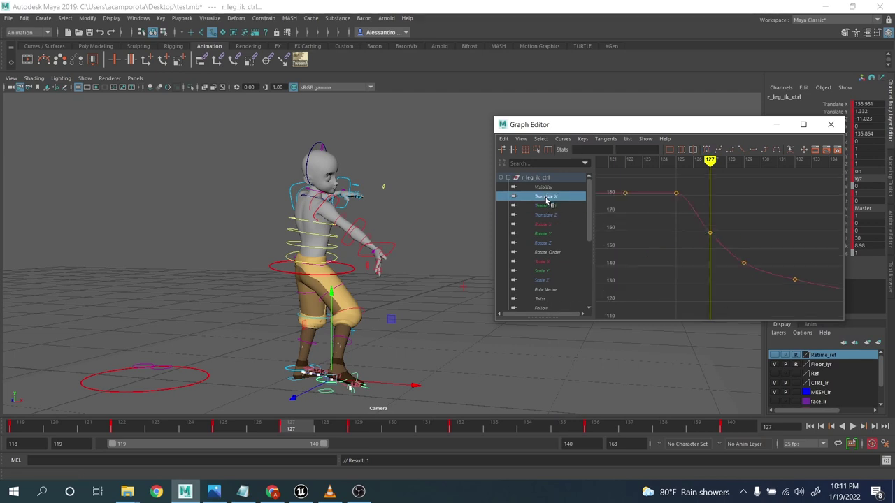
{"action": "right_click_drag", "start_coordinate": [659, 250], "coordinate": [684, 238], "text": "alt"}
{"action": "middle_click_drag", "start_coordinate": [683, 242], "coordinate": [696, 275], "text": "alt+shift"}
{"action": "mouse_move", "coordinate": [176, 426]}
{"action": "left_mouse_down"}
{"action": "mouse_move", "coordinate": [5, 392]}
{"action": "mouse_move", "coordinate": [223, 425]}
{"action": "mouse_move", "coordinate": [85, 423]}
{"action": "mouse_move", "coordinate": [120, 412]}
{"action": "mouse_move", "coordinate": [326, 439]}
{"action": "mouse_move", "coordinate": [371, 418]}
{"action": "mouse_move", "coordinate": [206, 422]}
{"action": "mouse_move", "coordinate": [255, 428]}
{"action": "mouse_move", "coordinate": [226, 425]}
{"action": "left_mouse_up"}
{"action": "middle_click_drag", "start_coordinate": [756, 258], "coordinate": [743, 217], "text": "alt"}
{"action": "left_click_drag", "start_coordinate": [752, 215], "coordinate": [683, 255]}
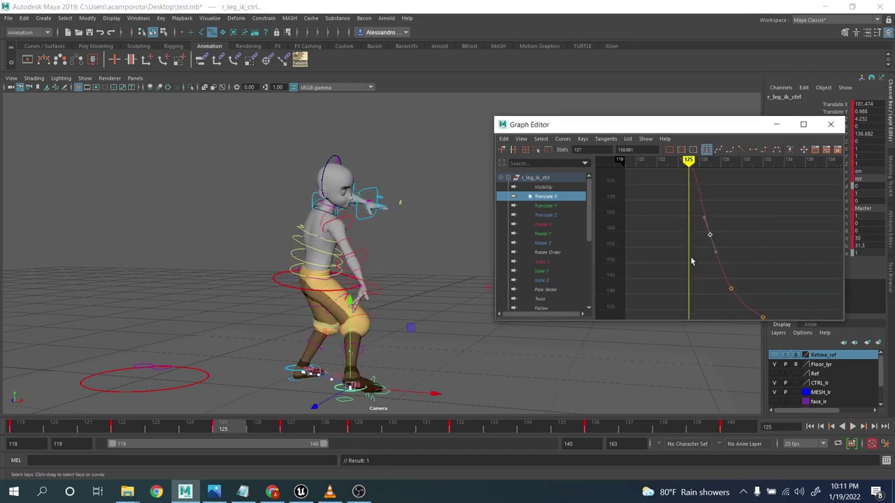
{"action": "key", "text": "."}
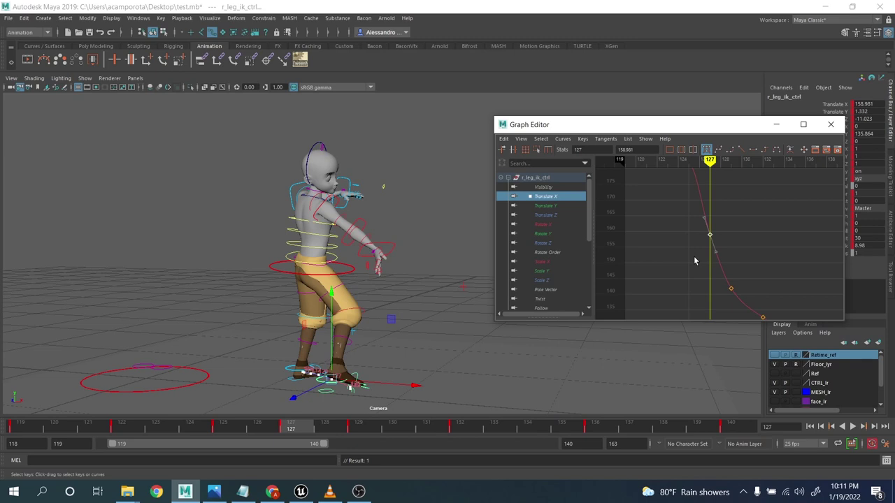
{"action": "middle_click_drag", "start_coordinate": [694, 260], "coordinate": [696, 181]}
{"action": "middle_click_drag", "start_coordinate": [756, 257], "coordinate": [721, 204], "text": "alt"}
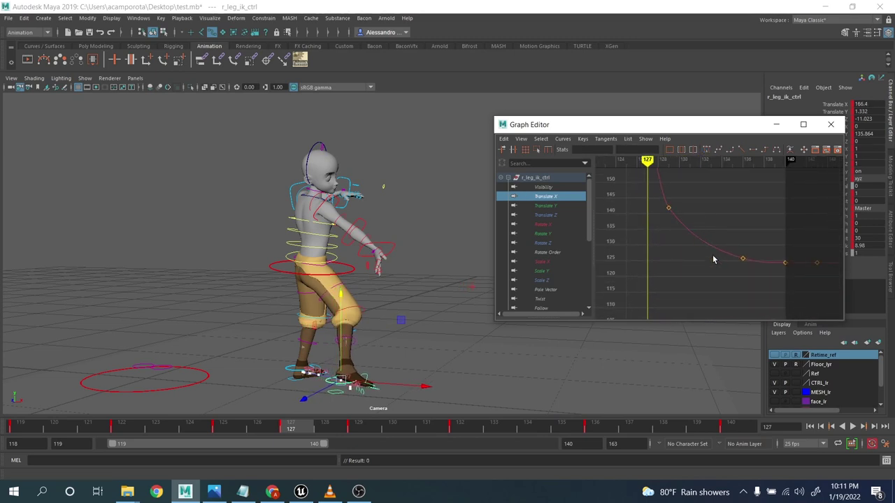
Raise the r_leg_ik_ctrl's Translate Z key at frame 127 to -8.959 and delete the key at frame 132
{"action": "left_click", "coordinate": [547, 215]}
{"action": "key", "text": "f"}
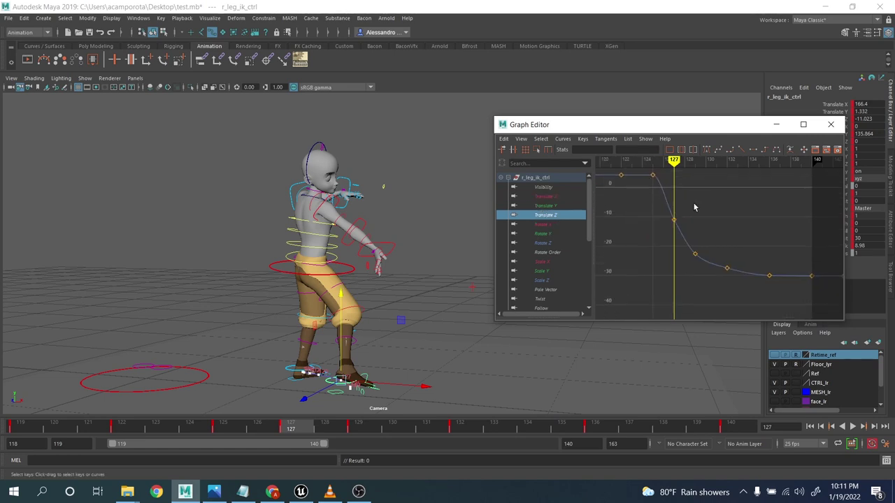
{"action": "middle_click_drag", "start_coordinate": [660, 228], "coordinate": [659, 225]}
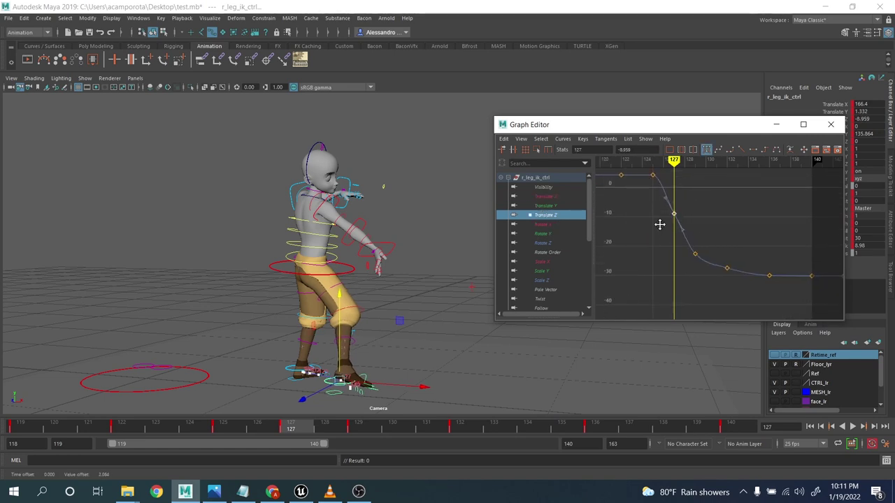
{"action": "key", "text": "Delete"}
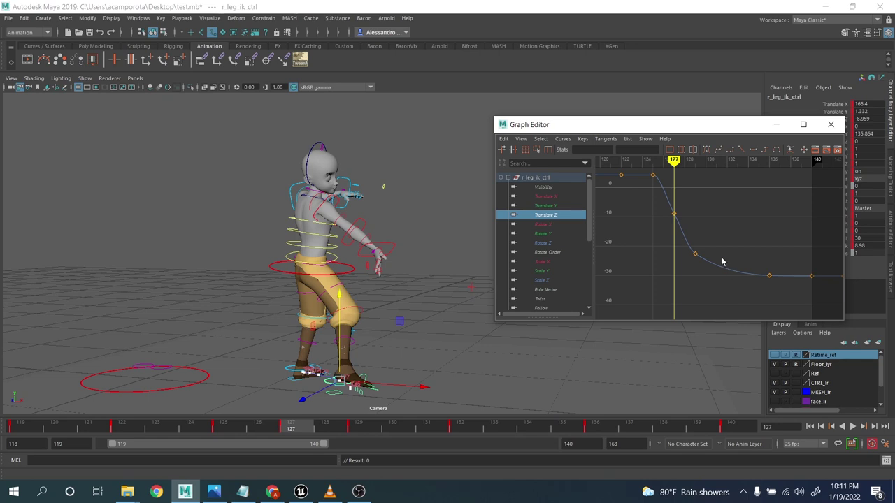
Raise the r_leg_ik_ctrl's Translate Z key at frame 127 to -7.935 and play back the foot's step
{"action": "right_click_drag", "start_coordinate": [722, 262], "coordinate": [720, 233], "text": "alt+shift"}
{"action": "mouse_move", "coordinate": [709, 193]}
{"action": "middle_mouse_down", "text": "alt"}
{"action": "mouse_move", "coordinate": [752, 275]}
{"action": "mouse_move", "coordinate": [750, 291]}
{"action": "middle_mouse_up", "text": "alt"}
{"action": "left_click_drag", "start_coordinate": [753, 253], "coordinate": [707, 286]}
{"action": "middle_click_drag", "start_coordinate": [707, 291], "coordinate": [704, 279]}
{"action": "right_click_drag", "start_coordinate": [745, 267], "coordinate": [709, 298], "text": "alt"}
{"action": "right_click_drag", "start_coordinate": [724, 282], "coordinate": [755, 279], "text": "alt+shift"}
{"action": "middle_click_drag", "start_coordinate": [756, 279], "coordinate": [739, 240], "text": "alt"}
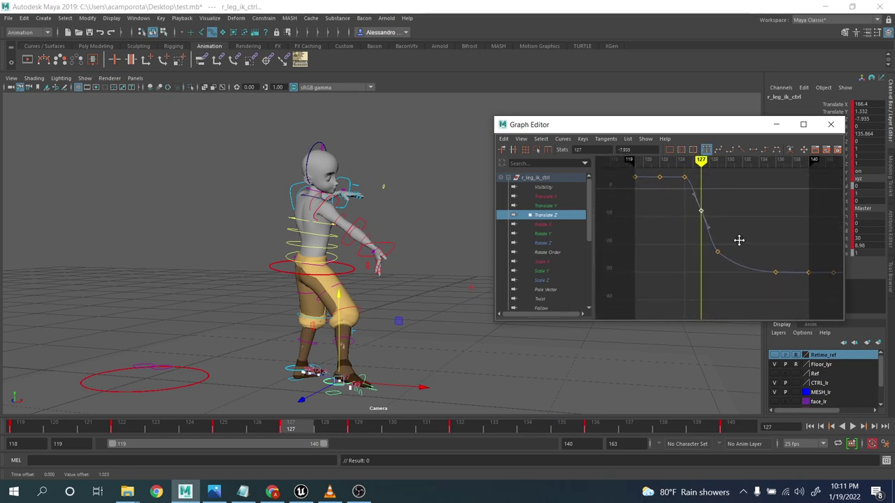
{"action": "scroll", "coordinate": [739, 240], "scroll_direction": "up", "scroll_amount": 3}
{"action": "left_click", "coordinate": [852, 426]}
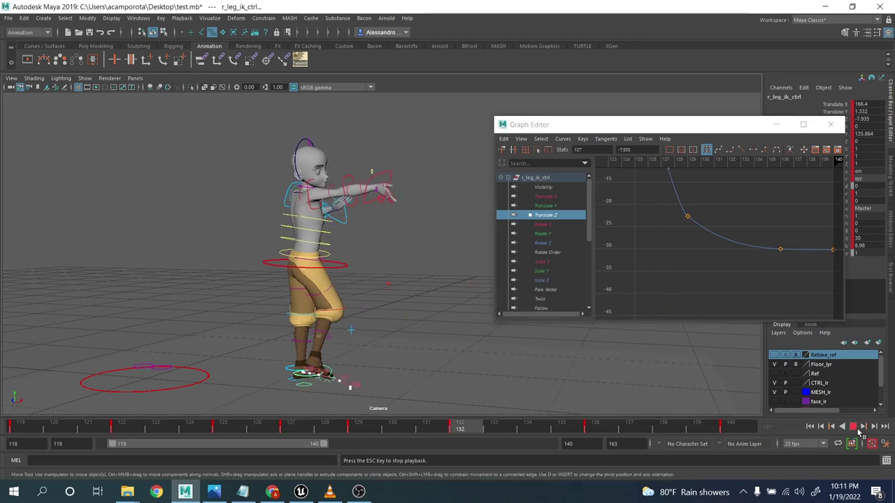
{"action": "left_click", "coordinate": [853, 427]}
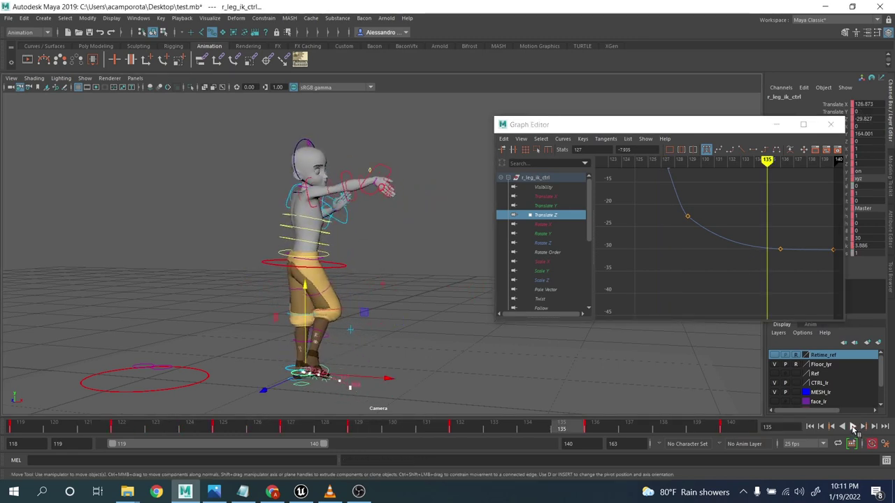
{"action": "middle_click_drag", "start_coordinate": [718, 239], "coordinate": [698, 287], "text": "alt"}
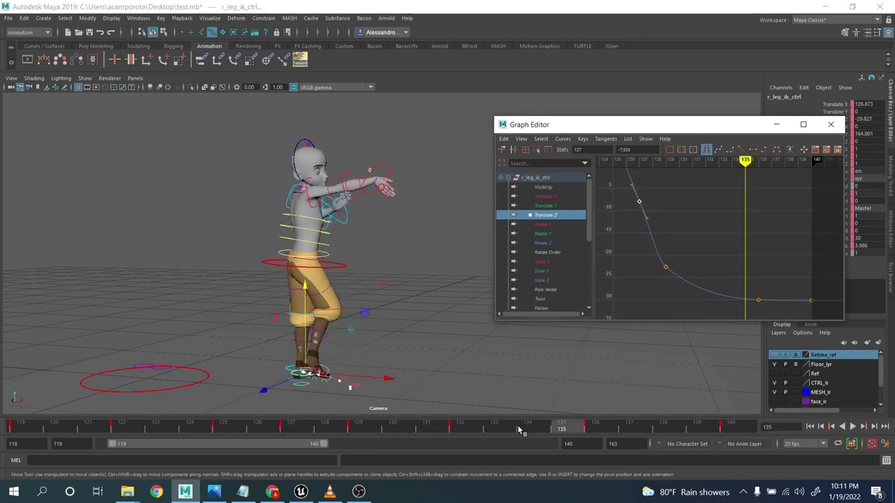
{"action": "left_click_drag", "start_coordinate": [574, 428], "coordinate": [325, 427]}
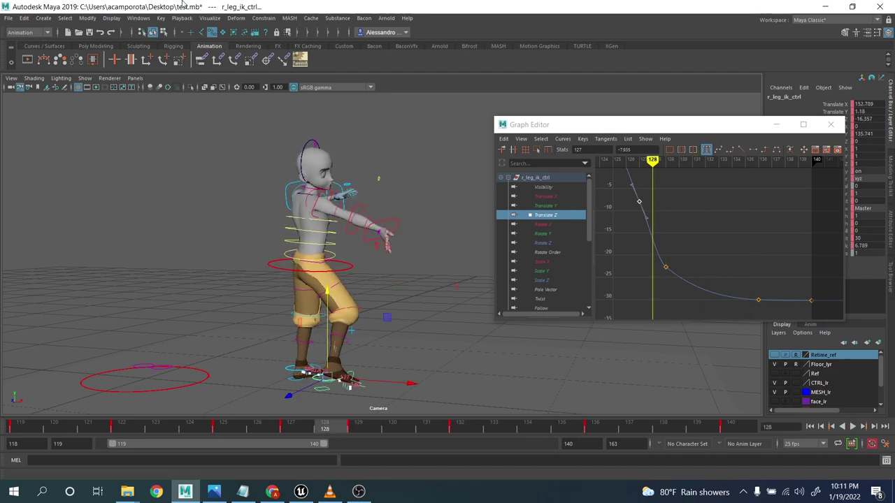
Delete motionTrail1Handle from the scene through the Outliner
{"action": "left_click", "coordinate": [138, 18]}
{"action": "left_click", "coordinate": [155, 120]}
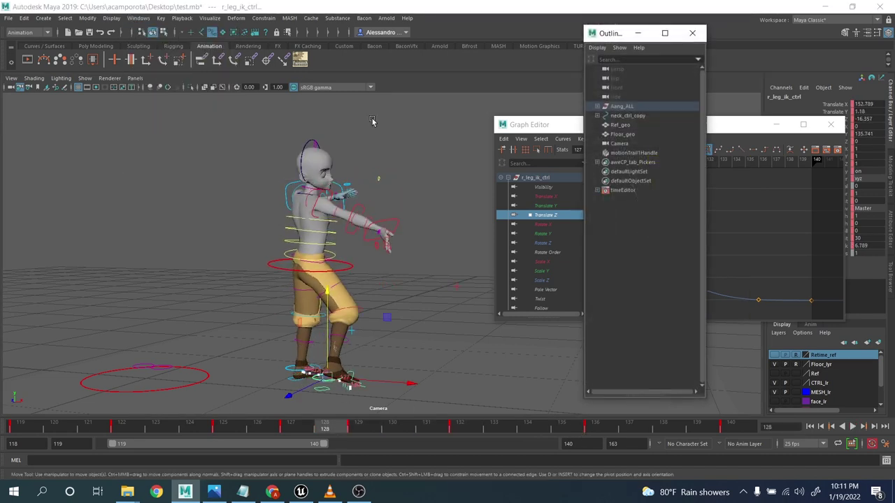
{"action": "left_click", "coordinate": [628, 154]}
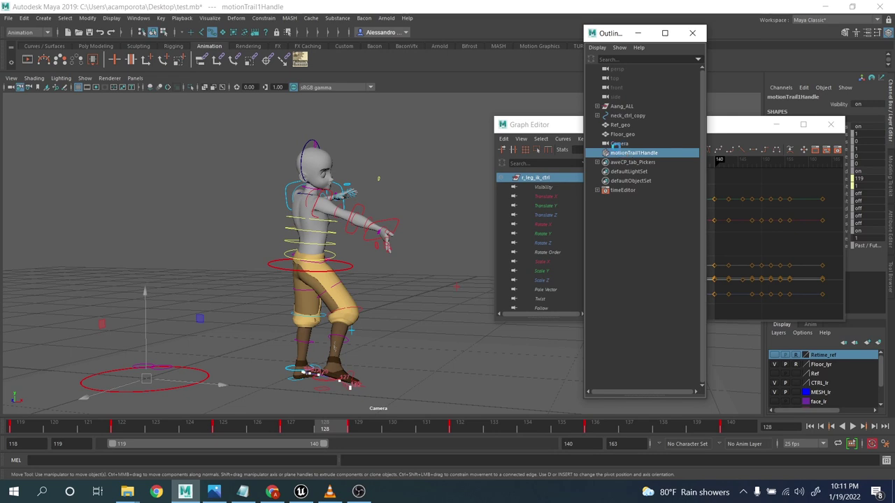
{"action": "left_click", "coordinate": [692, 32]}
{"action": "left_click", "coordinate": [405, 360]}
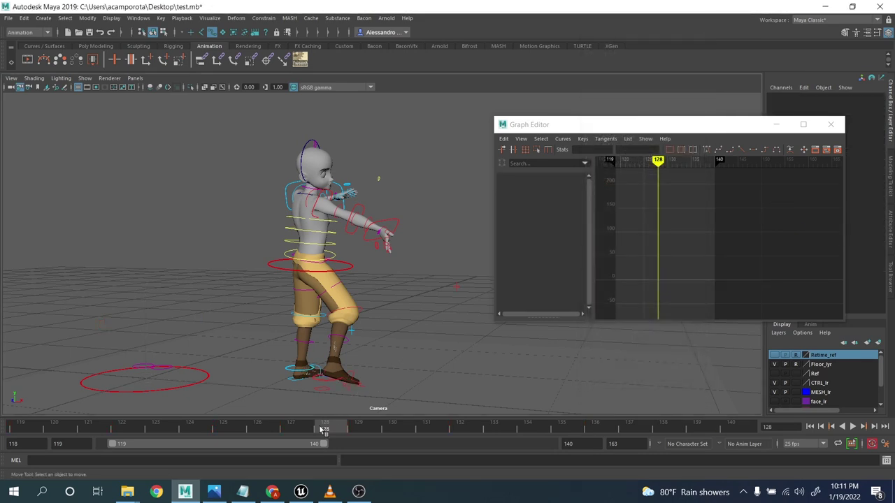
Retime the right foot controls' keys from frame 132 to 131 and from 136 to 134, and play back the result
{"action": "left_click_drag", "start_coordinate": [322, 430], "coordinate": [204, 407]}
{"action": "mouse_move", "coordinate": [442, 422]}
{"action": "left_mouse_down"}
{"action": "mouse_move", "coordinate": [450, 432]}
{"action": "mouse_move", "coordinate": [705, 457]}
{"action": "mouse_move", "coordinate": [454, 427]}
{"action": "mouse_move", "coordinate": [359, 428]}
{"action": "mouse_move", "coordinate": [466, 439]}
{"action": "mouse_move", "coordinate": [432, 429]}
{"action": "left_mouse_up"}
{"action": "left_click", "coordinate": [462, 428], "text": "shift"}
{"action": "left_click", "coordinate": [606, 429]}
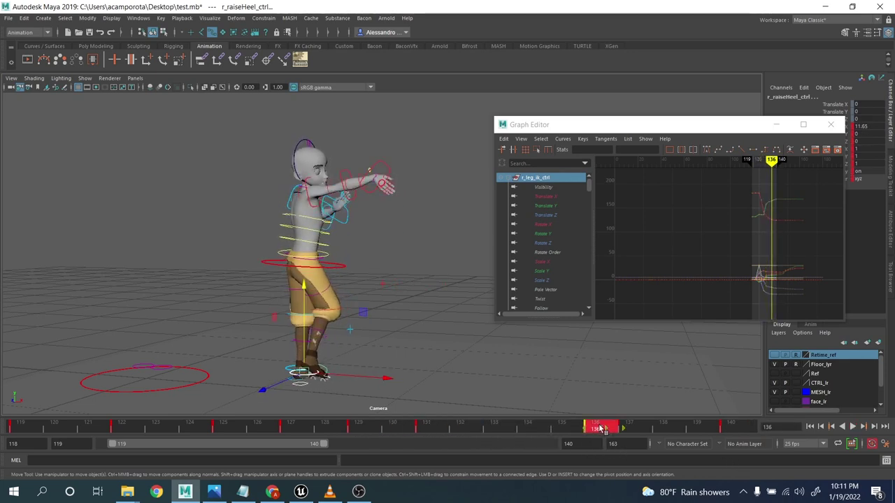
{"action": "left_click_drag", "start_coordinate": [606, 430], "coordinate": [20, 428]}
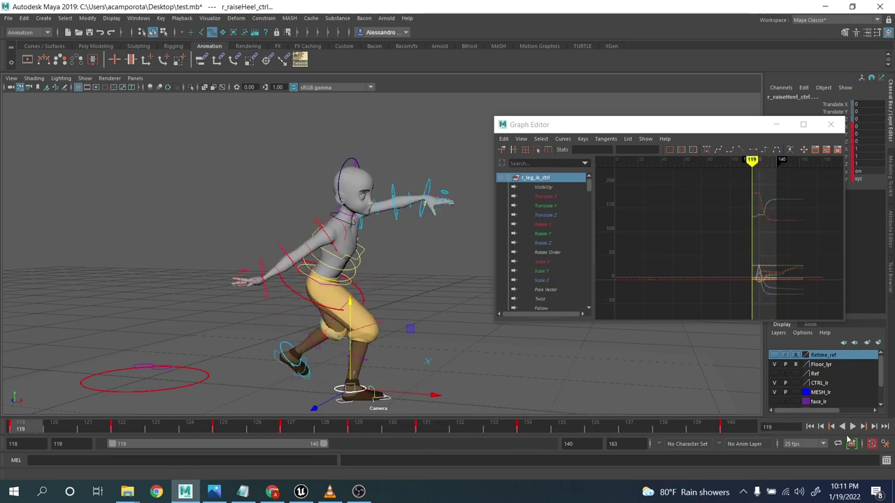
{"action": "left_click", "coordinate": [854, 428]}
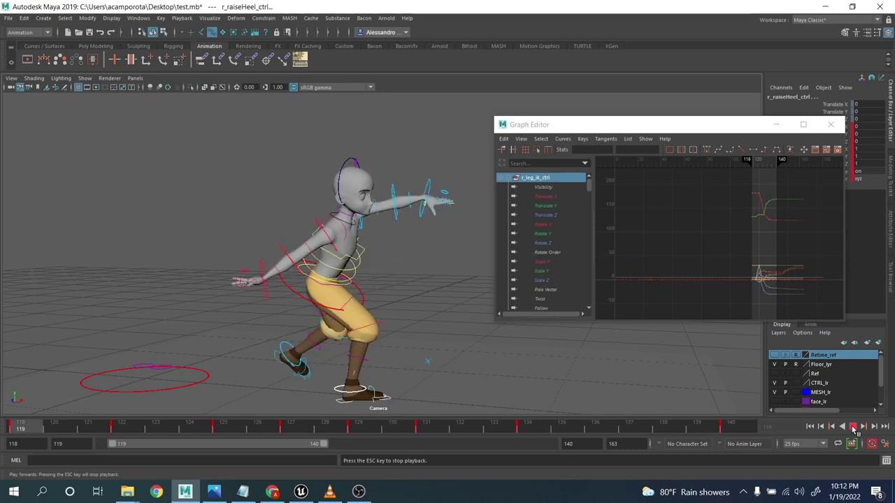
{"action": "left_click", "coordinate": [854, 426]}
Retime the r_leg_pv_ctrl's keys to match the foot, from frame 132 to 131 and from 136 to 134, and play back the motion
{"action": "left_click_drag", "start_coordinate": [361, 294], "coordinate": [361, 294]}
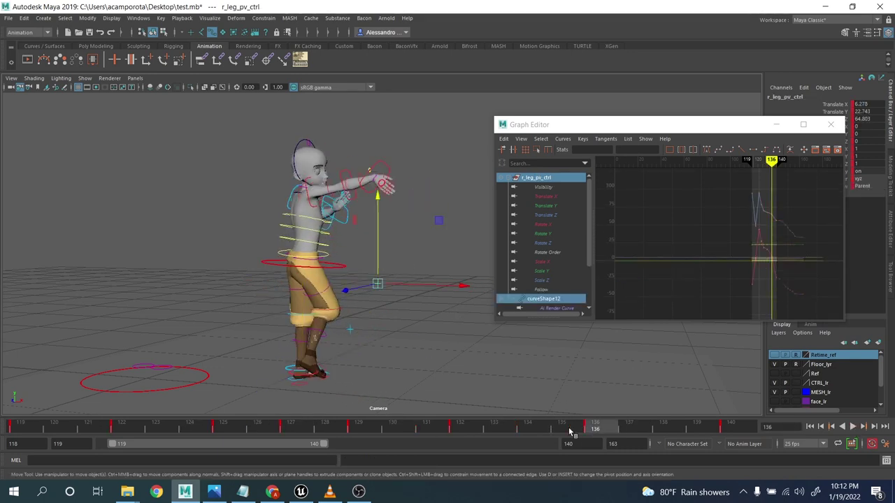
{"action": "left_click_drag", "start_coordinate": [464, 428], "coordinate": [436, 430], "text": "shift"}
{"action": "left_click_drag", "start_coordinate": [614, 435], "coordinate": [534, 428], "text": "shift"}
{"action": "left_click_drag", "start_coordinate": [674, 433], "coordinate": [13, 329]}
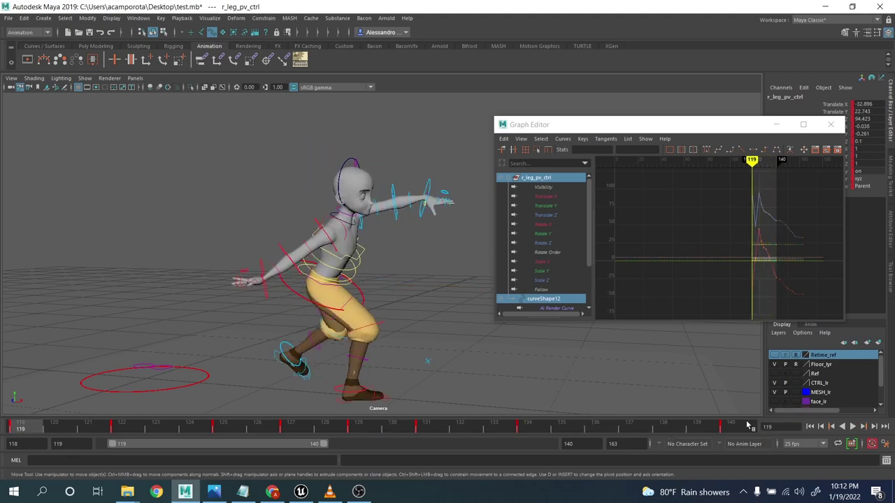
{"action": "left_click", "coordinate": [852, 427]}
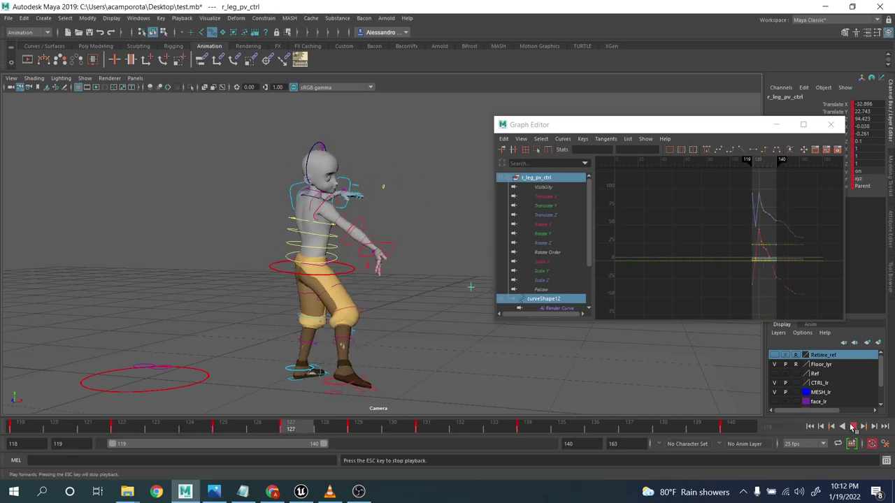
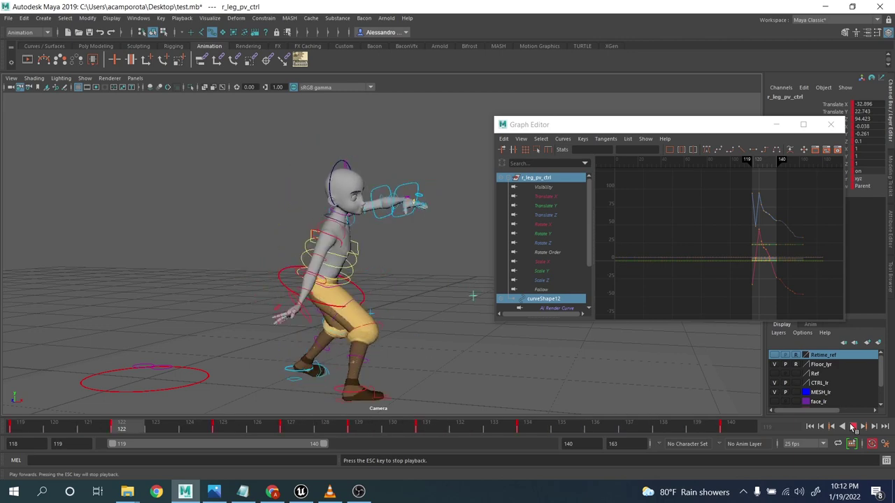
{"action": "left_click", "coordinate": [853, 430]}
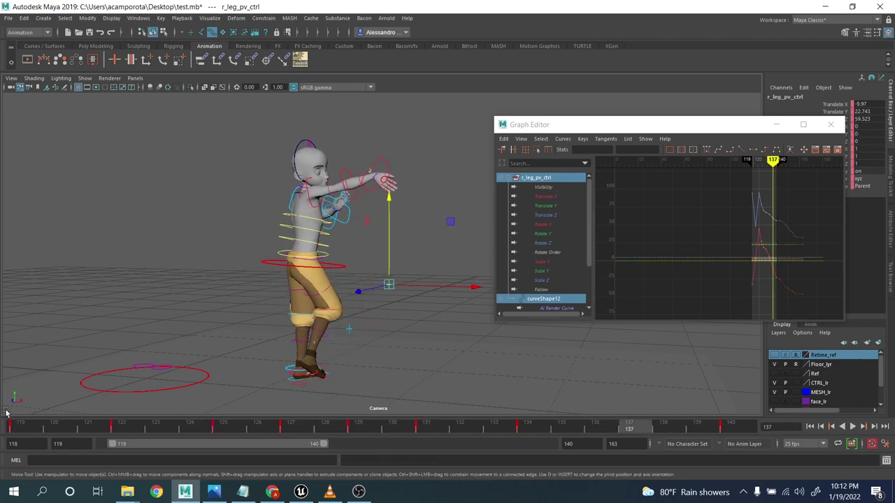
{"action": "left_click_drag", "start_coordinate": [50, 429], "coordinate": [241, 440]}
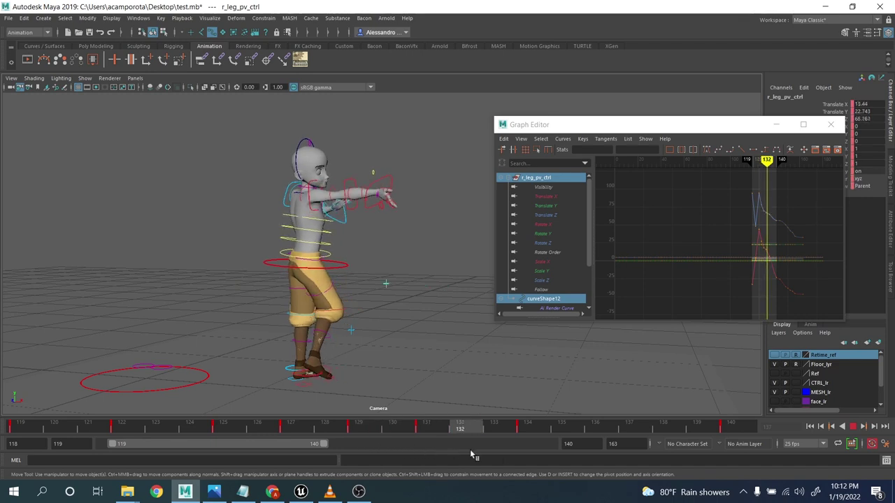
{"action": "key", "text": "Escape"}
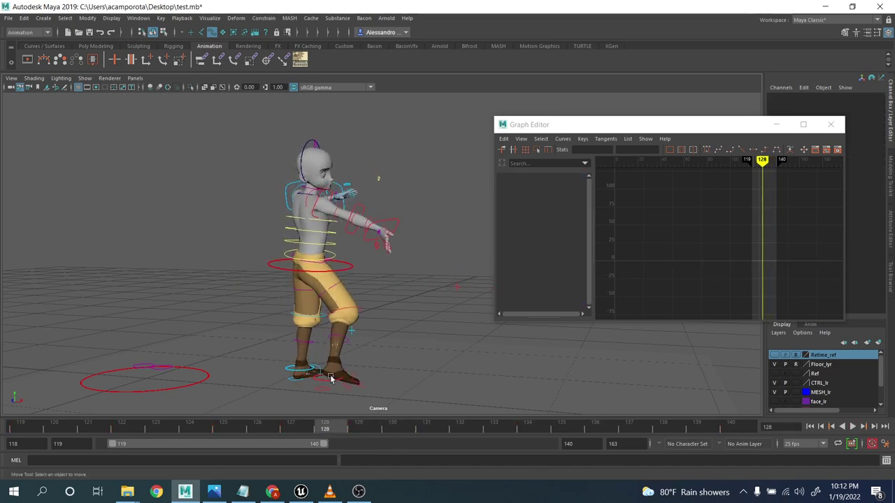
Examine the right foot and its roll controls up close at frame 119
{"action": "left_click", "coordinate": [304, 376]}
{"action": "key", "text": "e"}
{"action": "left_click", "coordinate": [381, 395]}
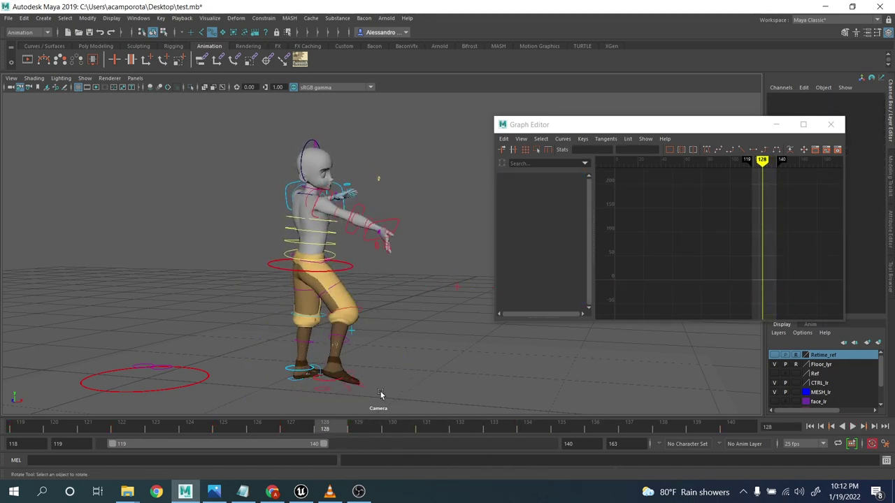
{"action": "left_click", "coordinate": [364, 388]}
{"action": "left_click_drag", "start_coordinate": [83, 428], "coordinate": [21, 428]}
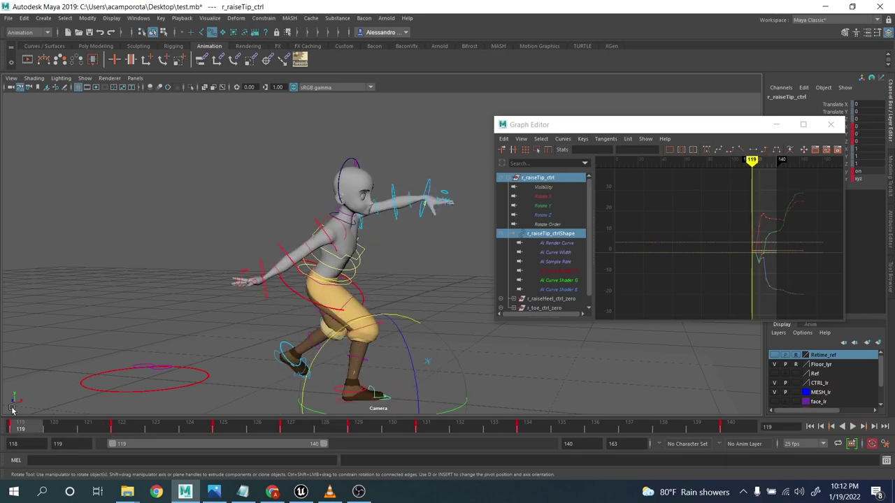
{"action": "key", "text": "backslash"}
{"action": "right_click_drag", "start_coordinate": [290, 234], "coordinate": [358, 295]}
{"action": "middle_click_drag", "start_coordinate": [358, 297], "coordinate": [269, 329]}
{"action": "mouse_move", "coordinate": [38, 434]}
{"action": "left_mouse_down"}
{"action": "mouse_move", "coordinate": [124, 426]}
{"action": "mouse_move", "coordinate": [22, 426]}
{"action": "mouse_move", "coordinate": [140, 433]}
{"action": "mouse_move", "coordinate": [28, 420]}
{"action": "left_mouse_up"}
{"action": "left_click", "coordinate": [433, 346]}
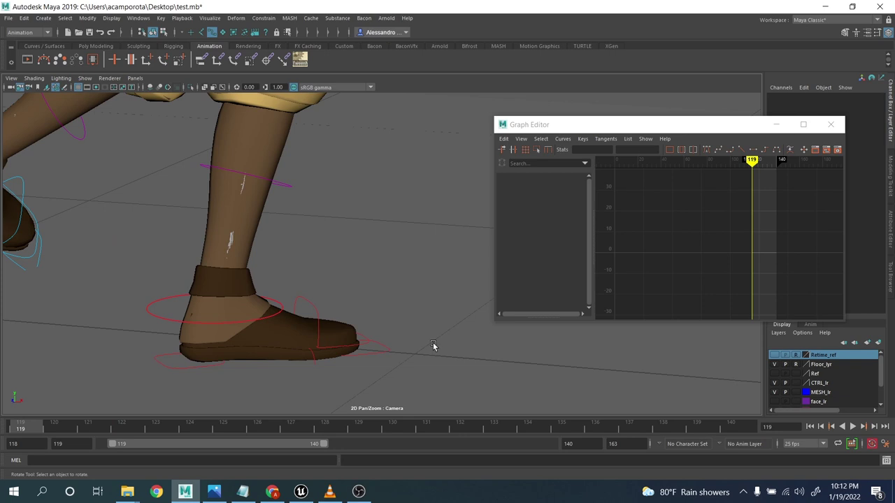
Rotate the r_raiseHeel_ctrl at frame 122 to Rotate X 2.201
{"action": "left_click", "coordinate": [326, 316]}
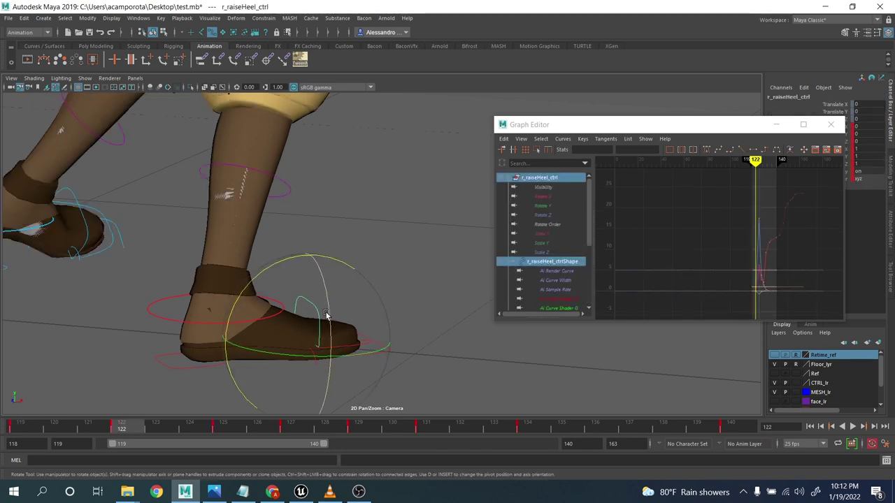
{"action": "key", "text": "period"}
{"action": "key", "text": "comma"}
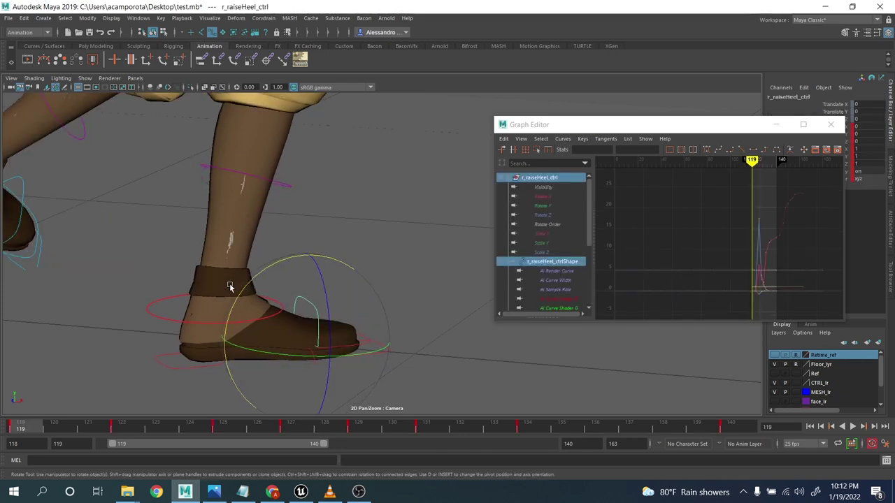
{"action": "key", "text": "period"}
{"action": "key", "text": "comma"}
{"action": "key", "text": "period"}
{"action": "left_click_drag", "start_coordinate": [249, 282], "coordinate": [254, 282]}
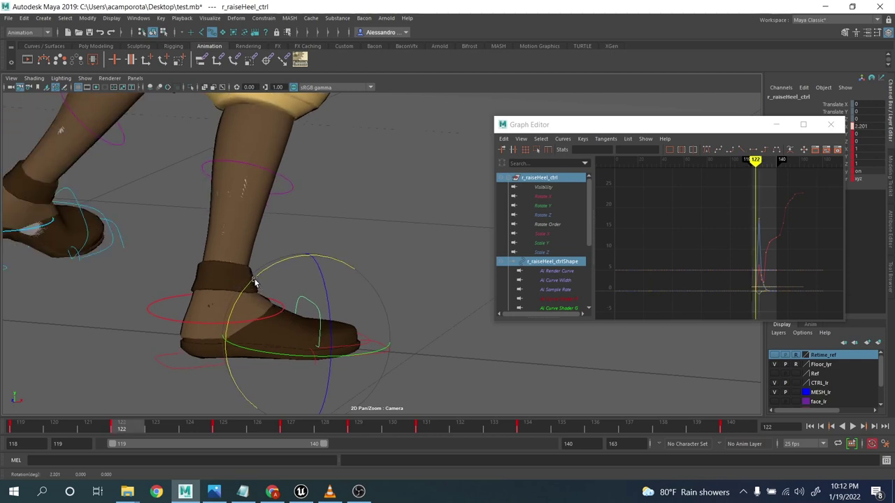
At frame 122, rotate the r_toe_ctrl to 2.836 in X and the r_raiseTip_ctrl to 1.225 in X and 1.691 in Z
{"action": "left_click", "coordinate": [364, 336]}
{"action": "left_click", "coordinate": [323, 299]}
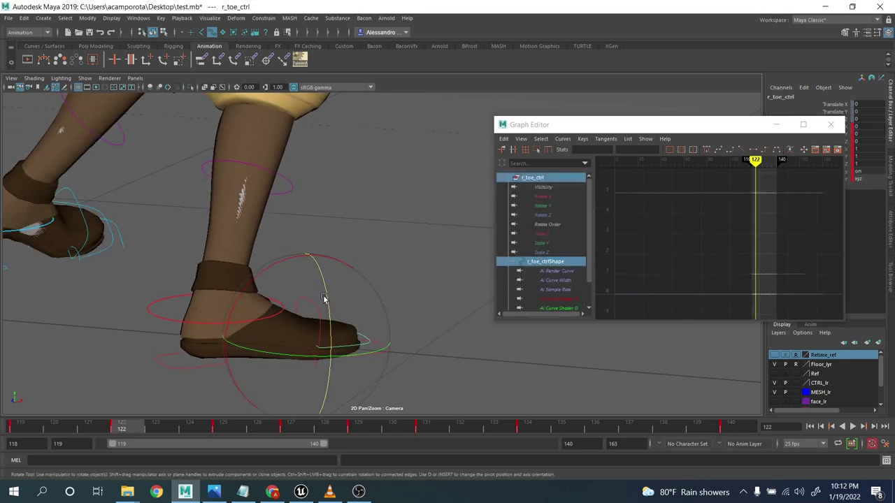
{"action": "left_click_drag", "start_coordinate": [279, 260], "coordinate": [283, 263]}
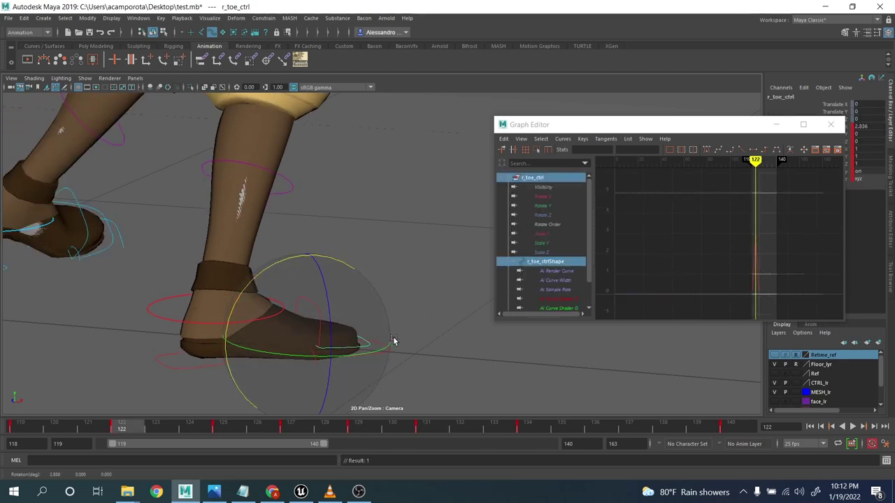
{"action": "left_click", "coordinate": [365, 344]}
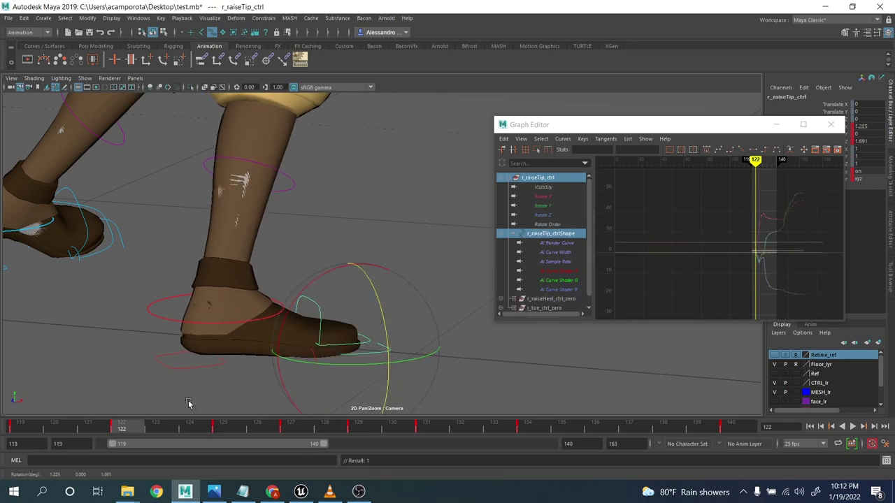
{"action": "key", "text": "alt+v"}
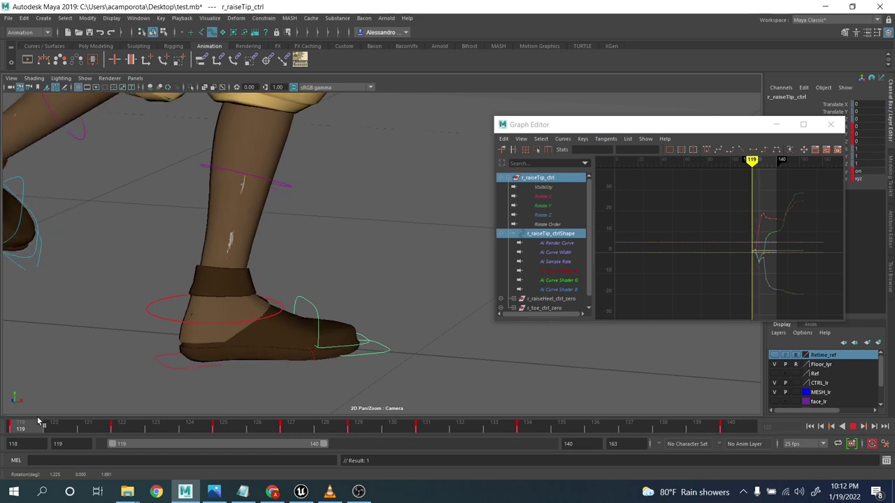
Rotate the r_raiseTip_ctrl at frame 125 to about -21.8 in Z and play back the foot's lift
{"action": "left_click_drag", "start_coordinate": [40, 423], "coordinate": [223, 428]}
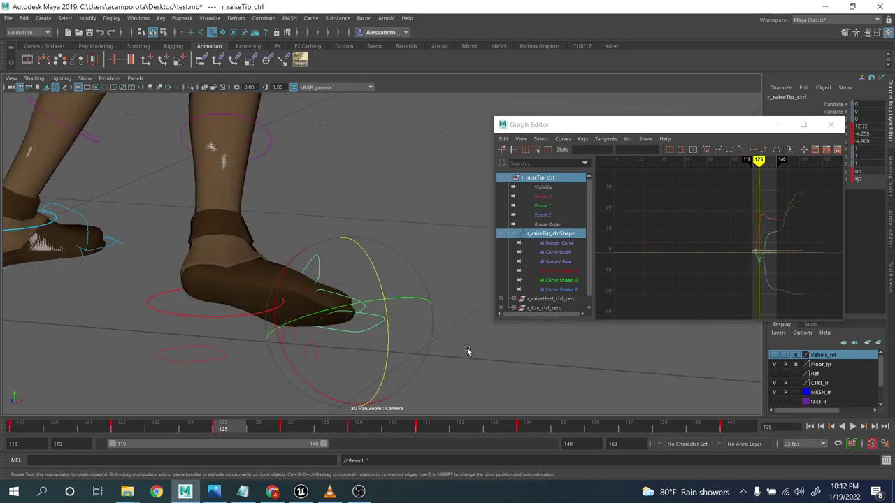
{"action": "left_click_drag", "start_coordinate": [364, 367], "coordinate": [353, 348]}
{"action": "key", "text": "alt+v"}
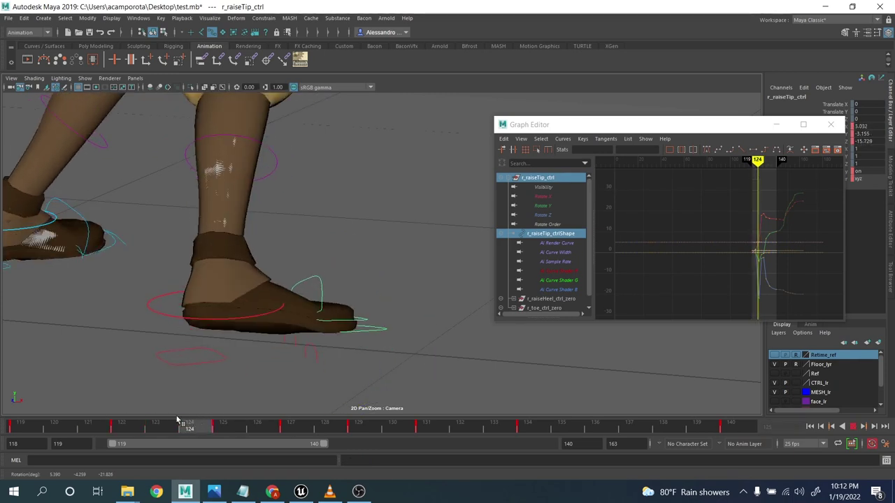
{"action": "key", "text": "alt+v"}
Lower the r_leg_ik_ctrl's Translate Y key at frame 125 to about 0.234 on its curve
{"action": "left_click", "coordinate": [179, 314]}
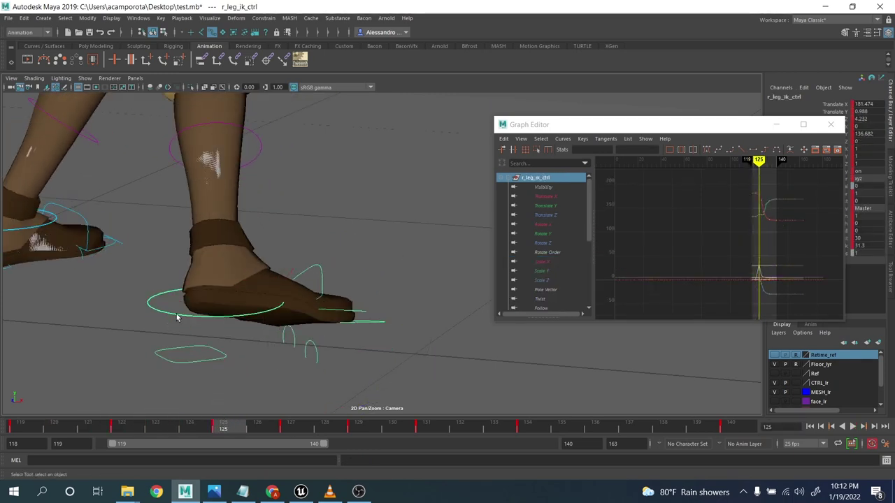
{"action": "left_click", "coordinate": [558, 204]}
{"action": "key", "text": "f"}
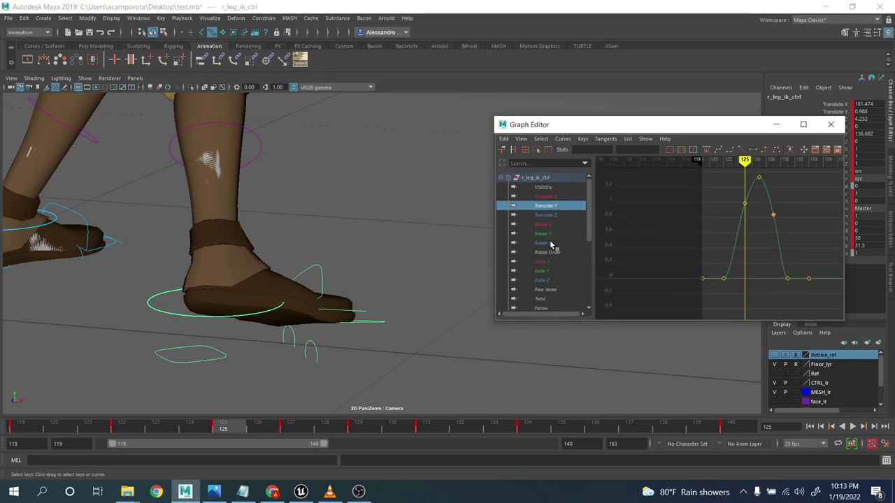
{"action": "right_click_drag", "start_coordinate": [677, 247], "coordinate": [763, 215], "text": "alt+shift"}
{"action": "middle_click_drag", "start_coordinate": [763, 216], "coordinate": [702, 227], "text": "alt"}
{"action": "left_click_drag", "start_coordinate": [732, 203], "coordinate": [788, 250]}
{"action": "middle_click_drag", "start_coordinate": [774, 262], "coordinate": [766, 319]}
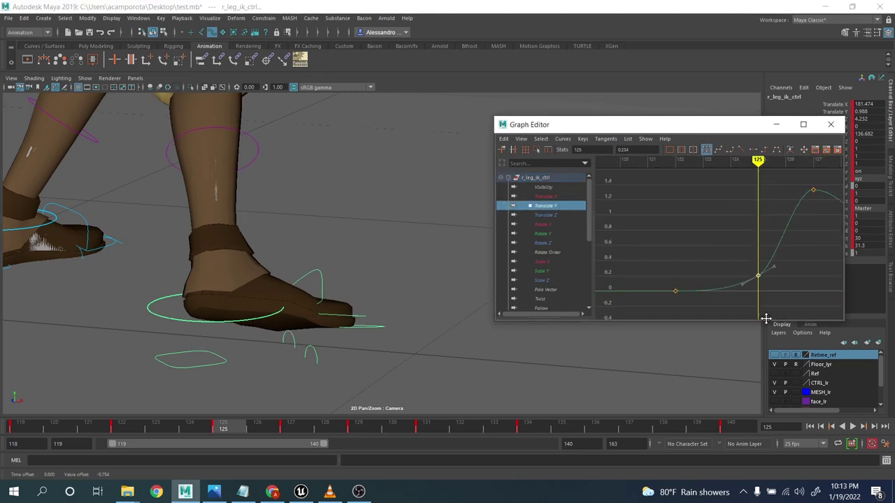
At frame 127, rotate the r_raiseTip_ctrl to about -13.8 in Y and 10.8 in Z
{"action": "mouse_move", "coordinate": [306, 430]}
{"action": "left_mouse_down"}
{"action": "mouse_move", "coordinate": [200, 427]}
{"action": "mouse_move", "coordinate": [292, 440]}
{"action": "left_mouse_up"}
{"action": "left_click", "coordinate": [330, 315]}
{"action": "left_click", "coordinate": [331, 317]}
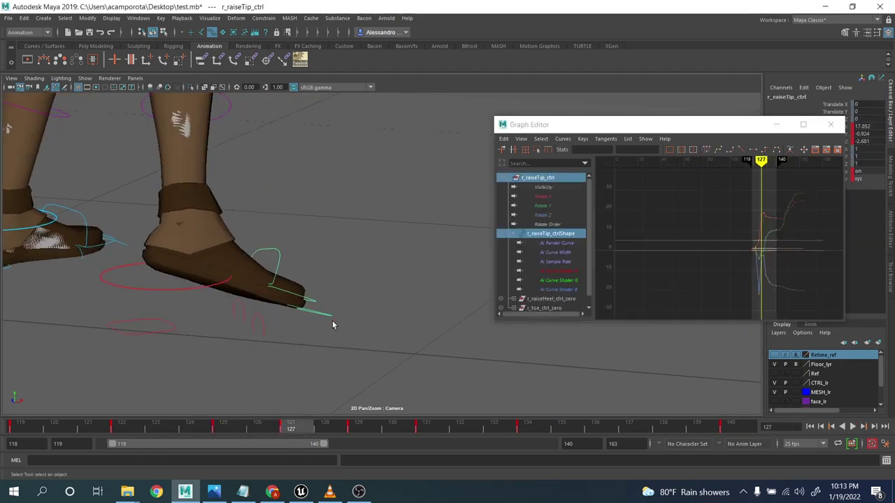
{"action": "key", "text": "e"}
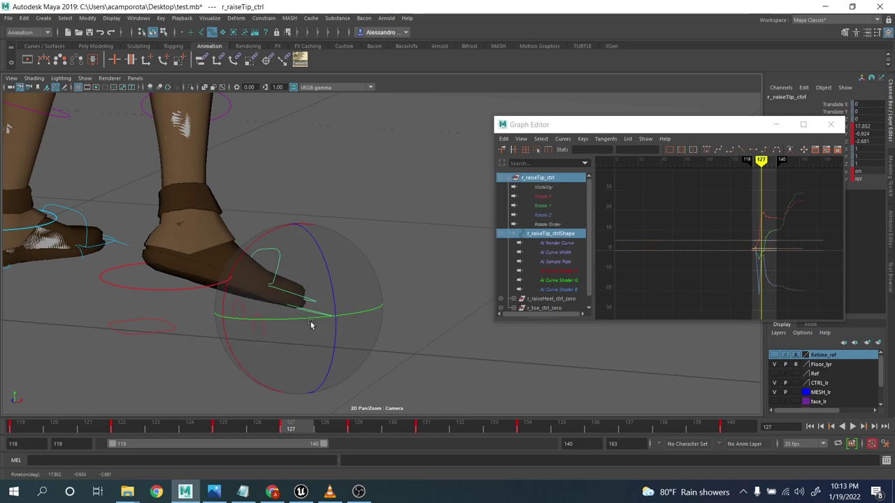
{"action": "left_click", "coordinate": [476, 315]}
{"action": "left_click", "coordinate": [322, 315]}
{"action": "key", "text": "e"}
{"action": "left_click_drag", "start_coordinate": [316, 298], "coordinate": [301, 325]}
{"action": "scroll", "coordinate": [314, 328], "scroll_direction": "down", "scroll_amount": 3}
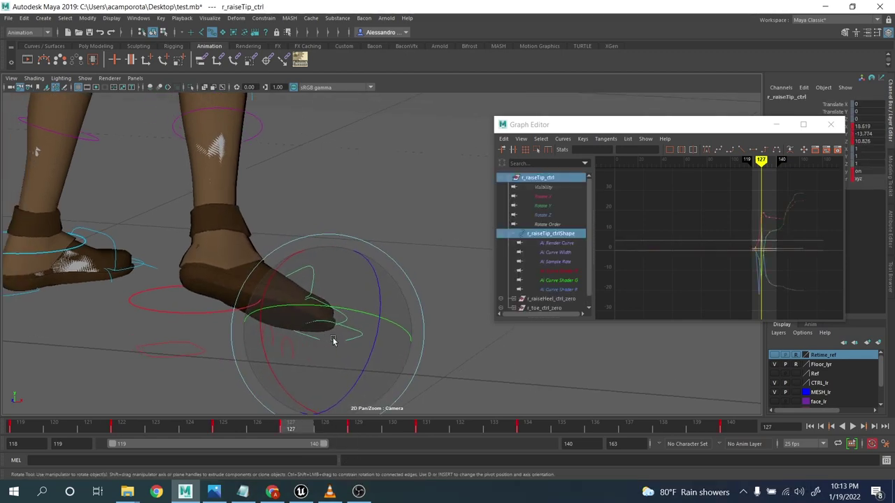
Delete the r_raiseTip_ctrl's key at frame 129 and scrub forward through the foot's motion
{"action": "left_click_drag", "start_coordinate": [324, 429], "coordinate": [366, 430]}
{"action": "right_click", "coordinate": [364, 429]}
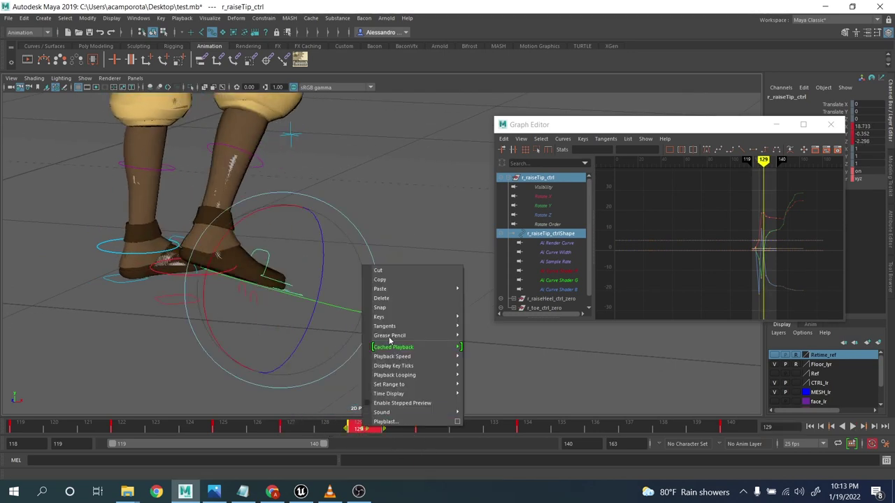
{"action": "left_click", "coordinate": [385, 298]}
{"action": "left_click_drag", "start_coordinate": [355, 430], "coordinate": [609, 447]}
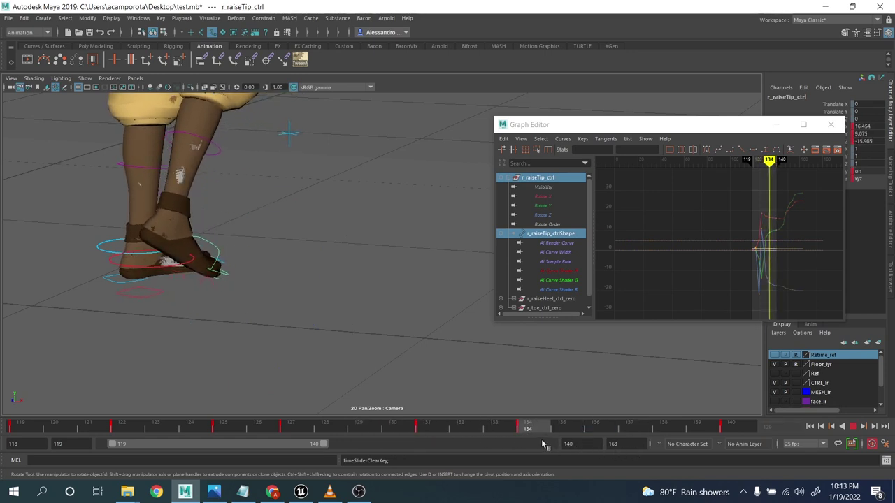
Rotate the r_raiseTip_ctrl further in the late part of the step and play back the foot's motion
{"action": "left_click_drag", "start_coordinate": [280, 275], "coordinate": [208, 261]}
{"action": "key", "text": "alt+v"}
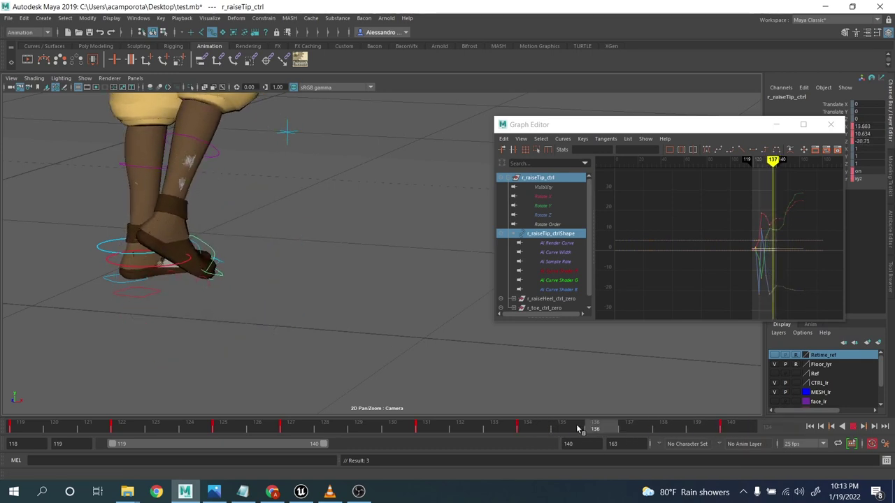
{"action": "left_click", "coordinate": [874, 428]}
{"action": "left_click", "coordinate": [852, 428]}
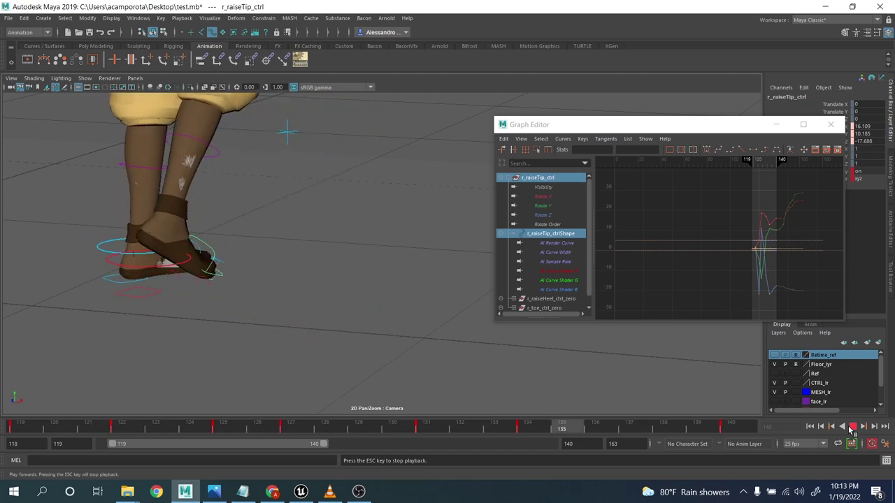
{"action": "key", "text": "Escape"}
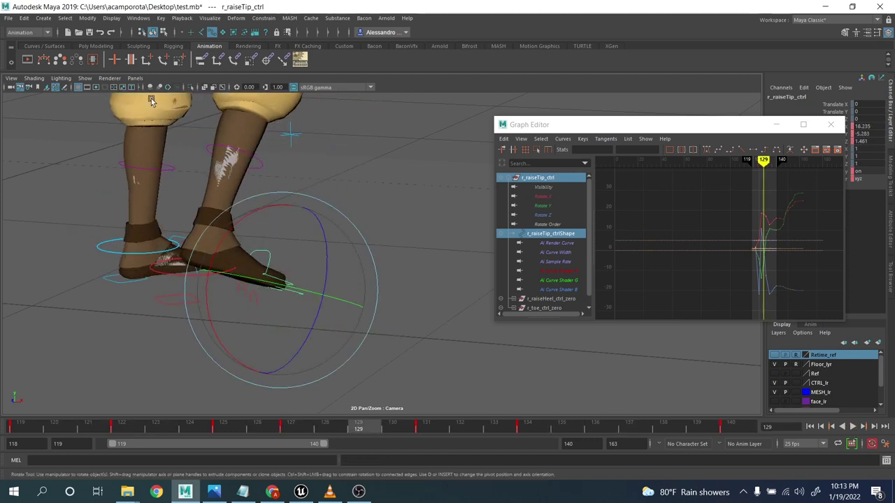
Examine both feet from several angles in the perspective view between frames 119 and 129
{"action": "left_click", "coordinate": [246, 97]}
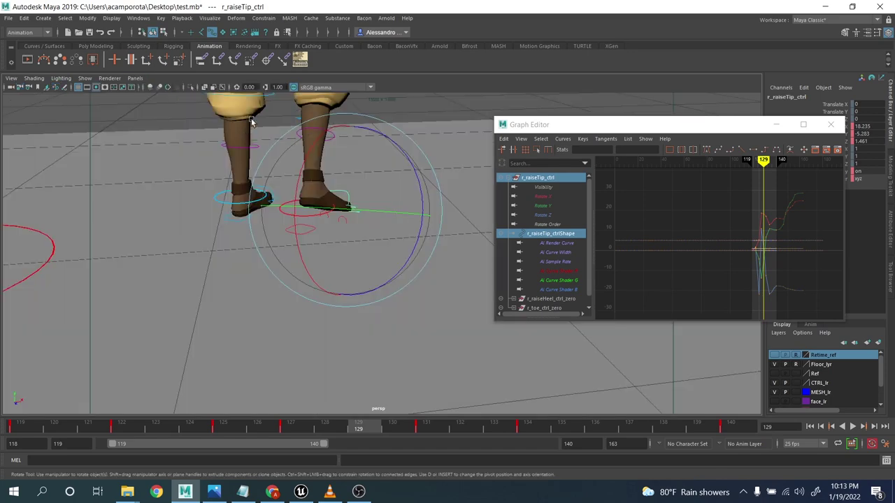
{"action": "left_click_drag", "start_coordinate": [209, 252], "coordinate": [194, 323], "text": "alt"}
{"action": "left_click", "coordinate": [38, 429]}
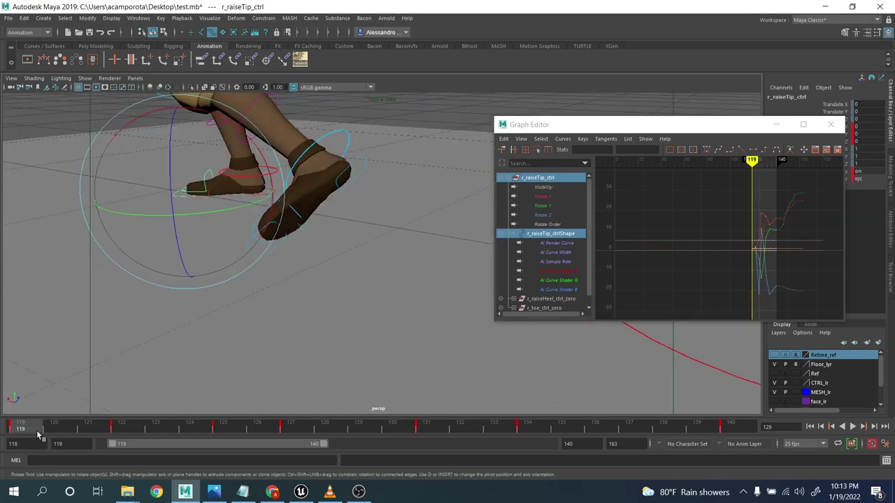
{"action": "left_click_drag", "start_coordinate": [213, 260], "coordinate": [241, 299], "text": "alt"}
{"action": "left_click_drag", "start_coordinate": [44, 429], "coordinate": [128, 430]}
{"action": "mouse_move", "coordinate": [188, 379]}
{"action": "left_mouse_down", "text": "alt"}
{"action": "mouse_move", "coordinate": [241, 362]}
{"action": "mouse_move", "coordinate": [204, 371]}
{"action": "left_mouse_up", "text": "alt"}
{"action": "mouse_move", "coordinate": [159, 428]}
{"action": "left_mouse_down"}
{"action": "mouse_move", "coordinate": [253, 434]}
{"action": "mouse_move", "coordinate": [25, 403]}
{"action": "mouse_move", "coordinate": [99, 417]}
{"action": "mouse_move", "coordinate": [35, 401]}
{"action": "mouse_move", "coordinate": [81, 398]}
{"action": "mouse_move", "coordinate": [214, 425]}
{"action": "mouse_move", "coordinate": [378, 432]}
{"action": "left_mouse_up"}
{"action": "left_click_drag", "start_coordinate": [380, 372], "coordinate": [329, 338], "text": "alt"}
{"action": "left_click", "coordinate": [330, 338]}
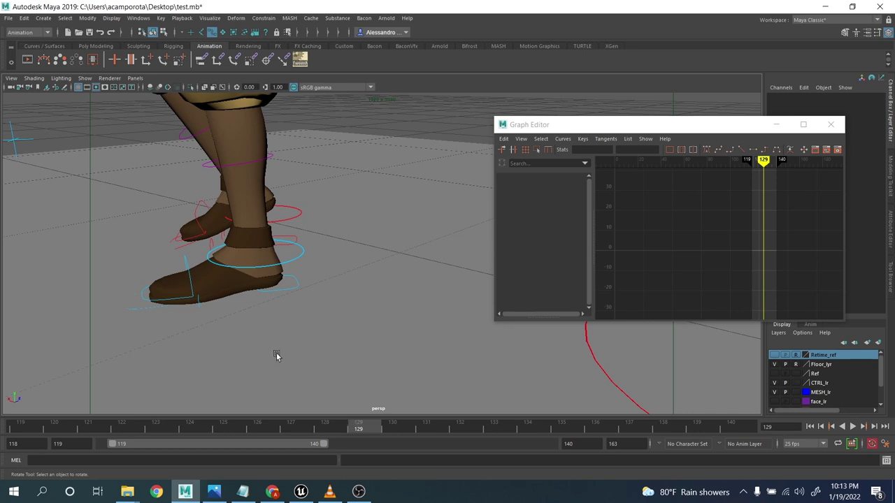
Rotate the l_raiseHeel_ctrl to 3.935 in X at frame 125 and delete its key at frame 127
{"action": "left_click", "coordinate": [188, 269]}
{"action": "left_click_drag", "start_coordinate": [341, 430], "coordinate": [216, 412]}
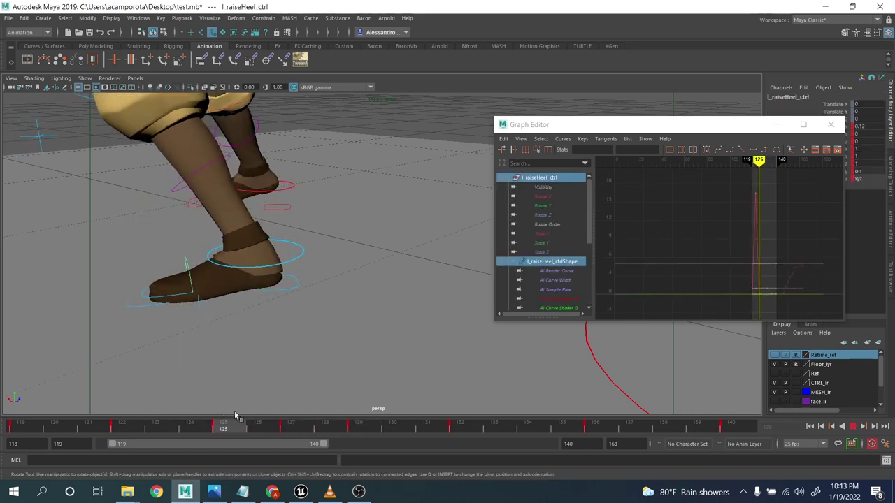
{"action": "left_click_drag", "start_coordinate": [236, 216], "coordinate": [286, 303]}
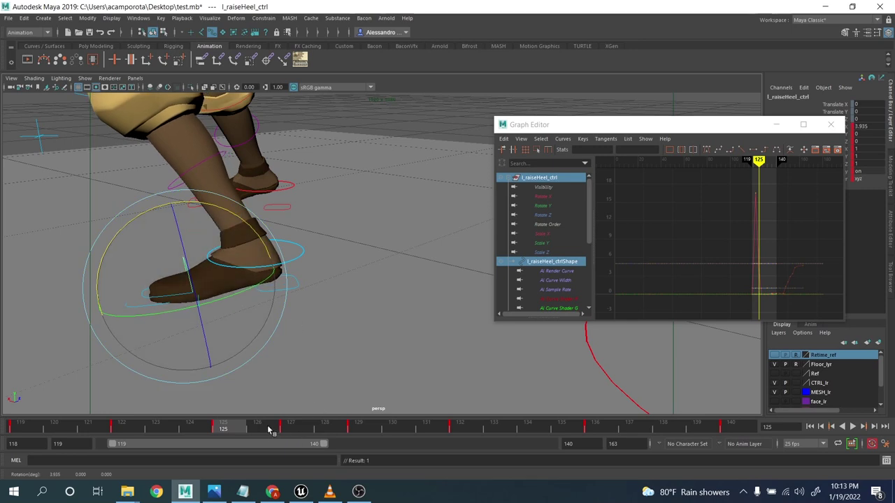
{"action": "left_click", "coordinate": [290, 429]}
{"action": "right_click", "coordinate": [295, 429]}
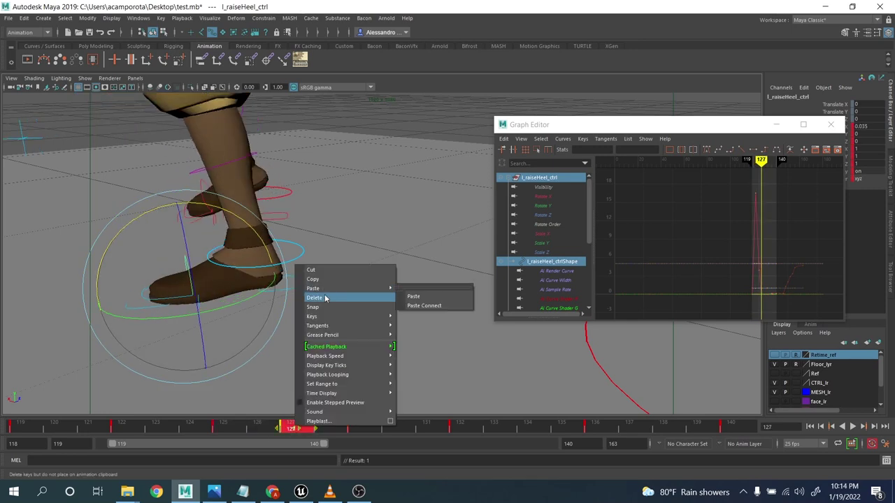
{"action": "left_click", "coordinate": [326, 301]}
Rotate the l_raiseTip_ctrl slightly at frame 125, delete its key at frame 127 and scrub to frame 129
{"action": "left_click", "coordinate": [328, 431]}
{"action": "left_click_drag", "start_coordinate": [329, 431], "coordinate": [223, 429]}
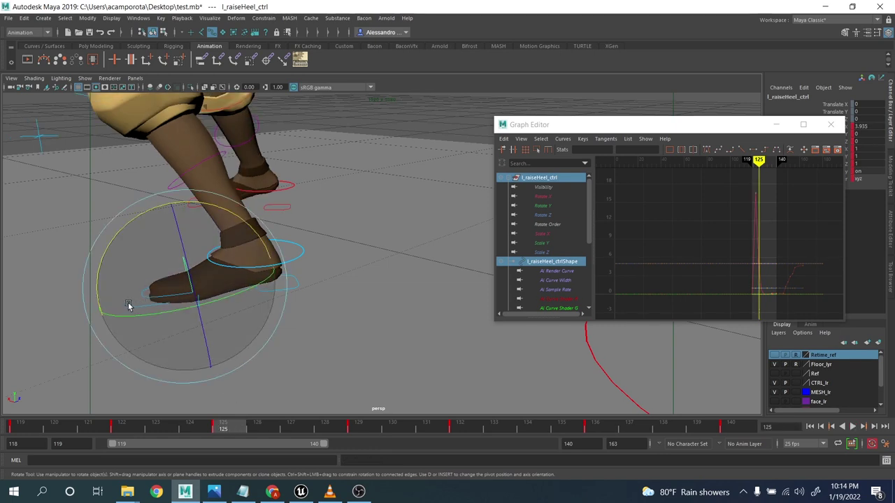
{"action": "left_click", "coordinate": [128, 304]}
{"action": "left_click", "coordinate": [155, 305]}
{"action": "left_click_drag", "start_coordinate": [201, 242], "coordinate": [202, 243]}
{"action": "left_click", "coordinate": [290, 428], "text": "shift"}
{"action": "right_click", "coordinate": [291, 428]}
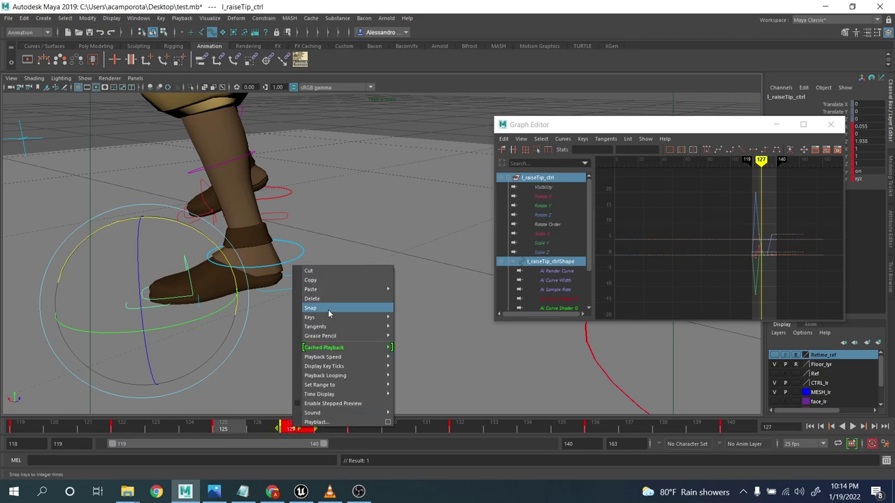
{"action": "left_click", "coordinate": [322, 300]}
{"action": "left_click_drag", "start_coordinate": [323, 429], "coordinate": [360, 428]}
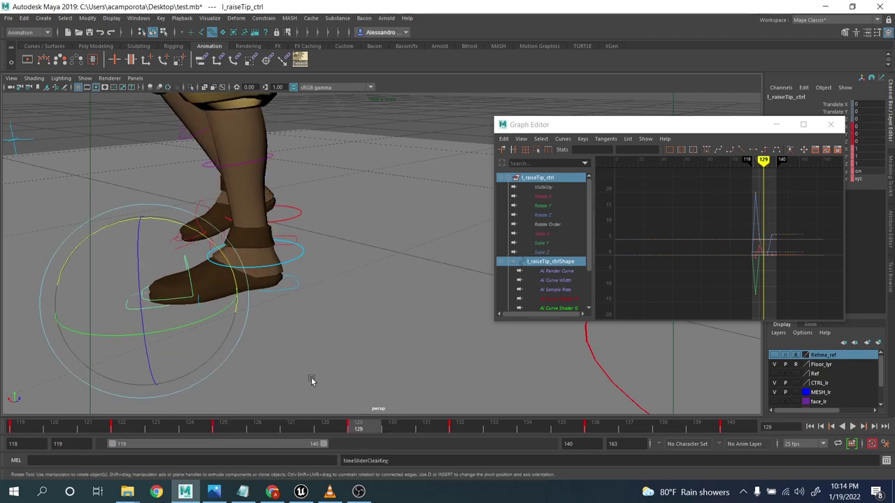
At frame 132, rotate the l_raiseTip_ctrl to 0.396 in X, -0.232 in Y and -2.554 in Z, and play it back
{"action": "left_click_drag", "start_coordinate": [309, 380], "coordinate": [334, 346], "text": "alt"}
{"action": "left_click_drag", "start_coordinate": [401, 430], "coordinate": [464, 430]}
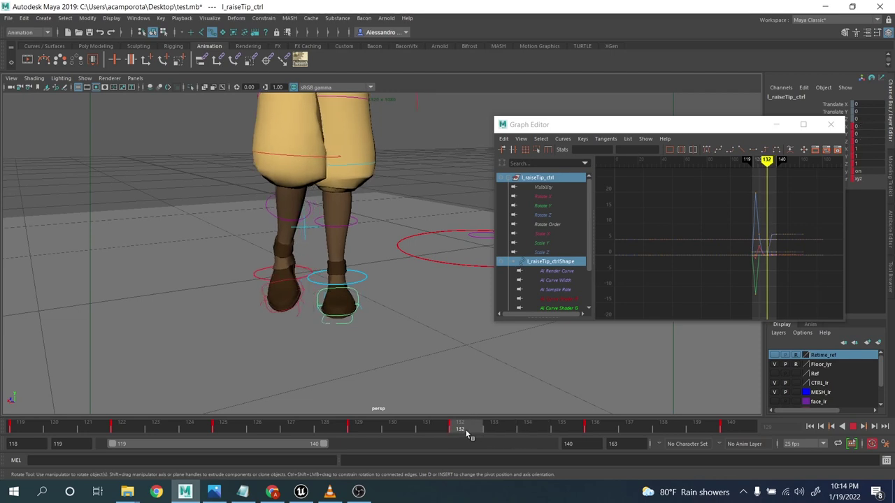
{"action": "left_click", "coordinate": [453, 379]}
{"action": "left_click", "coordinate": [336, 320]}
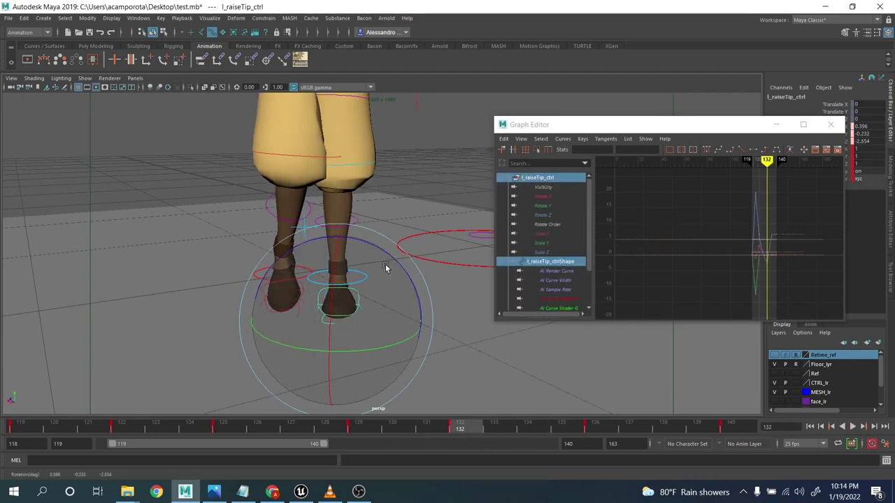
{"action": "key", "text": "alt+v"}
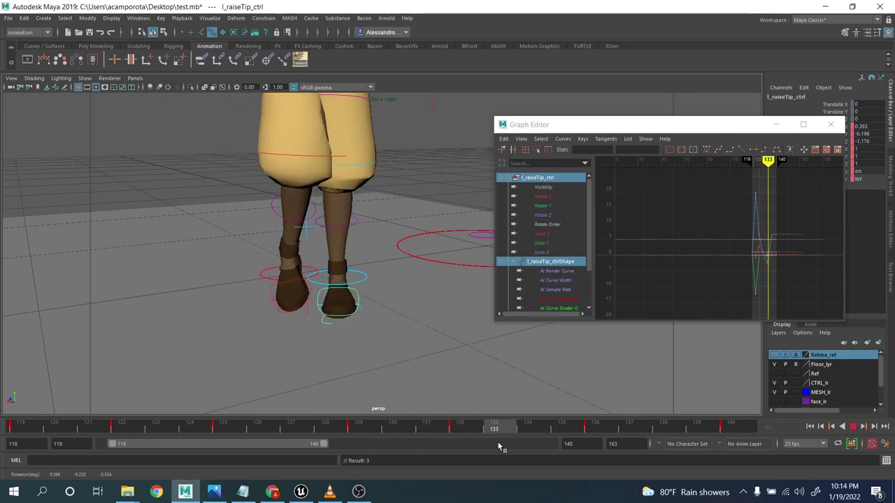
{"action": "key", "text": "alt+v"}
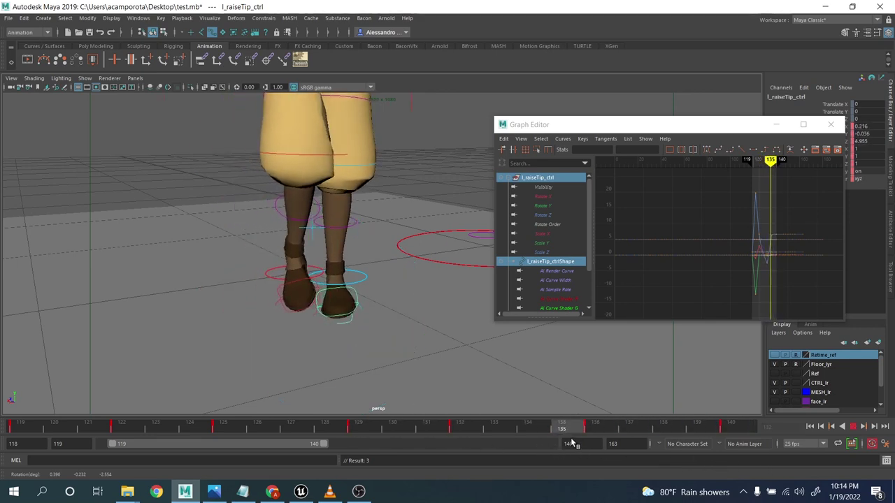
With tweenMachine, tween the l_raiseTip_ctrl by -63 at frame 136 and by -81.5 at frame 140
{"action": "left_click", "coordinate": [300, 60]}
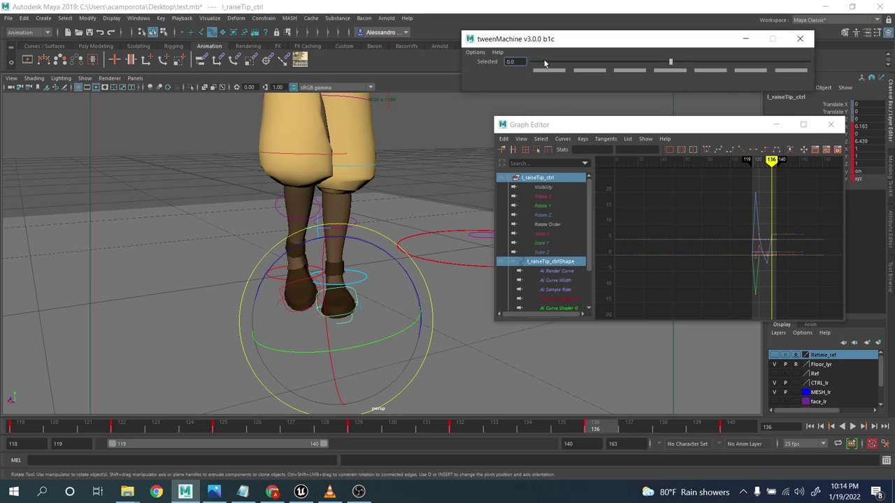
{"action": "left_click_drag", "start_coordinate": [545, 64], "coordinate": [542, 62]}
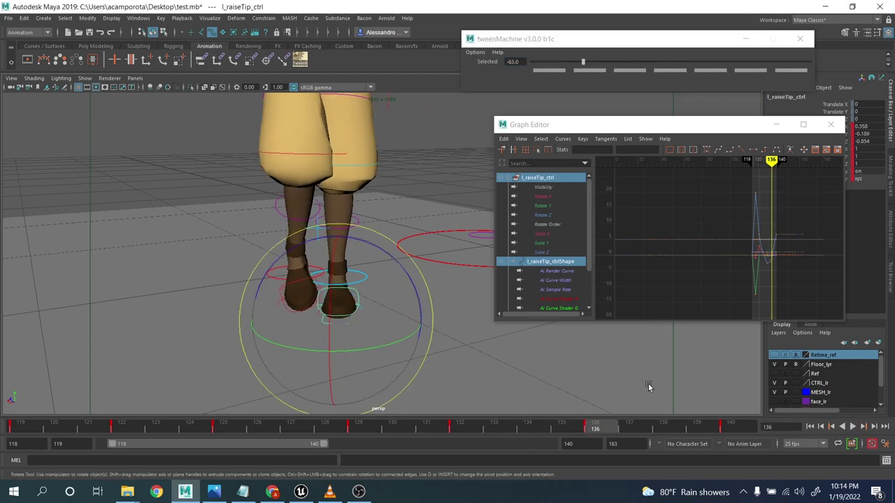
{"action": "left_click", "coordinate": [731, 427]}
{"action": "left_click", "coordinate": [558, 63]}
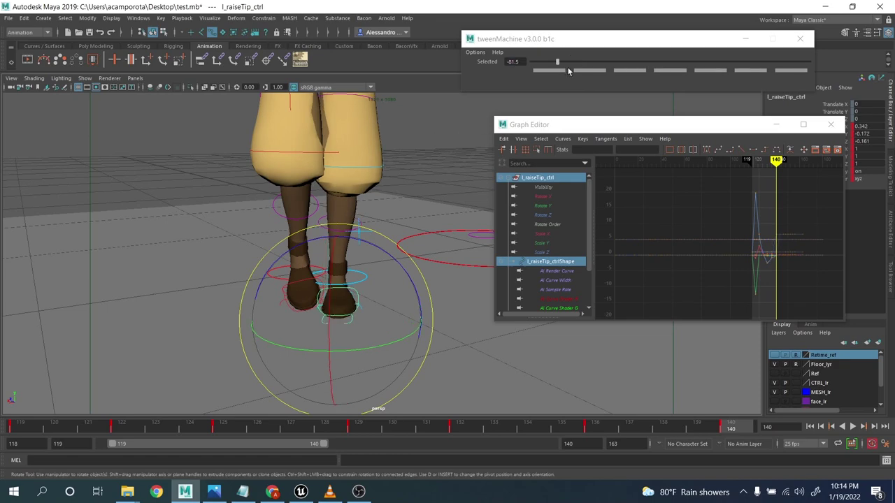
Play back the step from the side in the perspective view and close the Graph Editor
{"action": "left_click", "coordinate": [852, 427]}
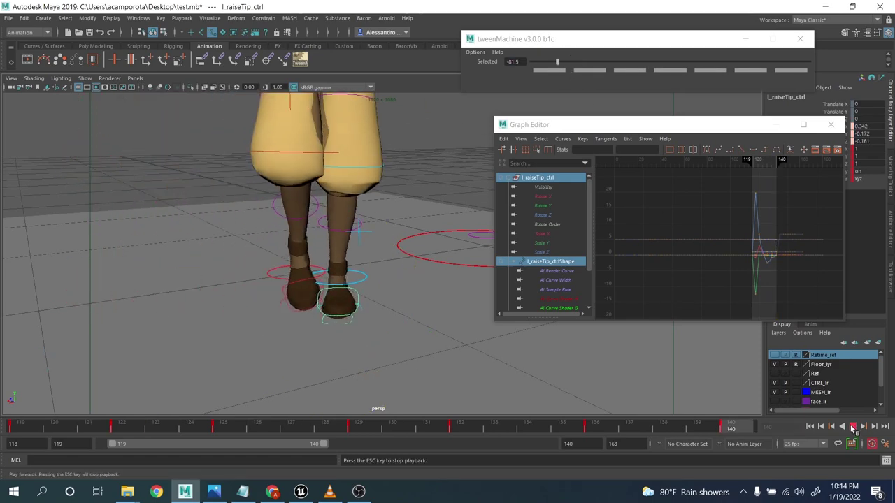
{"action": "left_click_drag", "start_coordinate": [279, 245], "coordinate": [352, 247], "text": "alt"}
{"action": "middle_click_drag", "start_coordinate": [352, 247], "coordinate": [260, 269], "text": "alt"}
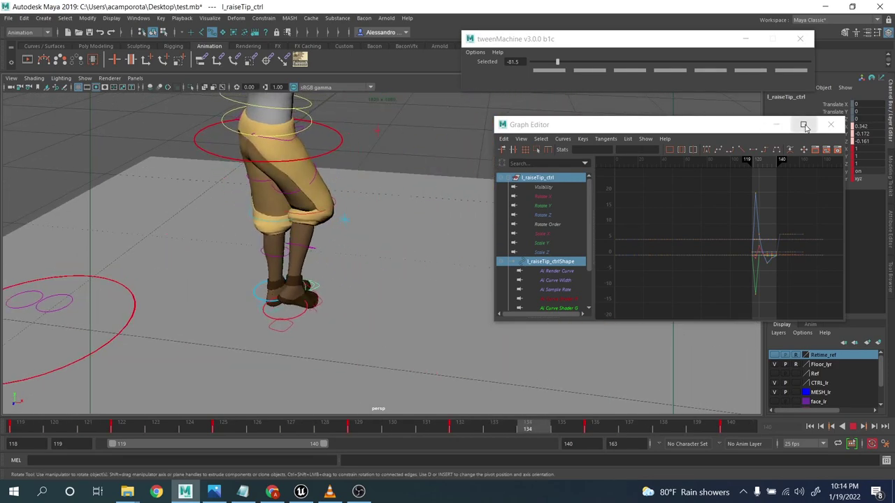
{"action": "left_click", "coordinate": [831, 125]}
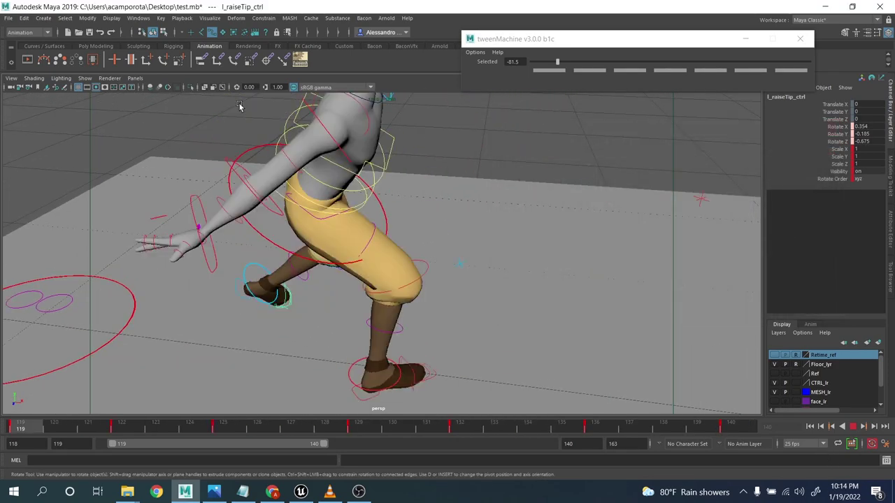
Switch back to the shot camera and review the whole character's animation during playback
{"action": "left_click", "coordinate": [135, 78]}
{"action": "mouse_move", "coordinate": [213, 87]}
{"action": "left_click", "coordinate": [251, 88]}
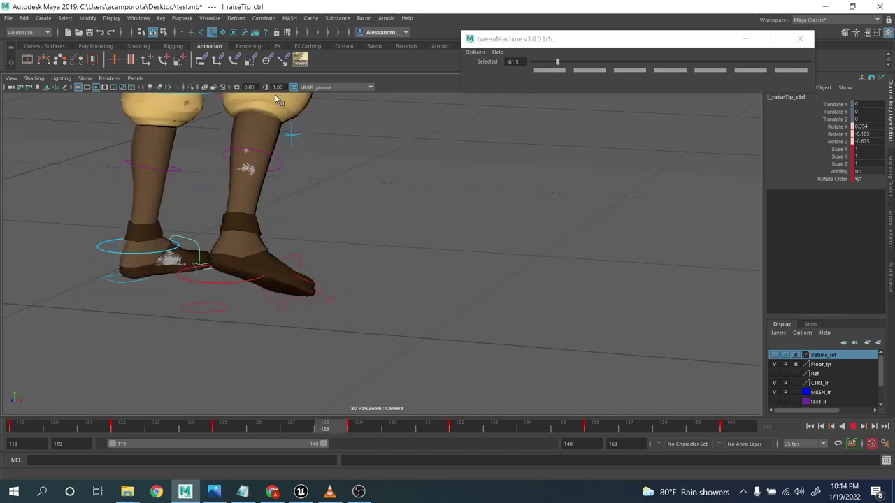
{"action": "key", "text": "backslash"}
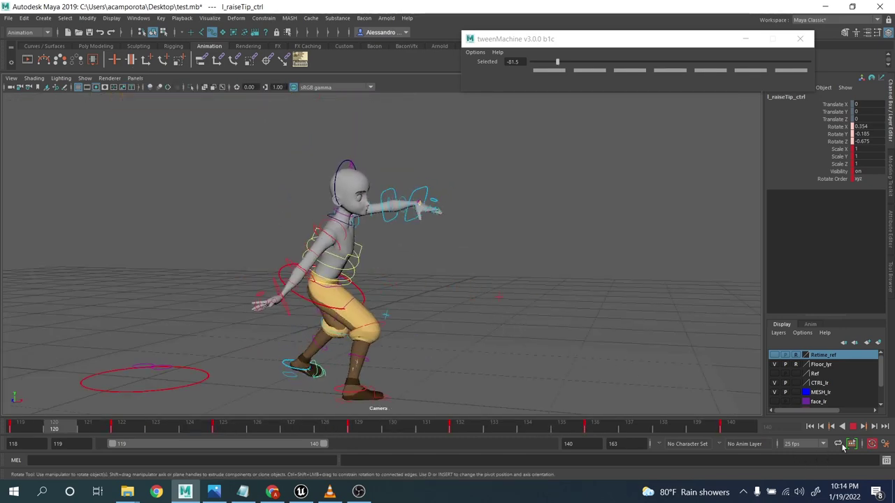
{"action": "key", "text": "Escape"}
Zoom the shot camera in on the legs, select the right knee's pole vector control and examine its motion through frame 127
{"action": "key", "text": "backslash"}
{"action": "middle_click_drag", "start_coordinate": [327, 242], "coordinate": [402, 326]}
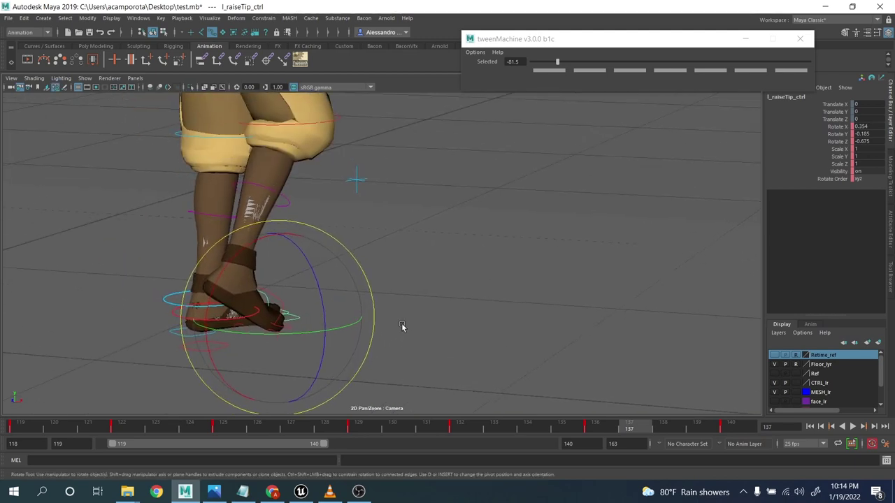
{"action": "right_click_drag", "start_coordinate": [401, 326], "coordinate": [174, 211]}
{"action": "middle_click_drag", "start_coordinate": [175, 211], "coordinate": [167, 247]}
{"action": "left_click", "coordinate": [529, 311]}
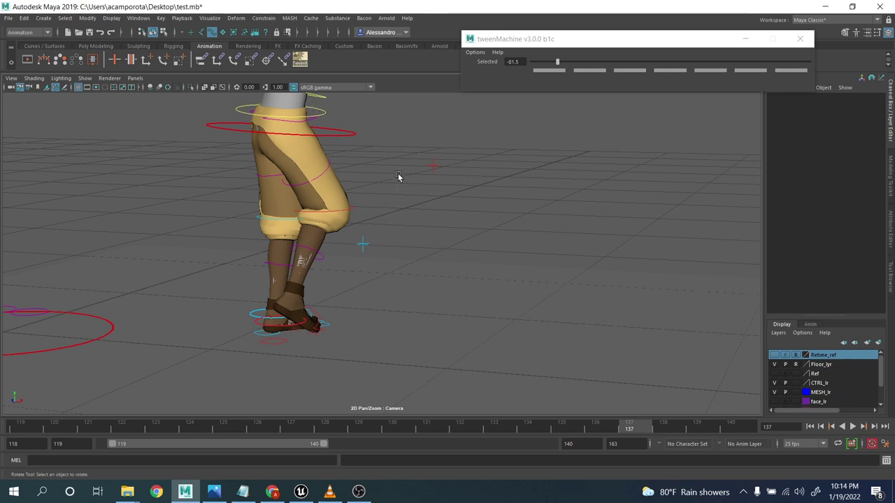
{"action": "left_click_drag", "start_coordinate": [401, 148], "coordinate": [487, 201]}
{"action": "left_click_drag", "start_coordinate": [61, 421], "coordinate": [290, 442]}
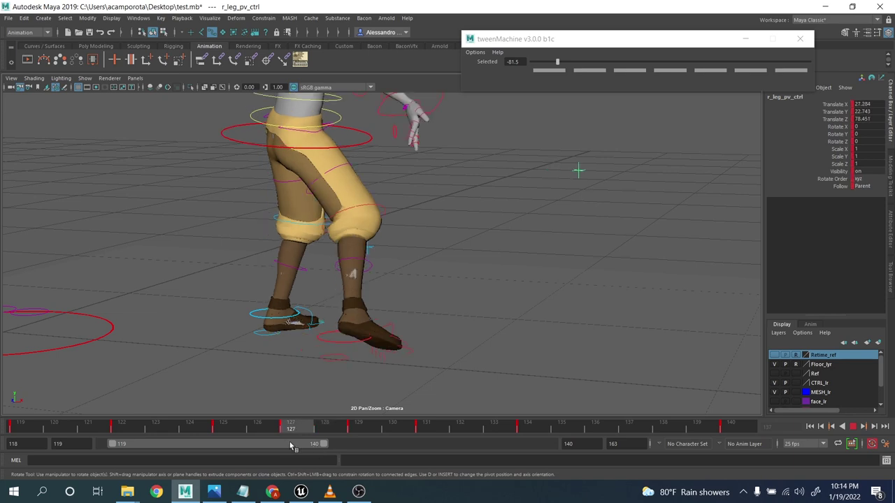
At frame 127, move r_leg_pv_ctrl back toward the knee along the Move tool's X axis and play back the result
{"action": "key", "text": "w"}
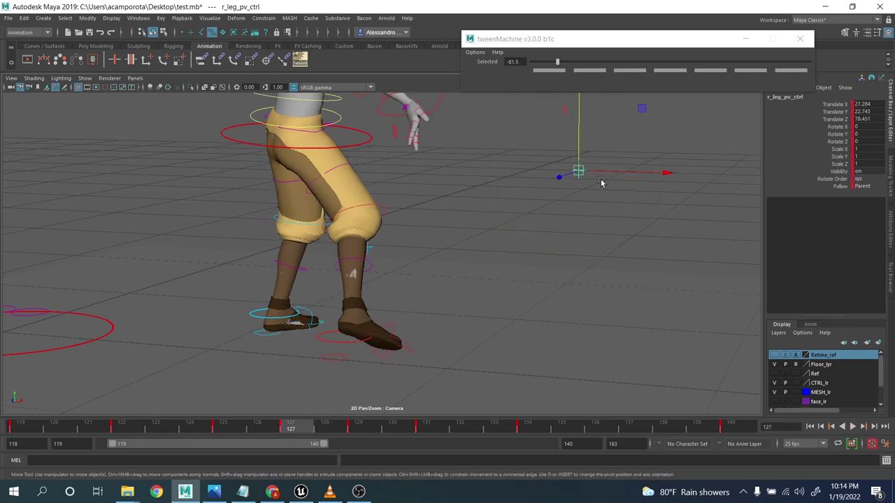
{"action": "key", "text": "comma"}
{"action": "key", "text": "comma"}
{"action": "key", "text": "period"}
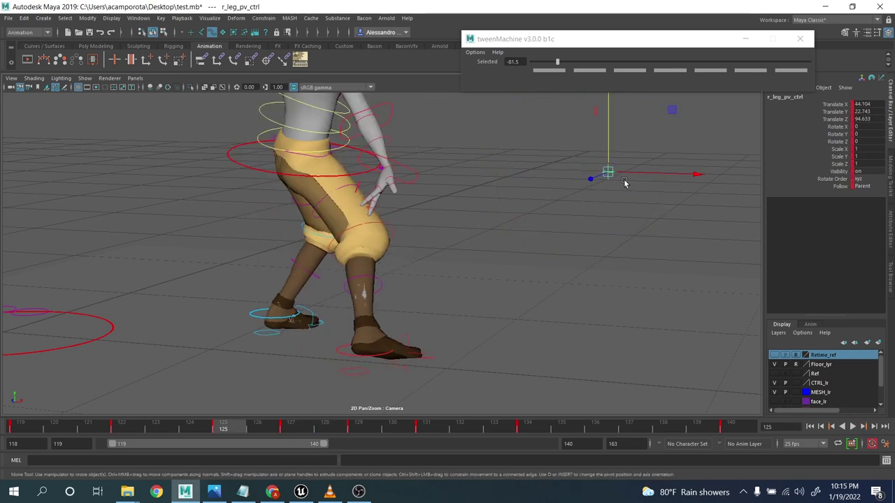
{"action": "key", "text": "period"}
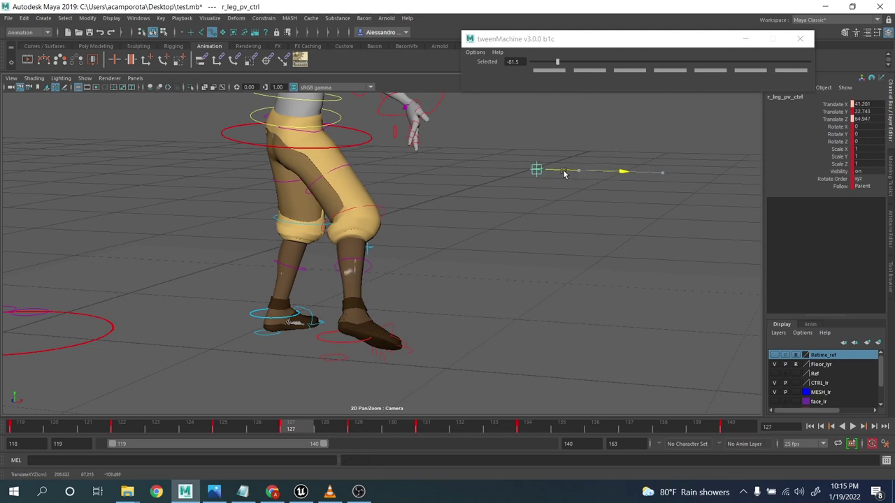
{"action": "left_click_drag", "start_coordinate": [565, 174], "coordinate": [536, 174]}
{"action": "key", "text": "alt+v"}
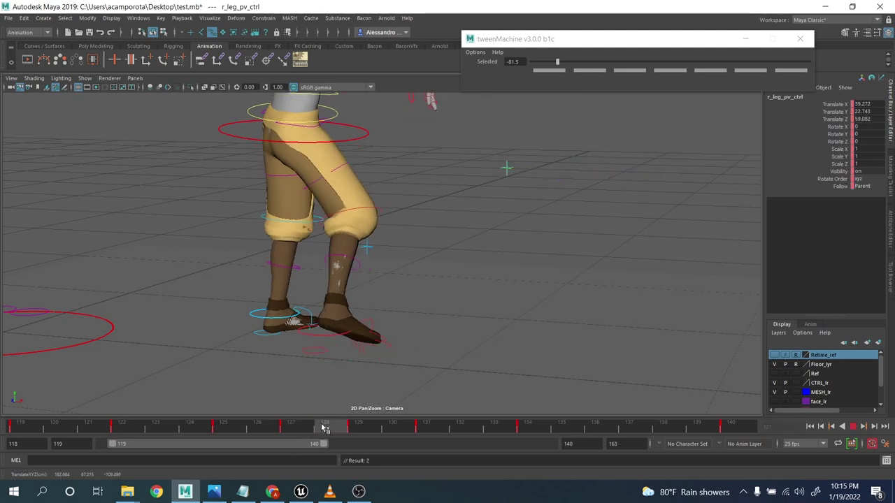
Delete the r_leg_pv_ctrl key at frame 129 and play back the leg motion
{"action": "left_click", "coordinate": [358, 428]}
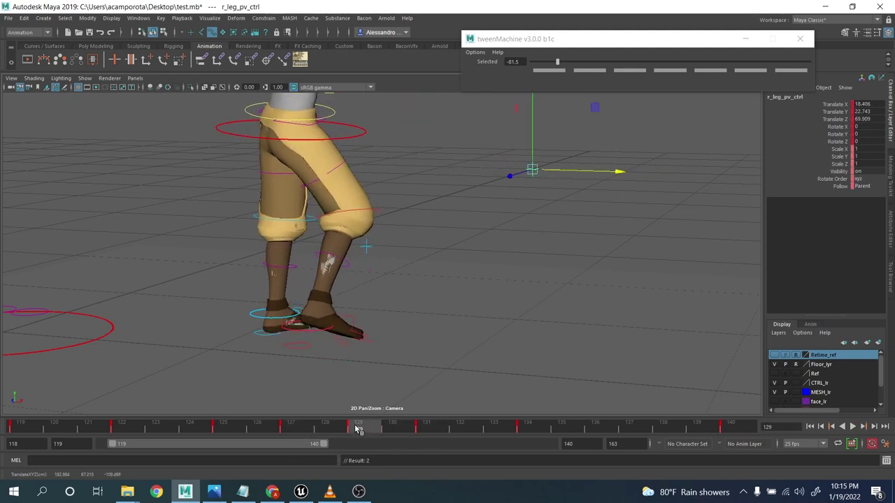
{"action": "right_click", "coordinate": [358, 429]}
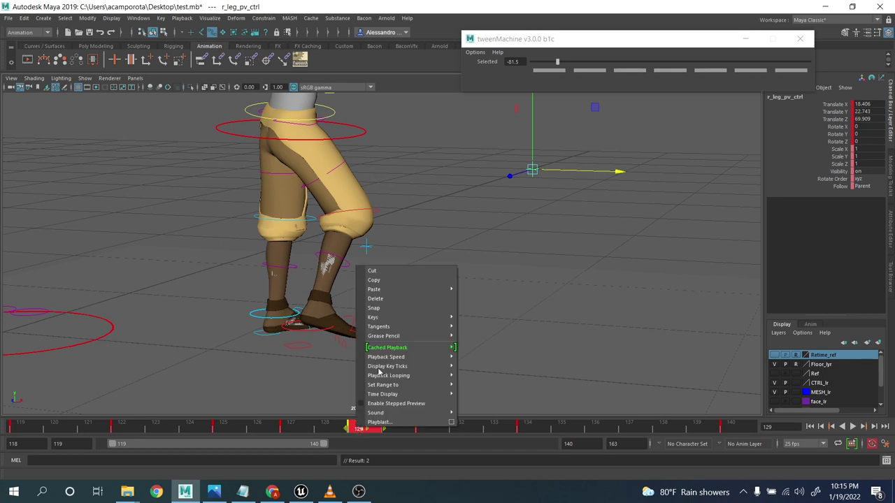
{"action": "left_click", "coordinate": [385, 299]}
{"action": "key", "text": "alt+v"}
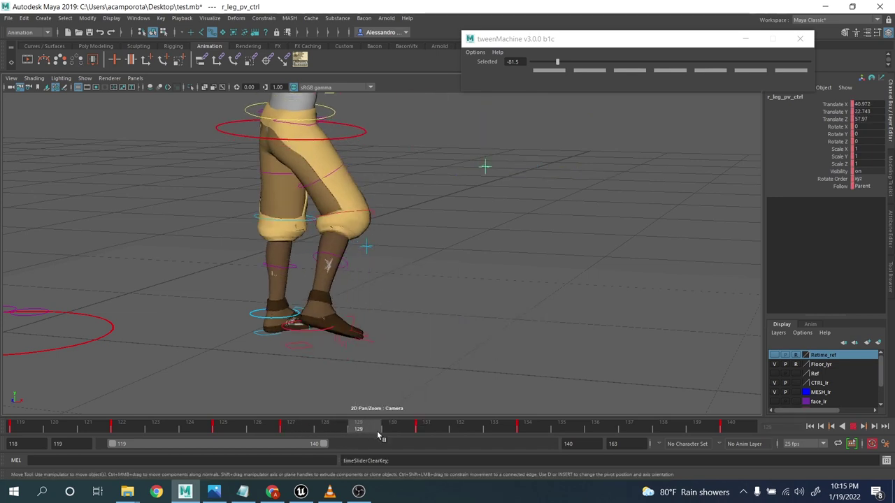
At frame 127, move r_leg_pv_ctrl to about 75.284 in X and 31.877 in Z, and scrub forward to check the knee
{"action": "left_click", "coordinate": [335, 427]}
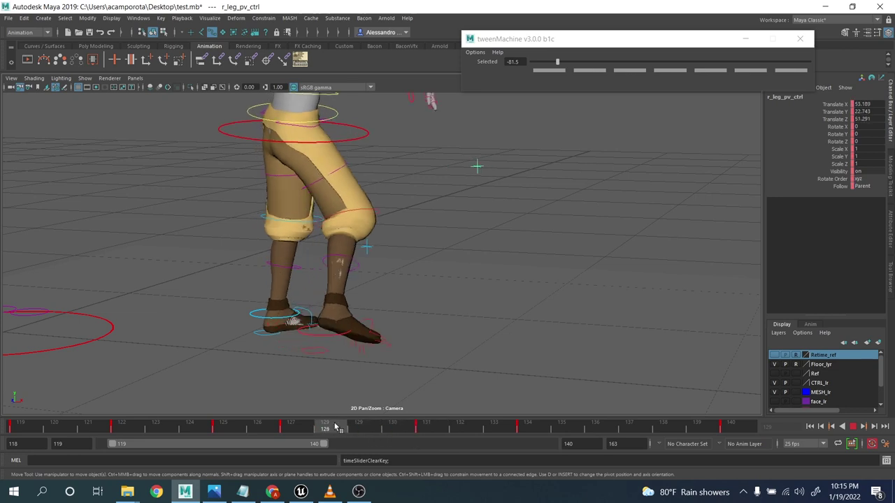
{"action": "left_click_drag", "start_coordinate": [329, 428], "coordinate": [309, 425]}
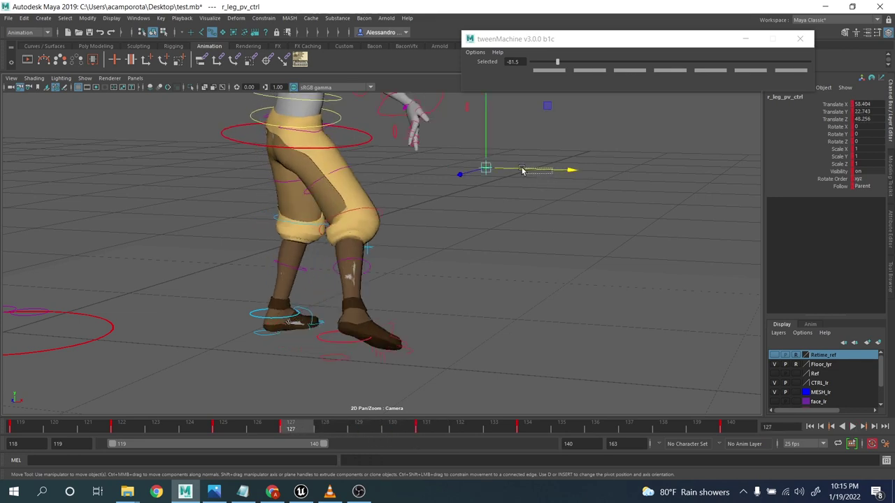
{"action": "left_click_drag", "start_coordinate": [555, 174], "coordinate": [525, 170]}
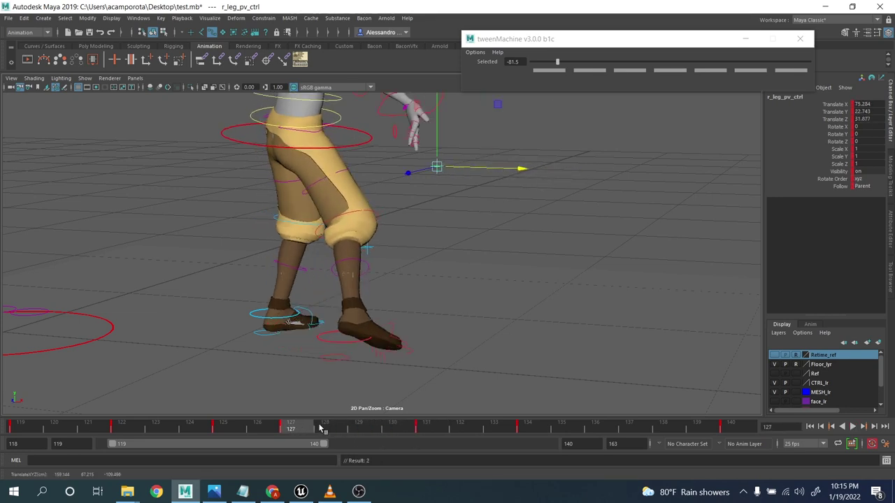
{"action": "left_click_drag", "start_coordinate": [320, 429], "coordinate": [358, 427]}
At frame 129, move r_leg_pv_ctrl to about 194.723 in X and 153.55 in Z, and play it back
{"action": "left_click_drag", "start_coordinate": [434, 182], "coordinate": [510, 153]}
{"action": "left_click_drag", "start_coordinate": [581, 151], "coordinate": [552, 145]}
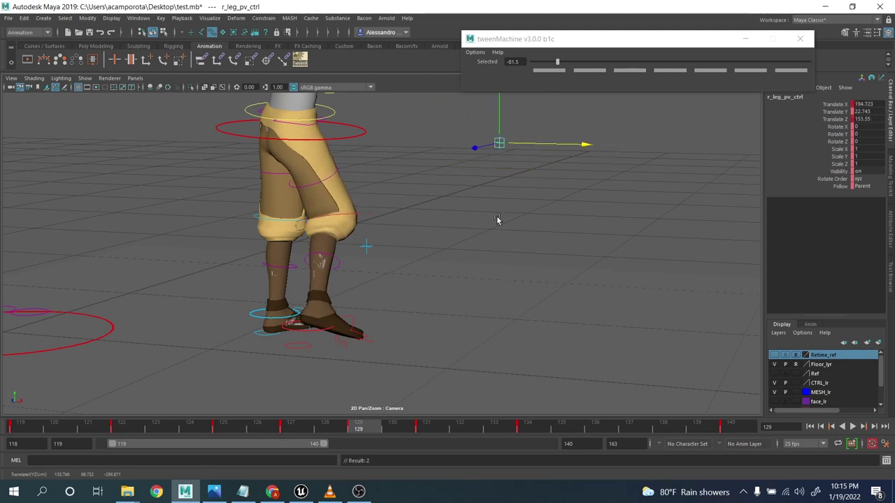
{"action": "key", "text": "alt+v"}
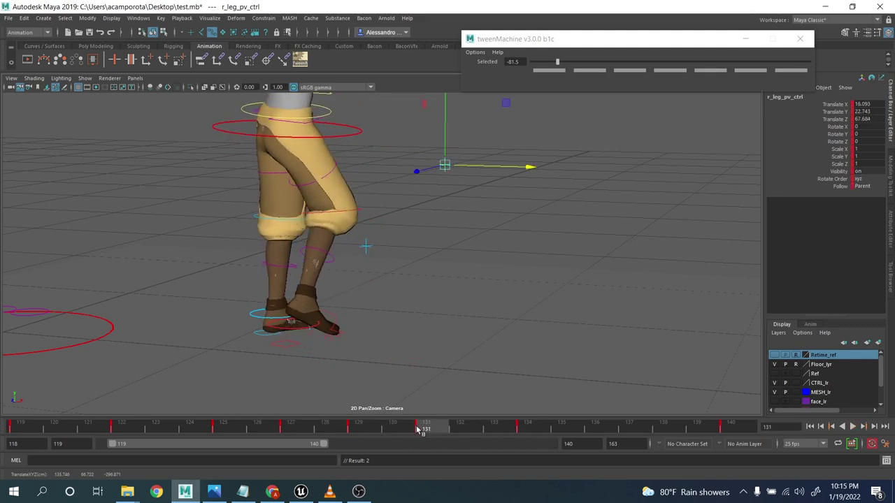
Try deleting the r_leg_pv_ctrl keys at frames 131 and 134, play back the leg and undo the deletion
{"action": "left_click_drag", "start_coordinate": [417, 429], "coordinate": [549, 429], "text": "shift"}
{"action": "right_click", "coordinate": [494, 428]}
{"action": "left_click", "coordinate": [530, 299]}
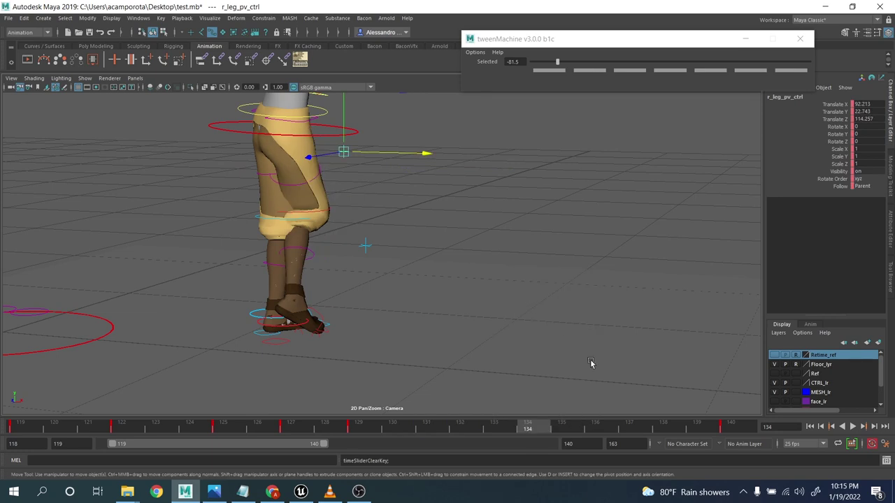
{"action": "key", "text": "alt+v"}
{"action": "key", "text": "ctrl+z"}
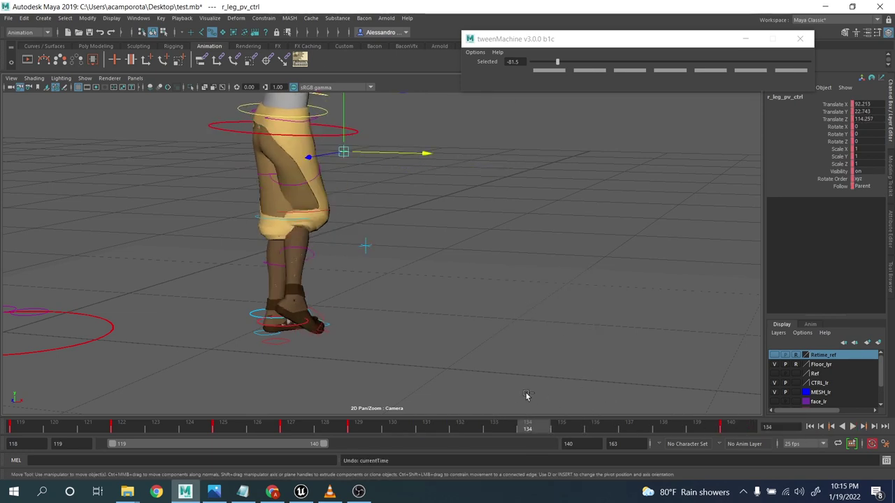
{"action": "key", "text": "ctrl+z"}
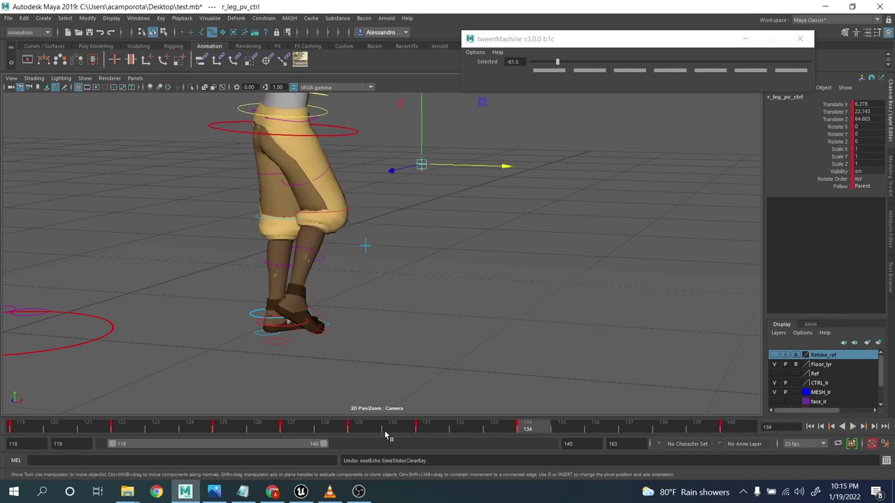
Switch to the perspective view and examine the pole vector control's path from above across frames 127 to 131
{"action": "left_click_drag", "start_coordinate": [371, 428], "coordinate": [432, 435]}
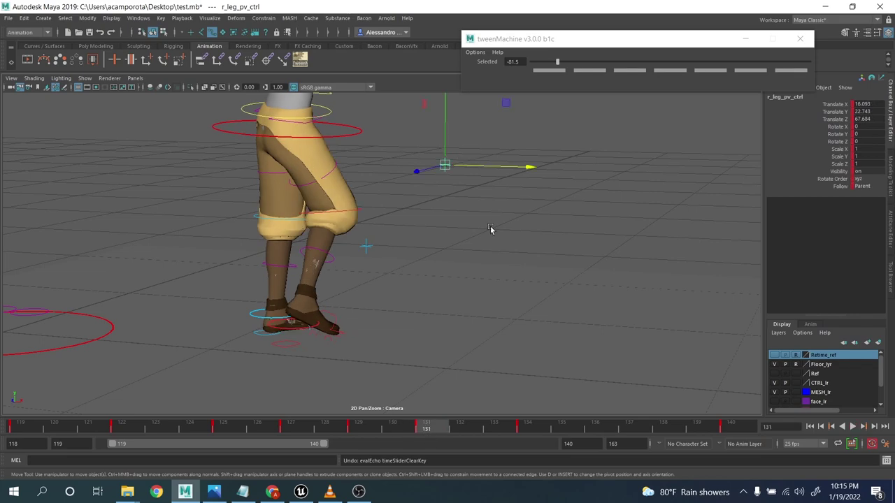
{"action": "left_click", "coordinate": [132, 81]}
{"action": "left_click", "coordinate": [245, 97]}
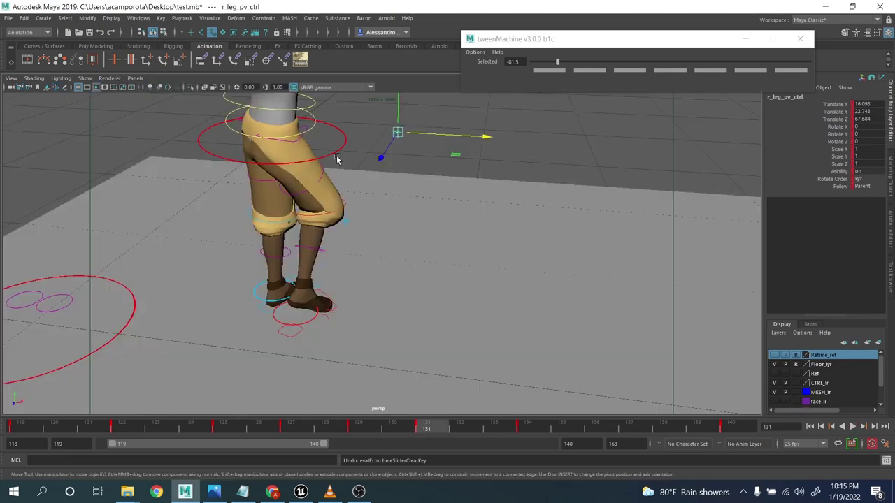
{"action": "left_click_drag", "start_coordinate": [335, 156], "coordinate": [289, 256], "text": "alt"}
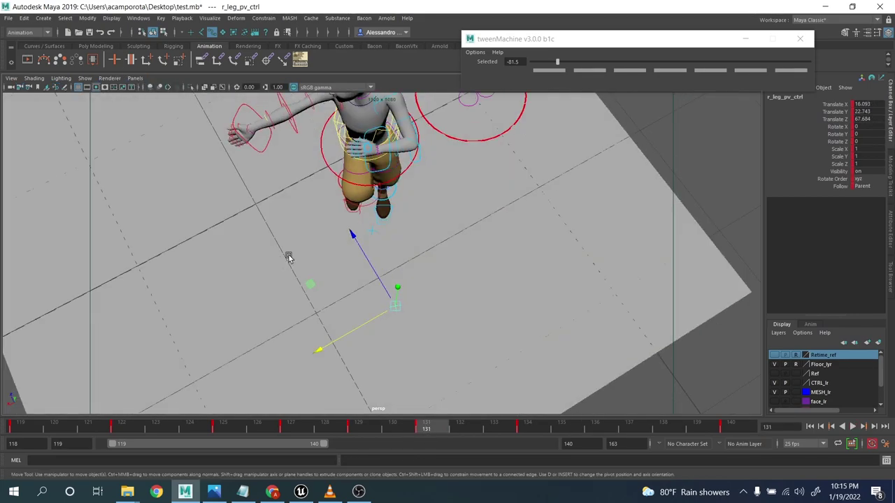
{"action": "right_click_drag", "start_coordinate": [342, 281], "coordinate": [325, 277], "text": "alt"}
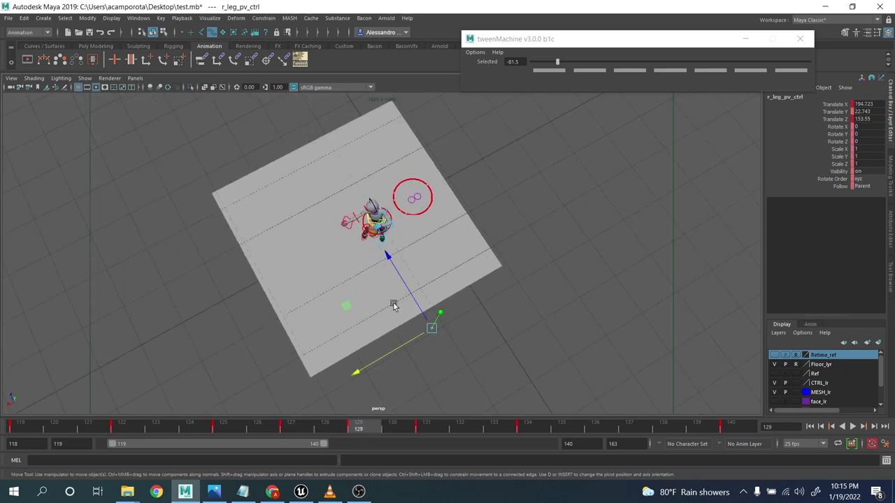
{"action": "middle_click_drag", "start_coordinate": [346, 313], "coordinate": [302, 256]}
{"action": "right_click_drag", "start_coordinate": [297, 252], "coordinate": [359, 270], "text": "alt"}
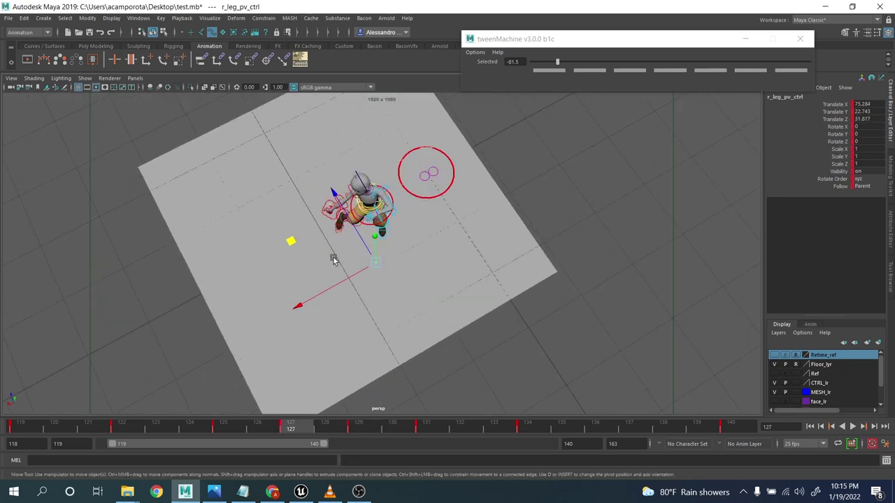
From above, realign r_leg_pv_ctrl in front of the right knee at frames 127 and 129, using X 89.614 and Z 46.646 at frame 127
{"action": "left_click_drag", "start_coordinate": [341, 293], "coordinate": [356, 294]}
{"action": "key", "text": "period"}
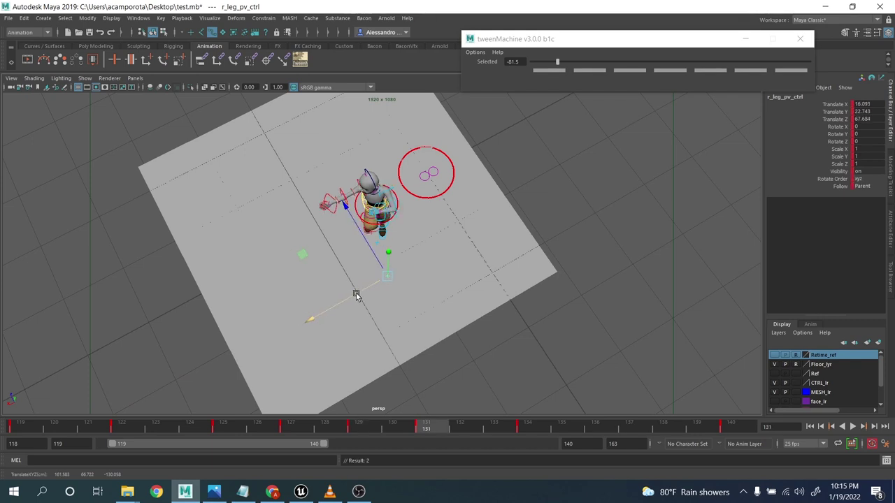
{"action": "key", "text": "comma"}
{"action": "key", "text": "comma"}
{"action": "key", "text": "period"}
{"action": "key", "text": "comma"}
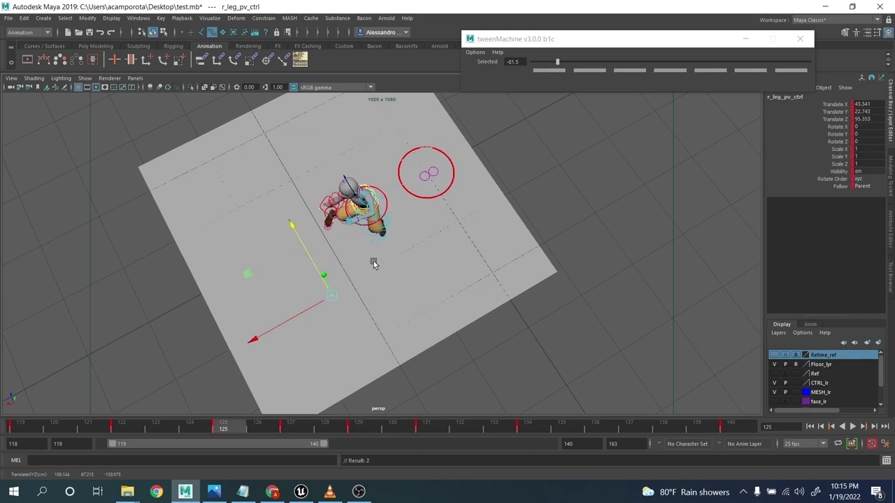
{"action": "key", "text": "period"}
{"action": "key", "text": "comma"}
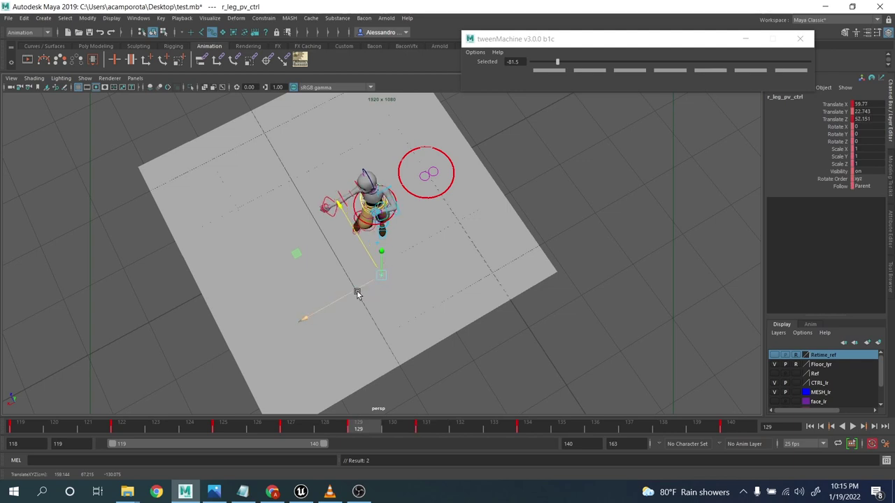
{"action": "key", "text": "period"}
At frame 134, move r_leg_pv_ctrl to about -16.455 in X and 56.074 in Z, comparing it with the neighbouring keys
{"action": "key", "text": "period"}
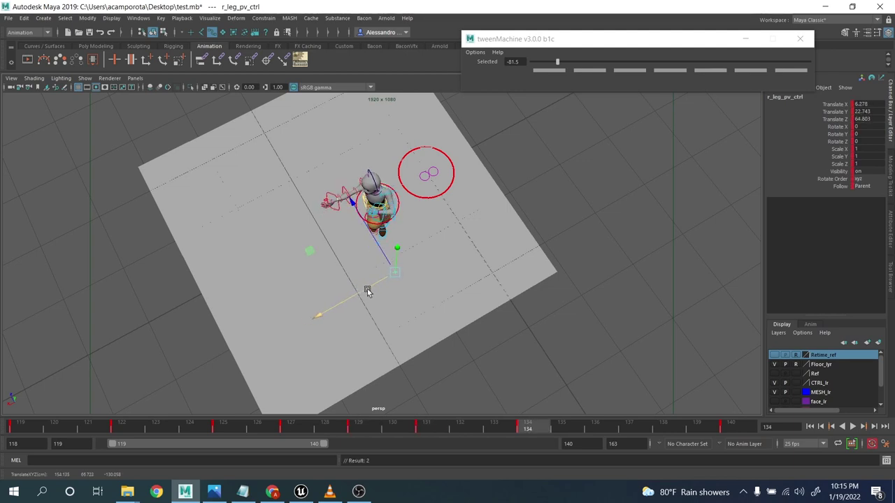
{"action": "key", "text": "comma"}
{"action": "key", "text": "period"}
{"action": "key", "text": "period"}
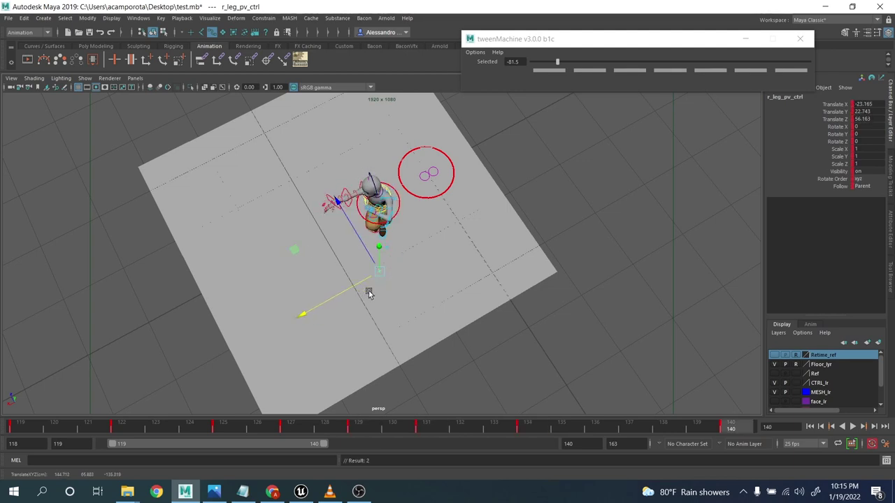
{"action": "key", "text": "comma"}
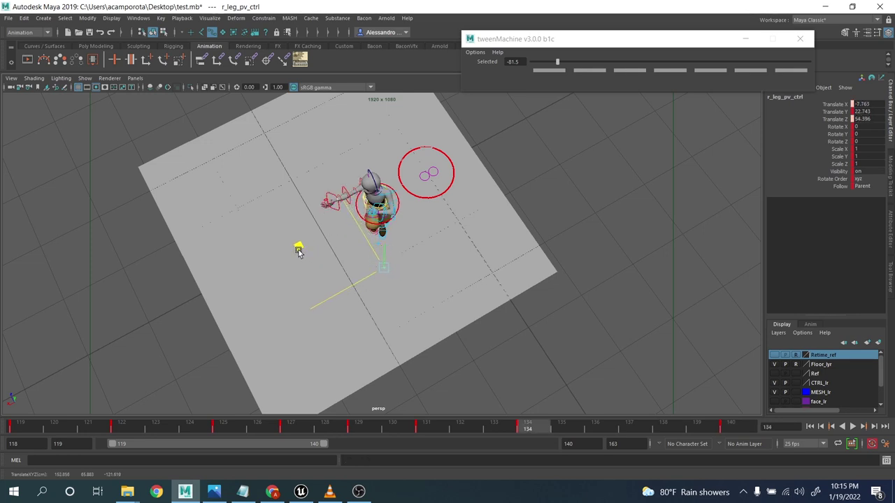
{"action": "key", "text": "period"}
{"action": "key", "text": "comma"}
{"action": "key", "text": "comma"}
{"action": "key", "text": "period"}
{"action": "key", "text": "period"}
{"action": "key", "text": "comma"}
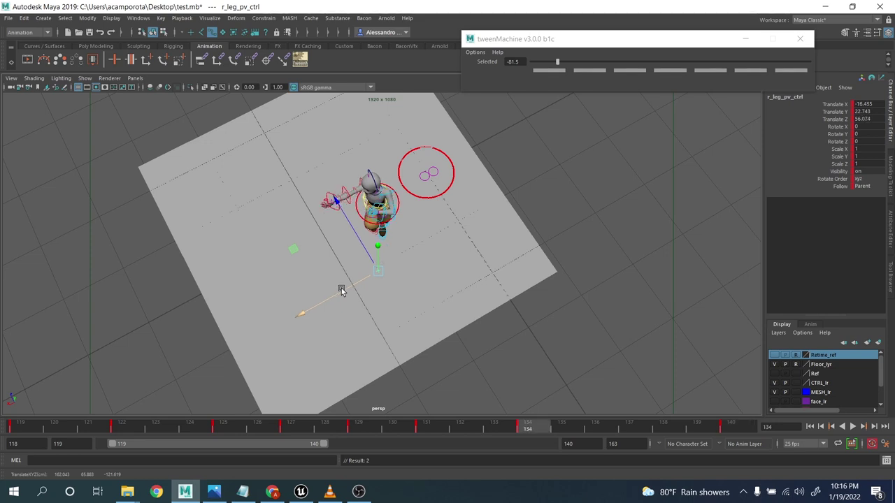
At frame 131, move r_leg_pv_ctrl to about 12.984 in X and 58.015 in Z, and check the adjacent keys
{"action": "key", "text": "comma"}
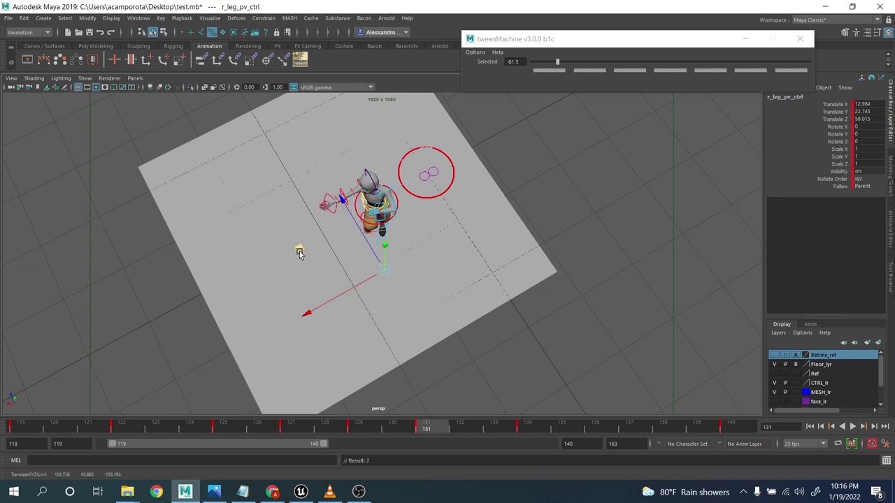
{"action": "key", "text": "period"}
{"action": "key", "text": "comma"}
{"action": "key", "text": "comma"}
{"action": "key", "text": "comma"}
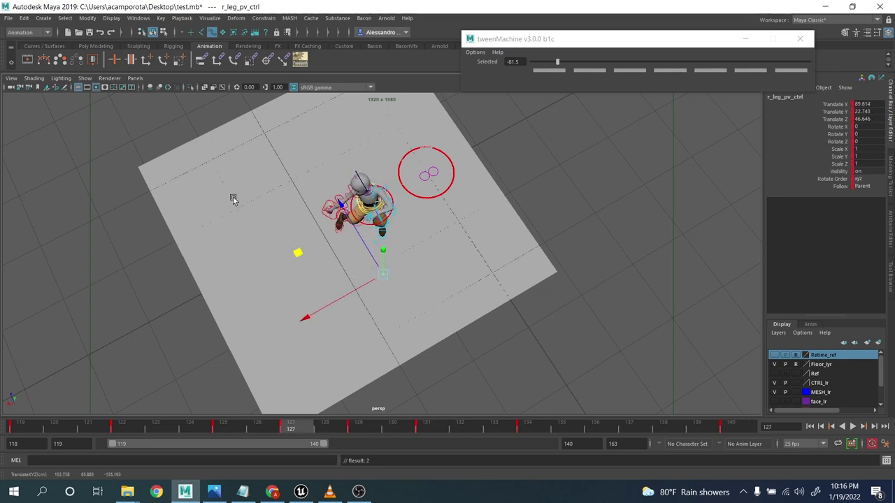
Switch back to the shot camera and play back the corrected right knee motion
{"action": "left_click", "coordinate": [136, 79]}
{"action": "mouse_move", "coordinate": [224, 89]}
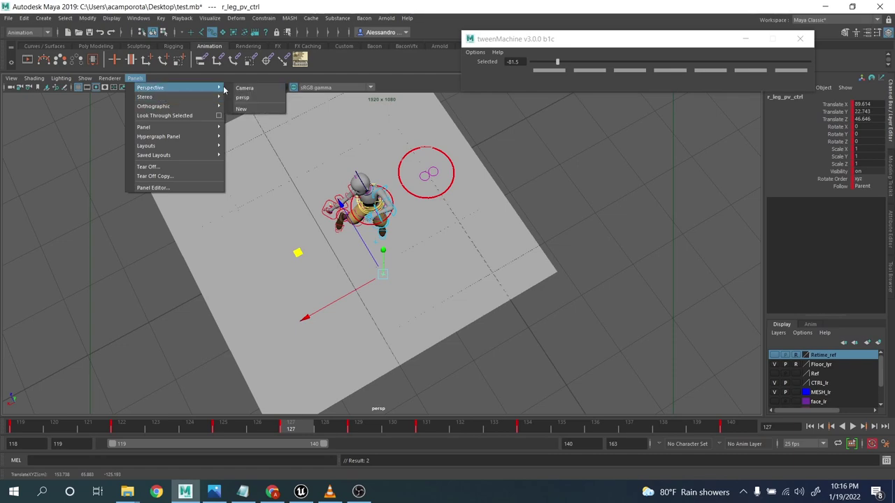
{"action": "left_click", "coordinate": [266, 90]}
{"action": "left_click", "coordinate": [852, 427]}
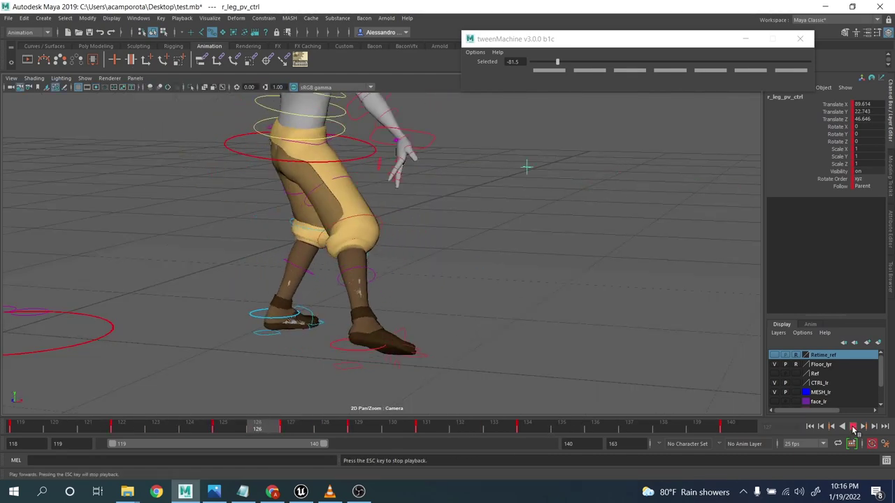
{"action": "left_click", "coordinate": [853, 427]}
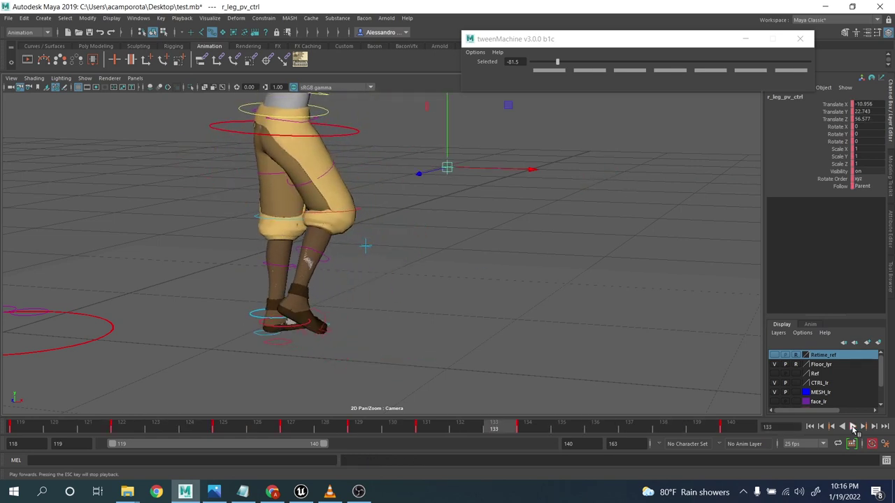
Select r_leg_knee_ctrl on the right knee and save the scene
{"action": "left_click", "coordinate": [189, 194]}
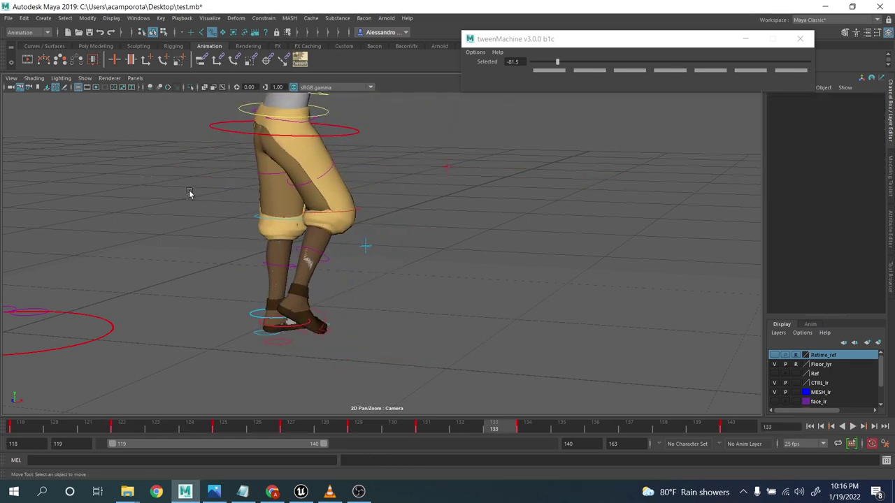
{"action": "left_click", "coordinate": [360, 212]}
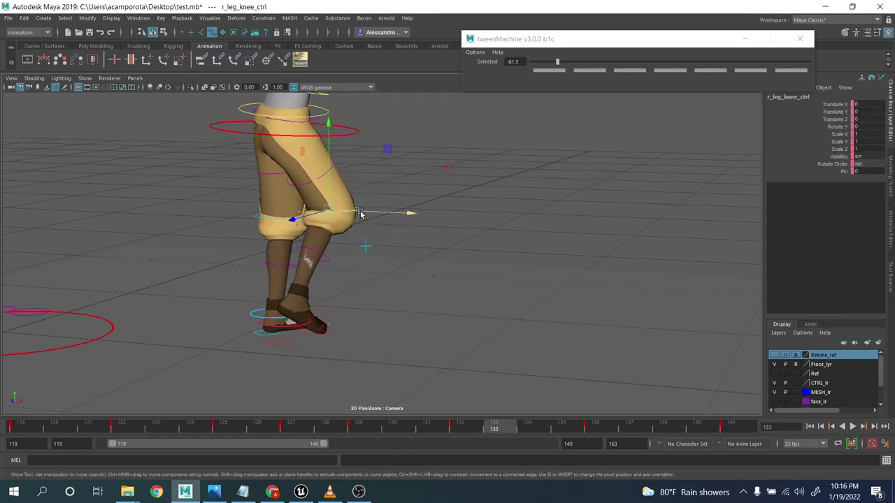
{"action": "left_click", "coordinate": [8, 18]}
{"action": "left_click", "coordinate": [33, 60]}
{"action": "left_click", "coordinate": [425, 253]}
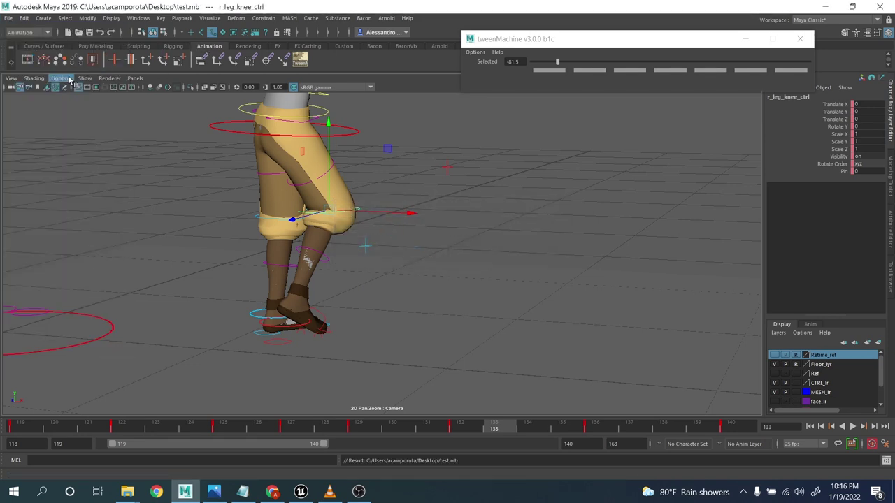
Bake the animation of r_leg_knee_ctrl with Bake Simulation and clear the selection
{"action": "left_click", "coordinate": [217, 20]}
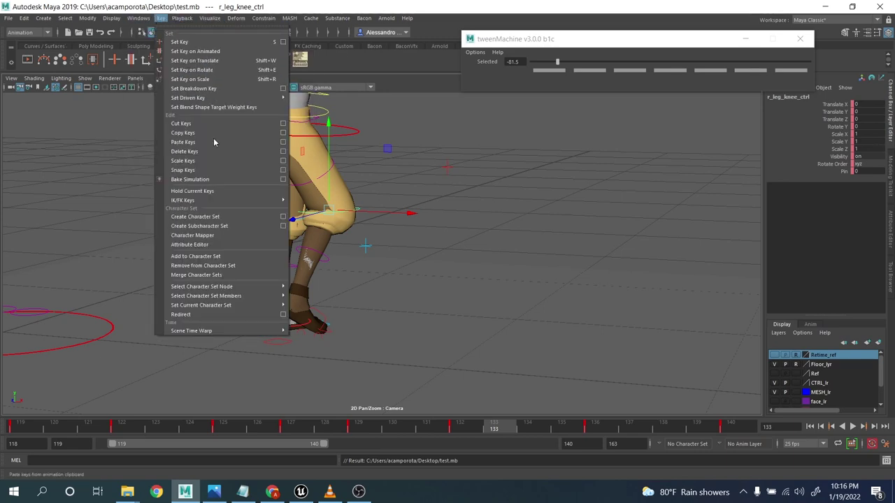
{"action": "left_click", "coordinate": [214, 179]}
{"action": "left_click", "coordinate": [447, 229]}
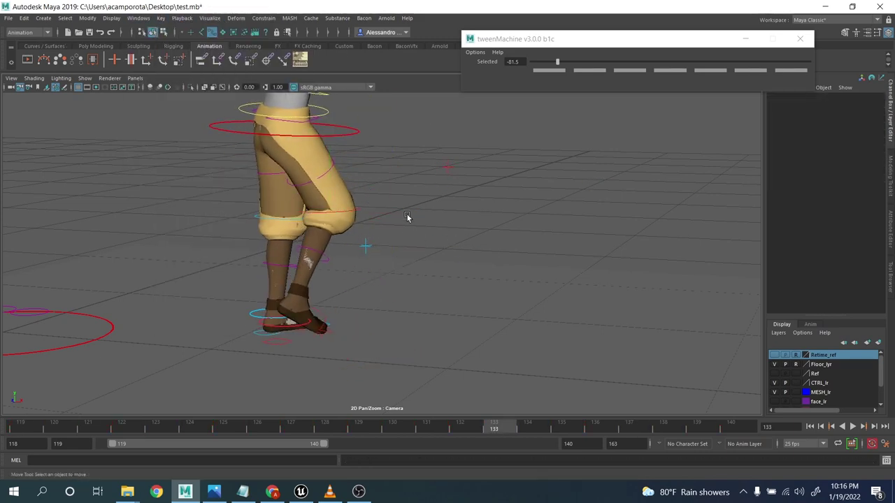
Create a motion trail for r_leg_knee_ctrl and view the scene through the persp camera
{"action": "left_click", "coordinate": [355, 210]}
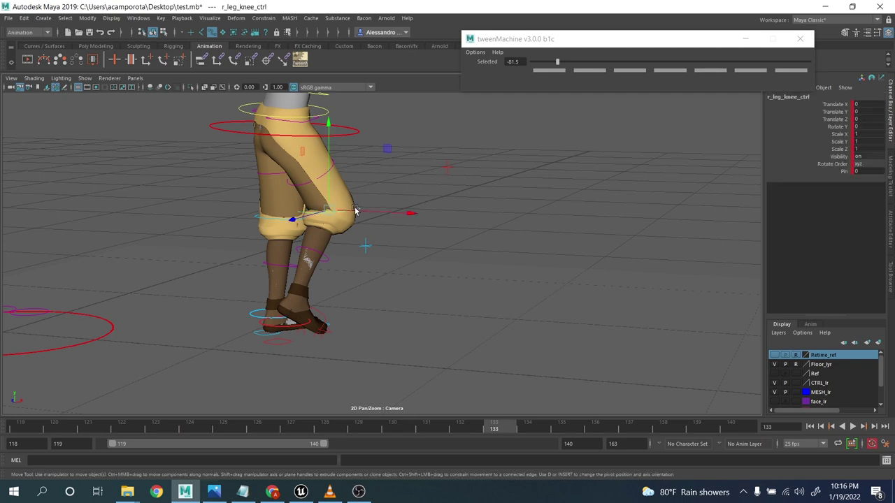
{"action": "left_click", "coordinate": [55, 60]}
{"action": "left_click", "coordinate": [135, 78]}
{"action": "mouse_move", "coordinate": [167, 88]}
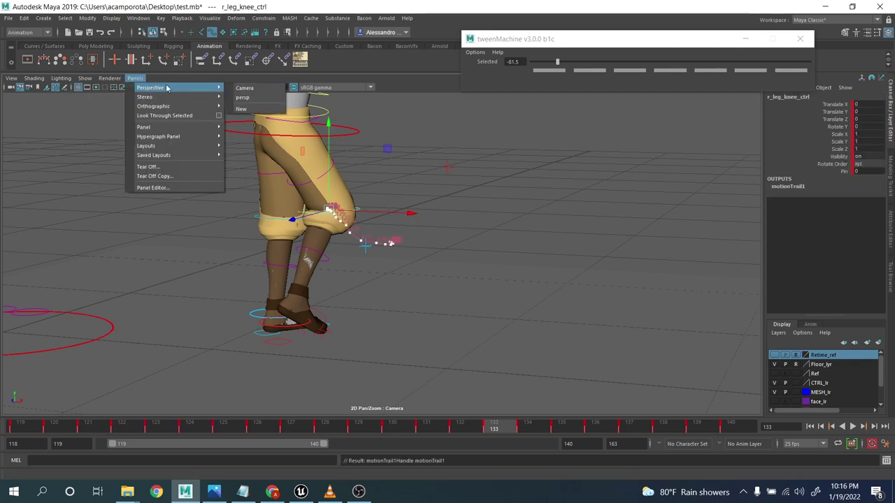
{"action": "left_click", "coordinate": [243, 98]}
At frames 133 and 132, smooth r_leg_knee_ctrl's trail from above, using about X -0.526, Y 0.042, Z 0.686 at frame 132
{"action": "left_click_drag", "start_coordinate": [361, 194], "coordinate": [365, 223], "text": "alt"}
{"action": "right_click_drag", "start_coordinate": [365, 222], "coordinate": [419, 237], "text": "alt"}
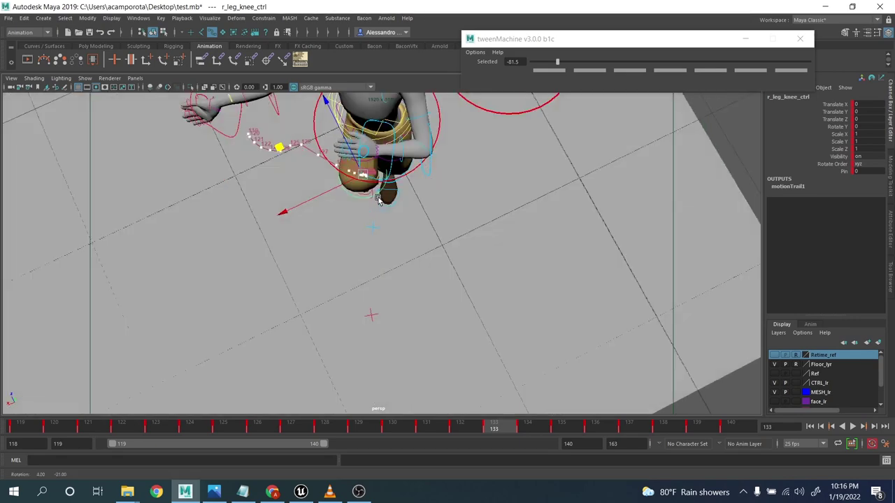
{"action": "left_click_drag", "start_coordinate": [406, 238], "coordinate": [388, 183], "text": "alt"}
{"action": "middle_click_drag", "start_coordinate": [387, 183], "coordinate": [386, 213], "text": "alt"}
{"action": "right_click_drag", "start_coordinate": [386, 213], "coordinate": [413, 223], "text": "alt"}
{"action": "left_click_drag", "start_coordinate": [413, 224], "coordinate": [360, 207], "text": "alt"}
{"action": "middle_click_drag", "start_coordinate": [360, 208], "coordinate": [396, 284], "text": "alt"}
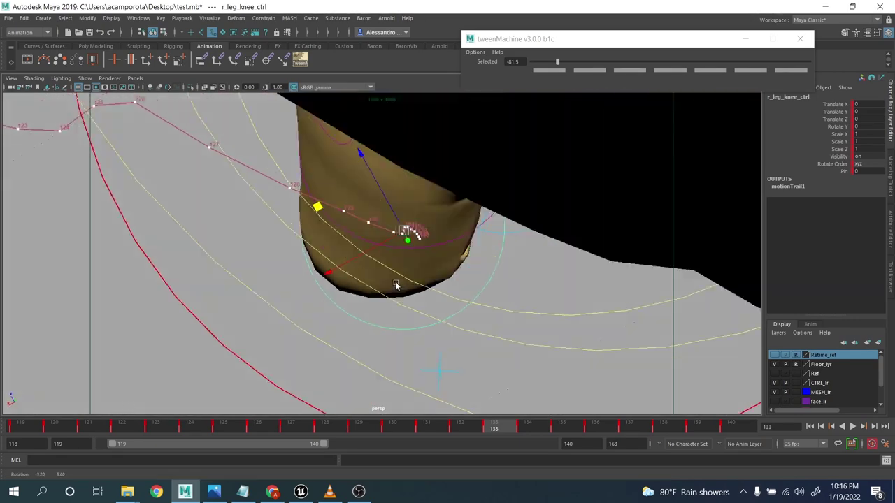
{"action": "right_click_drag", "start_coordinate": [396, 284], "coordinate": [407, 274], "text": "alt"}
{"action": "mouse_move", "coordinate": [420, 251]}
{"action": "middle_mouse_down", "text": "alt"}
{"action": "mouse_move", "coordinate": [413, 267]}
{"action": "mouse_move", "coordinate": [409, 252]}
{"action": "middle_mouse_up", "text": "alt"}
{"action": "scroll", "coordinate": [413, 266], "scroll_direction": "up", "scroll_amount": 1}
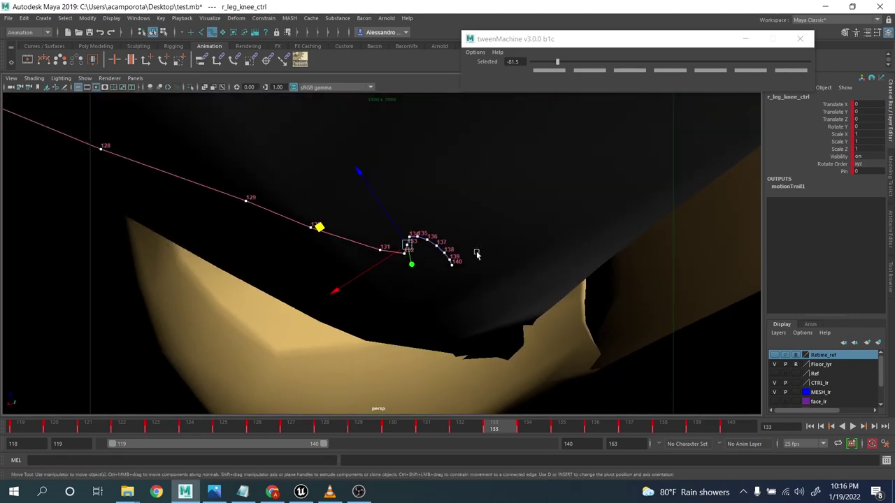
{"action": "left_click_drag", "start_coordinate": [320, 230], "coordinate": [301, 226]}
{"action": "key", "text": "comma"}
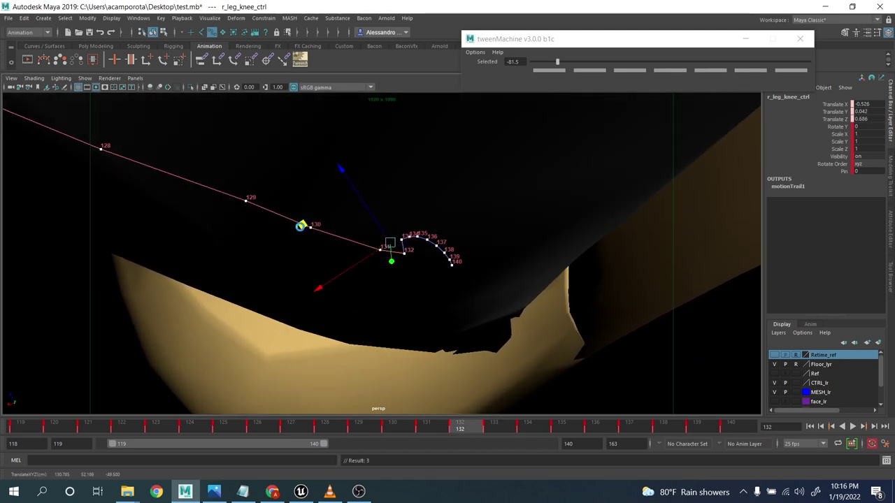
Check the frames around 132 and move r_leg_knee_ctrl at frame 131 to about X -0.587, Y 0.076, Z 0.577
{"action": "key", "text": "period"}
{"action": "key", "text": "period"}
{"action": "key", "text": "period"}
{"action": "key", "text": "comma"}
{"action": "key", "text": "comma"}
{"action": "key", "text": "comma"}
{"action": "key", "text": "comma"}
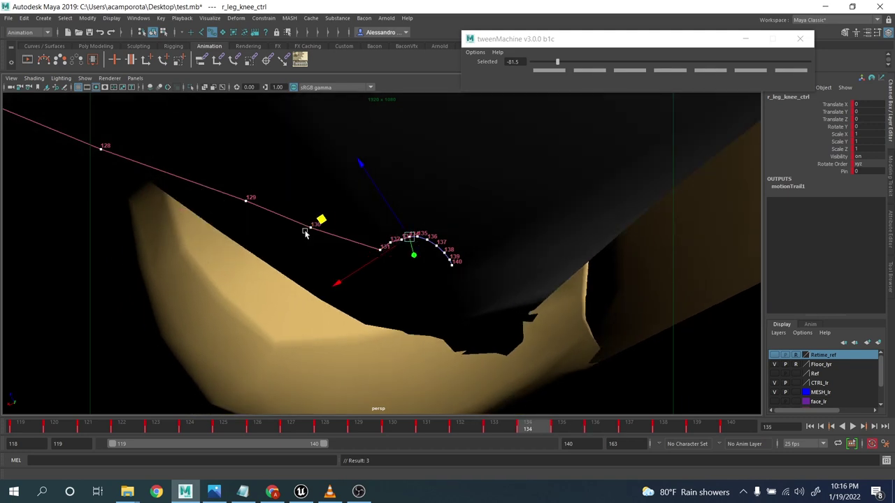
{"action": "key", "text": "period"}
{"action": "key", "text": "comma"}
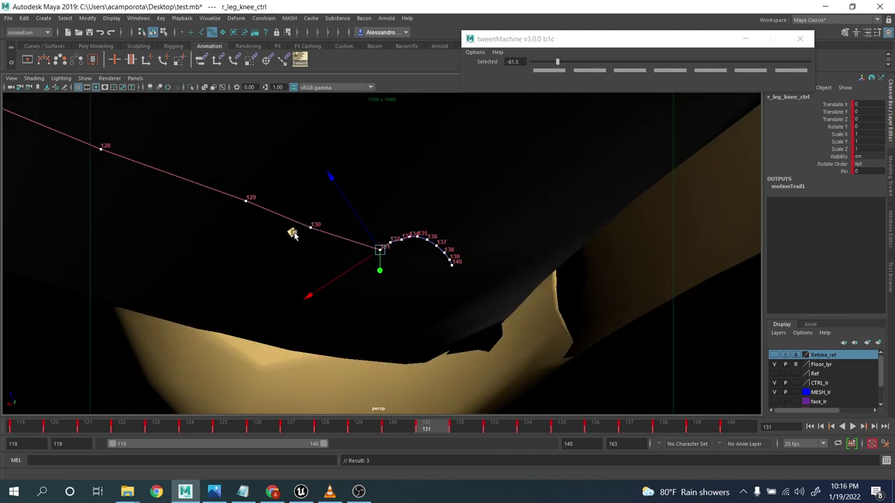
{"action": "middle_click_drag", "start_coordinate": [293, 235], "coordinate": [280, 230]}
{"action": "key", "text": "period"}
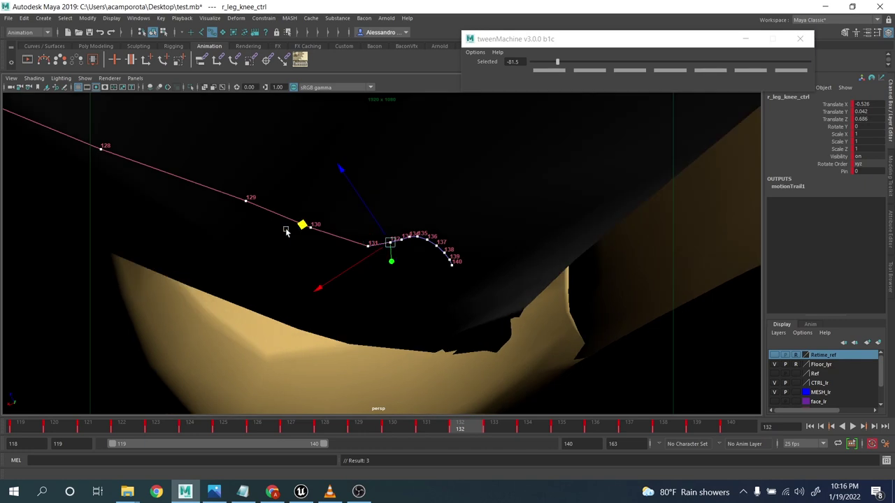
{"action": "key", "text": "comma"}
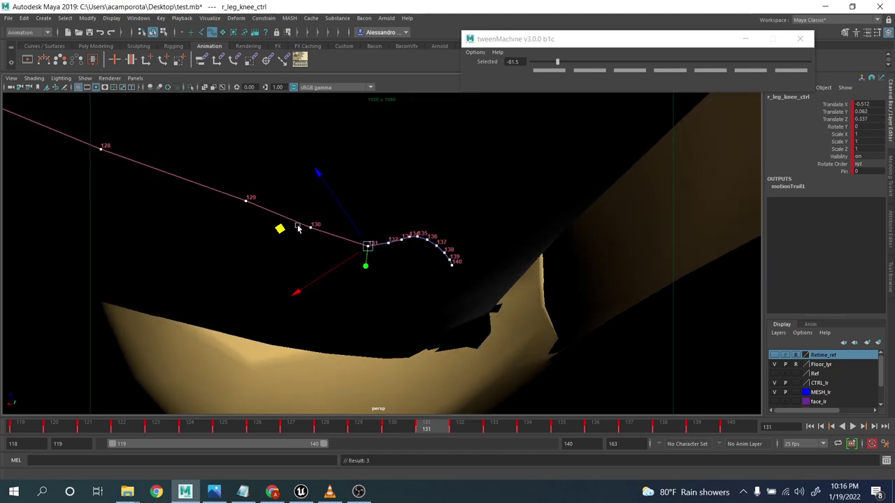
{"action": "left_click_drag", "start_coordinate": [339, 221], "coordinate": [338, 207]}
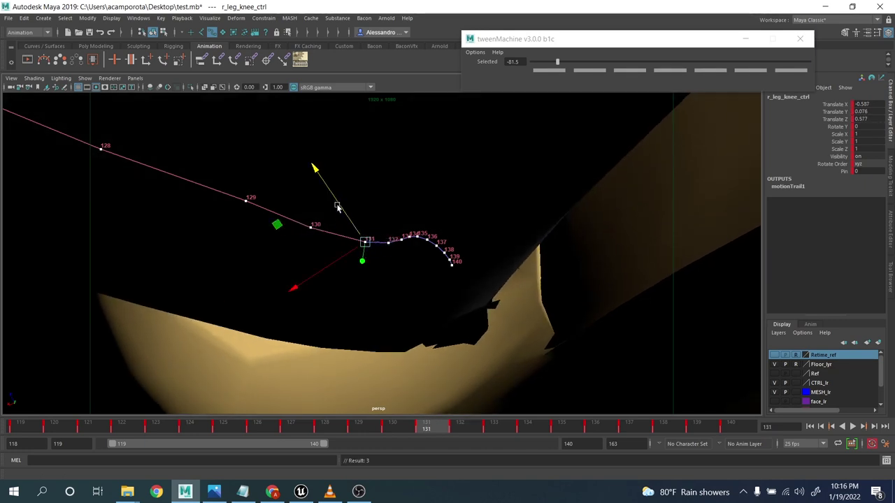
At frame 130, move r_leg_knee_ctrl to about X 0.144, Y -0.02, Z 0.047
{"action": "key", "text": "comma"}
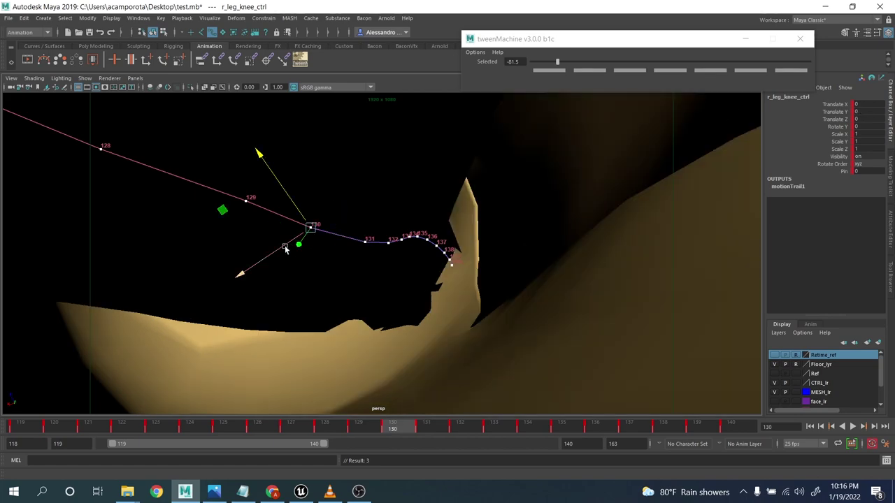
{"action": "left_click_drag", "start_coordinate": [284, 246], "coordinate": [288, 239]}
{"action": "scroll", "coordinate": [287, 238], "scroll_direction": "down", "scroll_amount": 5}
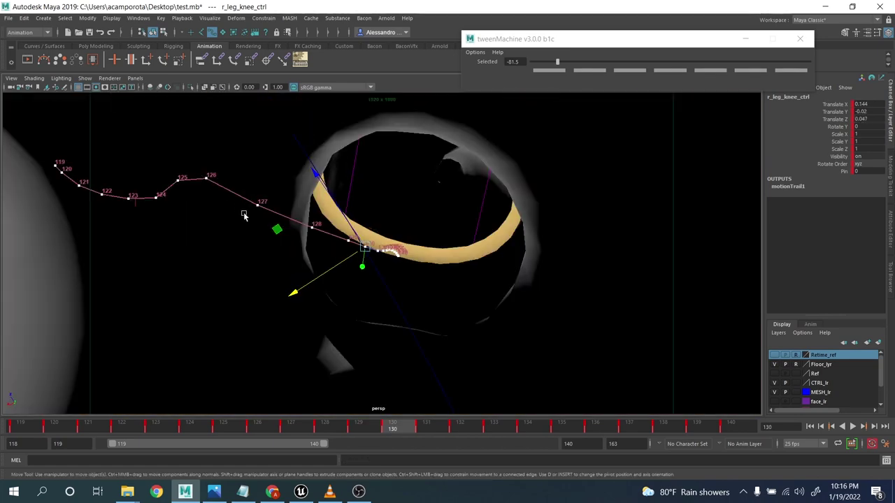
Straighten the knee trail at frames 126 and 125, moving r_leg_knee_ctrl to about X 1.944, Y -1.491, Z -2.628 at frame 125
{"action": "left_click_drag", "start_coordinate": [260, 212], "coordinate": [309, 184], "text": "alt"}
{"action": "key", "text": "period"}
{"action": "key", "text": "period"}
{"action": "key", "text": "comma"}
{"action": "key", "text": "comma"}
{"action": "key", "text": "comma"}
{"action": "key", "text": "comma"}
{"action": "key", "text": "comma"}
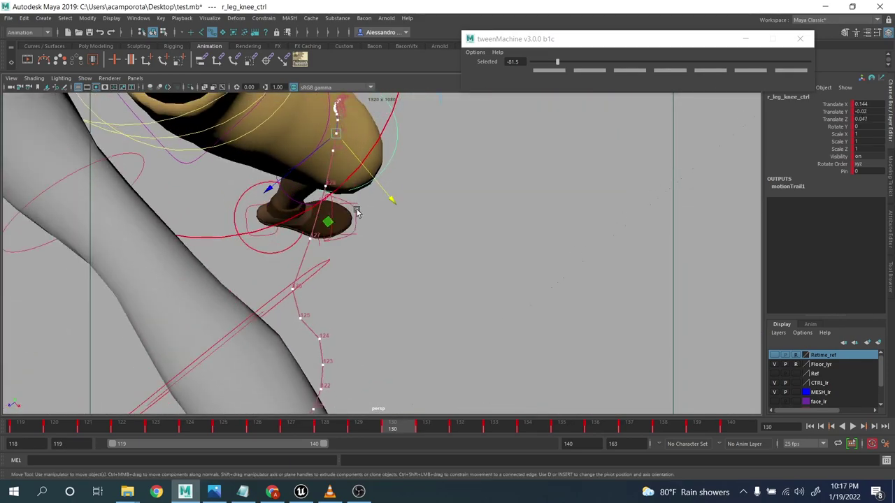
{"action": "key", "text": "comma"}
{"action": "left_click_drag", "start_coordinate": [267, 310], "coordinate": [295, 326]}
{"action": "key", "text": "comma"}
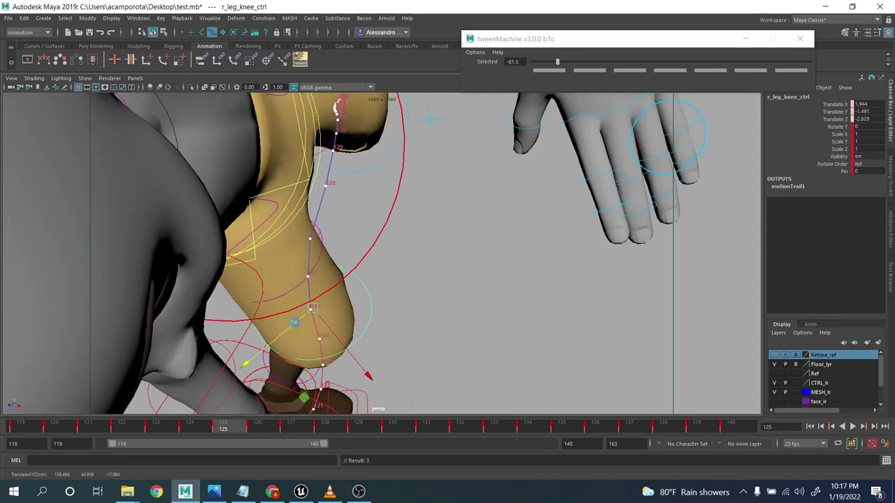
Move r_leg_knee_ctrl to about X -0.223, Y -0.061, Z -0.82 at frame 127, and nudge it slightly at frame 128
{"action": "key", "text": "alt+period"}
{"action": "key", "text": "alt+period"}
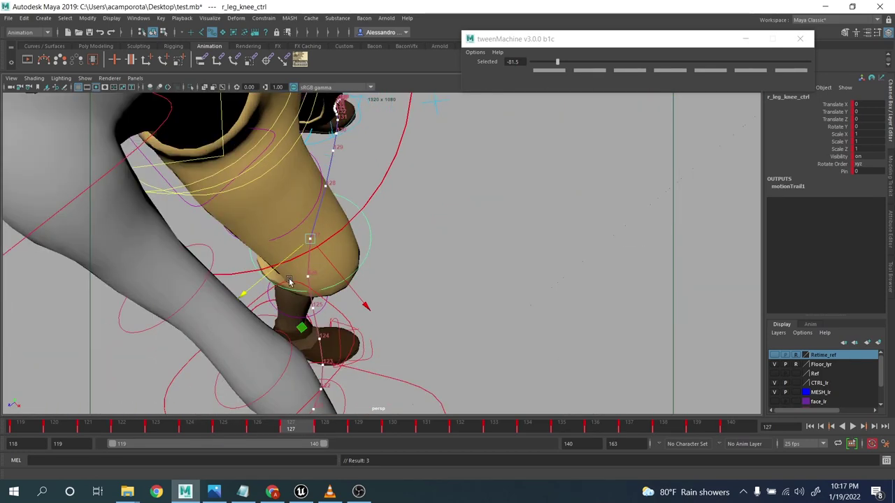
{"action": "left_click_drag", "start_coordinate": [274, 272], "coordinate": [278, 269]}
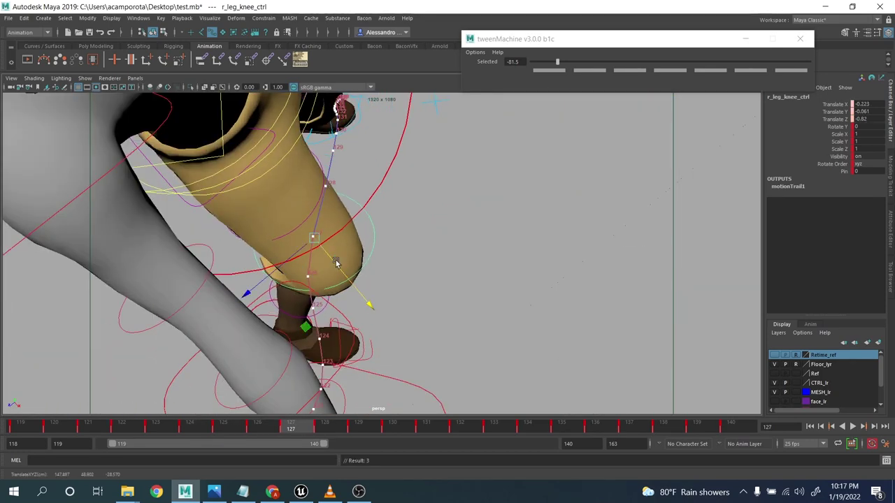
{"action": "key", "text": "alt+period"}
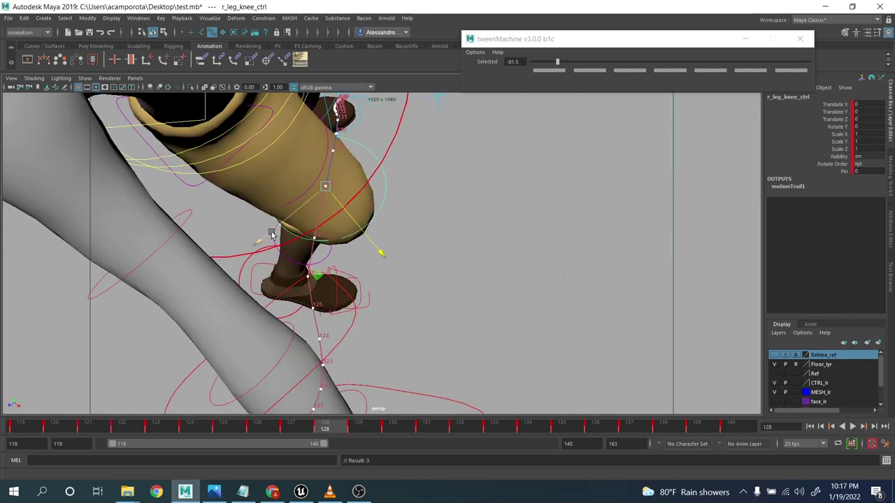
{"action": "left_click_drag", "start_coordinate": [271, 232], "coordinate": [278, 234]}
From the side, adjust r_leg_knee_ctrl's height at frame 126, placing it at about X 2.391, Y -1.488, Z -4.312
{"action": "key", "text": "alt+comma"}
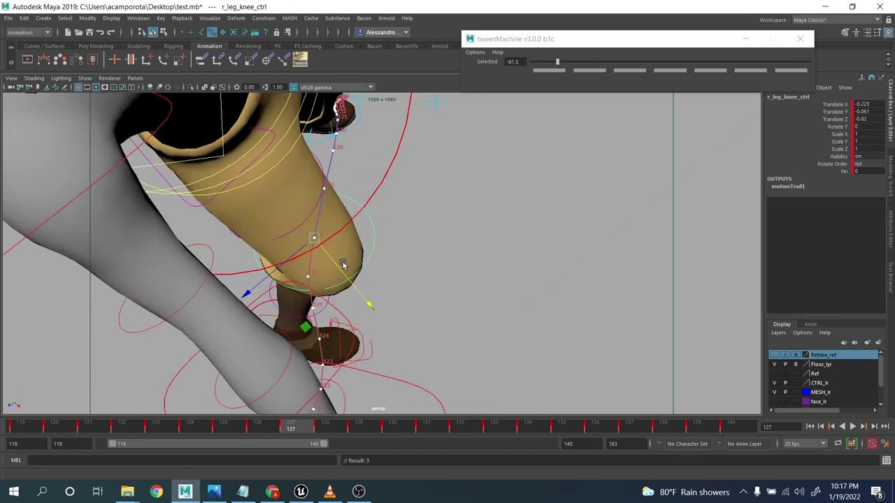
{"action": "key", "text": "alt+comma"}
{"action": "left_click_drag", "start_coordinate": [280, 300], "coordinate": [404, 221]}
{"action": "scroll", "coordinate": [282, 296], "scroll_direction": "down", "scroll_amount": 4}
{"action": "scroll", "coordinate": [400, 250], "scroll_direction": "up", "scroll_amount": 5}
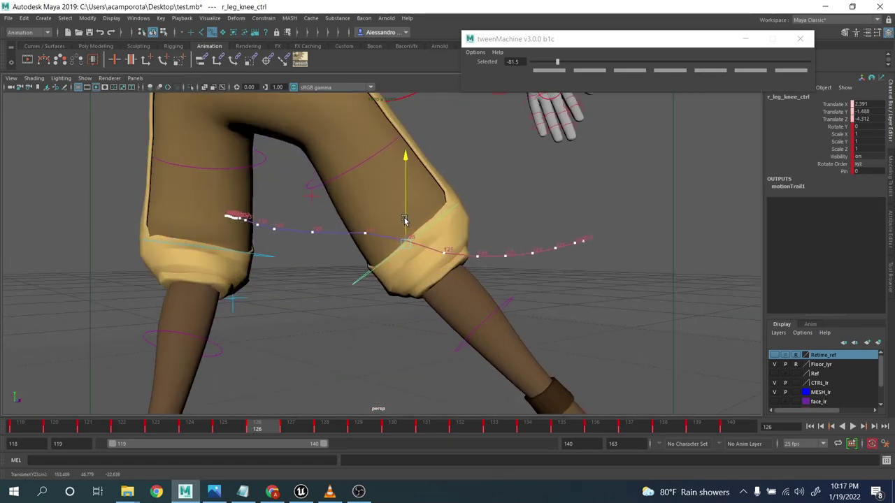
Compare the neighbouring frames and lower r_leg_knee_ctrl at frame 127 to about X 0.228, Y 0.739, Z -1.002
{"action": "key", "text": "comma"}
{"action": "key", "text": "period"}
{"action": "key", "text": "period"}
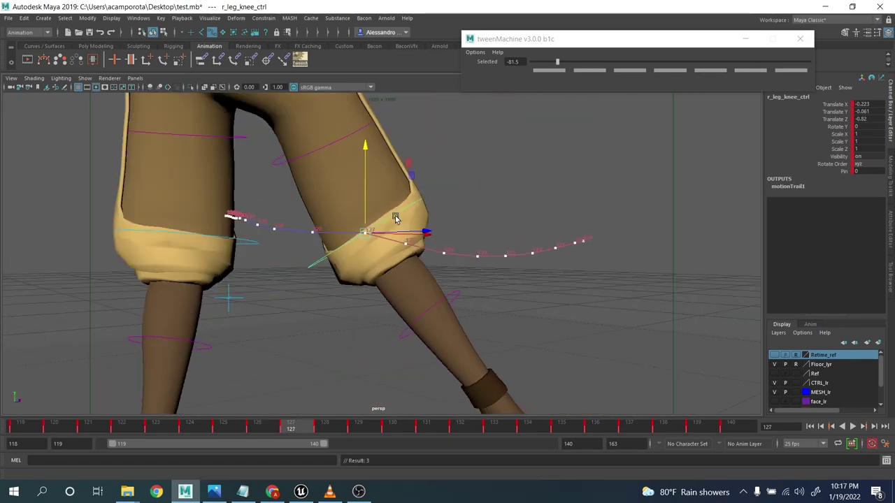
{"action": "left_click_drag", "start_coordinate": [364, 210], "coordinate": [361, 212]}
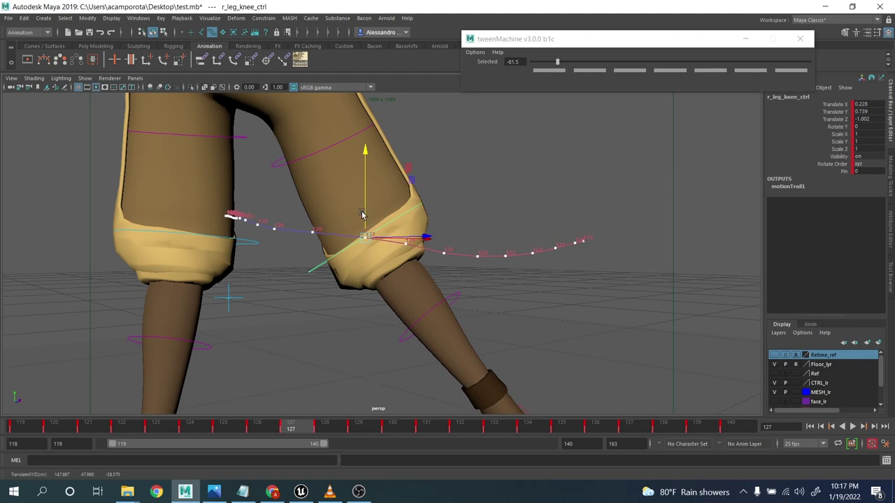
Reposition the right knee control at frames 129 and 126 to smooth its motion trail
{"action": "key", "text": "alt+period"}
{"action": "key", "text": "alt+period"}
{"action": "left_click_drag", "start_coordinate": [277, 210], "coordinate": [273, 204]}
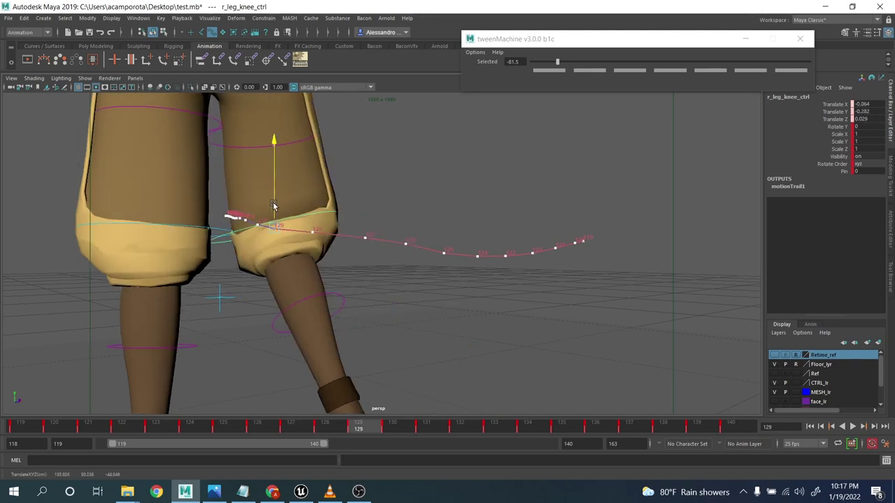
{"action": "key", "text": "alt+comma"}
{"action": "key", "text": "alt+comma"}
{"action": "key", "text": "alt+comma"}
{"action": "left_click_drag", "start_coordinate": [401, 218], "coordinate": [406, 220]}
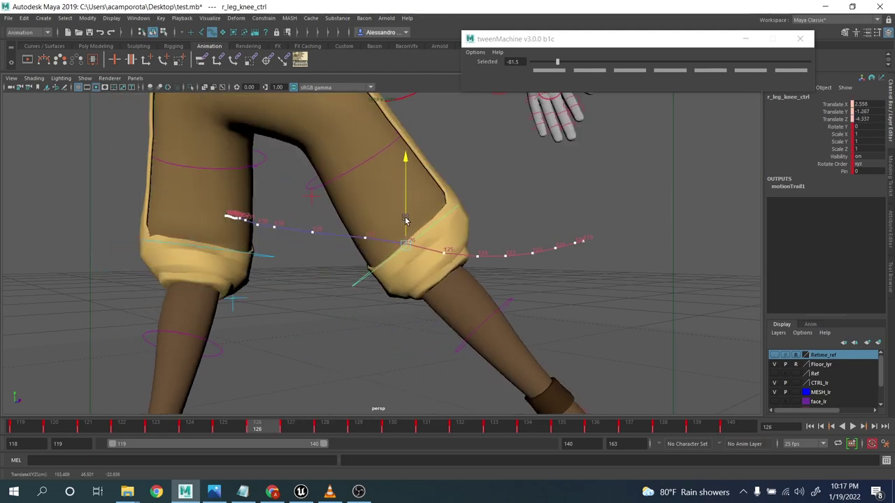
Delete the right knee's motionTrail1Handle using the Outliner, and close the Outliner
{"action": "left_click", "coordinate": [139, 19]}
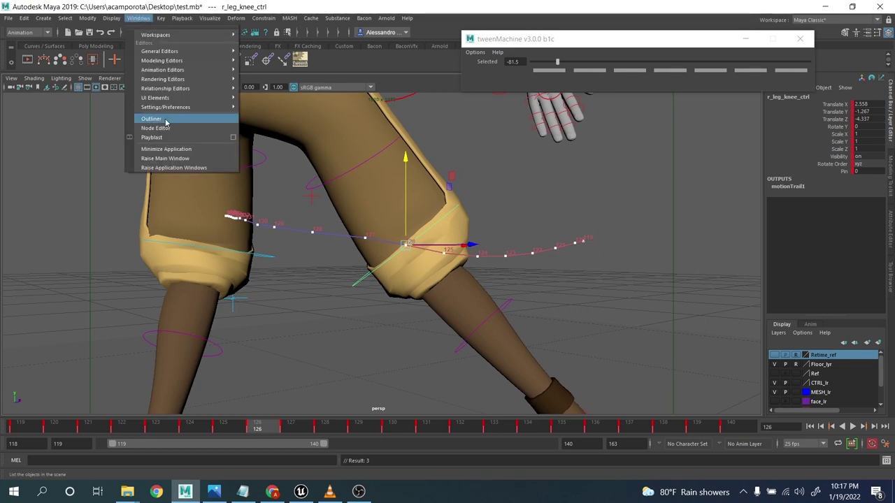
{"action": "left_click", "coordinate": [165, 123]}
{"action": "left_click", "coordinate": [629, 162]}
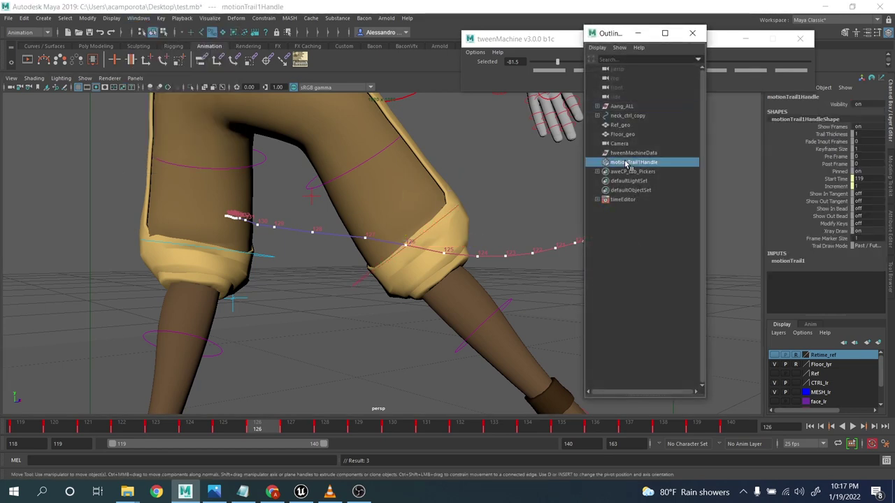
{"action": "key", "text": "Delete"}
{"action": "left_click", "coordinate": [692, 33]}
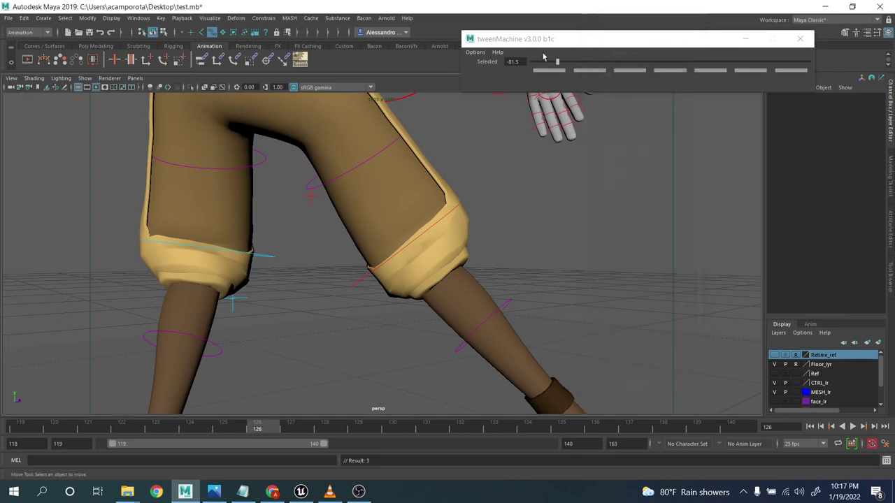
Play the animation through the shot Camera to review the leg motion, and stop playback
{"action": "left_click", "coordinate": [132, 78]}
{"action": "left_click", "coordinate": [248, 94]}
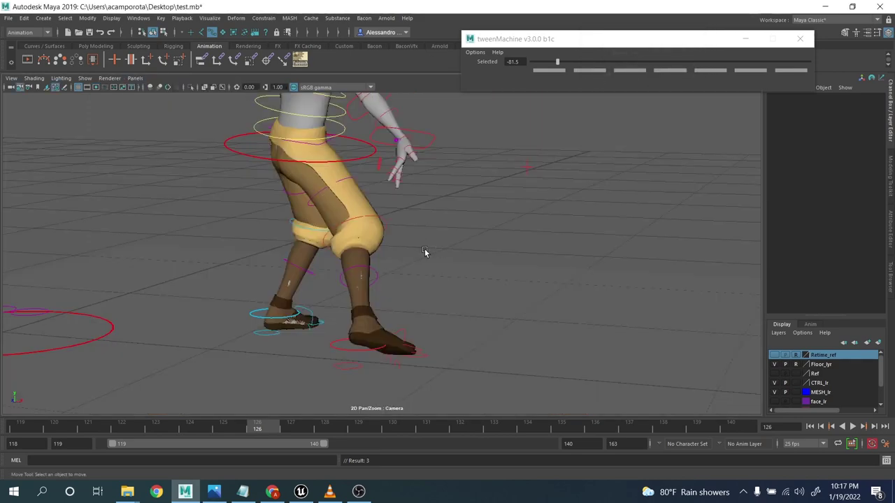
{"action": "left_click", "coordinate": [852, 427]}
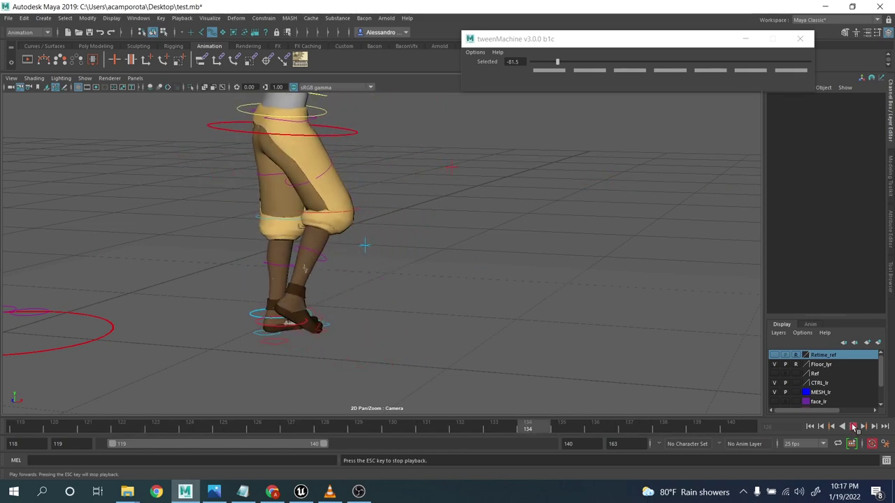
{"action": "left_click", "coordinate": [853, 428]}
Return to the persp view and bake the left knee control's animation onto every frame
{"action": "left_click", "coordinate": [135, 78]}
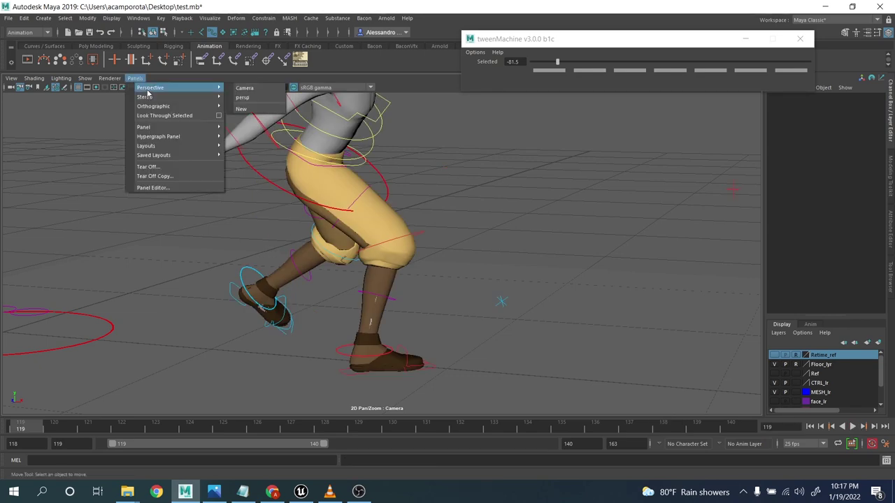
{"action": "left_click", "coordinate": [261, 98]}
{"action": "left_click_drag", "start_coordinate": [349, 202], "coordinate": [399, 256], "text": "alt"}
{"action": "left_click", "coordinate": [453, 263]}
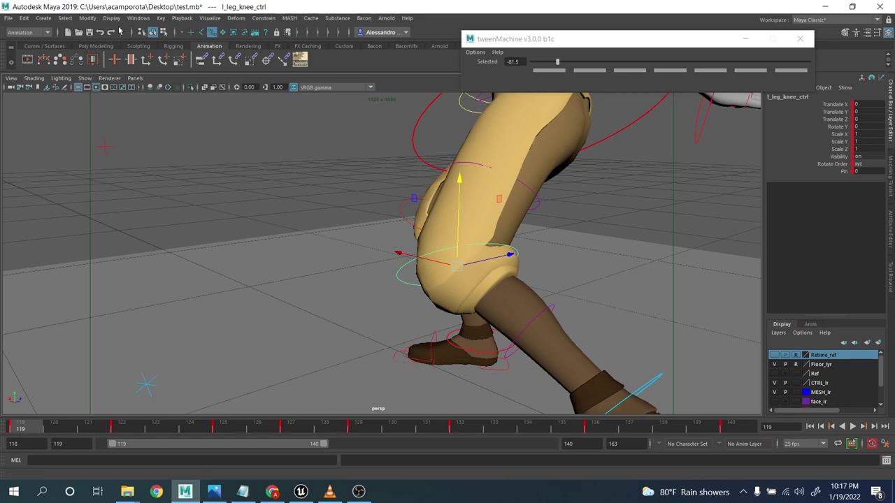
{"action": "left_click", "coordinate": [161, 18]}
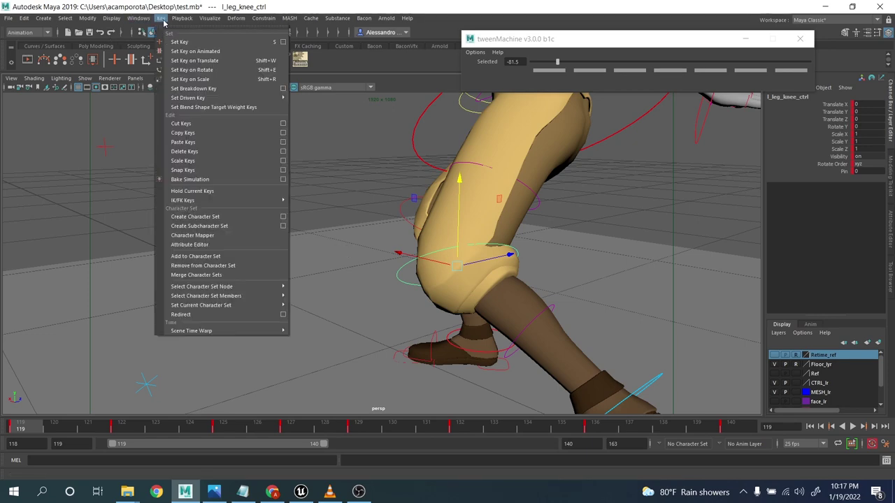
{"action": "left_click", "coordinate": [213, 180]}
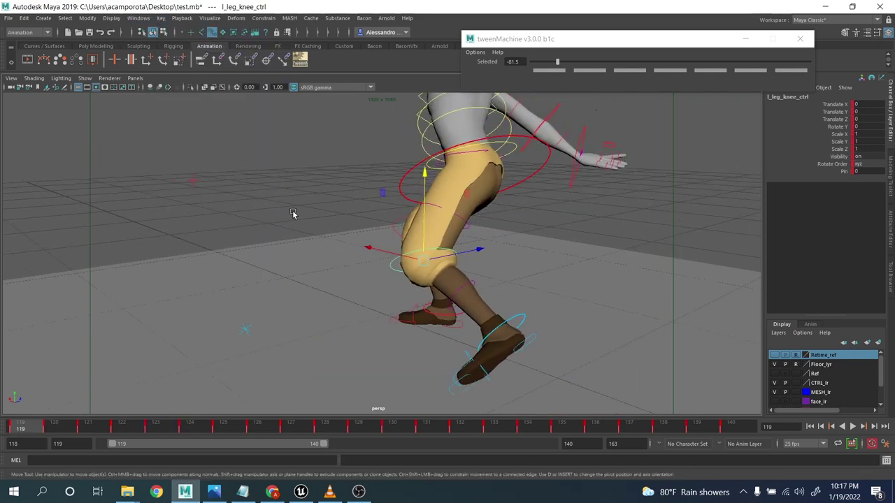
Create an editable motion trail for the left knee control
{"action": "right_click_drag", "start_coordinate": [242, 203], "coordinate": [264, 217], "text": "alt"}
{"action": "left_click", "coordinate": [265, 217]}
{"action": "left_click", "coordinate": [335, 249]}
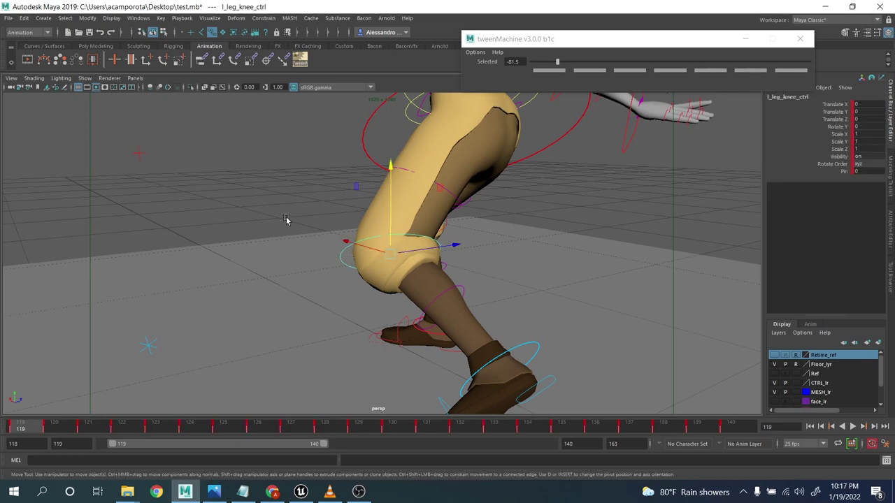
{"action": "left_click", "coordinate": [40, 59]}
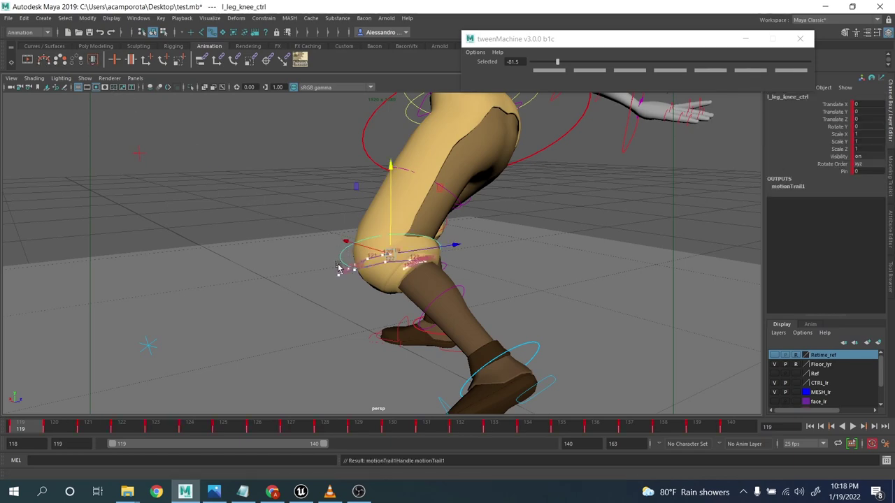
Examine the left knee's motion trail from several angles while scrubbing and playing the animation
{"action": "left_click_drag", "start_coordinate": [341, 268], "coordinate": [365, 293], "text": "alt"}
{"action": "middle_click_drag", "start_coordinate": [364, 294], "coordinate": [293, 209], "text": "alt"}
{"action": "left_click_drag", "start_coordinate": [294, 210], "coordinate": [379, 276], "text": "alt"}
{"action": "left_click_drag", "start_coordinate": [430, 432], "coordinate": [376, 402]}
{"action": "left_click_drag", "start_coordinate": [378, 375], "coordinate": [365, 269], "text": "alt"}
{"action": "middle_click_drag", "start_coordinate": [365, 270], "coordinate": [369, 262], "text": "alt"}
{"action": "left_click_drag", "start_coordinate": [369, 262], "coordinate": [321, 275], "text": "alt"}
{"action": "key", "text": "alt+v"}
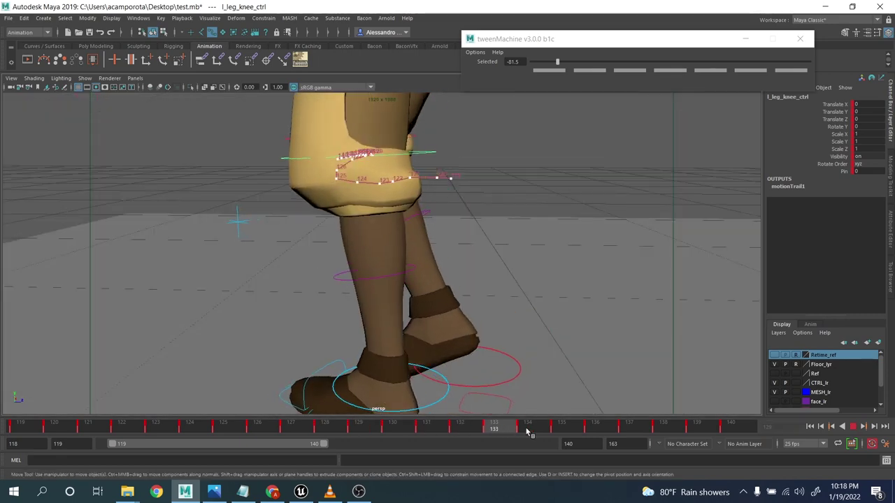
Delete the left knee control's keys from frame 130 through frame 139
{"action": "left_click_drag", "start_coordinate": [629, 391], "coordinate": [452, 352], "text": "alt"}
{"action": "scroll", "coordinate": [451, 351], "scroll_direction": "up", "scroll_amount": 10}
{"action": "left_click_drag", "start_coordinate": [481, 430], "coordinate": [681, 439]}
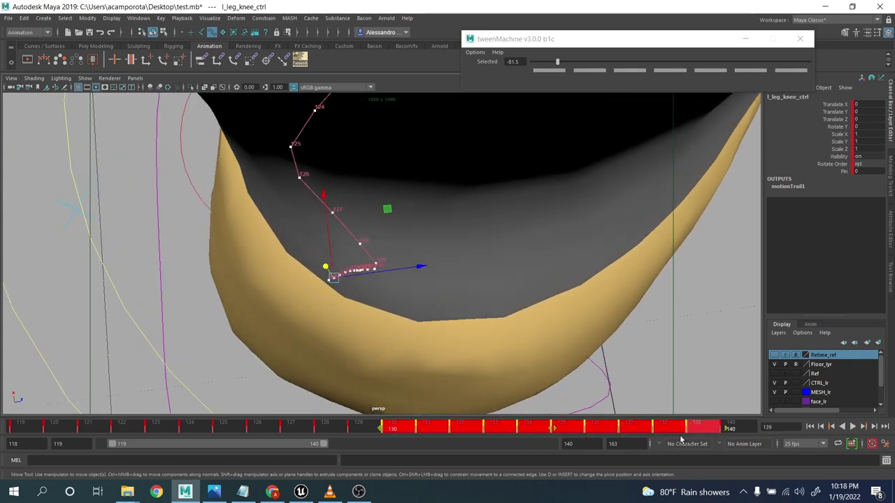
{"action": "right_click", "coordinate": [668, 432]}
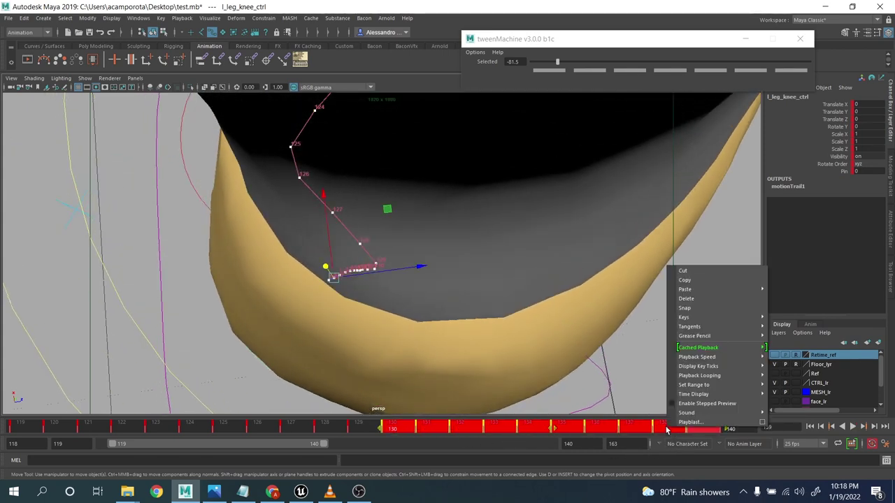
{"action": "left_click", "coordinate": [692, 301]}
Shift the left knee control along its Z handle at frames 129, 128 and 127 to smooth the trail
{"action": "left_click", "coordinate": [361, 424]}
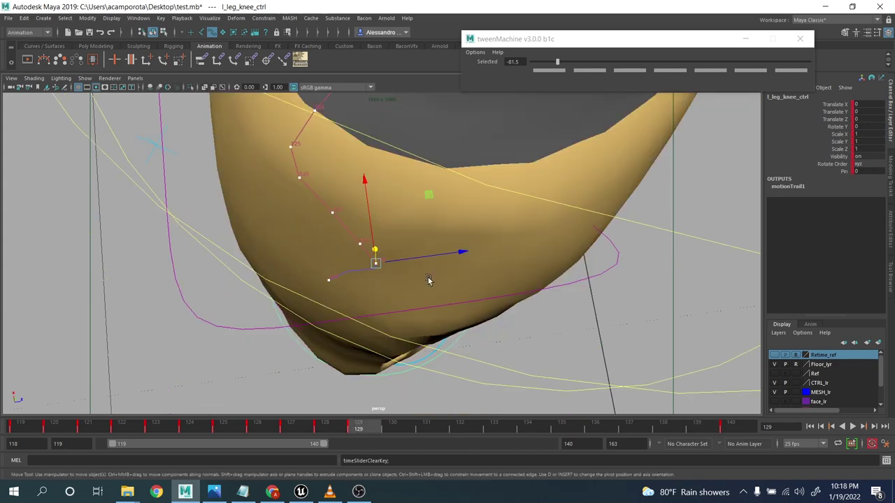
{"action": "left_click_drag", "start_coordinate": [418, 259], "coordinate": [381, 259]}
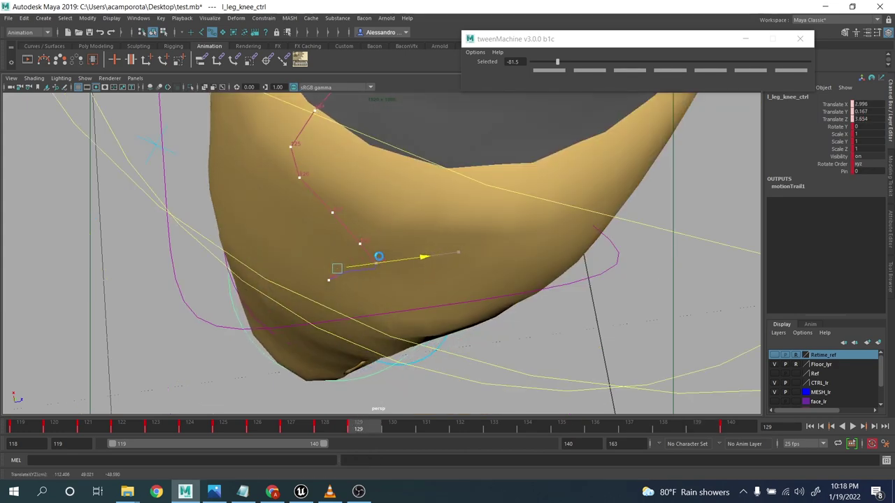
{"action": "mouse_move", "coordinate": [358, 318]}
{"action": "left_mouse_down", "text": "alt"}
{"action": "mouse_move", "coordinate": [346, 274]}
{"action": "mouse_move", "coordinate": [356, 316]}
{"action": "left_mouse_up", "text": "alt"}
{"action": "scroll", "coordinate": [356, 316], "scroll_direction": "up", "scroll_amount": 2}
{"action": "left_click", "coordinate": [327, 428]}
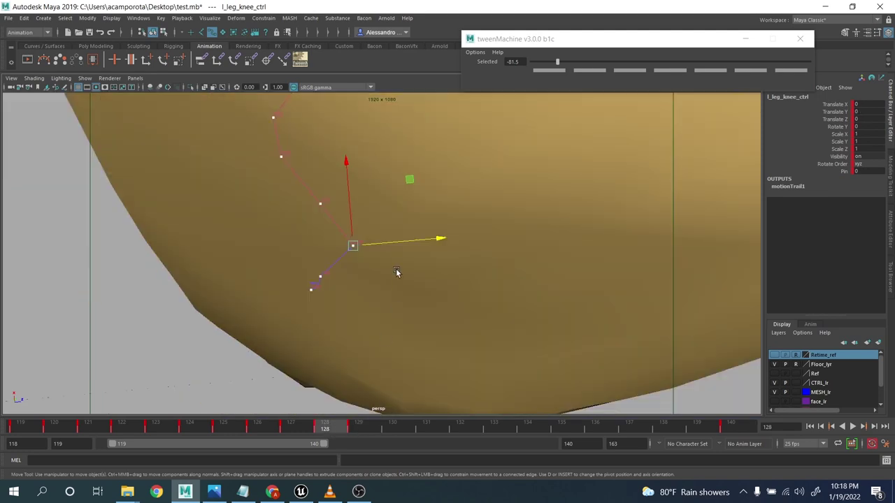
{"action": "left_click_drag", "start_coordinate": [390, 245], "coordinate": [357, 243]}
{"action": "key", "text": "comma"}
{"action": "left_click_drag", "start_coordinate": [359, 202], "coordinate": [336, 202]}
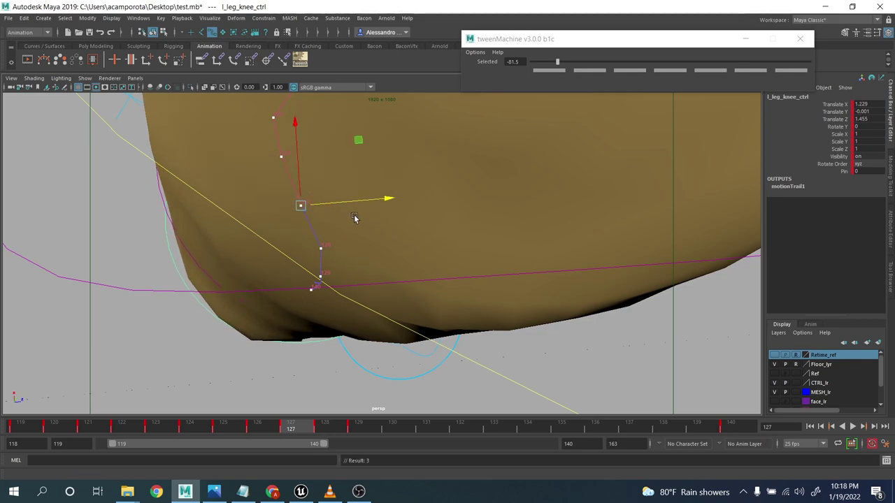
Move the left knee control at frame 125 to a translation of about -0.56, 0.08, -0.64
{"action": "scroll", "coordinate": [354, 218], "scroll_direction": "down", "scroll_amount": 3}
{"action": "middle_click_drag", "start_coordinate": [354, 219], "coordinate": [355, 237], "text": "alt"}
{"action": "key", "text": "comma"}
{"action": "key", "text": "comma"}
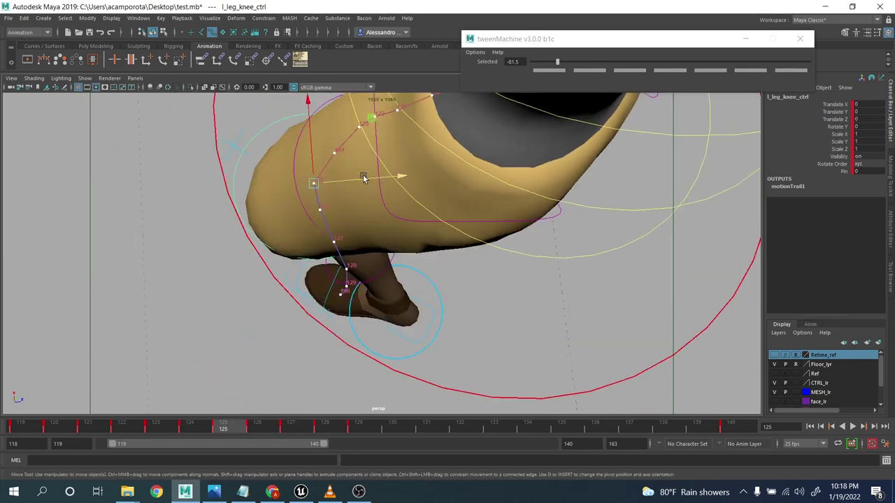
{"action": "left_click_drag", "start_coordinate": [362, 178], "coordinate": [369, 179]}
Bake the left knee control's animation again to restore keys between frames 129 and 140
{"action": "scroll", "coordinate": [381, 290], "scroll_direction": "up", "scroll_amount": 4}
{"action": "left_click_drag", "start_coordinate": [381, 292], "coordinate": [464, 286], "text": "alt"}
{"action": "scroll", "coordinate": [398, 238], "scroll_direction": "up", "scroll_amount": 1}
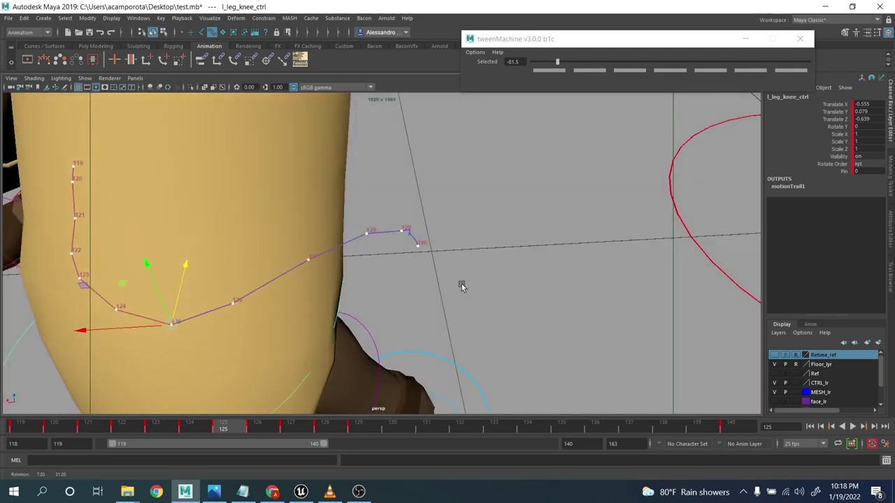
{"action": "scroll", "coordinate": [463, 286], "scroll_direction": "up", "scroll_amount": 3}
{"action": "left_click", "coordinate": [158, 18]}
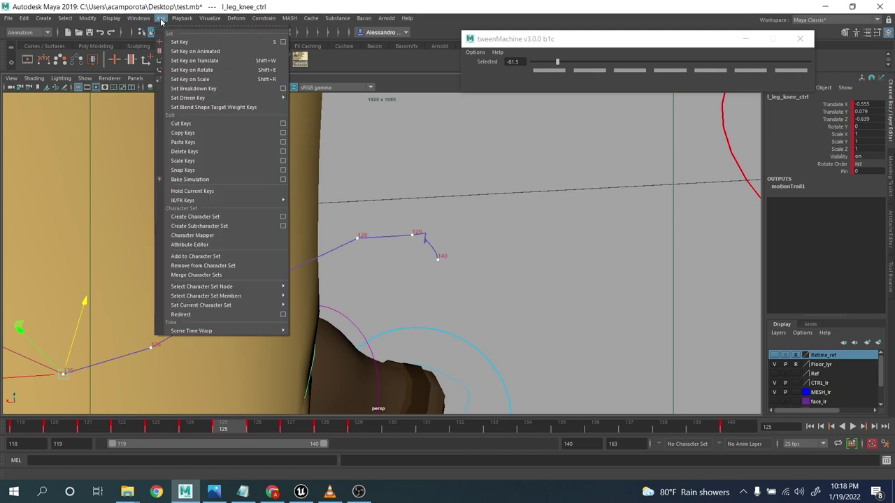
{"action": "left_click", "coordinate": [203, 173]}
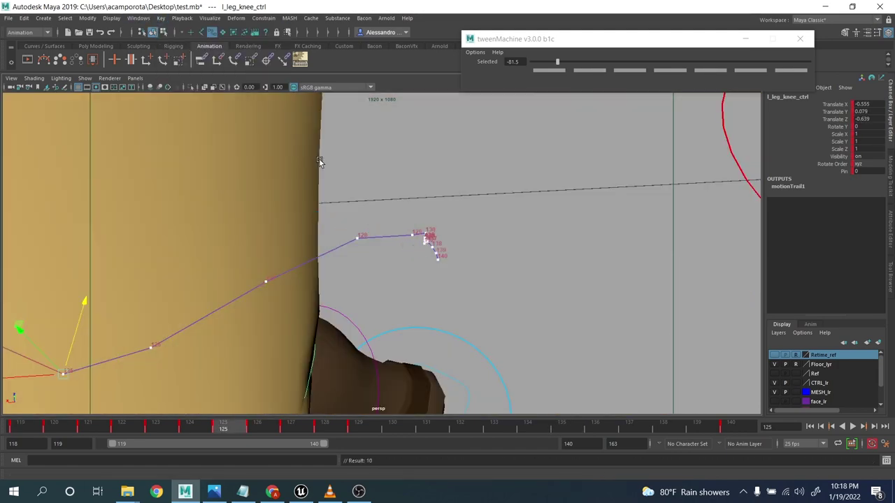
Move the left knee control at frame 130 to a translation of about 2.77, 0.18, 3.75, aligning it with frame 129 on the trail
{"action": "left_click", "coordinate": [494, 429]}
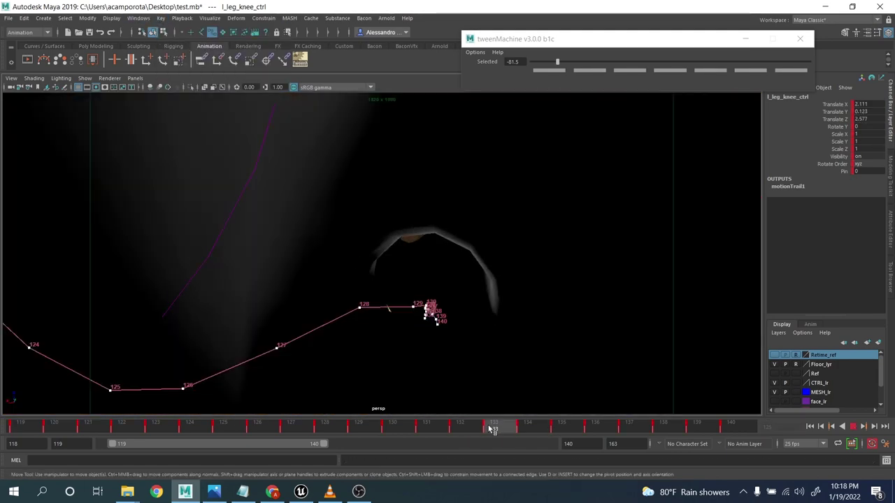
{"action": "middle_click_drag", "start_coordinate": [503, 364], "coordinate": [470, 308], "text": "alt"}
{"action": "scroll", "coordinate": [440, 297], "scroll_direction": "up", "scroll_amount": 6}
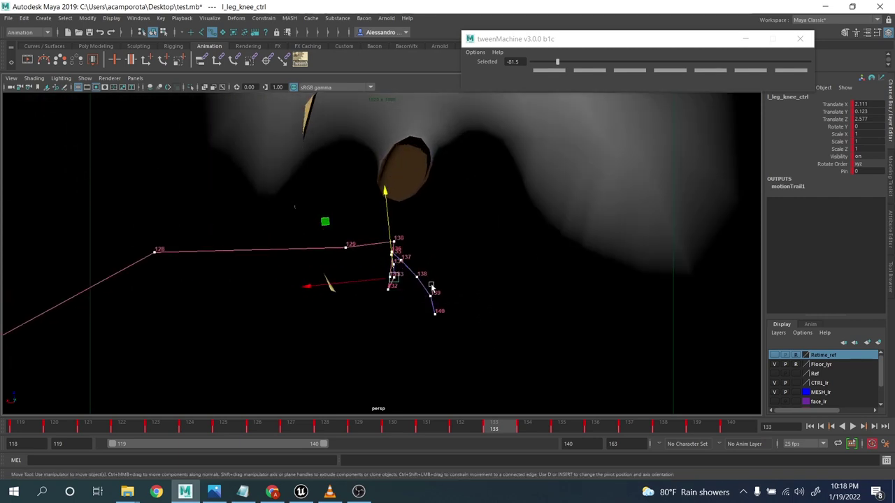
{"action": "key", "text": "comma"}
{"action": "key", "text": "comma"}
{"action": "key", "text": "comma"}
{"action": "key", "text": "comma"}
{"action": "key", "text": "alt+period"}
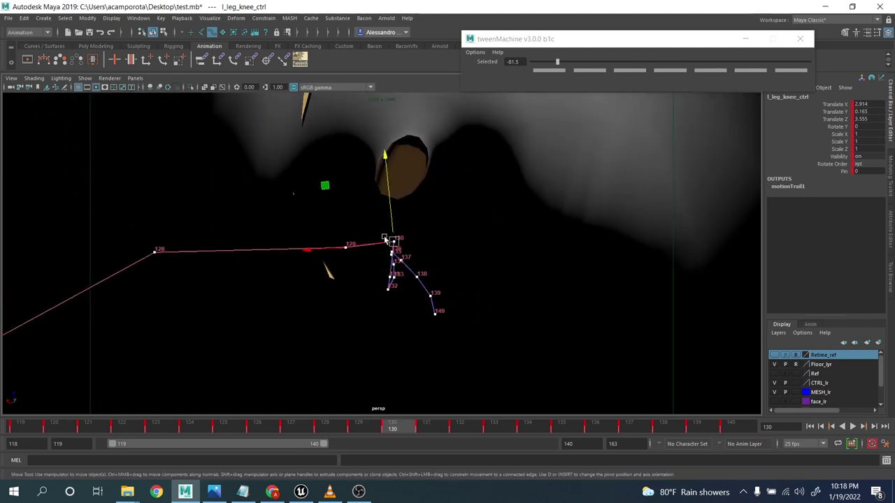
{"action": "middle_click_drag", "start_coordinate": [326, 186], "coordinate": [314, 191]}
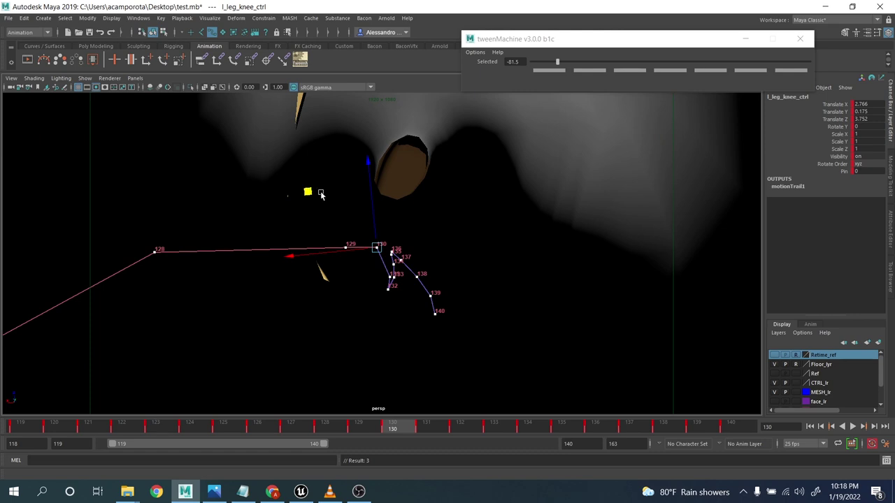
Move the left knee control at frame 131 to a translation of about 2.48, 0.15, 3.13
{"action": "key", "text": "period"}
{"action": "key", "text": "comma"}
{"action": "key", "text": "comma"}
{"action": "key", "text": "comma"}
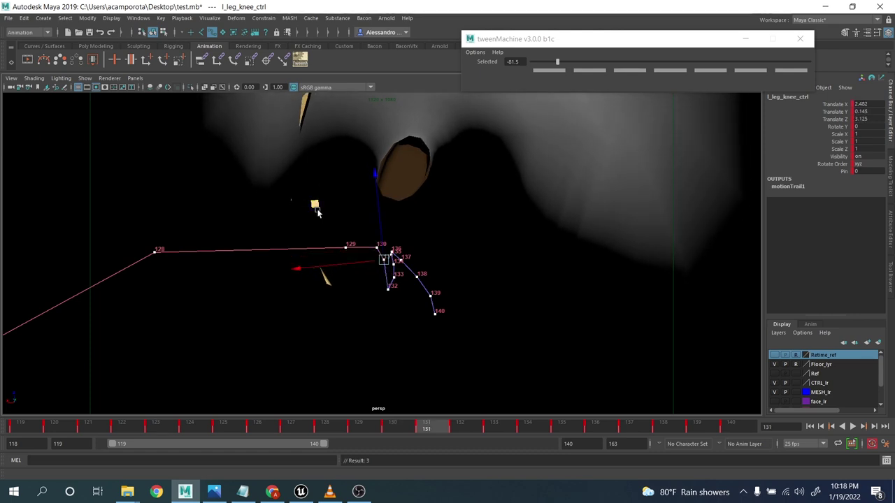
Reposition the left knee control at frames 139 and 138 to even out the end of its trail
{"action": "key", "text": "period"}
{"action": "key", "text": "period"}
{"action": "key", "text": "period"}
{"action": "key", "text": "period"}
{"action": "key", "text": "period"}
{"action": "key", "text": "period"}
{"action": "key", "text": "period"}
{"action": "key", "text": "period"}
{"action": "key", "text": "period"}
{"action": "key", "text": "period"}
{"action": "key", "text": "period"}
{"action": "key", "text": "period"}
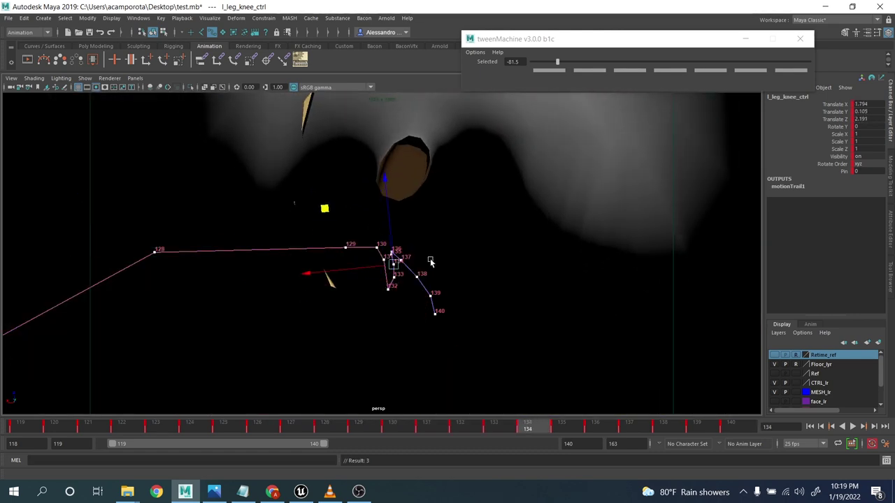
{"action": "key", "text": "comma"}
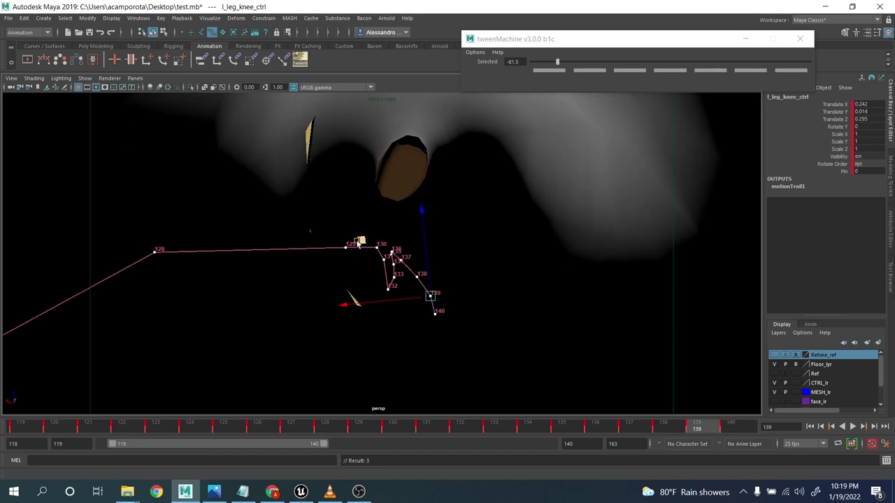
{"action": "mouse_move", "coordinate": [358, 243]}
{"action": "middle_mouse_down"}
{"action": "mouse_move", "coordinate": [360, 251]}
{"action": "mouse_move", "coordinate": [356, 238]}
{"action": "middle_mouse_up"}
{"action": "key", "text": "period"}
{"action": "key", "text": "comma"}
{"action": "key", "text": "comma"}
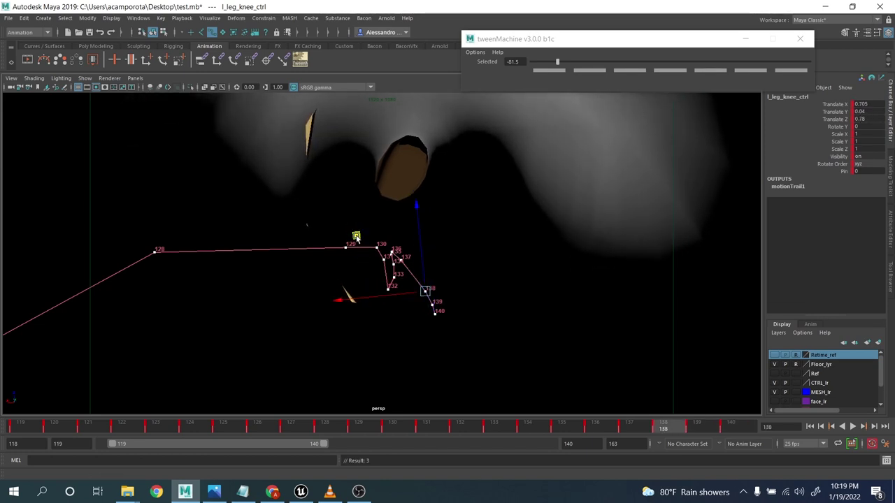
Reposition the left knee control at frames 137, 136 and 135 to form a smooth, evenly spaced arc
{"action": "key", "text": "comma"}
{"action": "mouse_move", "coordinate": [332, 206]}
{"action": "middle_mouse_down"}
{"action": "mouse_move", "coordinate": [350, 220]}
{"action": "mouse_move", "coordinate": [326, 201]}
{"action": "mouse_move", "coordinate": [334, 203]}
{"action": "middle_mouse_up"}
{"action": "key", "text": "comma"}
{"action": "key", "text": "comma"}
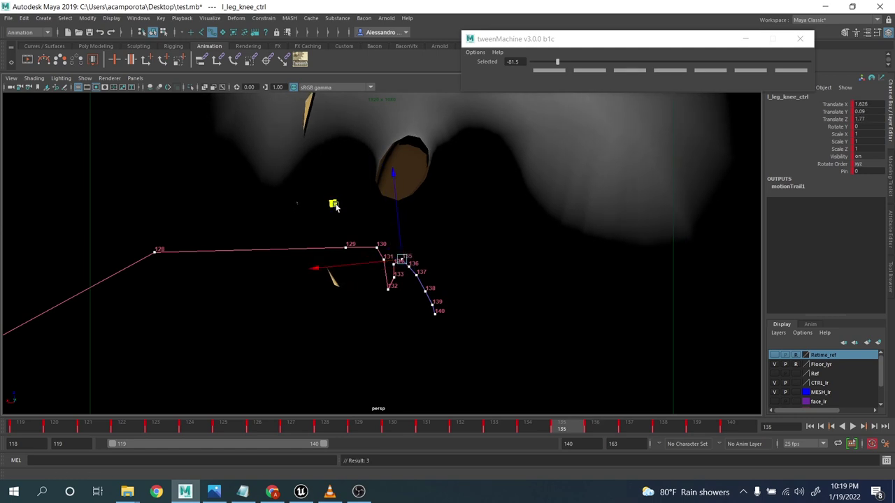
Reposition the left knee control at frames 138 and 137 to tighten the spacing toward the end of its trail
{"action": "key", "text": "comma"}
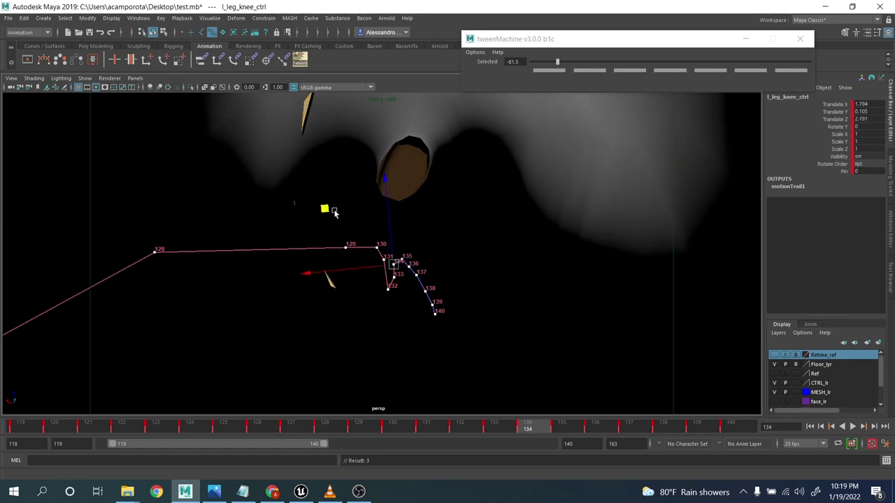
{"action": "key", "text": "period"}
{"action": "key", "text": "period"}
{"action": "key", "text": "period"}
{"action": "key", "text": "period"}
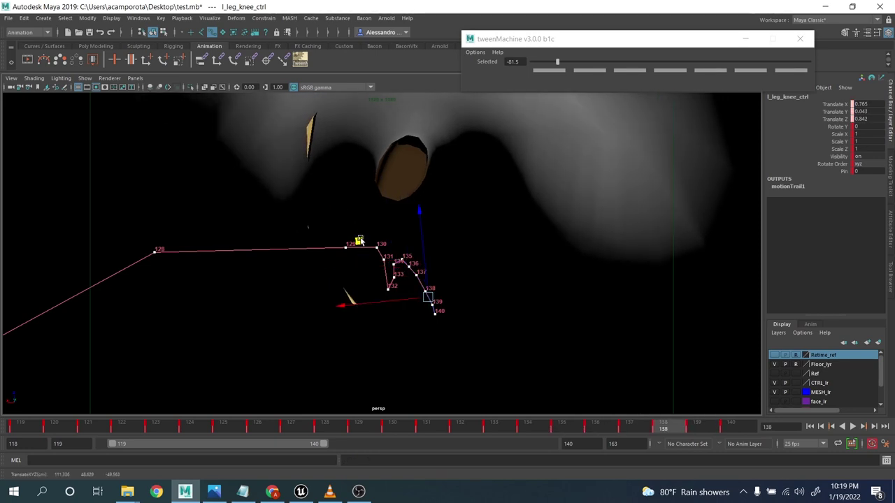
{"action": "key", "text": "comma"}
{"action": "key", "text": "comma"}
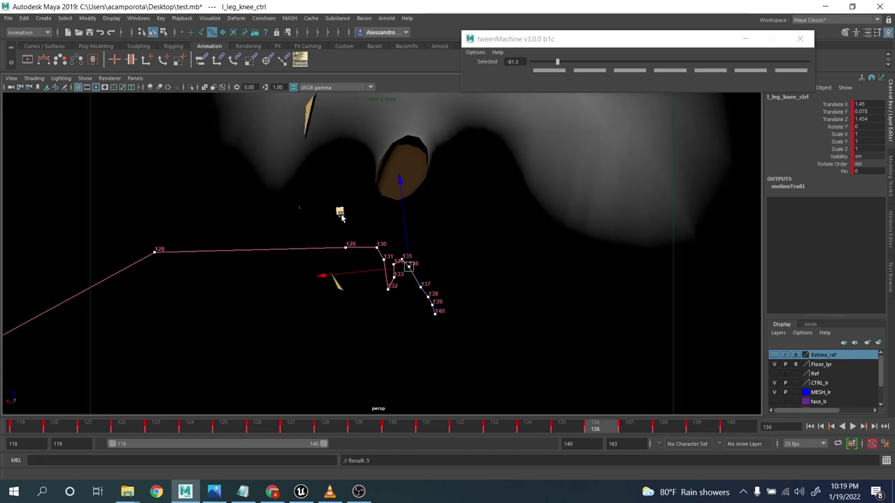
Reposition the left knee control at frames 136, 135, 134 and 133 so its trail continues the same smooth arc
{"action": "key", "text": "comma"}
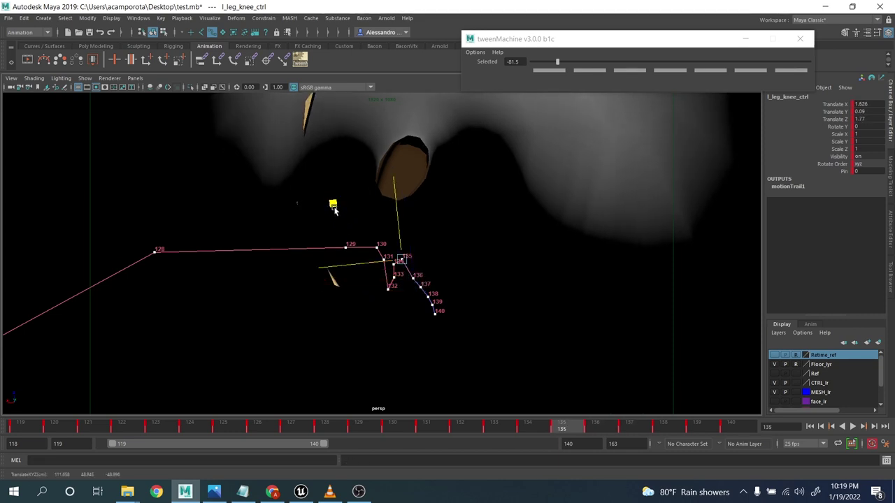
{"action": "key", "text": "comma"}
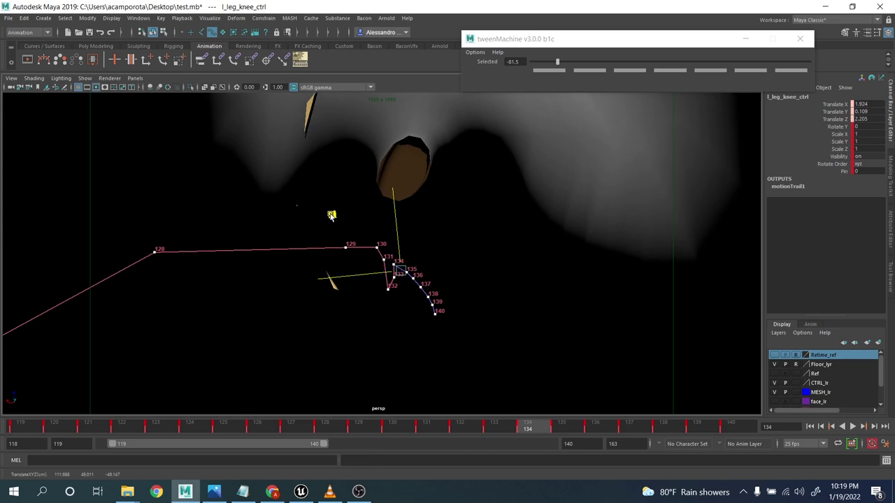
{"action": "key", "text": "comma"}
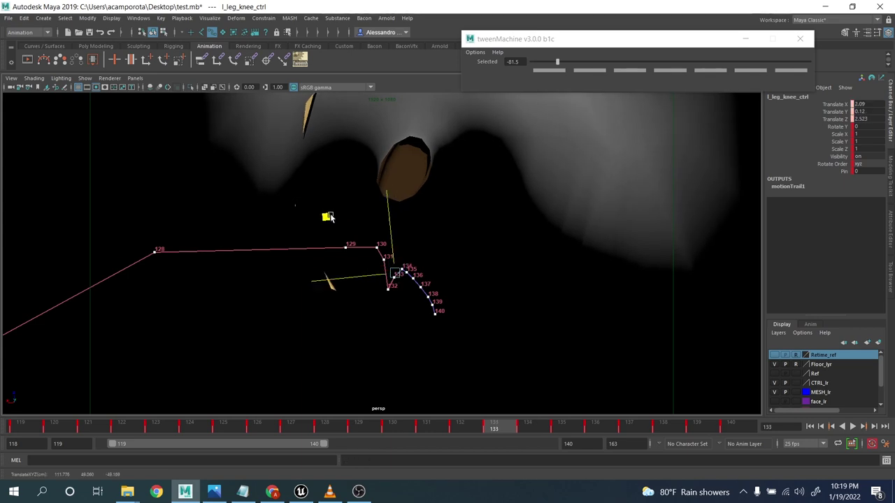
{"action": "key", "text": "comma"}
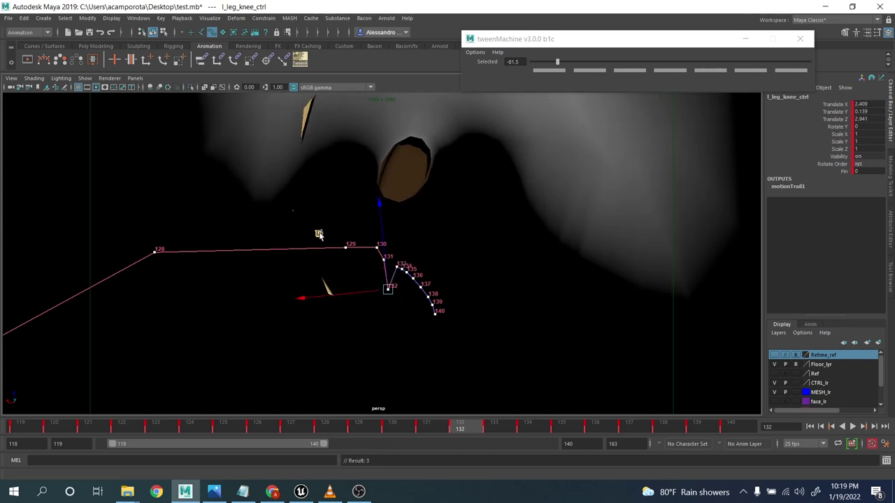
Raise the left knee control at frames 132, 131 and 130 to remove the dip in its motion trail
{"action": "middle_click_drag", "start_coordinate": [318, 234], "coordinate": [304, 197]}
{"action": "key", "text": "comma"}
{"action": "key", "text": "comma"}
{"action": "key", "text": "period"}
{"action": "key", "text": "period"}
{"action": "key", "text": "period"}
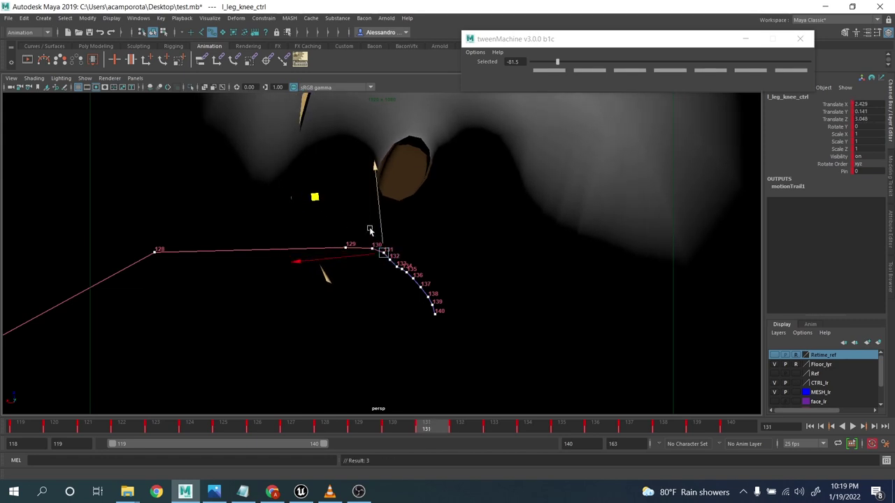
Fine-tune the left knee control to a translation of about 2.04, 0.11, 2.41 at frame 133 and 2.21, 0.12, 2.58 at frame 132
{"action": "left_click_drag", "start_coordinate": [392, 240], "coordinate": [391, 233]}
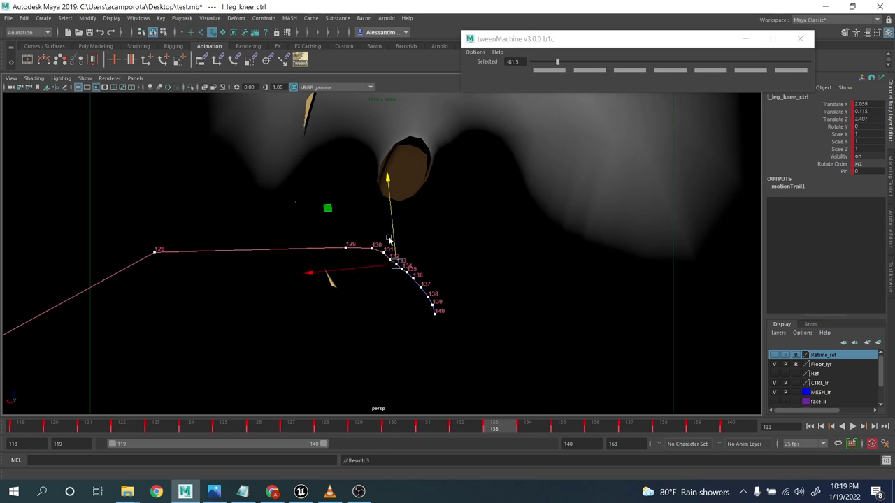
{"action": "key", "text": "comma"}
{"action": "left_click_drag", "start_coordinate": [321, 208], "coordinate": [322, 204]}
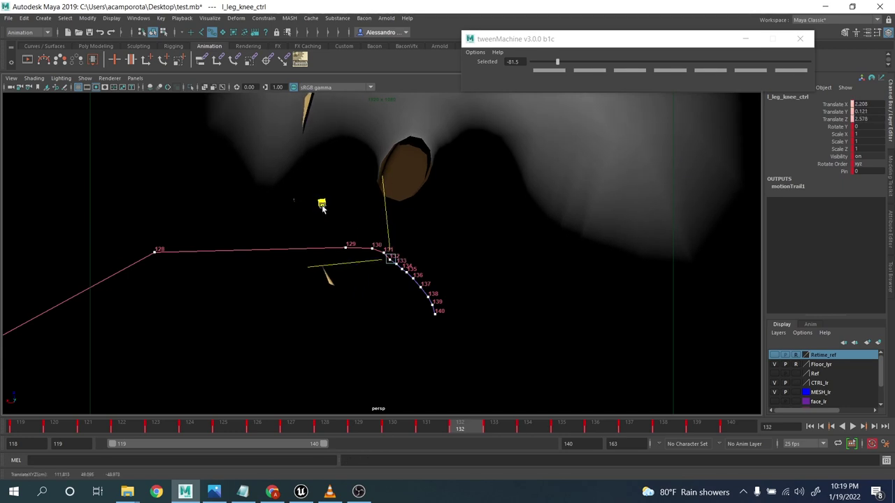
Switch the viewport to the shot view through Camera
{"action": "left_click", "coordinate": [137, 80]}
{"action": "mouse_move", "coordinate": [210, 88]}
{"action": "left_click", "coordinate": [253, 95]}
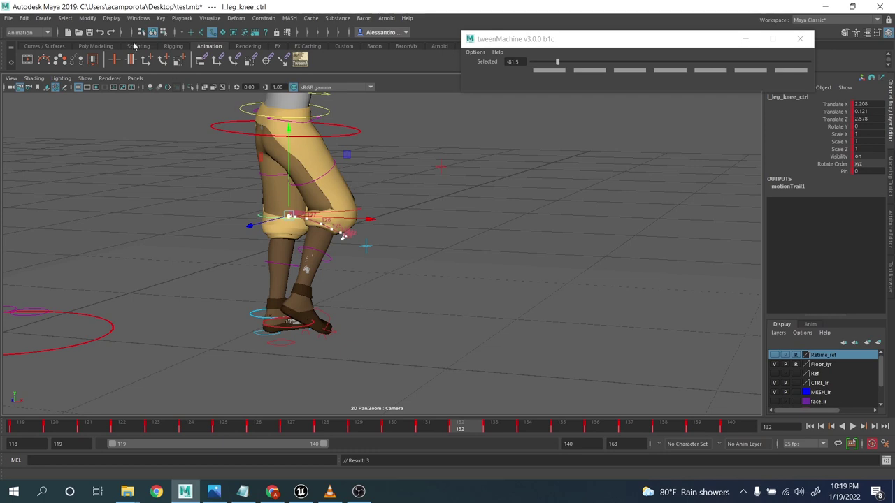
Delete the left knee's motionTrail1Handle from the scene using the Outliner
{"action": "left_click", "coordinate": [140, 18]}
{"action": "left_click", "coordinate": [150, 116]}
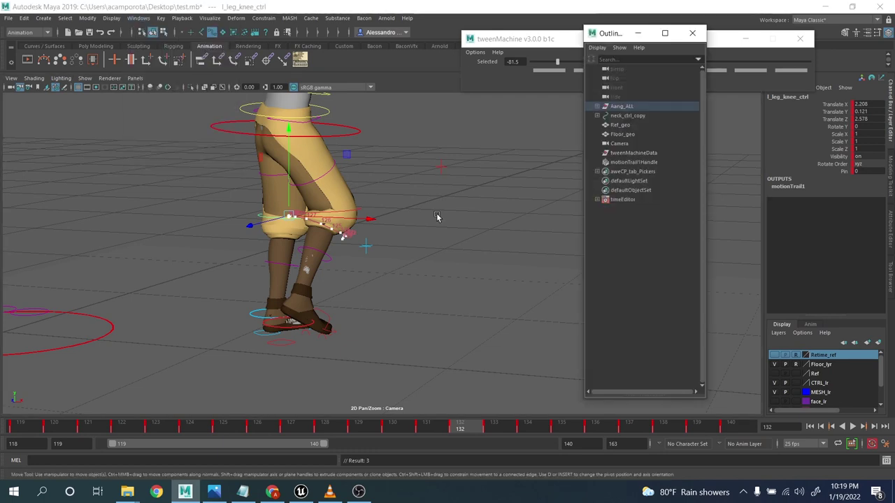
{"action": "left_click", "coordinate": [628, 163]}
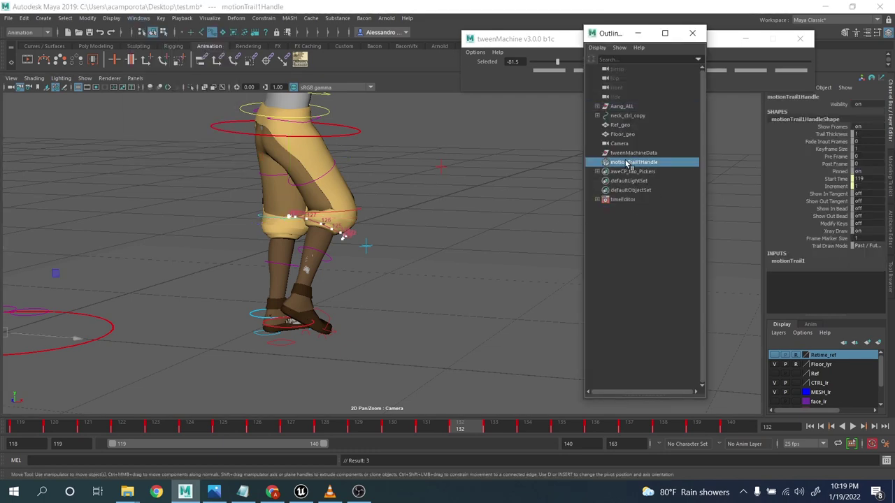
{"action": "key", "text": "Delete"}
{"action": "left_click", "coordinate": [692, 33]}
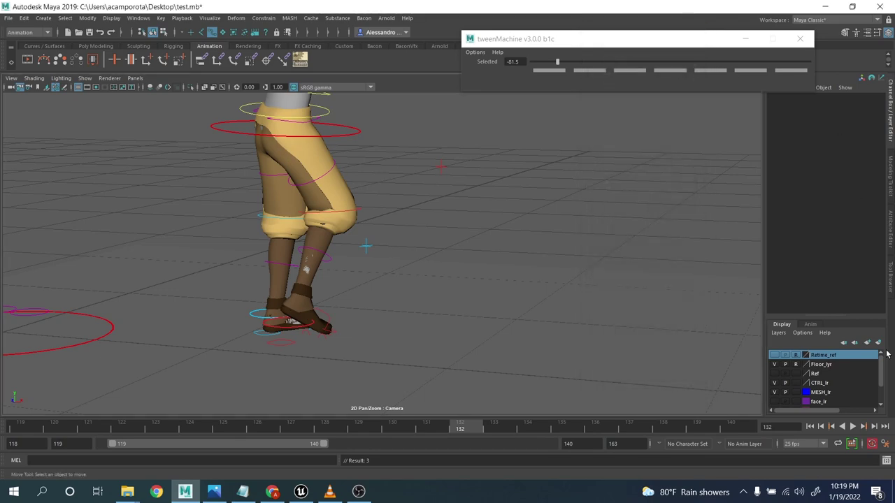
Play the animation through the shot camera and turn off its 2D pan/zoom to review the full body
{"action": "left_click", "coordinate": [853, 426]}
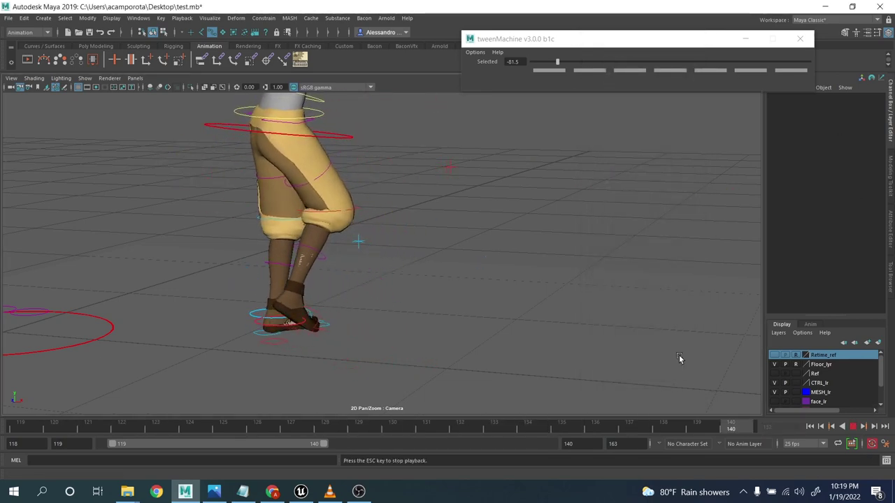
{"action": "key", "text": "backslash"}
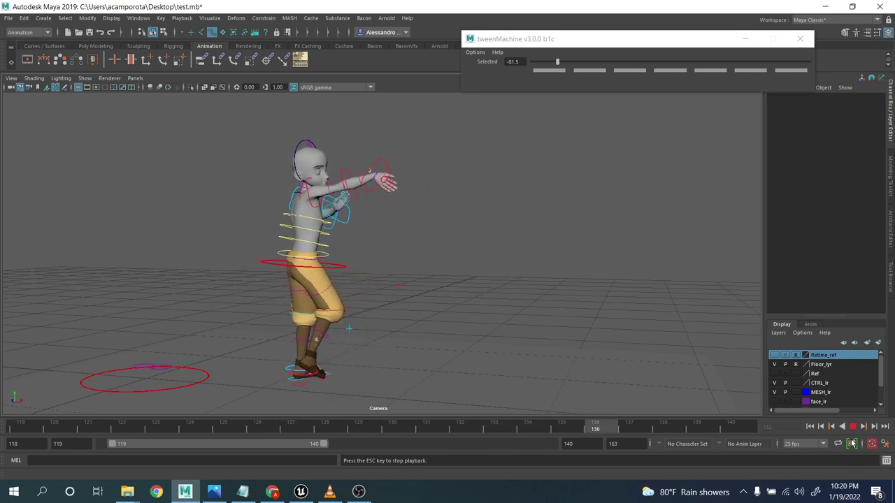
Switch the viewport to the persp camera and frame the character's torso and hips
{"action": "left_click", "coordinate": [137, 78]}
{"action": "mouse_move", "coordinate": [168, 87]}
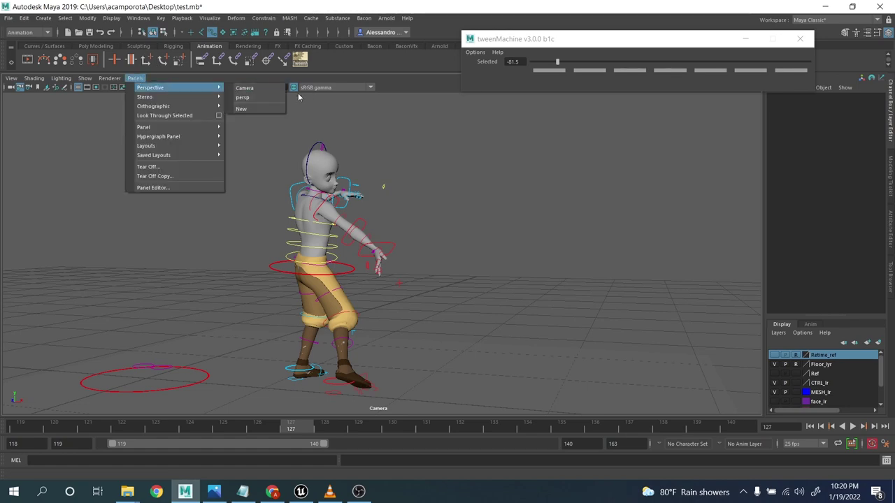
{"action": "left_click", "coordinate": [242, 98]}
{"action": "scroll", "coordinate": [346, 200], "scroll_direction": "down", "scroll_amount": 10}
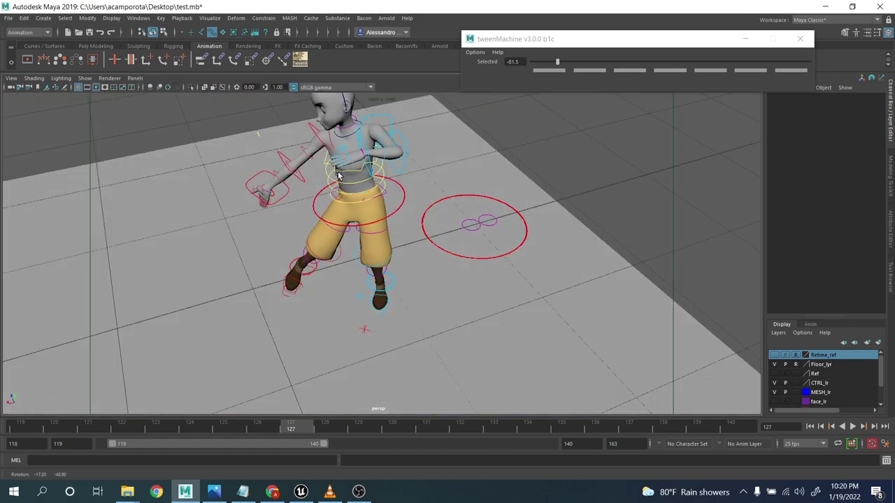
{"action": "scroll", "coordinate": [346, 200], "scroll_direction": "up", "scroll_amount": 3}
{"action": "left_click_drag", "start_coordinate": [346, 200], "coordinate": [346, 171], "text": "alt"}
{"action": "middle_click_drag", "start_coordinate": [346, 172], "coordinate": [343, 201], "text": "alt"}
{"action": "scroll", "coordinate": [353, 199], "scroll_direction": "up", "scroll_amount": 2}
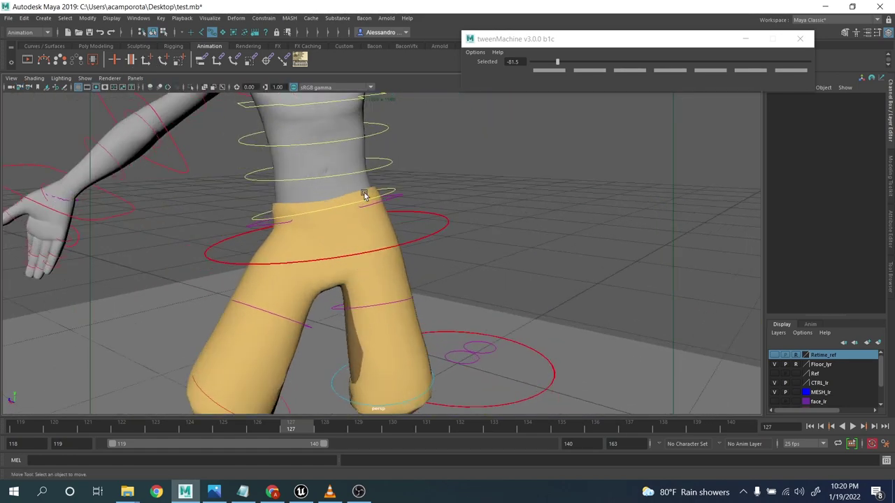
Try rotating the spine offset control at frame 127, then undo the rotation
{"action": "left_click", "coordinate": [385, 162]}
{"action": "key", "text": "e"}
{"action": "left_click_drag", "start_coordinate": [238, 148], "coordinate": [239, 142]}
{"action": "key", "text": "ctrl+z"}
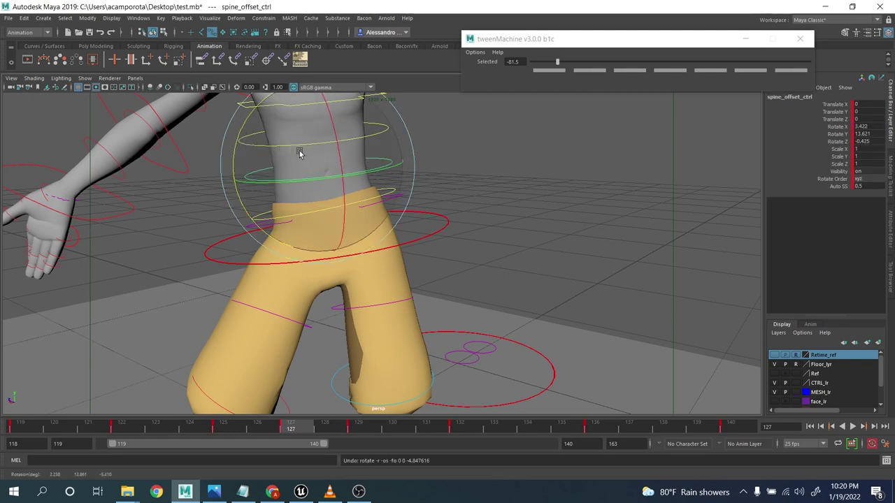
Open the Graph Editor with the animation curves of the chest IK spine control, keeping the character in view
{"action": "key", "text": "q"}
{"action": "middle_click_drag", "start_coordinate": [396, 162], "coordinate": [386, 204], "text": "alt"}
{"action": "left_click_drag", "start_coordinate": [358, 132], "coordinate": [393, 186]}
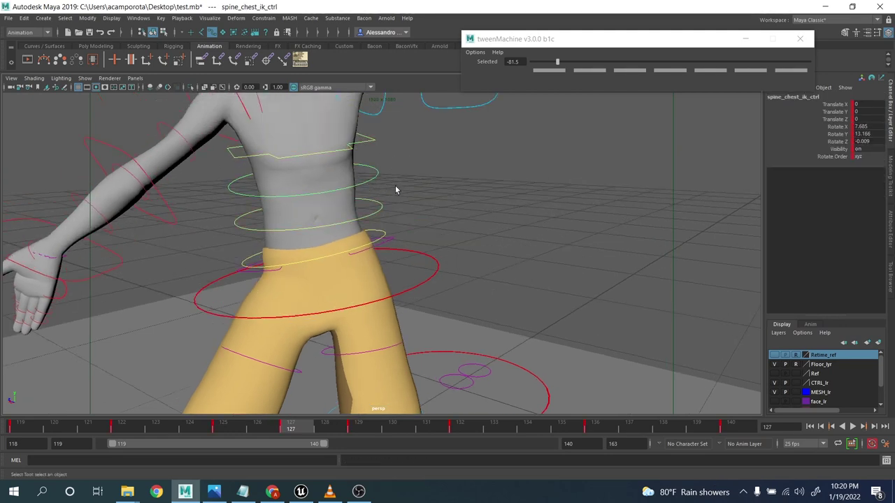
{"action": "left_click", "coordinate": [364, 138]}
{"action": "left_click", "coordinate": [139, 17]}
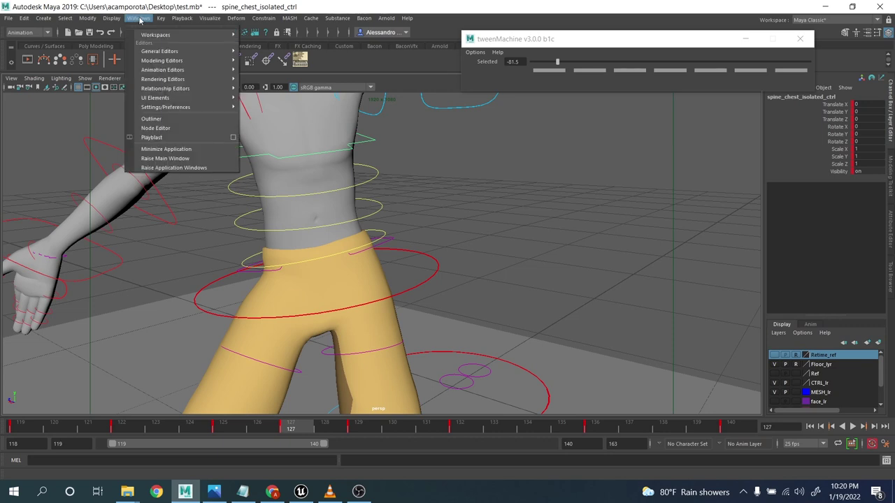
{"action": "mouse_move", "coordinate": [170, 68]}
{"action": "left_click", "coordinate": [270, 80]}
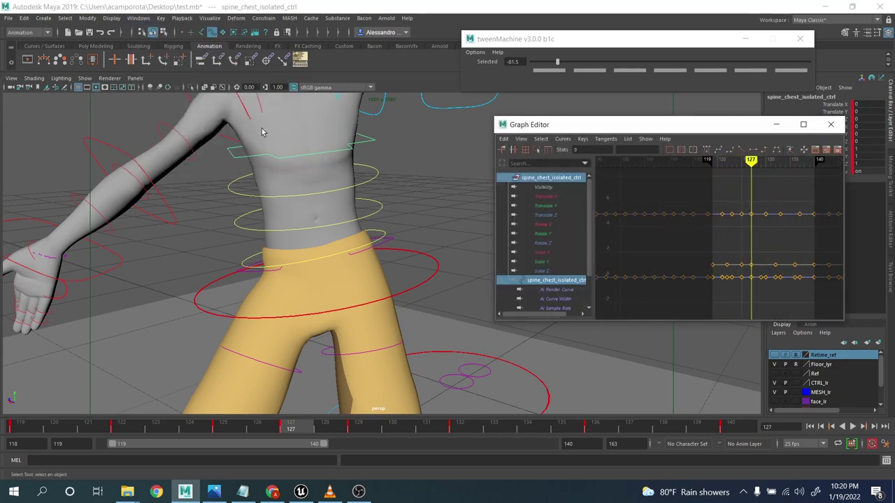
{"action": "left_click", "coordinate": [361, 134]}
{"action": "left_click", "coordinate": [379, 171]}
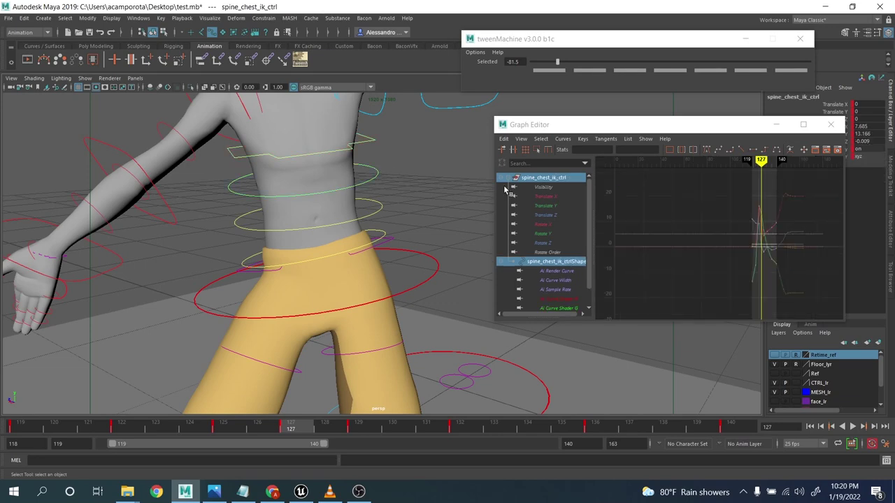
{"action": "left_click_drag", "start_coordinate": [715, 126], "coordinate": [739, 122]}
Activate the Rotate tool in gimbal mode on the chest IK control
{"action": "scroll", "coordinate": [450, 212], "scroll_direction": "down", "scroll_amount": 5}
{"action": "left_click_drag", "start_coordinate": [450, 207], "coordinate": [413, 204], "text": "alt"}
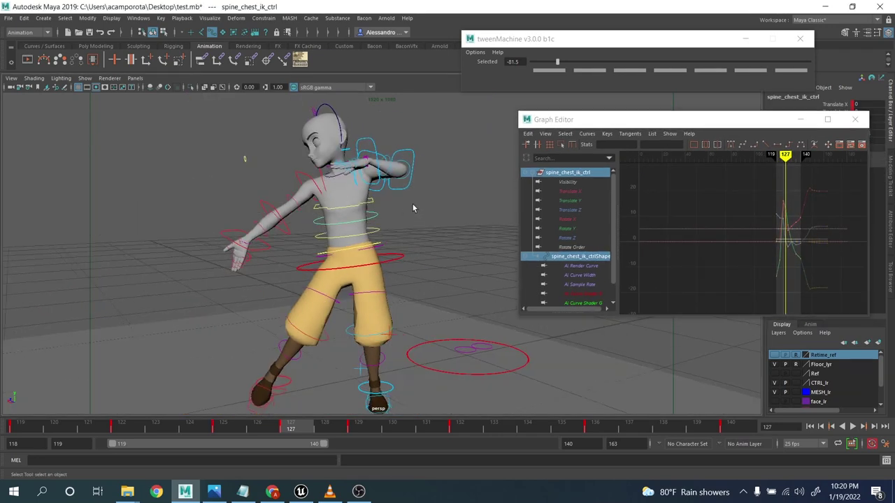
{"action": "key", "text": "e"}
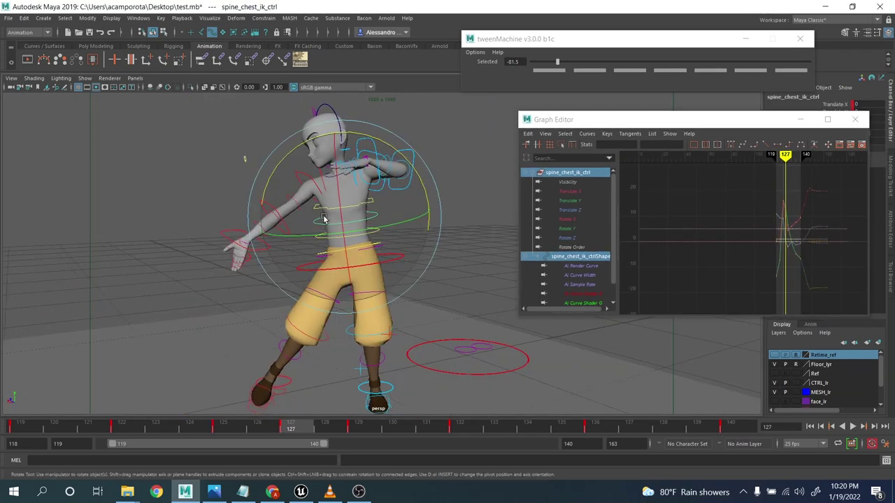
{"action": "left_click_drag", "start_coordinate": [332, 208], "coordinate": [369, 211]}
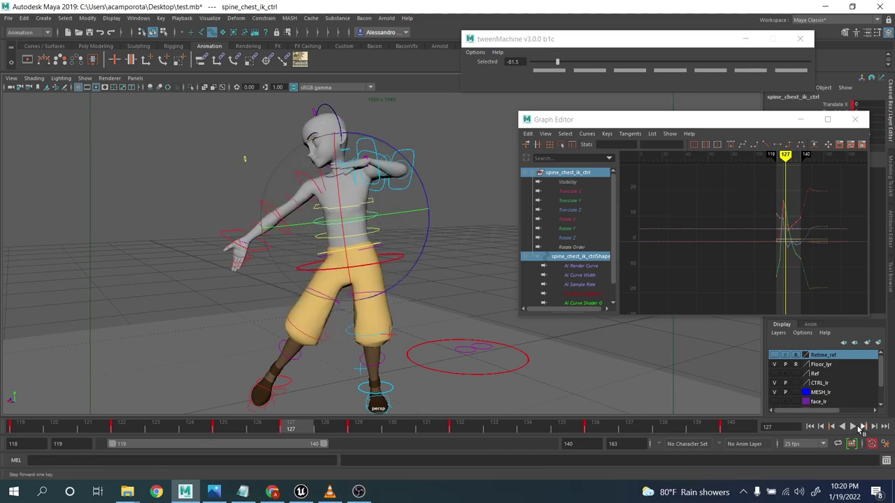
Play and scrub the opening frames to examine the chest motion from another angle
{"action": "left_click", "coordinate": [844, 426]}
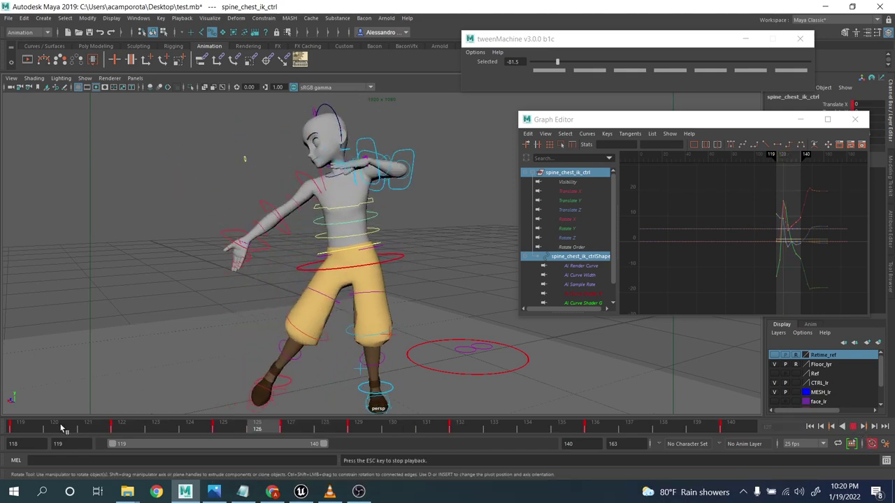
{"action": "left_click", "coordinate": [852, 428]}
{"action": "left_click_drag", "start_coordinate": [26, 432], "coordinate": [91, 425]}
{"action": "left_click_drag", "start_coordinate": [144, 316], "coordinate": [308, 268], "text": "alt"}
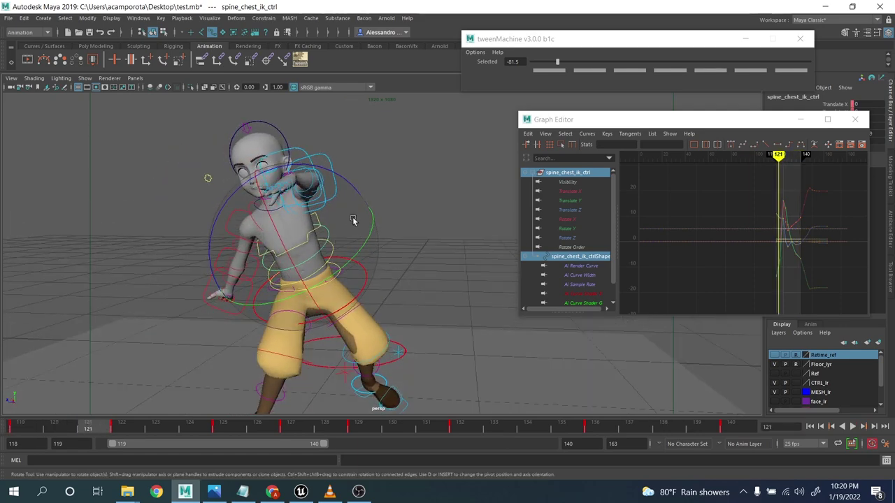
Try rotating the chest IK control around Z at frame 122, then undo the rotation
{"action": "key", "text": "alt+comma"}
{"action": "key", "text": "alt+period"}
{"action": "key", "text": "alt+period"}
{"action": "left_click_drag", "start_coordinate": [343, 177], "coordinate": [340, 179]}
{"action": "key", "text": "ctrl+z"}
Isolate the chest IK control's Rotate Z curve and delete its key at frame 122
{"action": "left_click", "coordinate": [568, 239]}
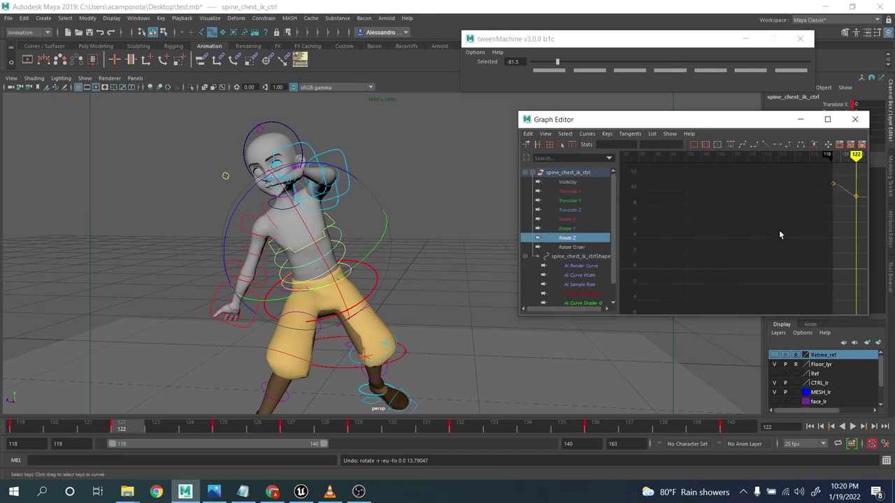
{"action": "key", "text": "f"}
{"action": "key", "text": "i"}
{"action": "middle_click", "coordinate": [718, 236]}
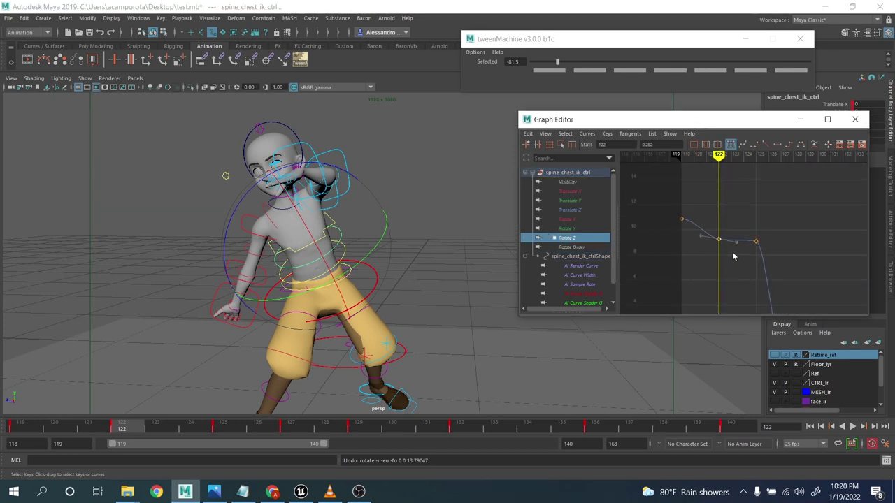
{"action": "key", "text": "Delete"}
Raise the chest IK control's Rotate Z key at frame 125 to about 10.17
{"action": "left_click_drag", "start_coordinate": [761, 239], "coordinate": [765, 252]}
{"action": "key", "text": "."}
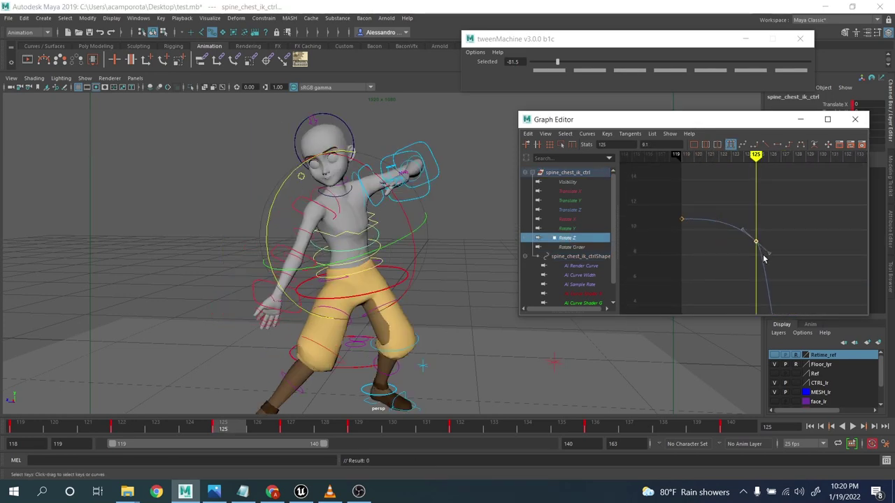
{"action": "middle_click_drag", "start_coordinate": [762, 255], "coordinate": [760, 247]}
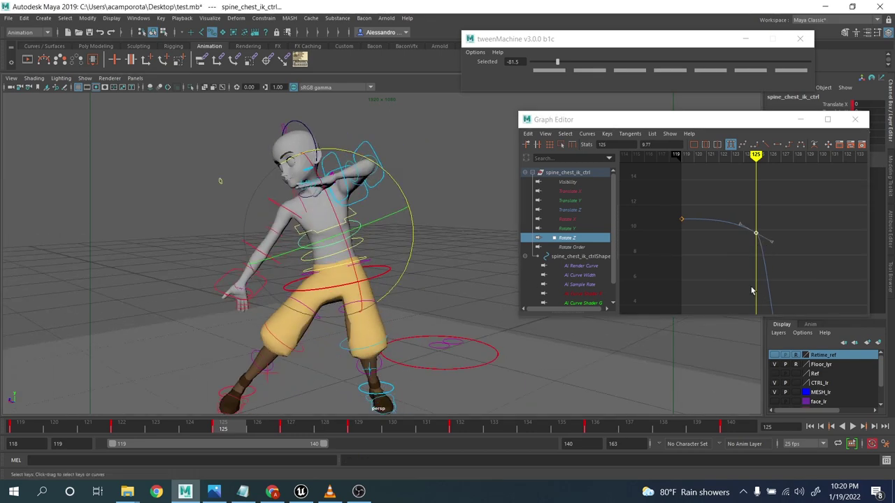
{"action": "middle_click_drag", "start_coordinate": [756, 290], "coordinate": [748, 272]}
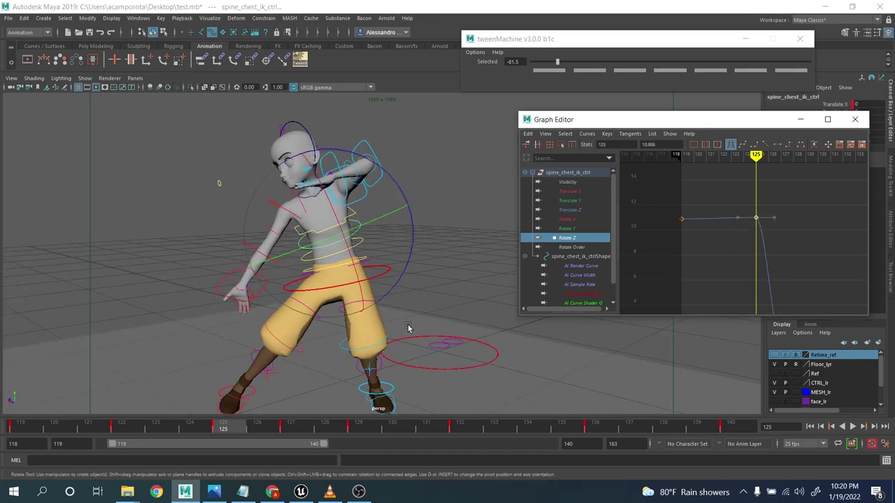
{"action": "key", "text": "a"}
{"action": "middle_click_drag", "start_coordinate": [736, 232], "coordinate": [735, 240]}
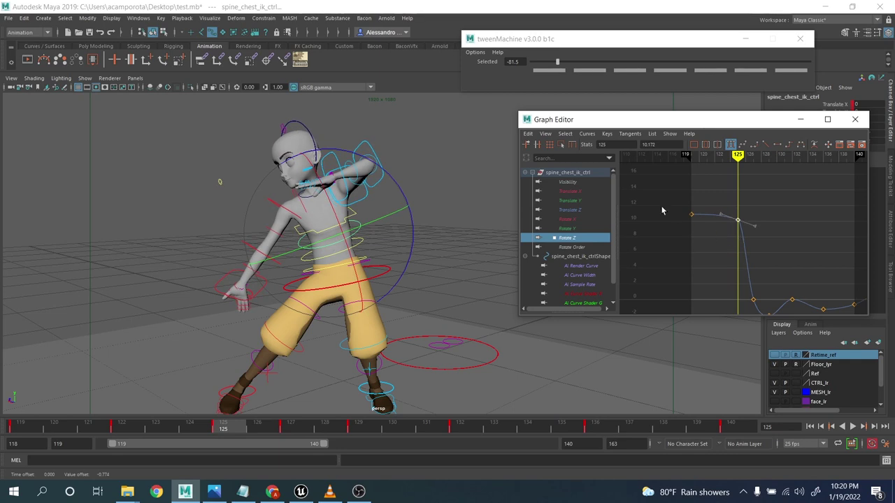
Set the chest IK control's Rotate Z keys at frames 127, 129 and 132 to about 6.85, 2.29 and -0.45
{"action": "scroll", "coordinate": [687, 221], "scroll_direction": "down", "scroll_amount": 3}
{"action": "right_click_drag", "start_coordinate": [689, 218], "coordinate": [725, 234], "text": "alt+shift"}
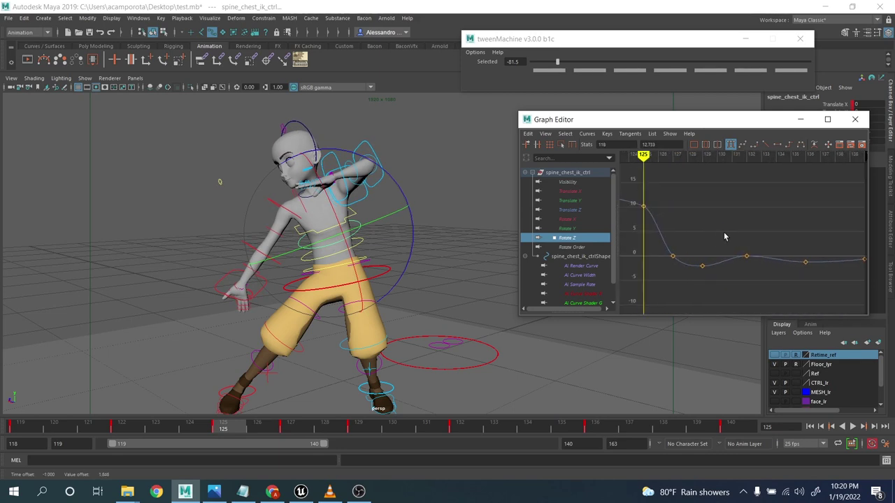
{"action": "middle_click_drag", "start_coordinate": [709, 233], "coordinate": [756, 238], "text": "alt"}
{"action": "key", "text": "period"}
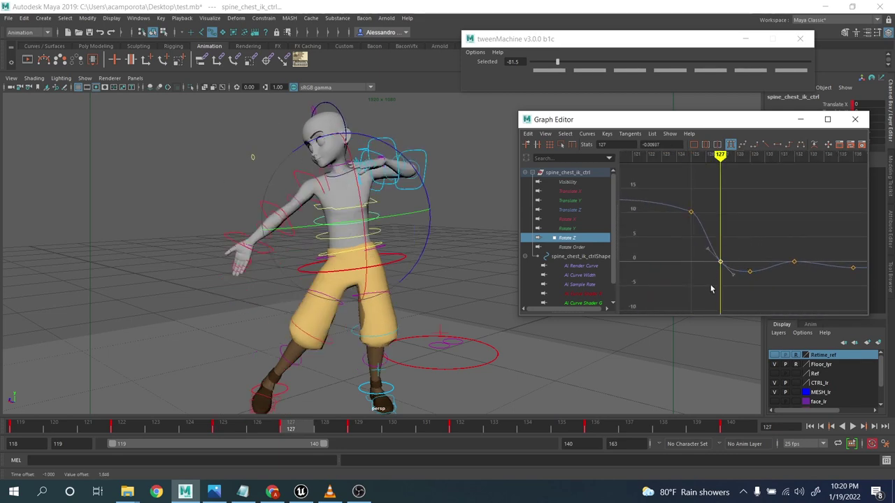
{"action": "middle_click_drag", "start_coordinate": [711, 288], "coordinate": [707, 254]}
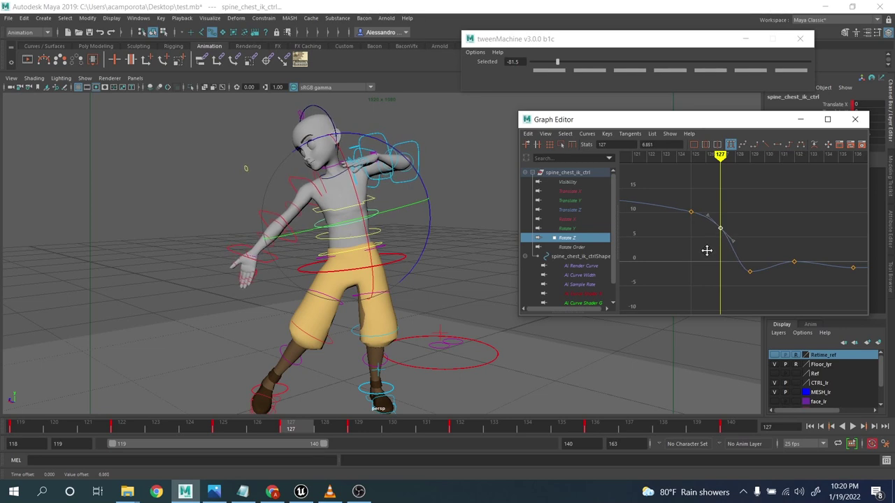
{"action": "key", "text": "."}
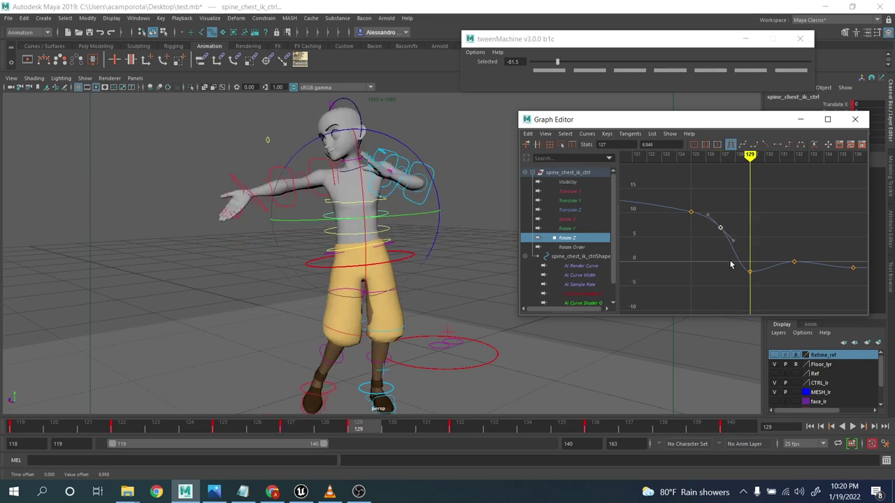
{"action": "middle_click_drag", "start_coordinate": [757, 294], "coordinate": [753, 267]}
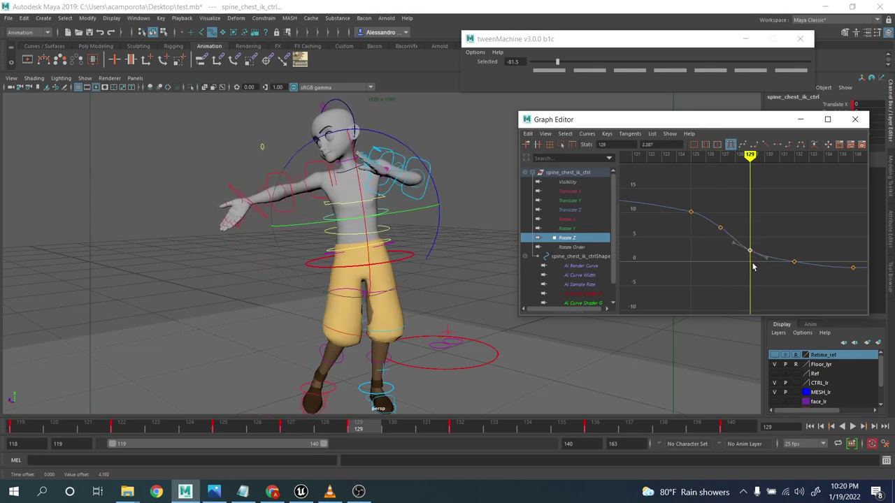
{"action": "right_click_drag", "start_coordinate": [783, 255], "coordinate": [721, 230], "text": "alt"}
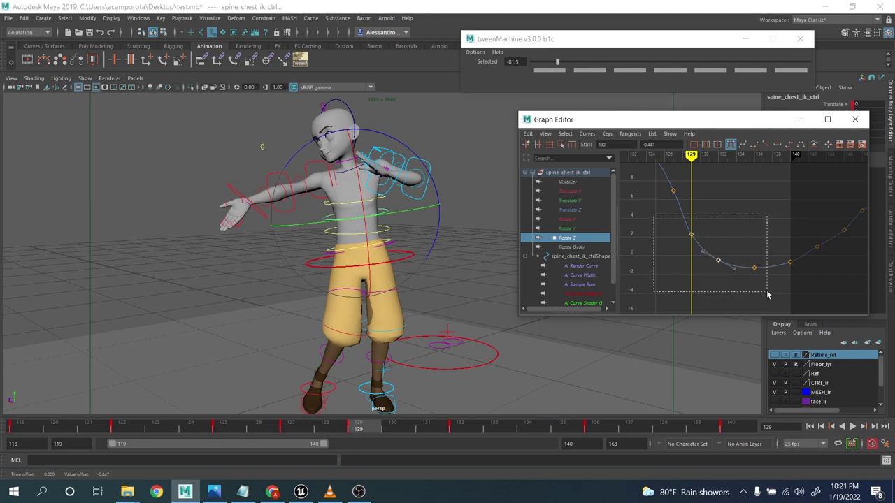
Delete the chest IK control's Rotate Z key at frame 127 and play back the animation
{"action": "left_click_drag", "start_coordinate": [655, 214], "coordinate": [764, 294]}
{"action": "middle_click_drag", "start_coordinate": [748, 278], "coordinate": [787, 328], "text": "alt"}
{"action": "left_click", "coordinate": [713, 242]}
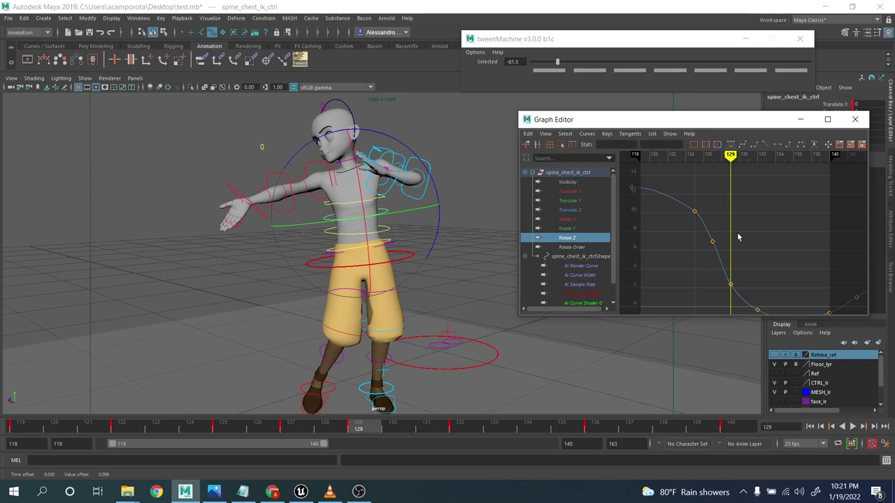
{"action": "key", "text": "Delete"}
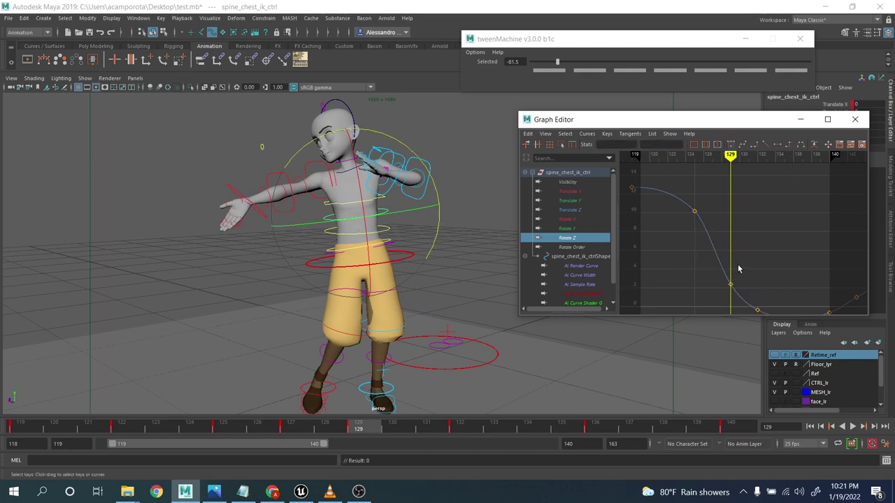
{"action": "middle_click_drag", "start_coordinate": [738, 268], "coordinate": [712, 244], "text": "alt"}
{"action": "left_click", "coordinate": [853, 427]}
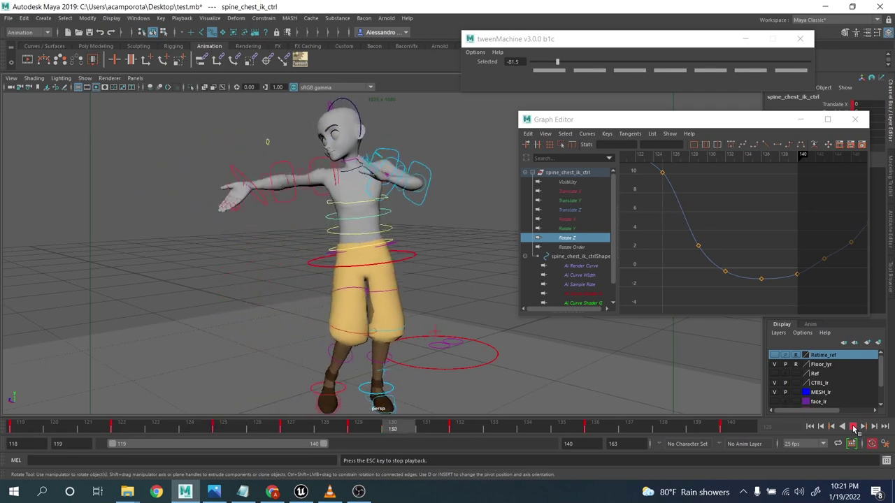
{"action": "left_click", "coordinate": [854, 426]}
Raise the chest IK control's Rotate X key at frame 132 to about 9.75 and delete its keys at frames 127 and 129
{"action": "left_click", "coordinate": [568, 221]}
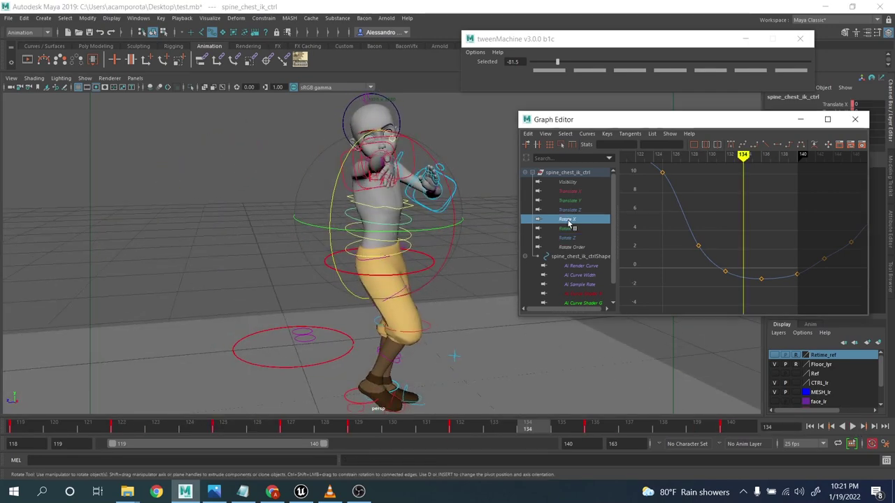
{"action": "middle_click_drag", "start_coordinate": [709, 242], "coordinate": [733, 236], "text": "alt"}
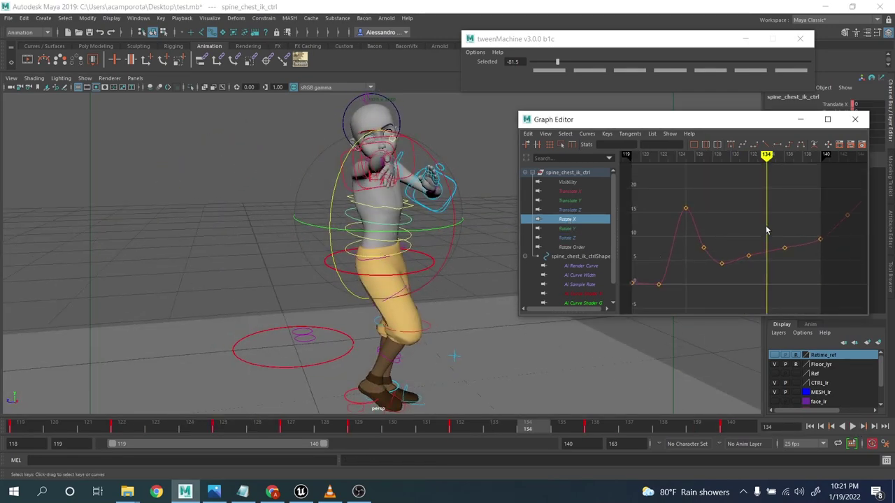
{"action": "left_click_drag", "start_coordinate": [770, 234], "coordinate": [803, 269]}
{"action": "middle_click_drag", "start_coordinate": [801, 266], "coordinate": [753, 240]}
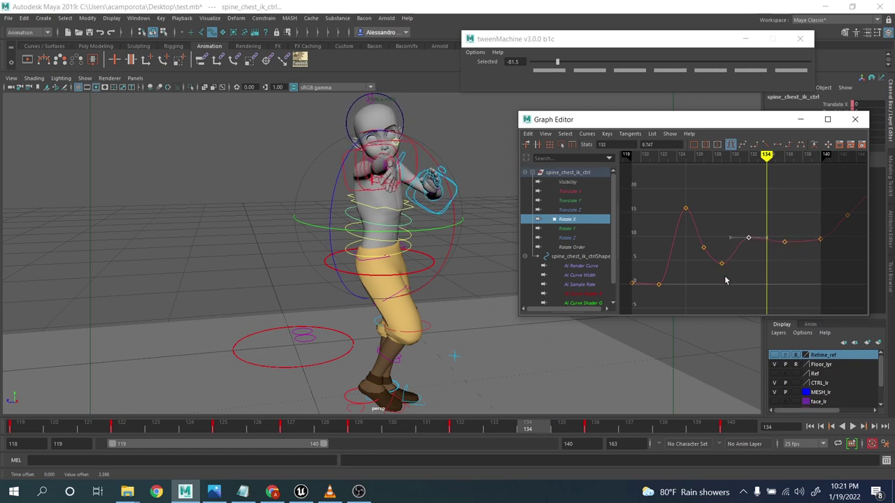
{"action": "left_click", "coordinate": [693, 237]}
{"action": "left_click_drag", "start_coordinate": [737, 290], "coordinate": [737, 289]}
{"action": "key", "text": "Delete"}
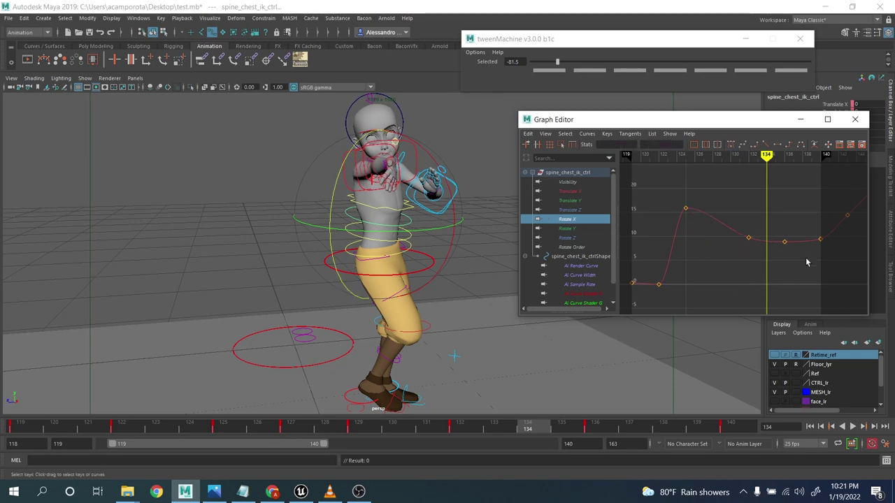
Raise the Rotate X key at frame 122 to about 2.68 and move the frame 125 peak key to frame 127 at about 10.09
{"action": "mouse_move", "coordinate": [645, 263]}
{"action": "middle_mouse_down", "text": "alt"}
{"action": "mouse_move", "coordinate": [724, 263]}
{"action": "mouse_move", "coordinate": [722, 292]}
{"action": "middle_mouse_up", "text": "alt"}
{"action": "left_click", "coordinate": [852, 426]}
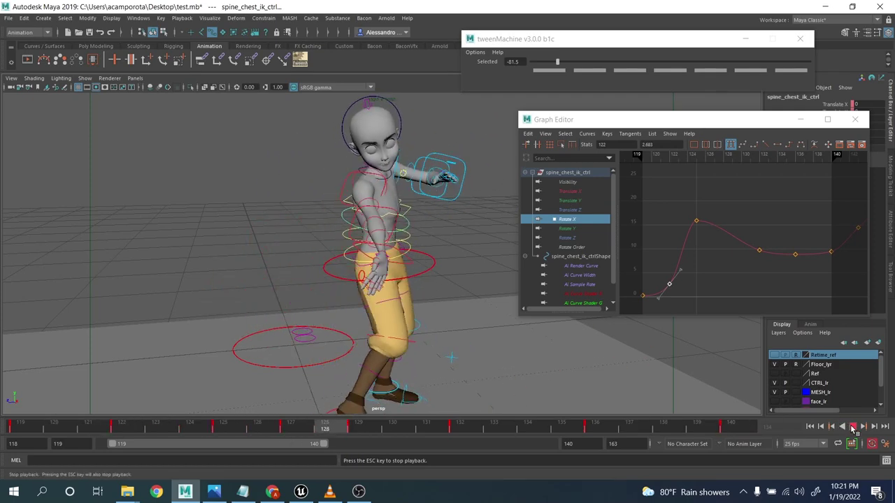
{"action": "left_click_drag", "start_coordinate": [314, 429], "coordinate": [290, 428]}
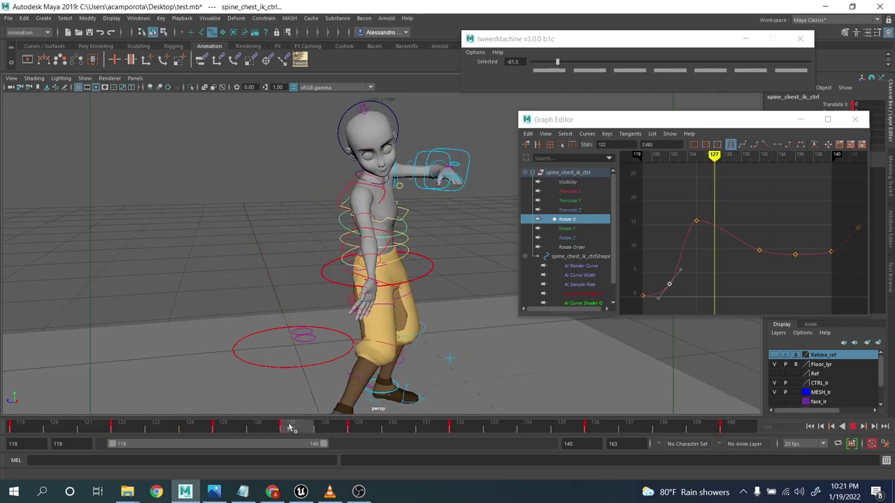
{"action": "left_click_drag", "start_coordinate": [702, 197], "coordinate": [690, 242]}
{"action": "middle_click_drag", "start_coordinate": [700, 252], "coordinate": [734, 267]}
{"action": "key", "text": "ctrl+z"}
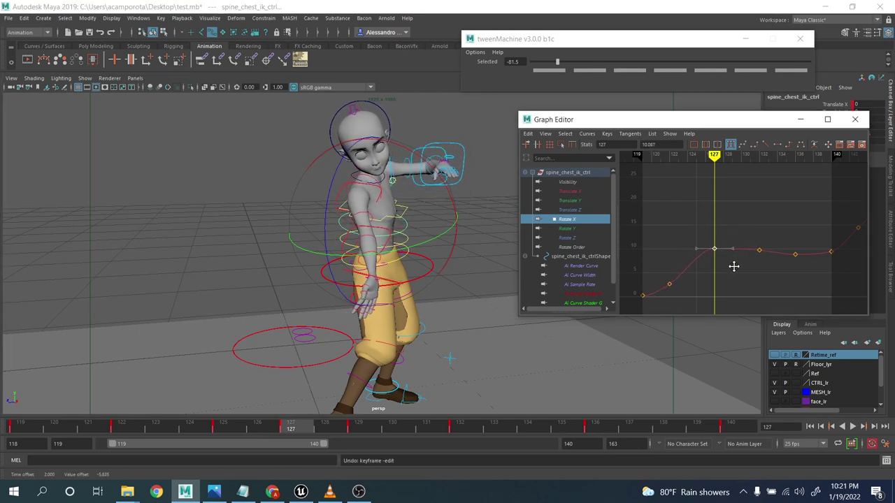
Raise the Rotate X key at frame 132 to about 11.4 and lift the keys at frames 136 and 140 to continue the curve
{"action": "key", "text": "period"}
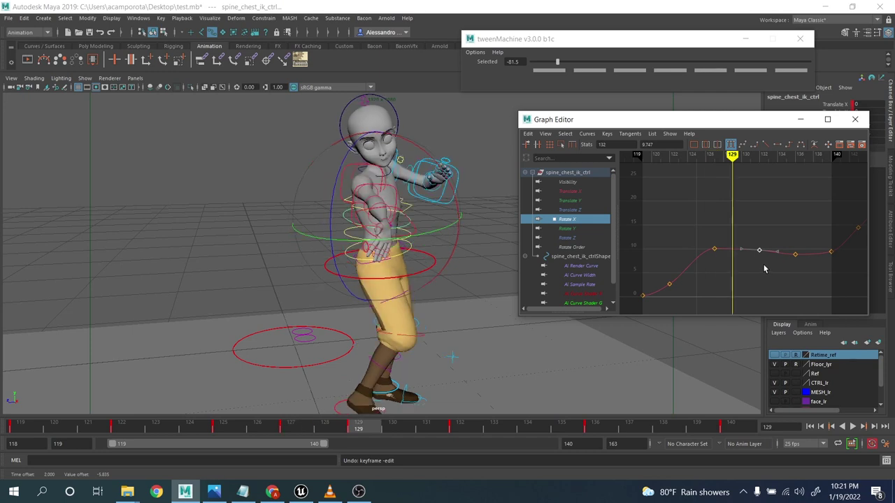
{"action": "middle_click_drag", "start_coordinate": [764, 268], "coordinate": [762, 250]}
{"action": "key", "text": "ctrl+z"}
{"action": "key", "text": "period"}
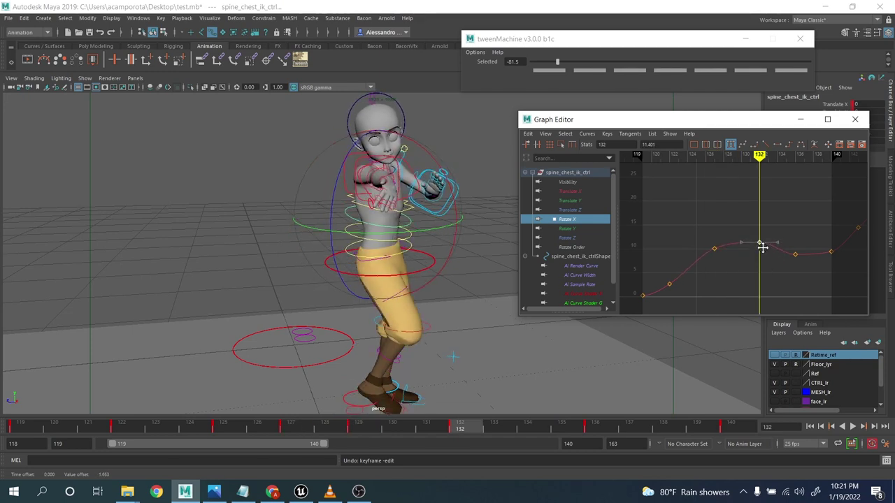
{"action": "key", "text": "period"}
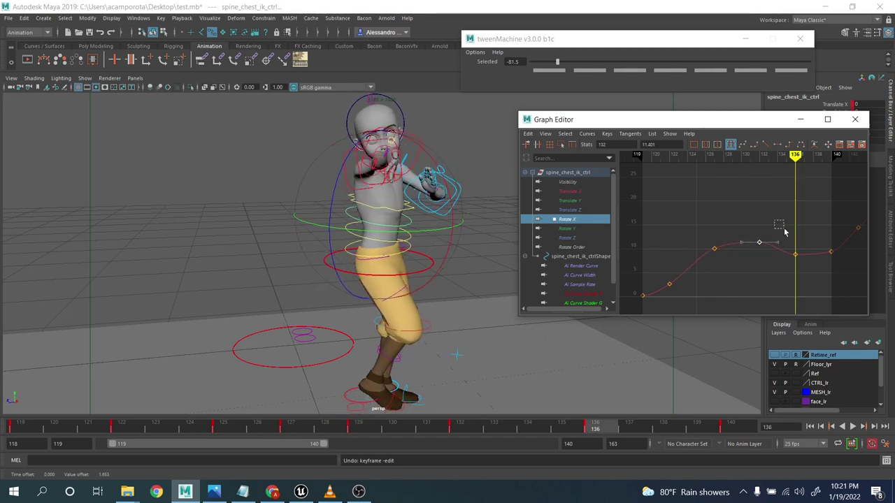
{"action": "left_click_drag", "start_coordinate": [784, 229], "coordinate": [828, 277]}
{"action": "middle_click_drag", "start_coordinate": [827, 278], "coordinate": [823, 261]}
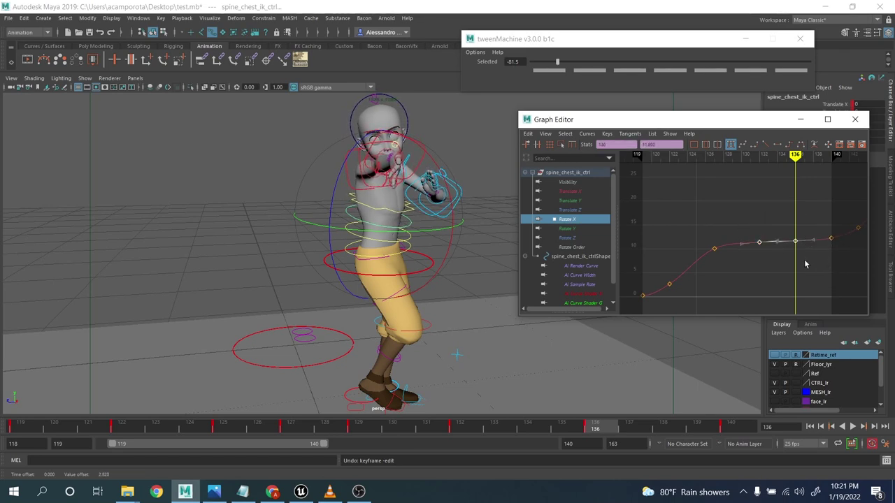
Delete the Rotate X keys at frames 132 and 136, raise the frame 140 key to about 13.06, and play the animation
{"action": "key", "text": "Delete"}
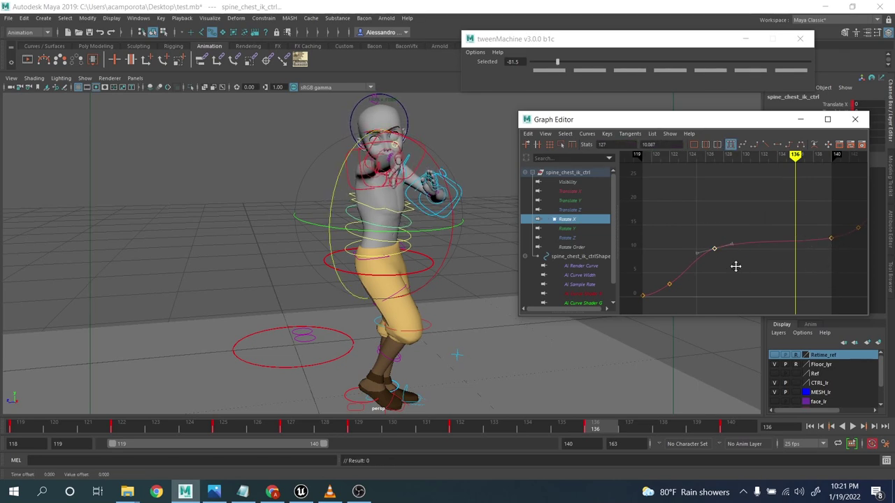
{"action": "left_click_drag", "start_coordinate": [809, 225], "coordinate": [835, 253]}
{"action": "middle_click_drag", "start_coordinate": [833, 254], "coordinate": [832, 251]}
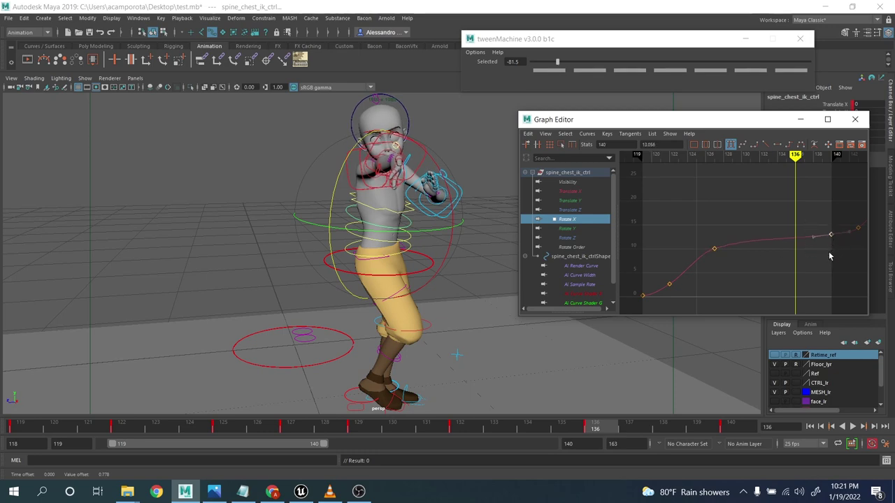
{"action": "left_click", "coordinate": [864, 426]}
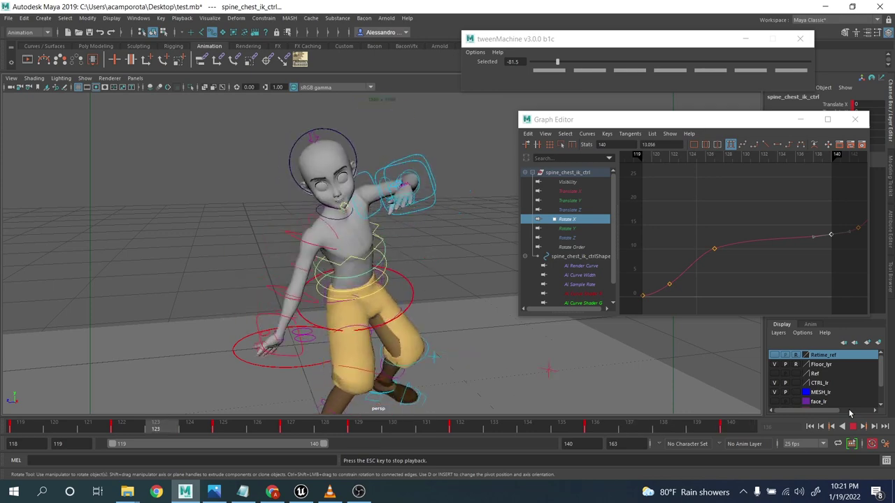
Lower the Rotate X key at frame 127 to about 7.66 and delete the key at frame 122
{"action": "left_click", "coordinate": [714, 248]}
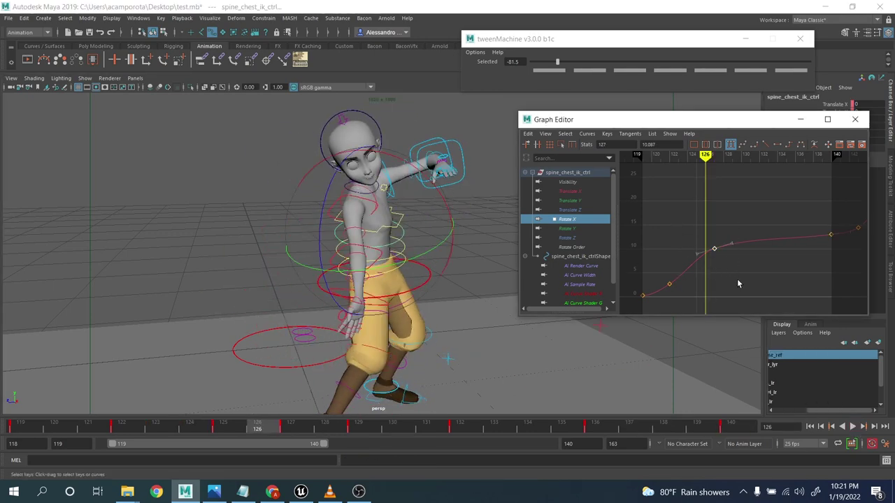
{"action": "key", "text": "period"}
{"action": "middle_click_drag", "start_coordinate": [732, 286], "coordinate": [730, 292]}
{"action": "left_click_drag", "start_coordinate": [727, 246], "coordinate": [743, 267]}
{"action": "middle_click_drag", "start_coordinate": [742, 266], "coordinate": [742, 264]}
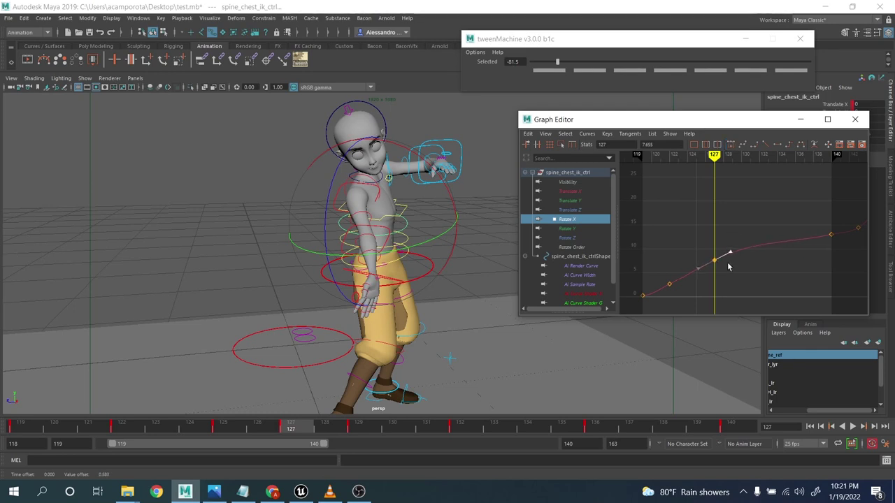
{"action": "key", "text": "Delete"}
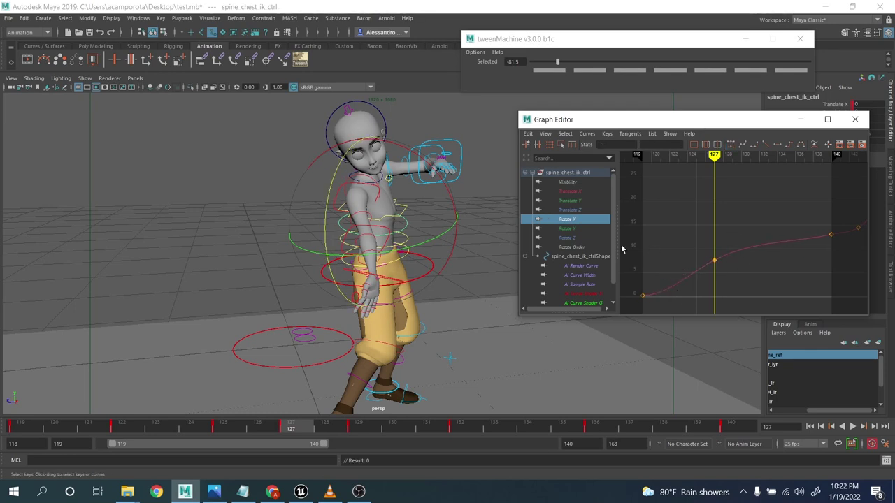
On the chest IK control's Rotate Y curve, lower the key at frame 125 and raise the key at frame 129 to about 8.79
{"action": "left_click", "coordinate": [572, 229]}
{"action": "middle_click_drag", "start_coordinate": [694, 254], "coordinate": [720, 263], "text": "alt"}
{"action": "right_click_drag", "start_coordinate": [721, 263], "coordinate": [761, 260], "text": "alt"}
{"action": "middle_click_drag", "start_coordinate": [757, 259], "coordinate": [654, 245], "text": "alt"}
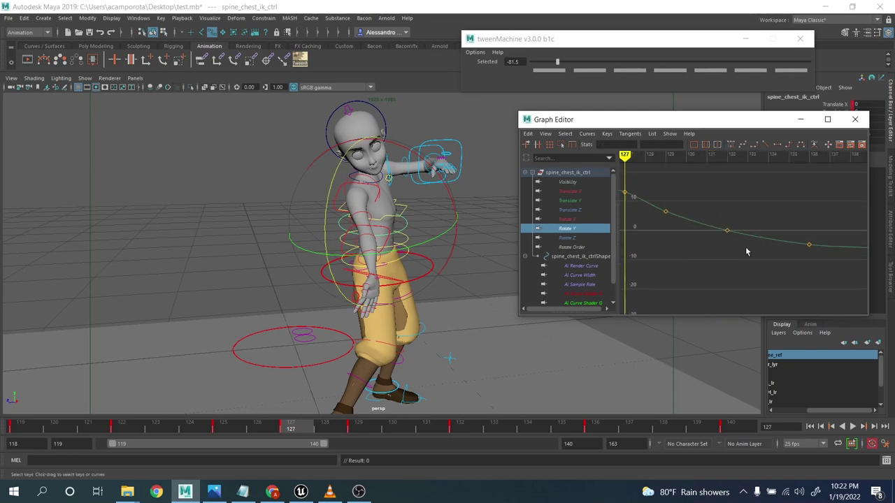
{"action": "key", "text": "f"}
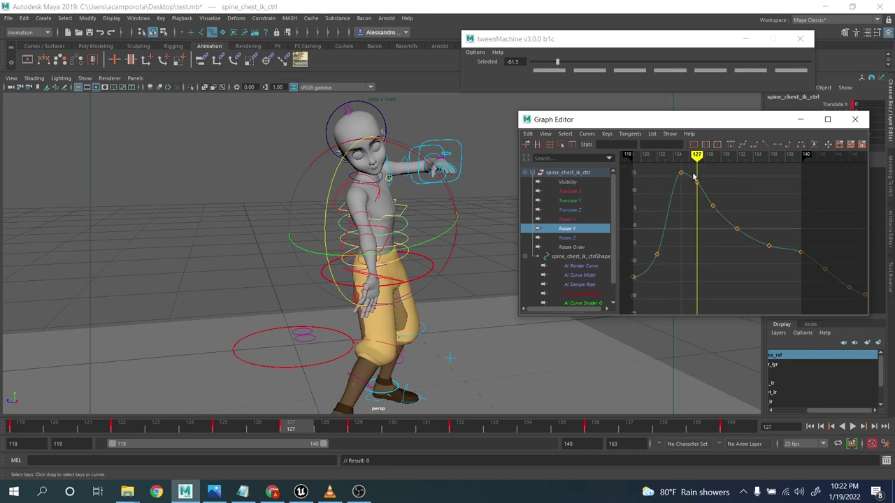
{"action": "left_click_drag", "start_coordinate": [695, 187], "coordinate": [694, 188]}
{"action": "middle_click_drag", "start_coordinate": [694, 187], "coordinate": [709, 214]}
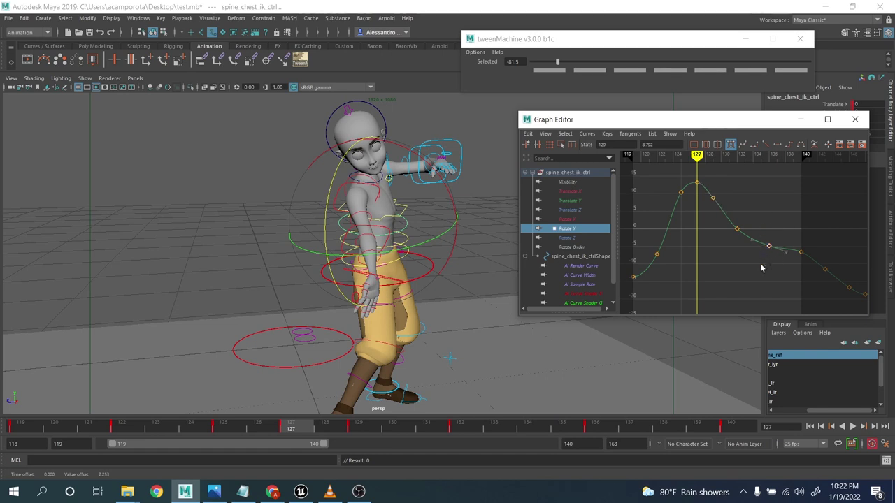
Lower the Rotate Y keys at frame 132 to about -1.59 and frame 136 to about -5.9, and play the animation
{"action": "left_click", "coordinate": [736, 229]}
{"action": "middle_click_drag", "start_coordinate": [735, 234], "coordinate": [733, 250]}
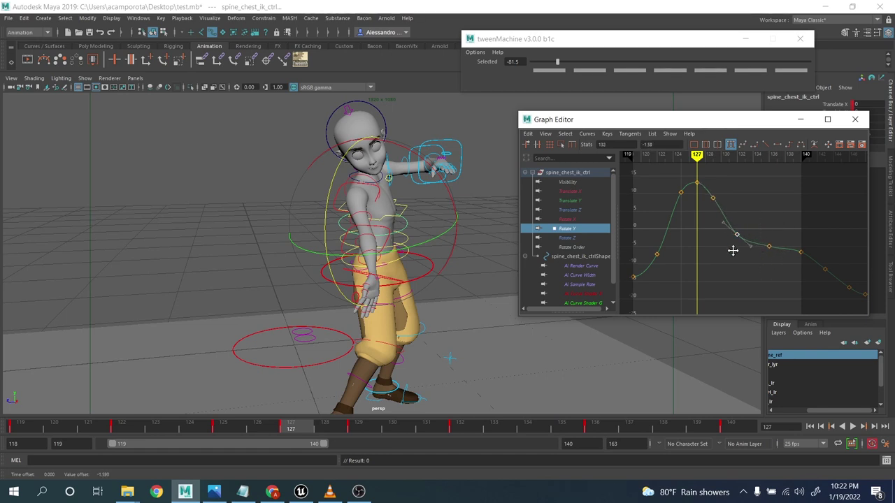
{"action": "middle_click_drag", "start_coordinate": [783, 265], "coordinate": [781, 265]}
{"action": "left_click", "coordinate": [853, 427]}
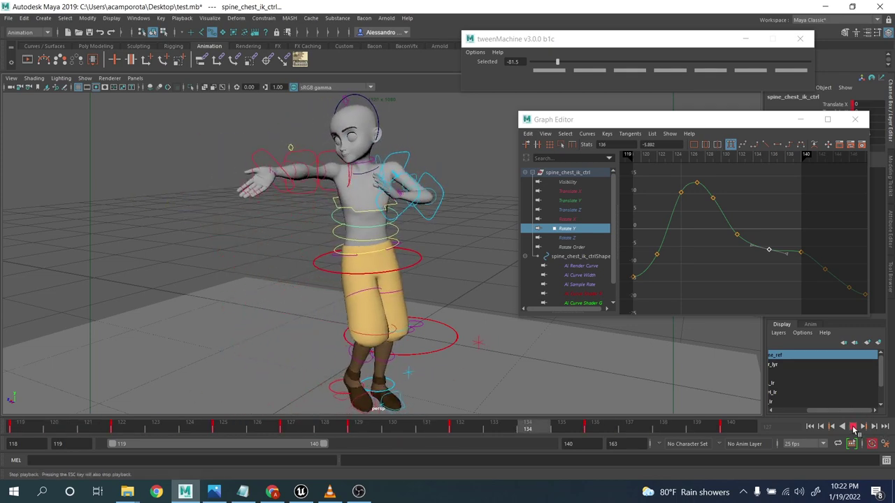
{"action": "left_click", "coordinate": [852, 426]}
Switch the viewport to the shot camera and play the animation to review the chest motion
{"action": "left_click", "coordinate": [158, 144]}
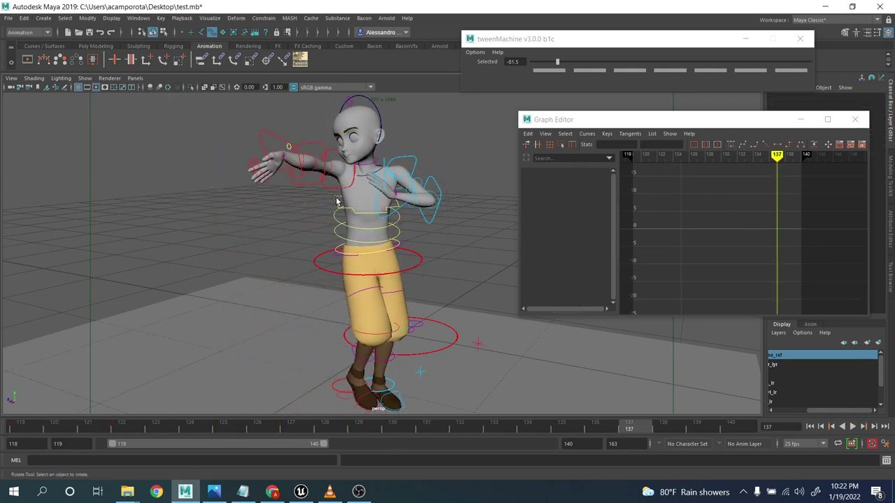
{"action": "left_click", "coordinate": [337, 200]}
{"action": "left_click", "coordinate": [135, 77]}
{"action": "mouse_move", "coordinate": [149, 88]}
{"action": "left_click", "coordinate": [253, 90]}
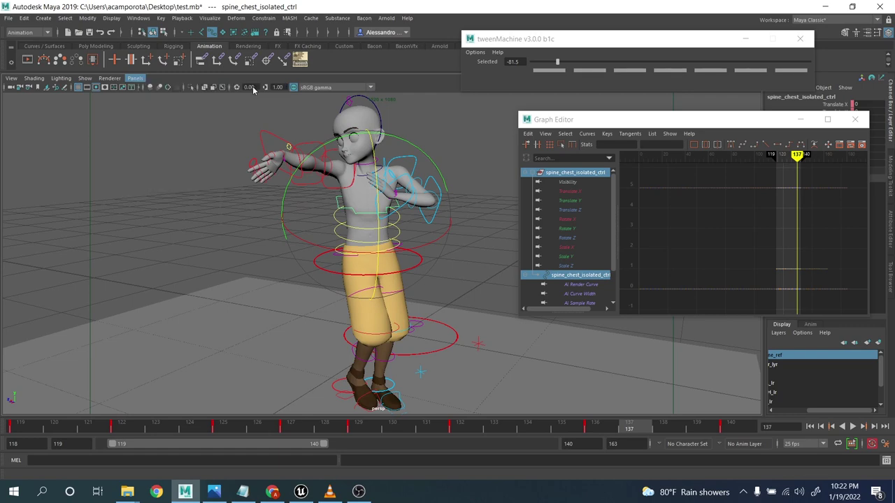
{"action": "left_click", "coordinate": [853, 426]}
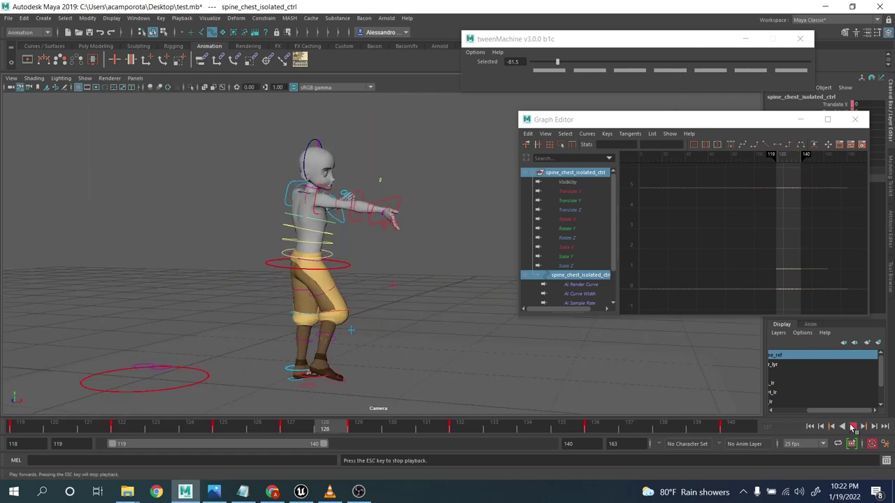
{"action": "left_click", "coordinate": [852, 427]}
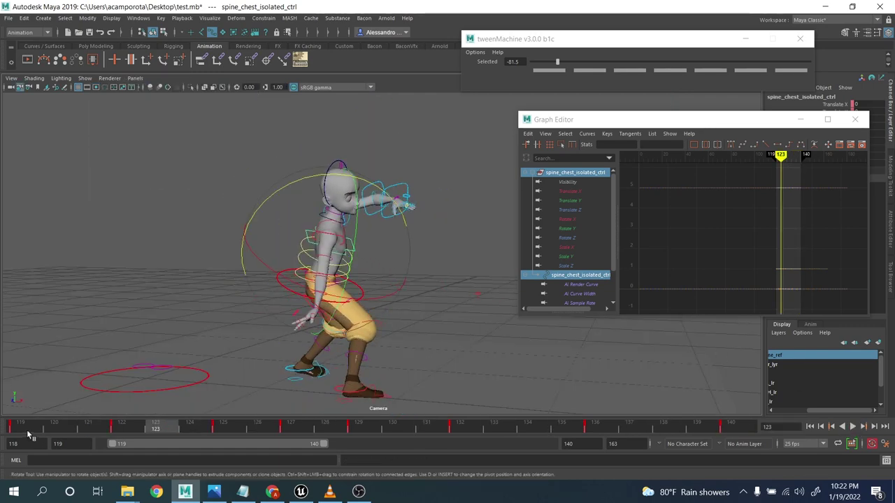
At frame 122, move the isolated chest control down along its own axis to a Translate X of about -2.78
{"action": "left_click_drag", "start_coordinate": [21, 429], "coordinate": [119, 421]}
{"action": "key", "text": "w"}
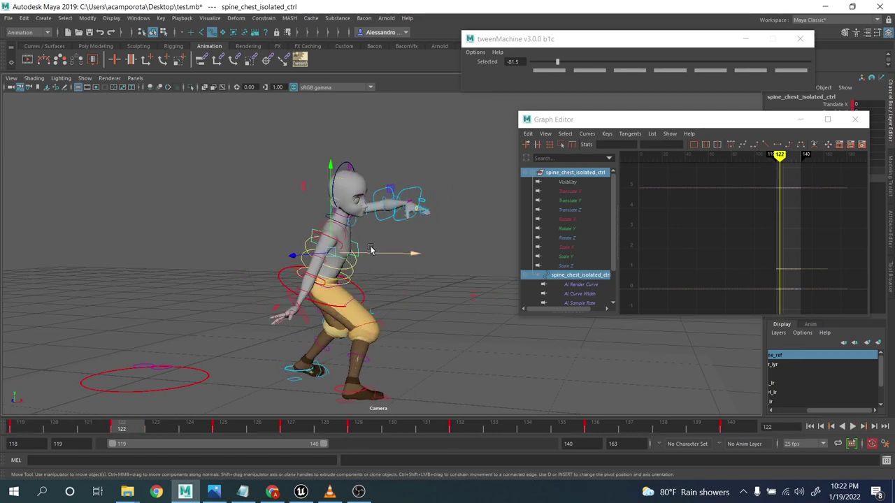
{"action": "left_click_drag", "start_coordinate": [336, 257], "coordinate": [315, 240]}
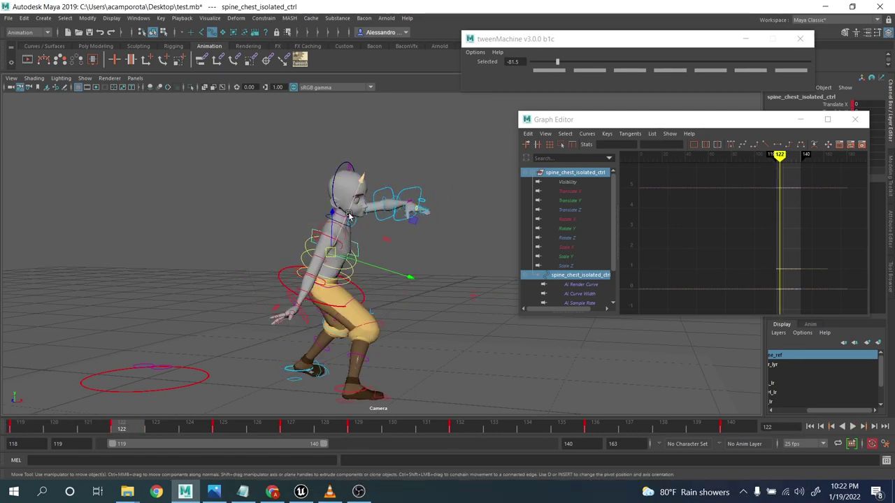
{"action": "left_click_drag", "start_coordinate": [349, 212], "coordinate": [351, 221]}
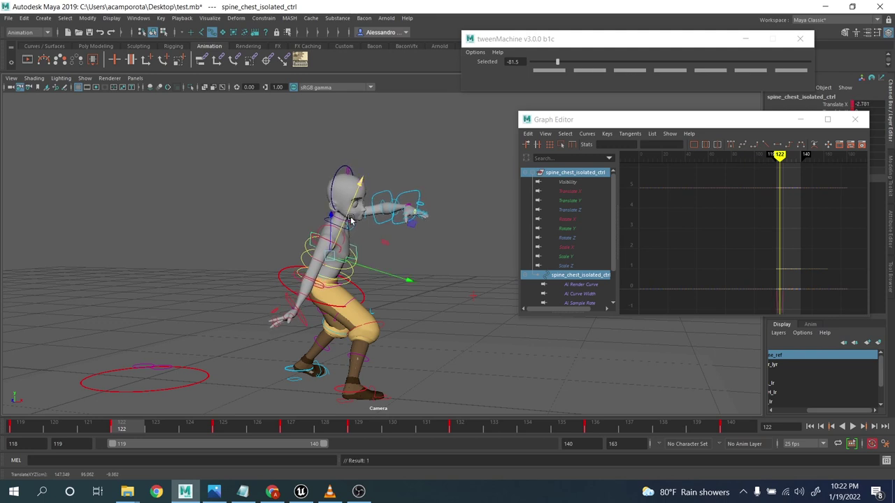
On the isolated chest control's Translate X curve, raise the key at frame 132 to about 1.68
{"action": "left_click", "coordinate": [570, 200]}
{"action": "key", "text": "f"}
{"action": "right_click_drag", "start_coordinate": [854, 235], "coordinate": [616, 212], "text": "alt"}
{"action": "key", "text": "a"}
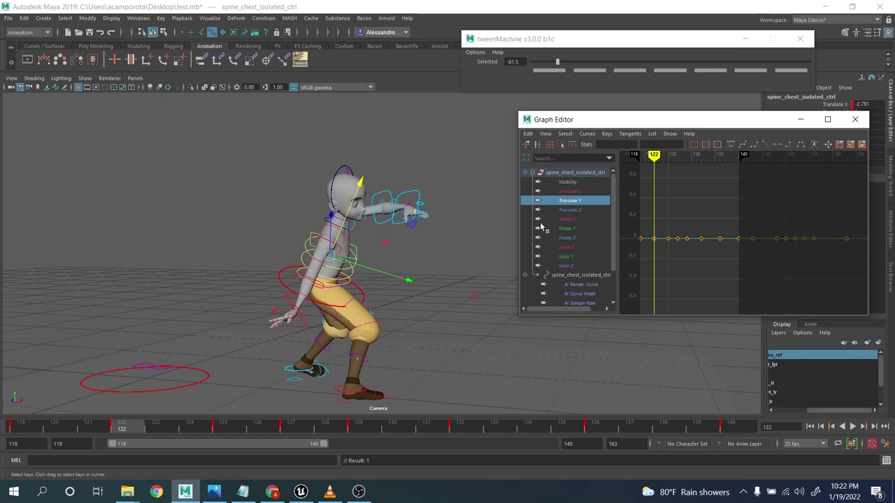
{"action": "left_click", "coordinate": [576, 192]}
{"action": "middle_click_drag", "start_coordinate": [656, 230], "coordinate": [724, 225], "text": "alt"}
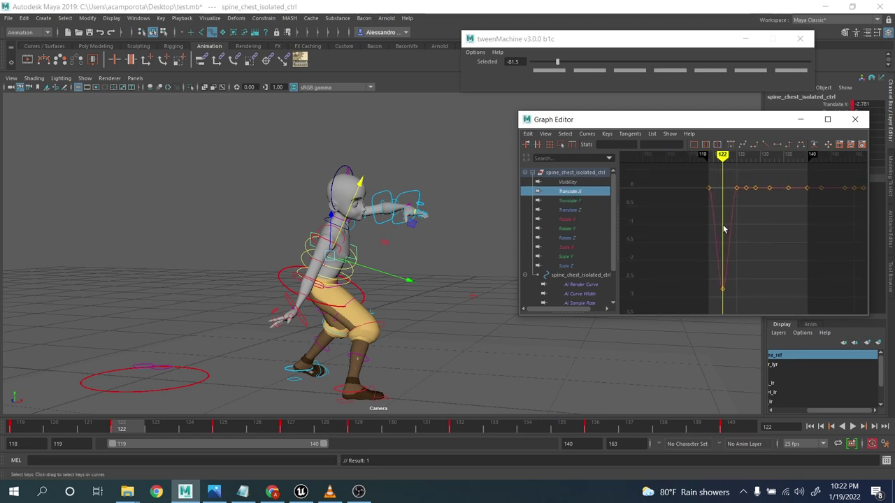
{"action": "right_click_drag", "start_coordinate": [724, 225], "coordinate": [752, 238], "text": "alt"}
{"action": "key", "text": "f"}
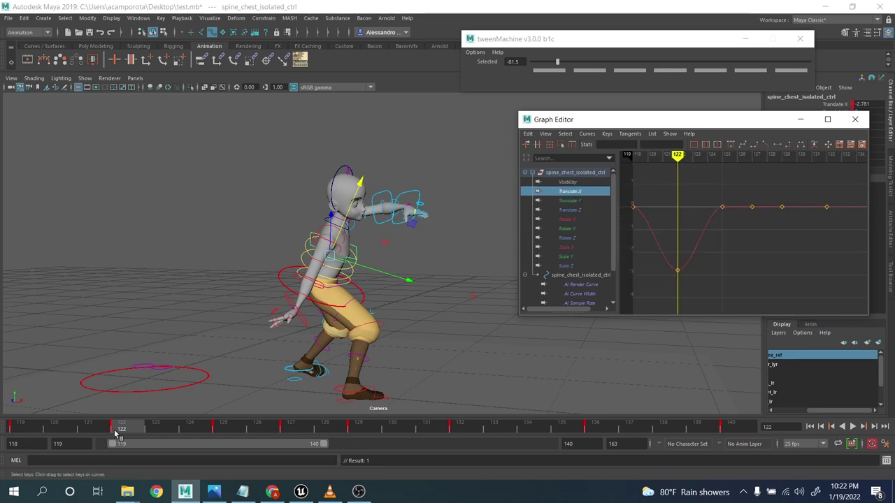
{"action": "left_click_drag", "start_coordinate": [115, 433], "coordinate": [467, 431]}
{"action": "middle_click_drag", "start_coordinate": [765, 252], "coordinate": [714, 311], "text": "alt"}
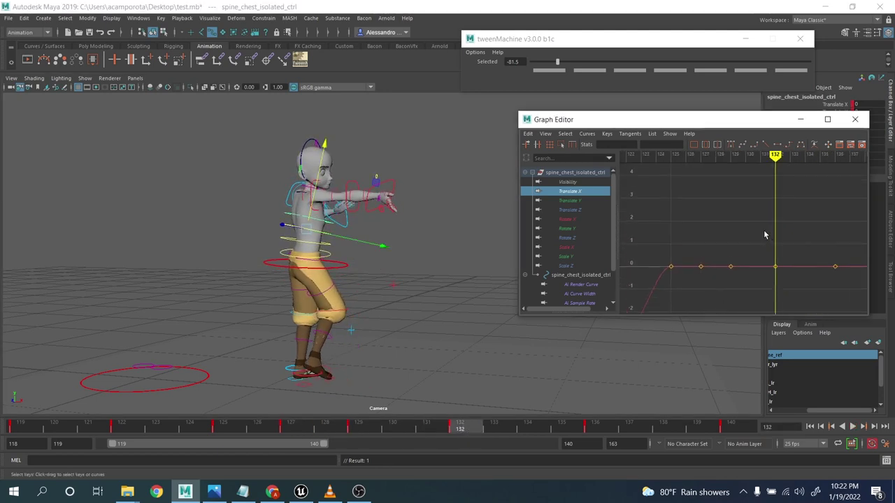
{"action": "left_click_drag", "start_coordinate": [766, 236], "coordinate": [784, 285]}
{"action": "middle_click_drag", "start_coordinate": [793, 296], "coordinate": [791, 258]}
{"action": "middle_click_drag", "start_coordinate": [755, 274], "coordinate": [758, 230], "text": "alt"}
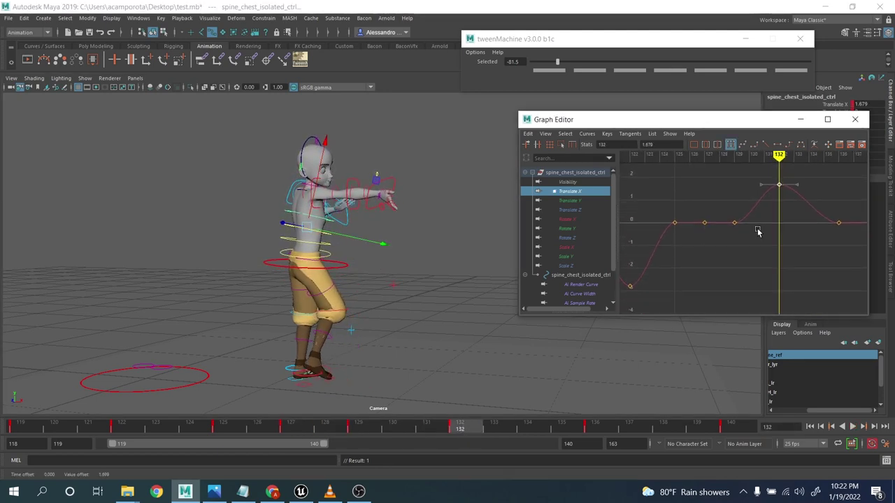
Lower the Translate X key at frame 125 to about -2.31
{"action": "right_click_drag", "start_coordinate": [759, 229], "coordinate": [753, 243], "text": "alt"}
{"action": "key", "text": "comma"}
{"action": "key", "text": "comma"}
{"action": "key", "text": "comma"}
{"action": "key", "text": "comma"}
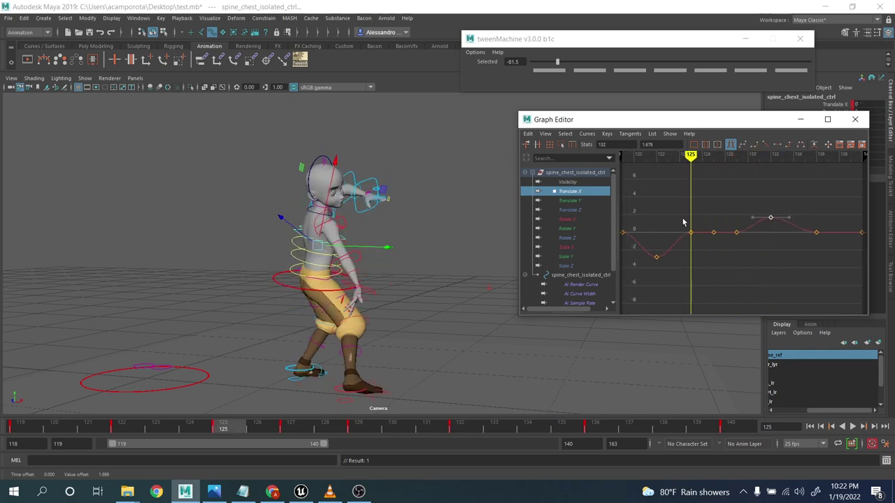
{"action": "key", "text": "period"}
{"action": "left_click_drag", "start_coordinate": [683, 217], "coordinate": [705, 250]}
{"action": "middle_click_drag", "start_coordinate": [706, 253], "coordinate": [700, 271]}
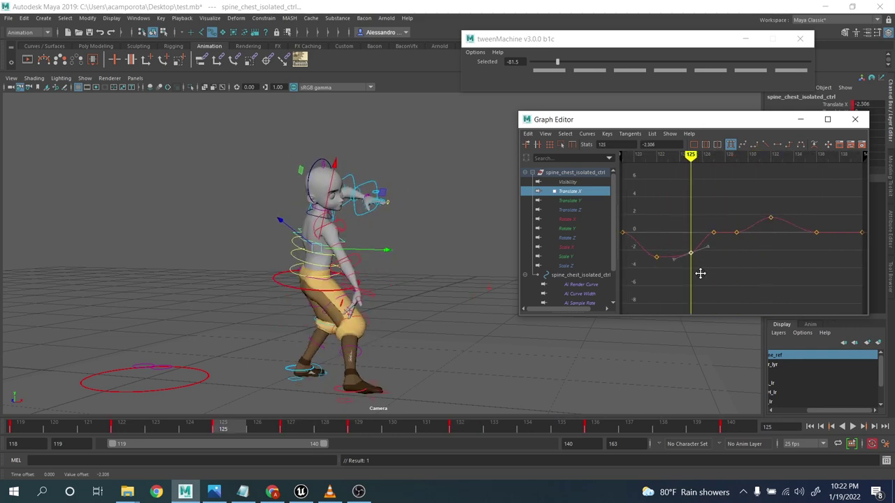
Raise the Translate X key at frame 129 to about 1.47 and lower the frame 127 key to about -0.31
{"action": "key", "text": "period"}
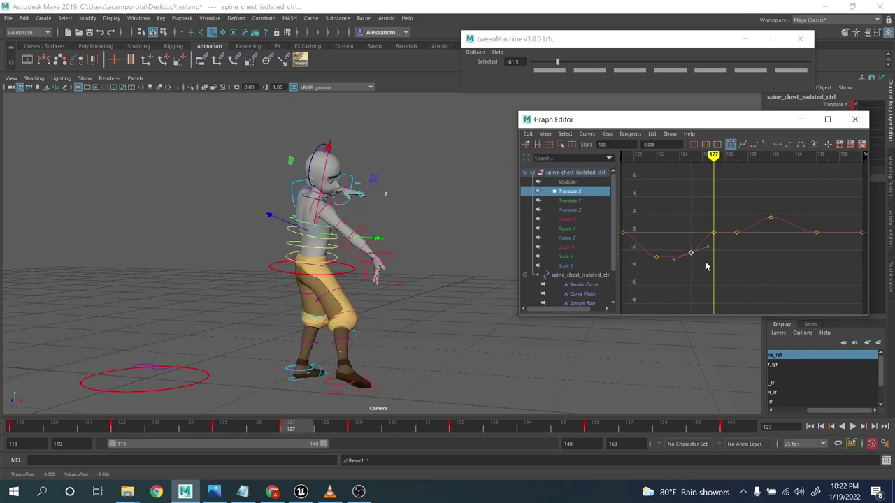
{"action": "key", "text": "period"}
{"action": "left_click_drag", "start_coordinate": [731, 218], "coordinate": [743, 248]}
{"action": "middle_click_drag", "start_coordinate": [742, 259], "coordinate": [743, 246]}
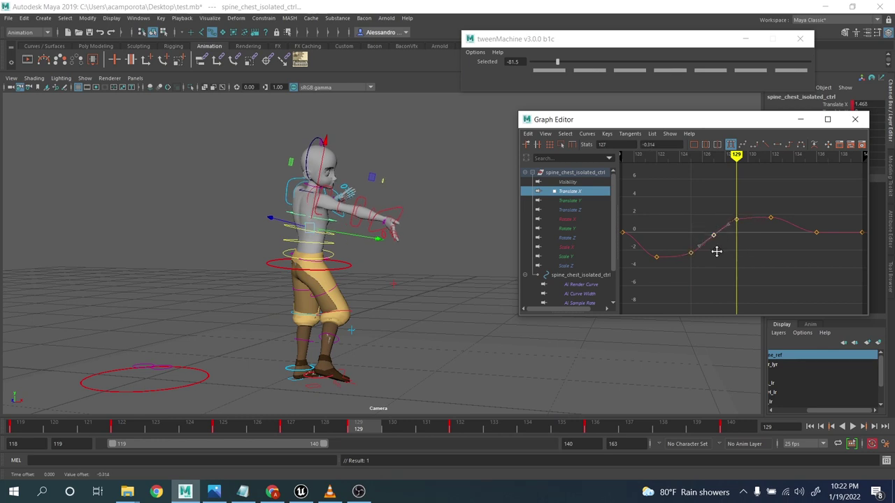
Raise the Translate X key at frame 136 to about 0.5 to ease the curve's descent
{"action": "middle_click_drag", "start_coordinate": [776, 229], "coordinate": [723, 246], "text": "alt"}
{"action": "right_click_drag", "start_coordinate": [723, 246], "coordinate": [721, 223], "text": "alt+shift"}
{"action": "middle_click_drag", "start_coordinate": [777, 286], "coordinate": [745, 238], "text": "alt"}
{"action": "key", "text": "period"}
{"action": "key", "text": "period"}
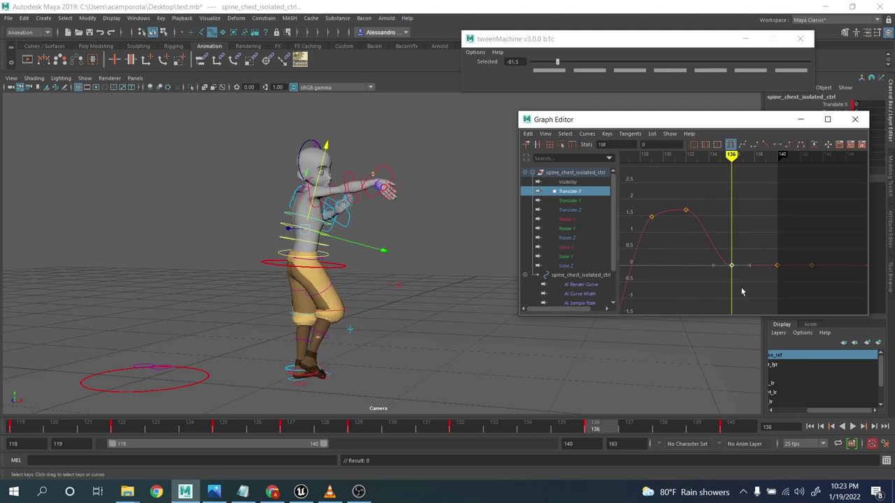
{"action": "middle_click_drag", "start_coordinate": [743, 292], "coordinate": [739, 271]}
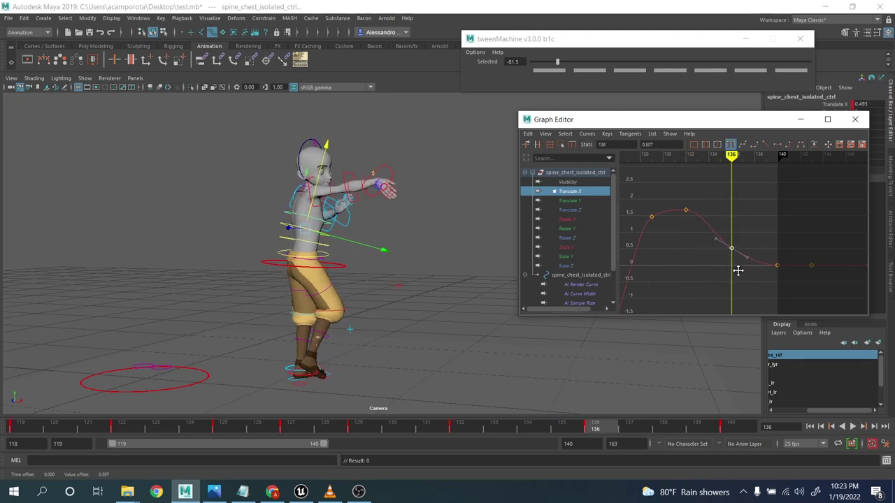
Lower the Translate X keys at frames 129, 132 and 136 together, bringing the frame 136 key to about 0.23
{"action": "right_click_drag", "start_coordinate": [710, 244], "coordinate": [696, 241], "text": "alt"}
{"action": "left_click_drag", "start_coordinate": [650, 201], "coordinate": [731, 244]}
{"action": "left_click", "coordinate": [735, 243], "text": "shift"}
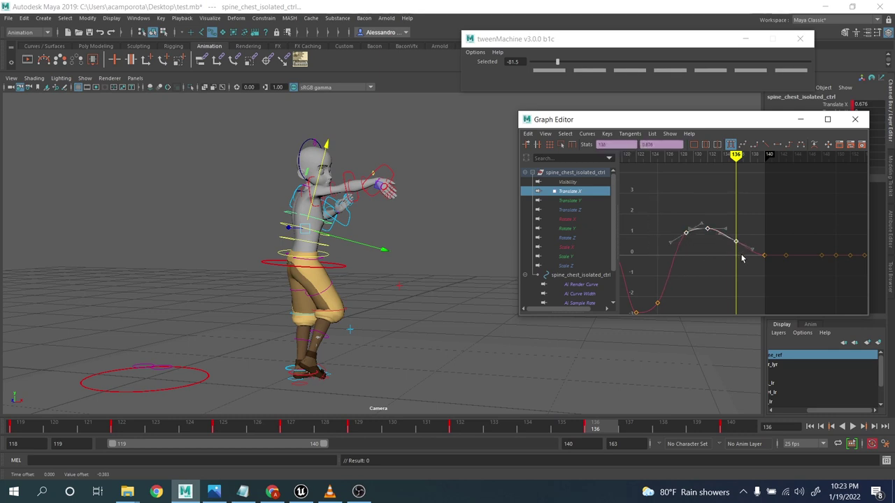
{"action": "middle_click_drag", "start_coordinate": [742, 257], "coordinate": [734, 259]}
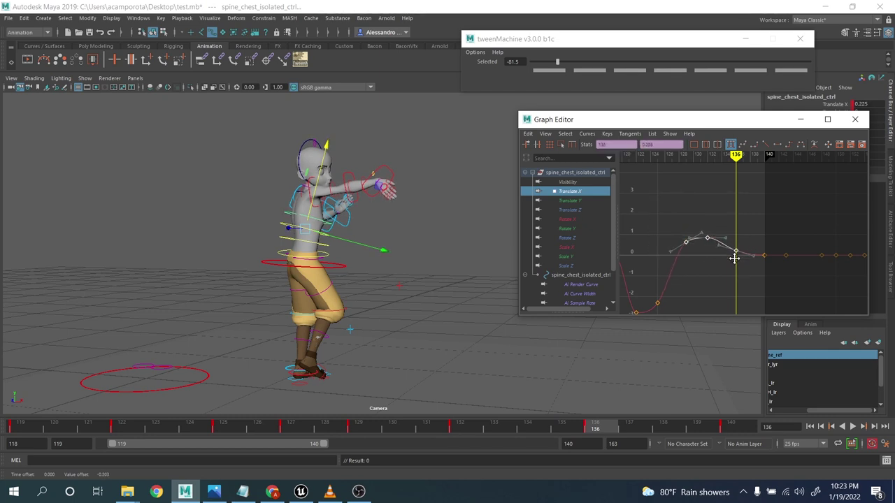
Play the animation repeatedly to review the chest's up-and-down motion
{"action": "left_click", "coordinate": [846, 428]}
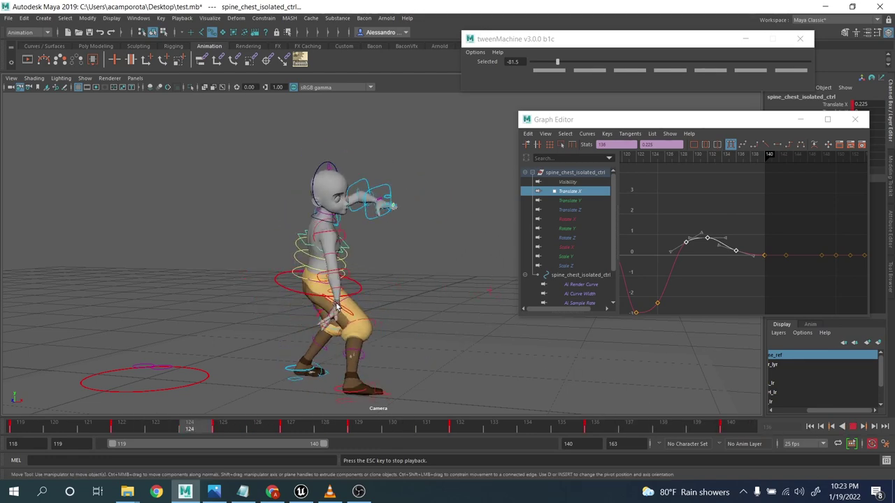
{"action": "left_click", "coordinate": [854, 427]}
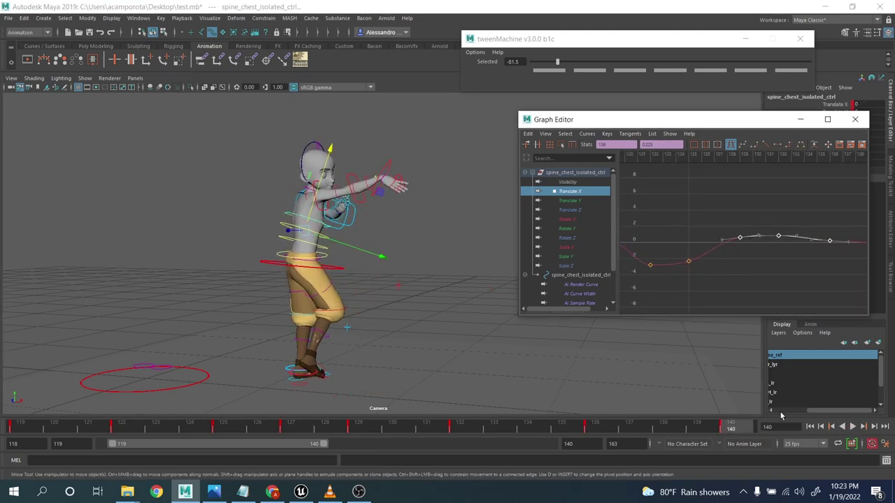
{"action": "key", "text": "alt+v"}
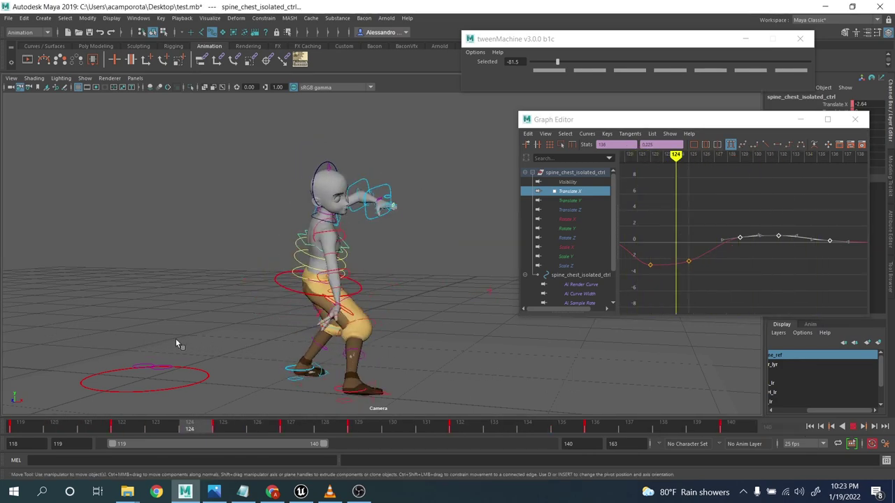
{"action": "key", "text": "alt+v"}
{"action": "left_click_drag", "start_coordinate": [334, 184], "coordinate": [319, 175]}
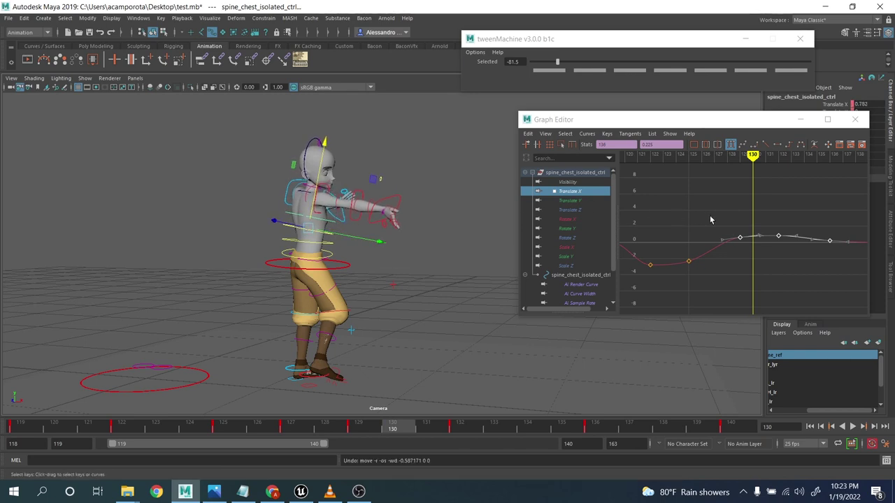
{"action": "left_click", "coordinate": [853, 427]}
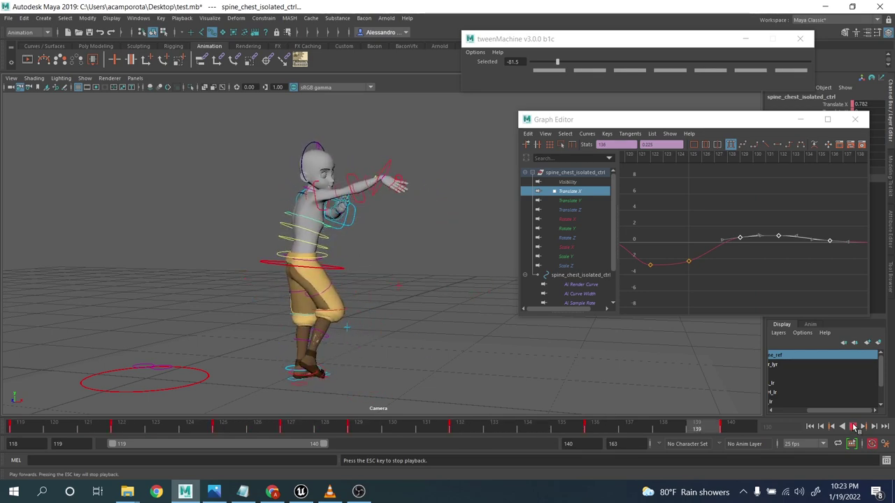
{"action": "left_click", "coordinate": [854, 427]}
Close the Graph Editor and select the head control with the Rotate tool active
{"action": "left_click", "coordinate": [412, 167]}
{"action": "left_click_drag", "start_coordinate": [687, 124], "coordinate": [528, 132]}
{"action": "left_click", "coordinate": [697, 125]}
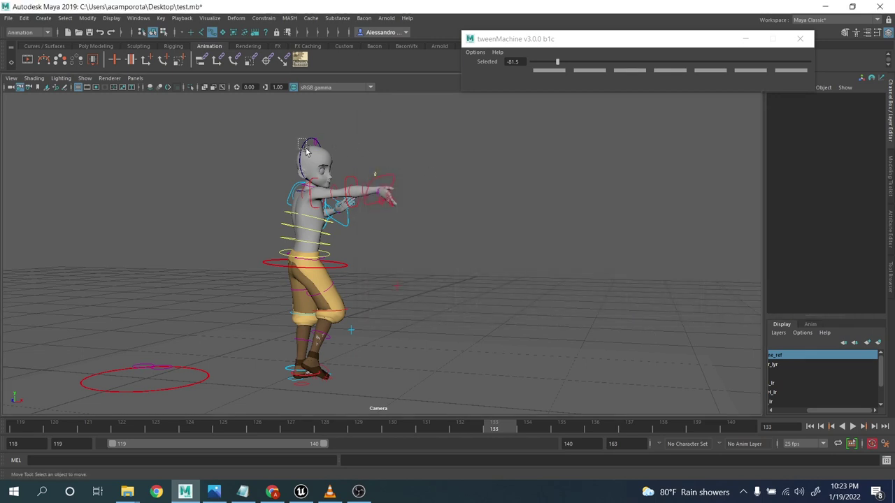
{"action": "left_click", "coordinate": [306, 151]}
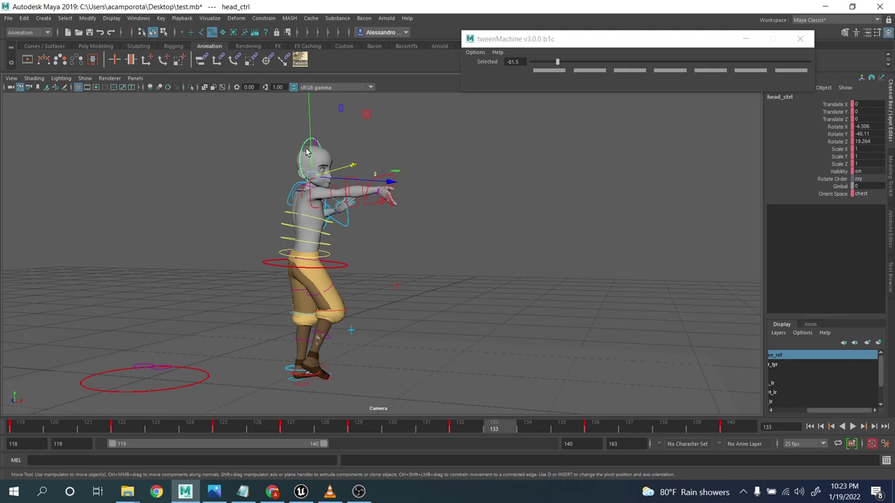
{"action": "key", "text": "e"}
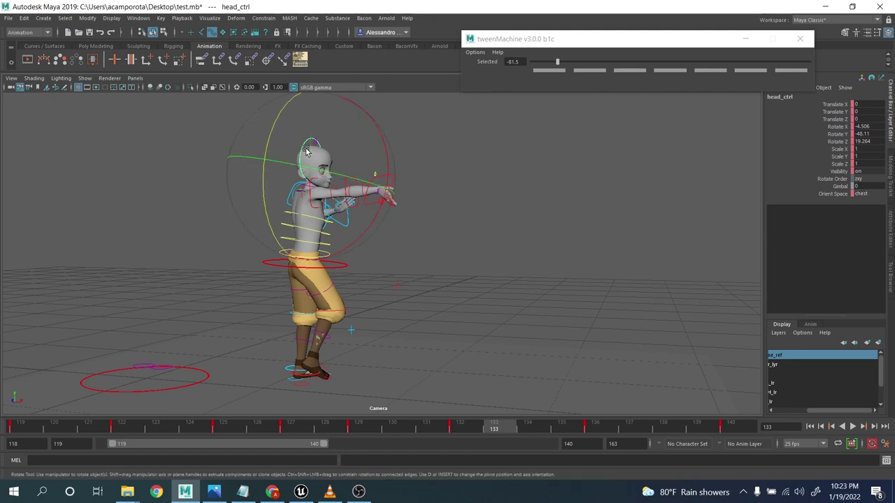
{"action": "right_click", "coordinate": [341, 201]}
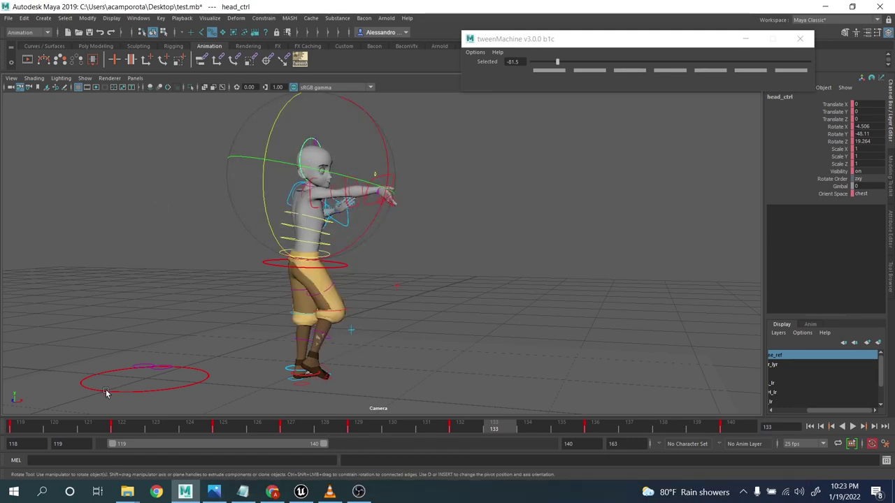
Compare the head poses on the opening keys and adjust the head control's rotation at frame 125
{"action": "left_click", "coordinate": [18, 428]}
{"action": "left_click_drag", "start_coordinate": [17, 431], "coordinate": [116, 433]}
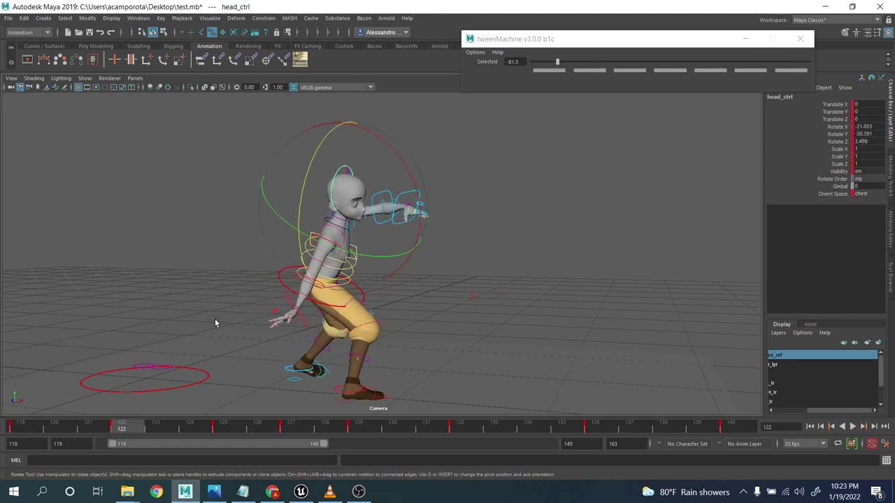
{"action": "key", "text": "comma"}
{"action": "key", "text": "period"}
{"action": "key", "text": "comma"}
{"action": "key", "text": "period"}
{"action": "key", "text": "period"}
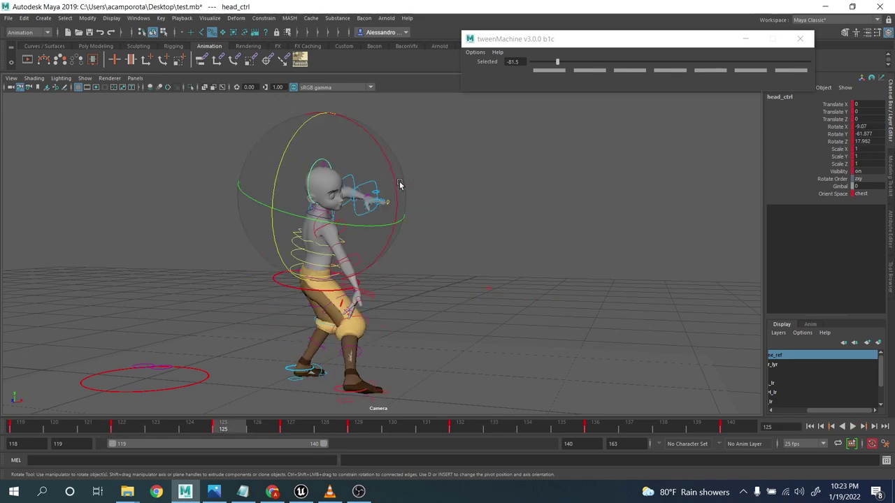
{"action": "key", "text": "comma"}
{"action": "mouse_move", "coordinate": [381, 167]}
{"action": "left_mouse_down"}
{"action": "mouse_move", "coordinate": [294, 169]}
{"action": "mouse_move", "coordinate": [388, 166]}
{"action": "left_mouse_up"}
Adjust the head control's rotation at frame 127 and bring its Rotate Z to about 23.69 at frame 129
{"action": "key", "text": "comma"}
{"action": "key", "text": "comma"}
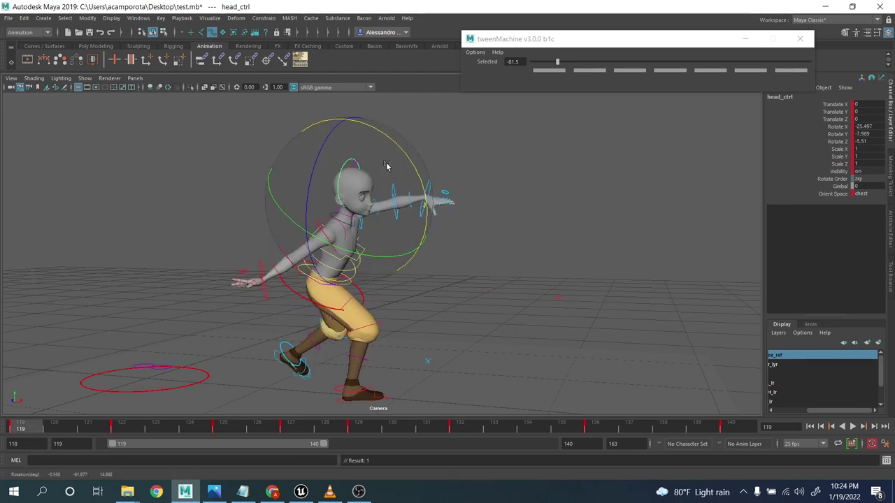
{"action": "key", "text": "period"}
{"action": "key", "text": "period"}
{"action": "key", "text": "period"}
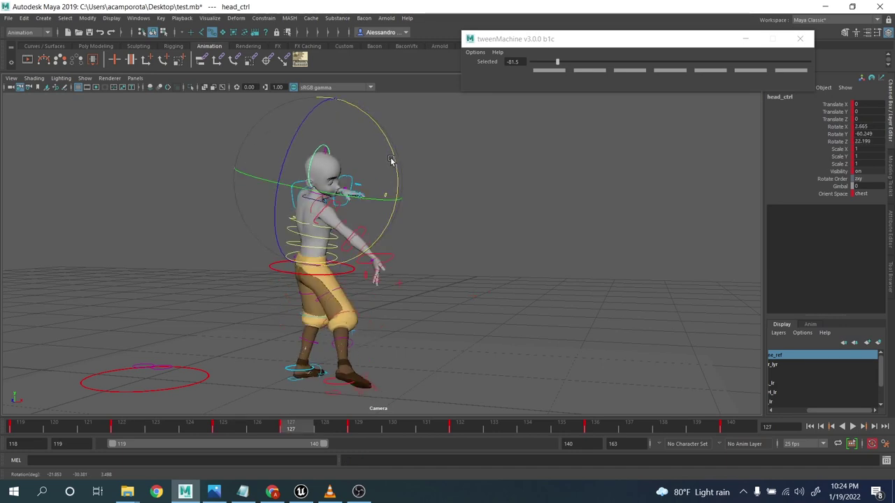
{"action": "key", "text": "comma"}
{"action": "key", "text": "period"}
{"action": "left_click_drag", "start_coordinate": [390, 162], "coordinate": [341, 183]}
{"action": "key", "text": "period"}
{"action": "left_click_drag", "start_coordinate": [276, 154], "coordinate": [274, 160]}
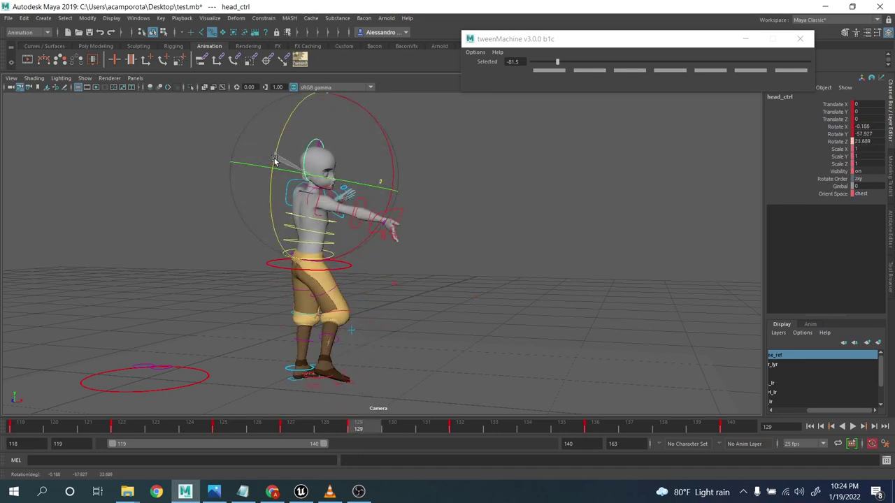
Rotate the head control to a Rotate X of about -7.34 at frame 136, adjust it at frame 140, and play the animation
{"action": "key", "text": "period"}
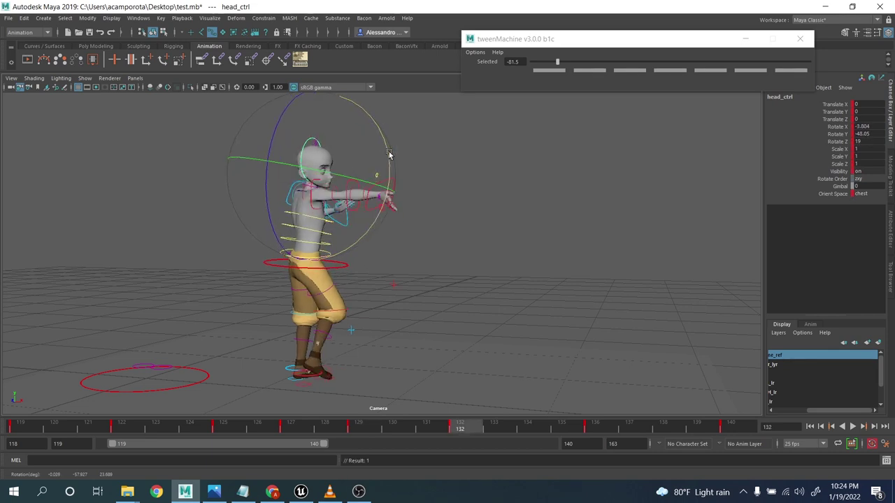
{"action": "key", "text": "period"}
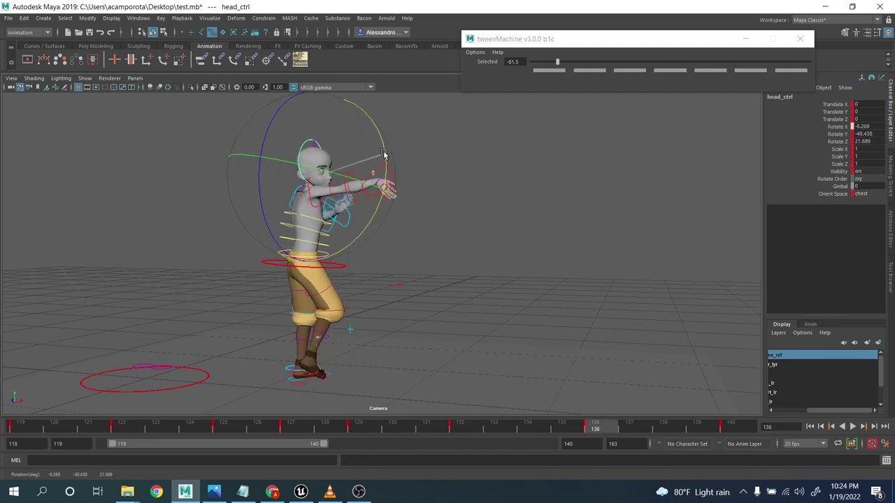
{"action": "key", "text": "period"}
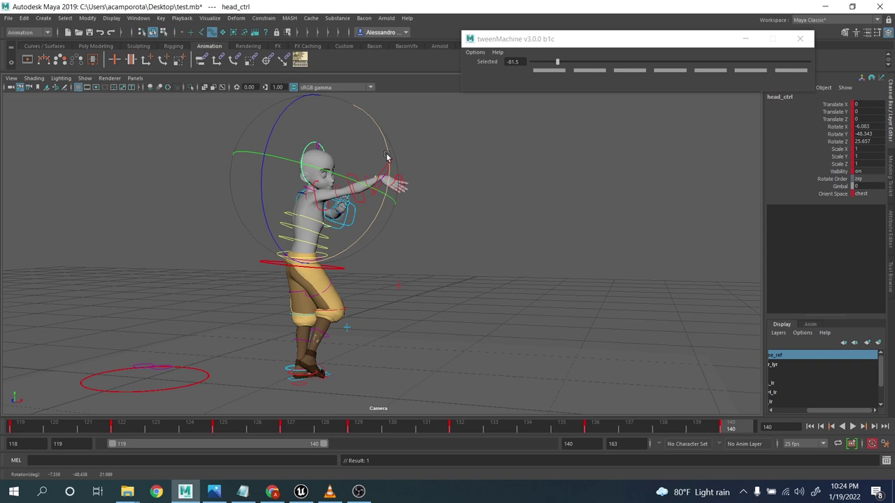
{"action": "left_click_drag", "start_coordinate": [387, 155], "coordinate": [388, 151]}
{"action": "left_click", "coordinate": [852, 426]}
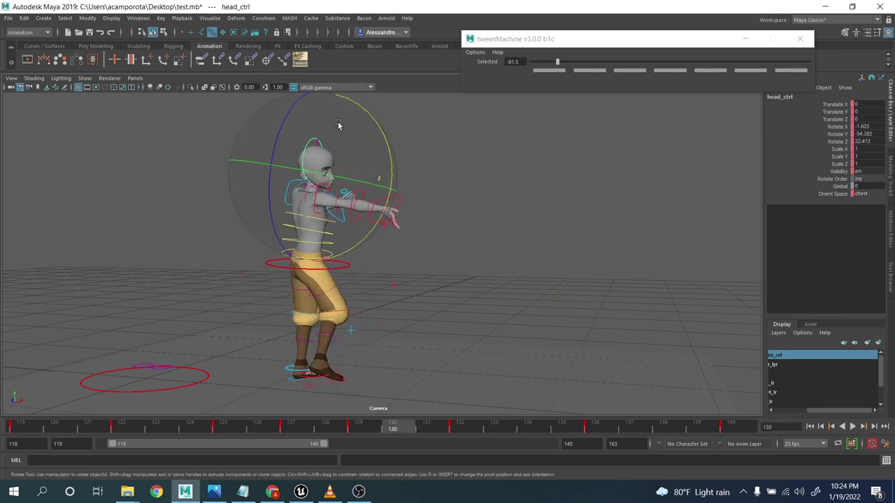
{"action": "left_click", "coordinate": [852, 427]}
Open the Graph Editor to show the head control's animation curves
{"action": "left_click", "coordinate": [138, 18]}
{"action": "mouse_move", "coordinate": [219, 74]}
{"action": "left_click", "coordinate": [265, 78]}
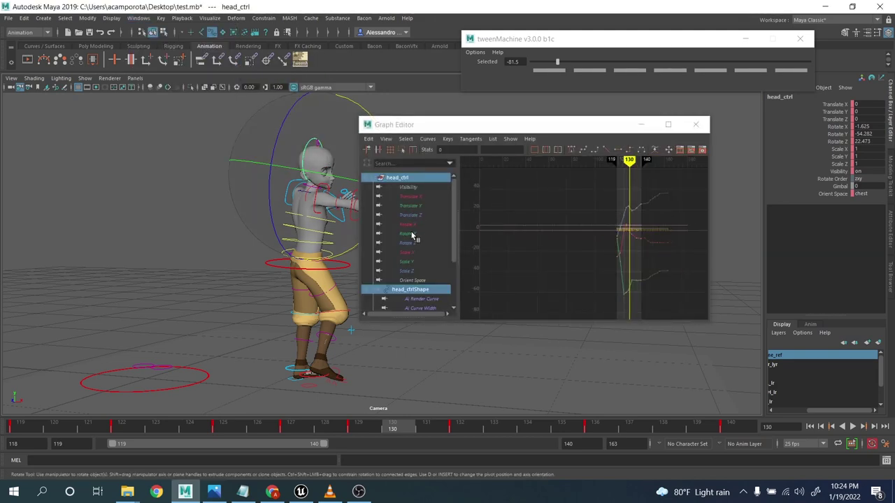
Raise the head control's Rotate X key at frame 129 to about 1.858 and play the animation
{"action": "left_click", "coordinate": [409, 225]}
{"action": "key", "text": "f"}
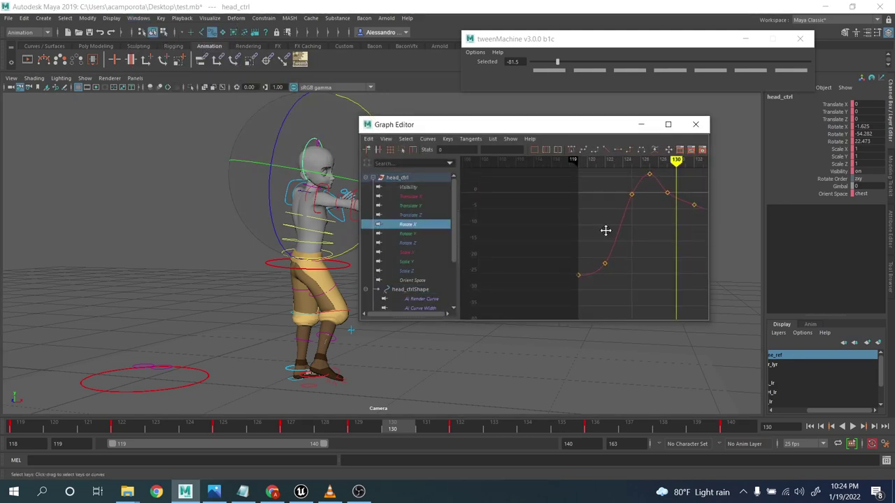
{"action": "scroll", "coordinate": [546, 254], "scroll_direction": "up", "scroll_amount": 3}
{"action": "middle_click_drag", "start_coordinate": [606, 231], "coordinate": [582, 247], "text": "alt"}
{"action": "left_click_drag", "start_coordinate": [571, 224], "coordinate": [527, 249]}
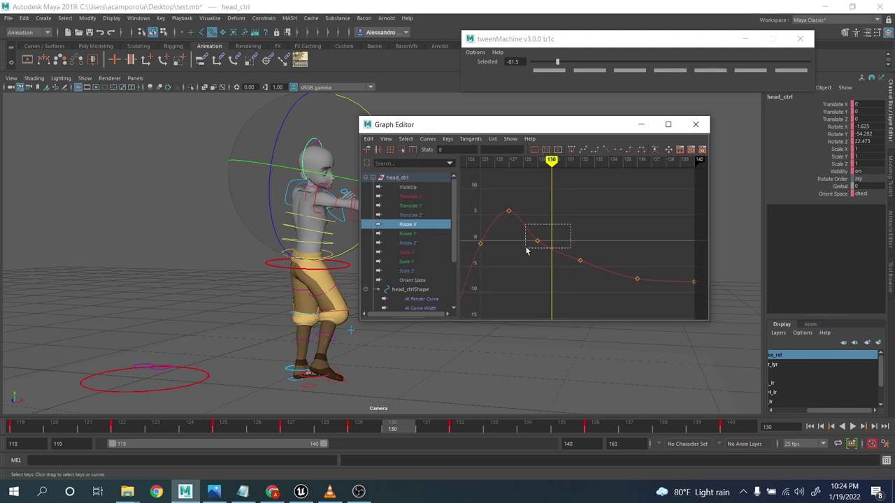
{"action": "left_click_drag", "start_coordinate": [551, 131], "coordinate": [642, 124]}
{"action": "key", "text": "alt+comma"}
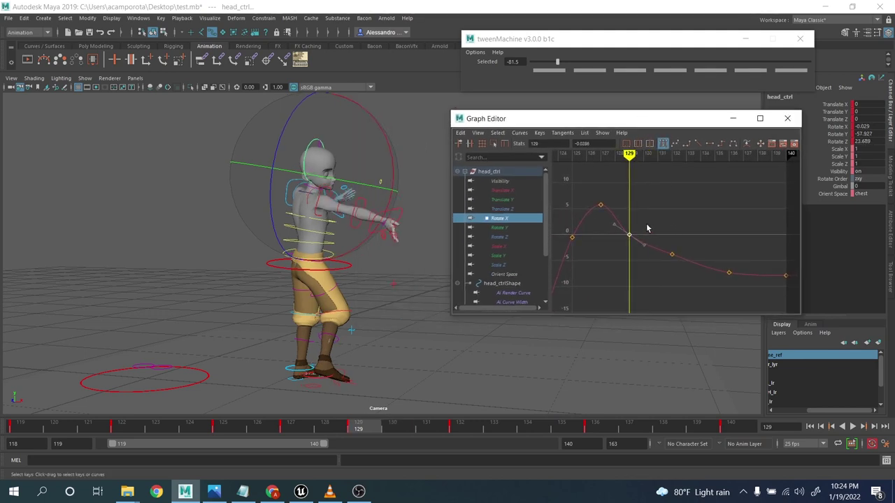
{"action": "middle_click_drag", "start_coordinate": [617, 254], "coordinate": [616, 244]}
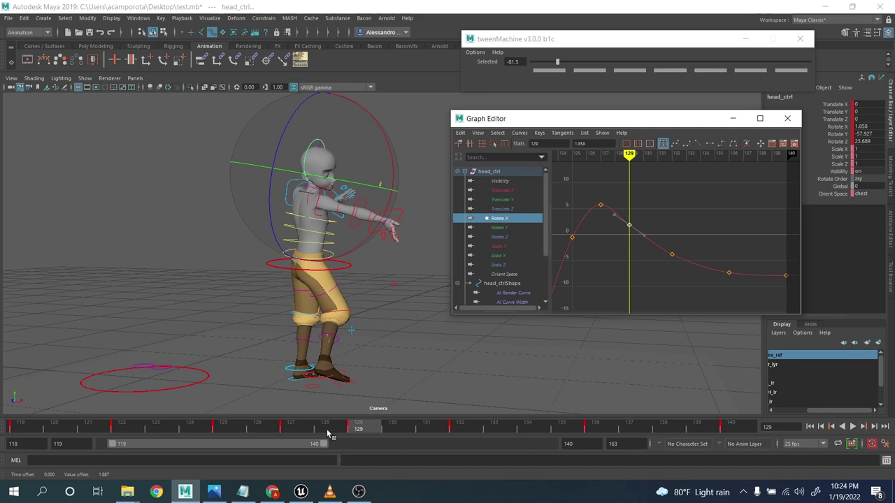
{"action": "key", "text": "alt+v"}
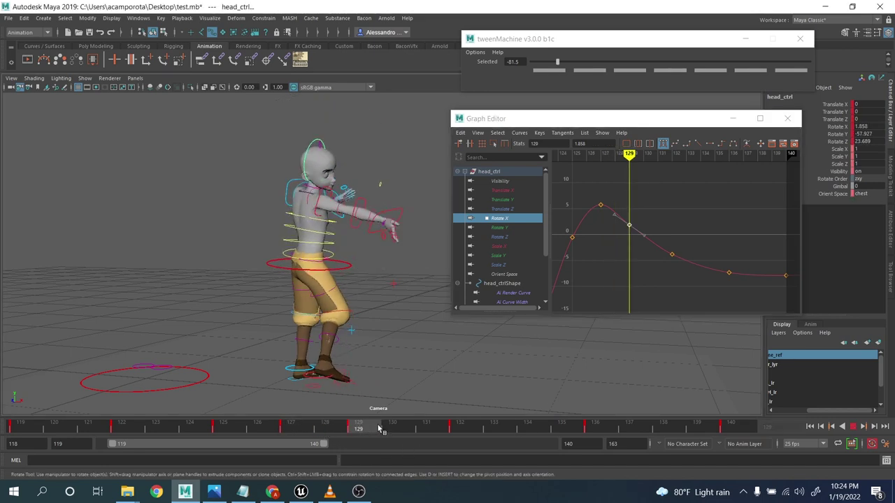
Lower the head control's Rotate X key at frame 132 to about -4.433
{"action": "left_click_drag", "start_coordinate": [379, 429], "coordinate": [460, 433]}
{"action": "left_click_drag", "start_coordinate": [704, 229], "coordinate": [664, 278]}
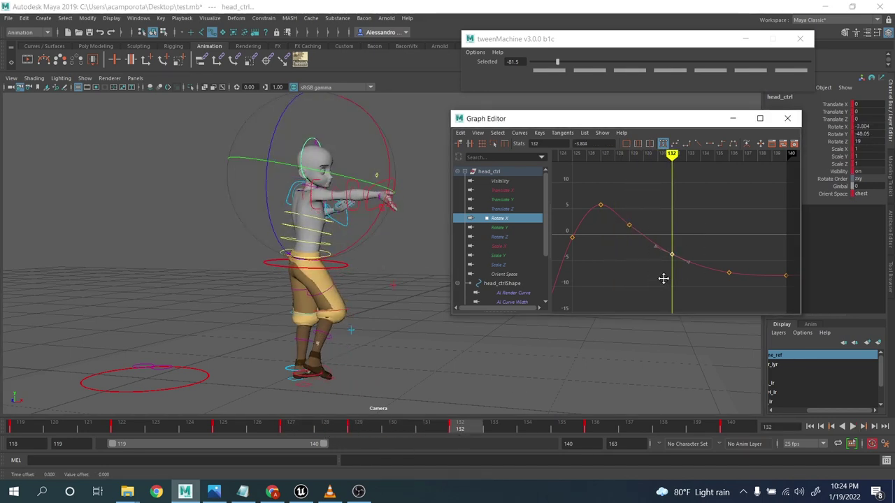
{"action": "scroll", "coordinate": [725, 251], "scroll_direction": "down", "scroll_amount": 3}
{"action": "middle_click_drag", "start_coordinate": [706, 244], "coordinate": [682, 222], "text": "alt"}
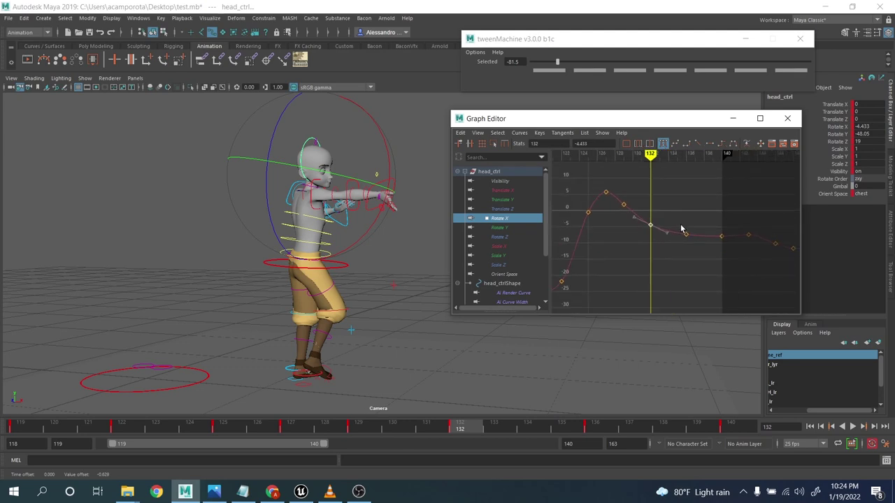
{"action": "right_click_drag", "start_coordinate": [681, 227], "coordinate": [682, 210], "text": "alt+shift"}
{"action": "middle_click_drag", "start_coordinate": [683, 239], "coordinate": [677, 263], "text": "alt"}
Adjust the head control's Rotate Y curve, raising frame 125 to about -57.148 and lowering frame 132 to about -50.608
{"action": "left_click", "coordinate": [500, 227]}
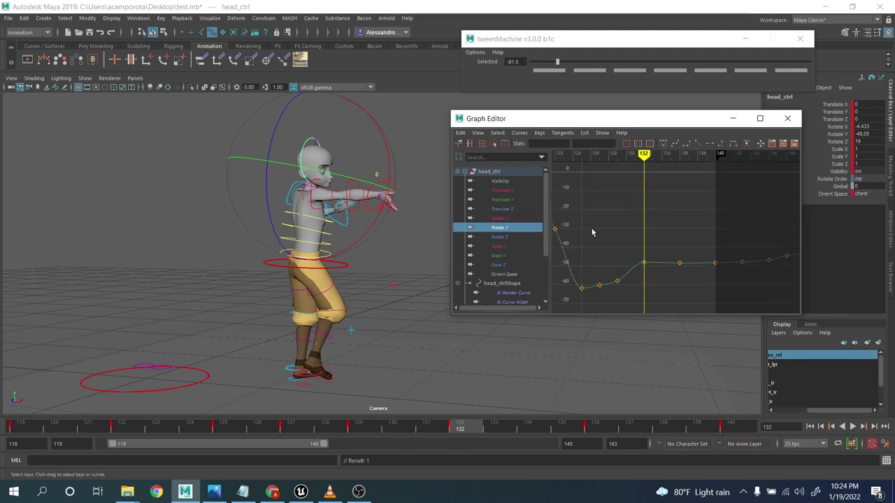
{"action": "key", "text": "f"}
{"action": "right_click_drag", "start_coordinate": [666, 222], "coordinate": [649, 245], "text": "alt"}
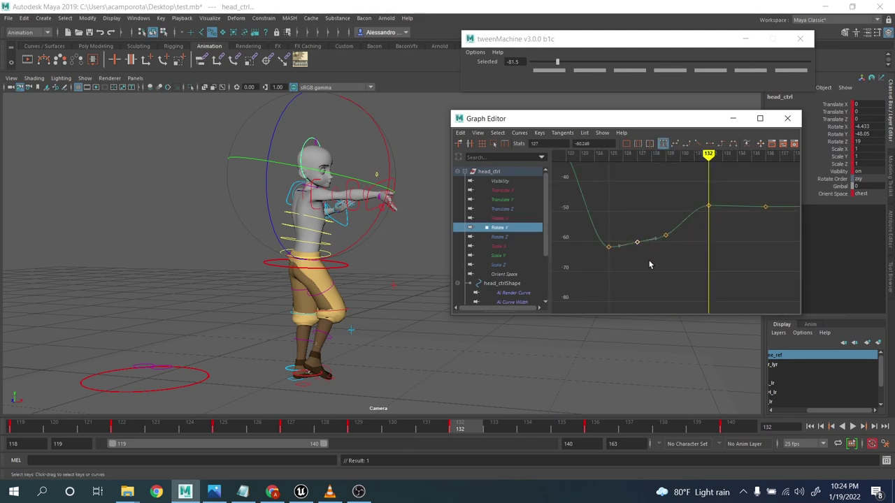
{"action": "key", "text": "comma"}
{"action": "key", "text": "comma"}
{"action": "key", "text": "comma"}
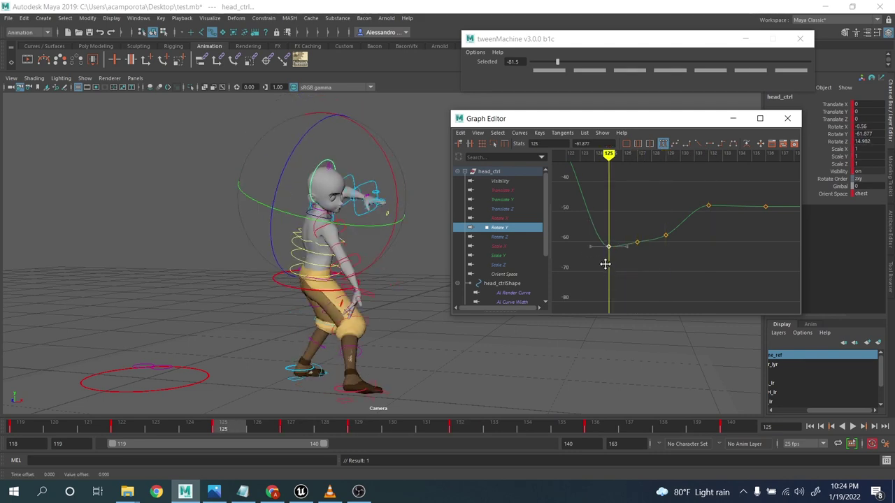
{"action": "middle_click_drag", "start_coordinate": [607, 266], "coordinate": [607, 252]}
{"action": "left_click_drag", "start_coordinate": [685, 196], "coordinate": [710, 222]}
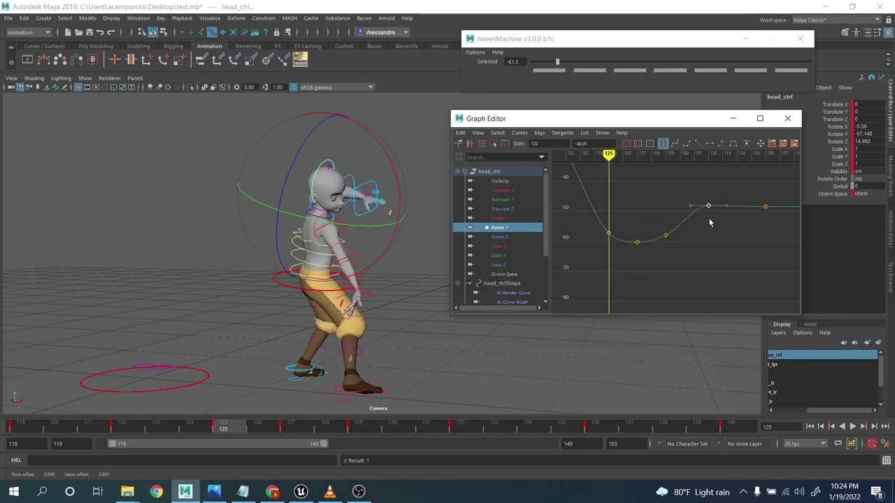
{"action": "scroll", "coordinate": [708, 229], "scroll_direction": "down", "scroll_amount": 3}
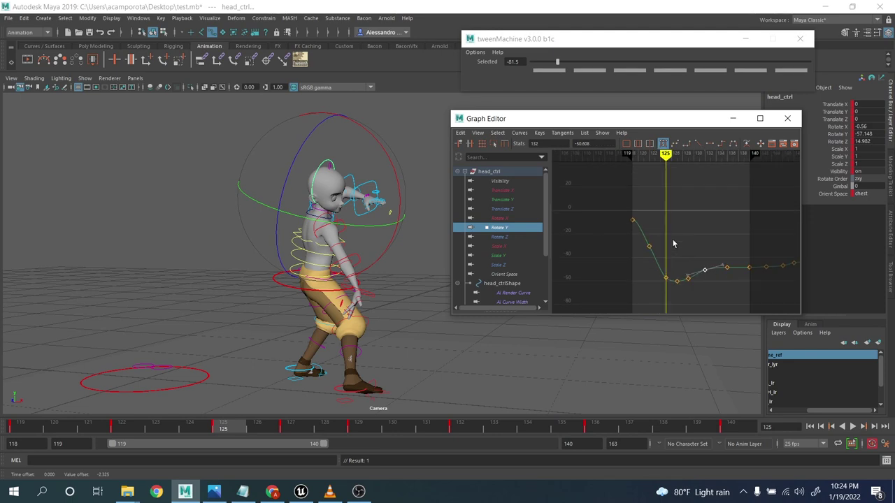
Adjust the head control's Rotate Z keys to about 16.905 at frame 125 and about 1.898 at frame 122
{"action": "left_click", "coordinate": [497, 237]}
{"action": "key", "text": "f"}
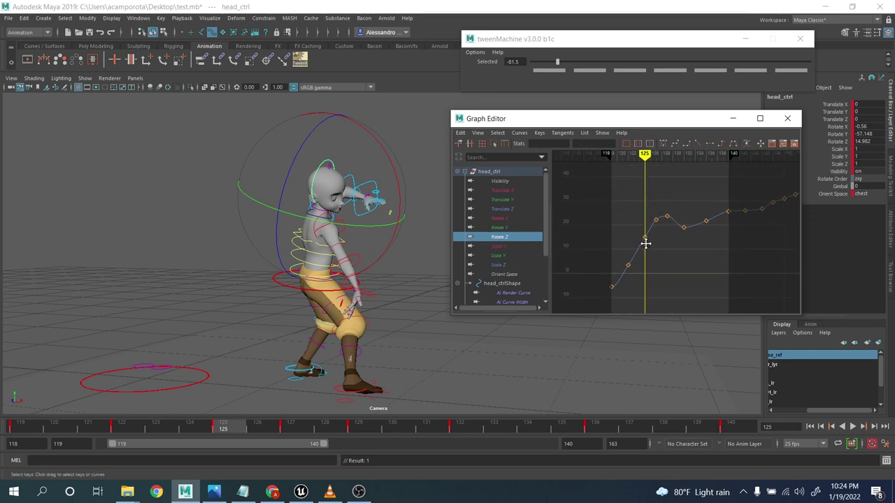
{"action": "middle_click_drag", "start_coordinate": [627, 243], "coordinate": [679, 239], "text": "alt"}
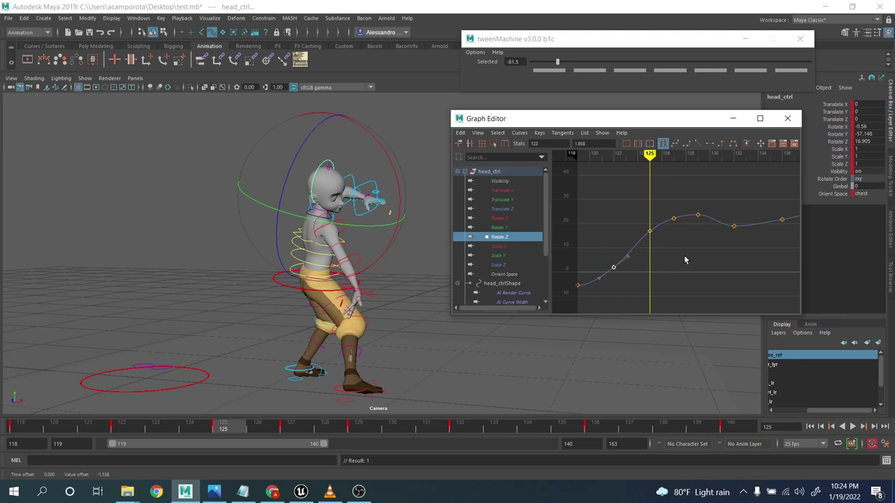
{"action": "middle_click_drag", "start_coordinate": [685, 260], "coordinate": [672, 243], "text": "alt"}
Delete the Rotate Z keys at frames 127 and 132, raise frame 129 to about 24.65, and play the animation
{"action": "left_click_drag", "start_coordinate": [654, 236], "coordinate": [669, 270]}
{"action": "middle_click_drag", "start_coordinate": [669, 271], "coordinate": [668, 261]}
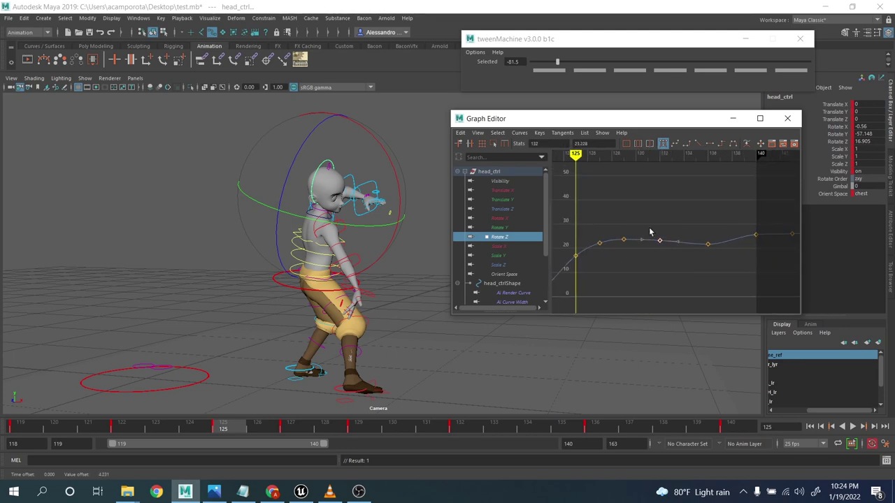
{"action": "key", "text": "Delete"}
{"action": "left_click_drag", "start_coordinate": [602, 227], "coordinate": [633, 249]}
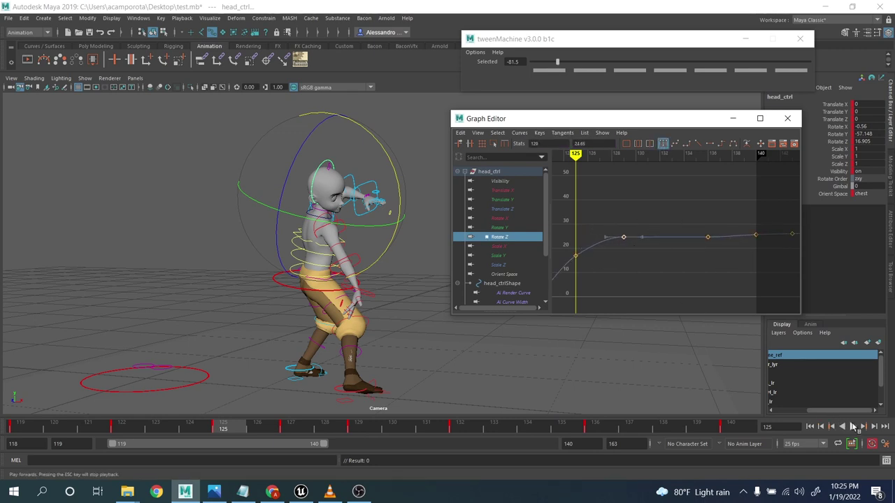
{"action": "left_click", "coordinate": [853, 426]}
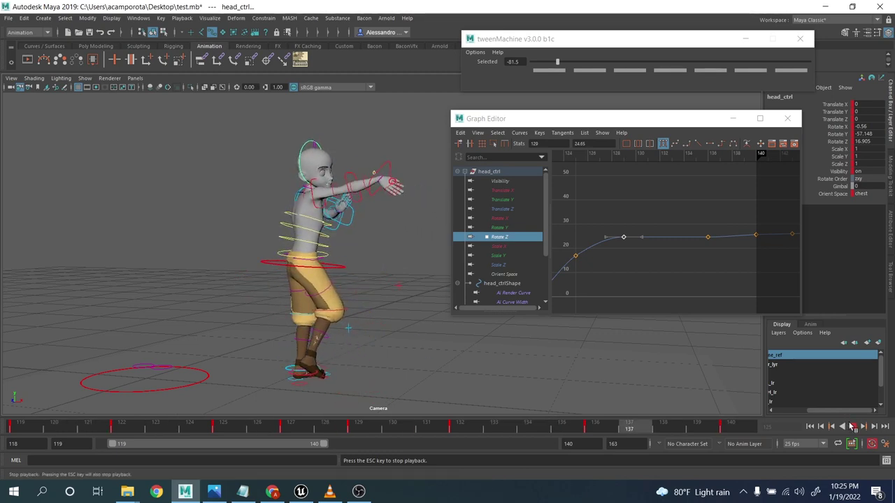
{"action": "left_click", "coordinate": [852, 426]}
Lower the head control's Translate Y to about -1.599 at frame 125 and about -0.436 at frame 122
{"action": "key", "text": "w"}
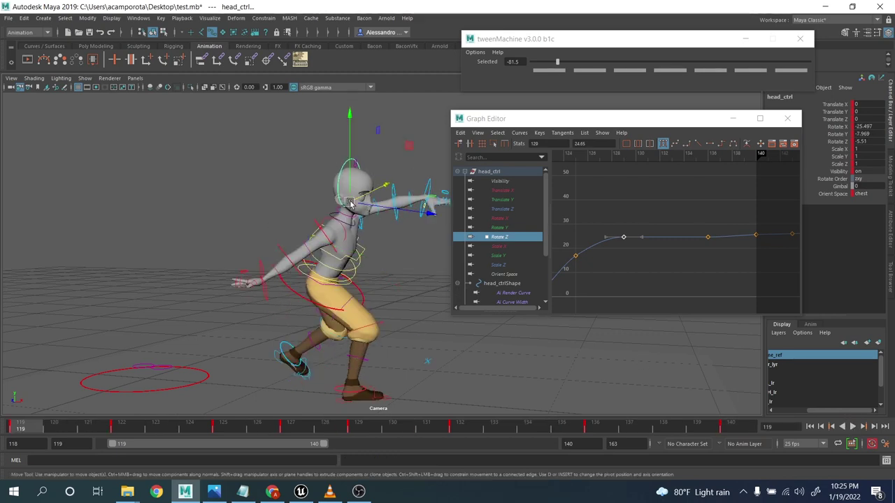
{"action": "left_click_drag", "start_coordinate": [350, 203], "coordinate": [373, 212]}
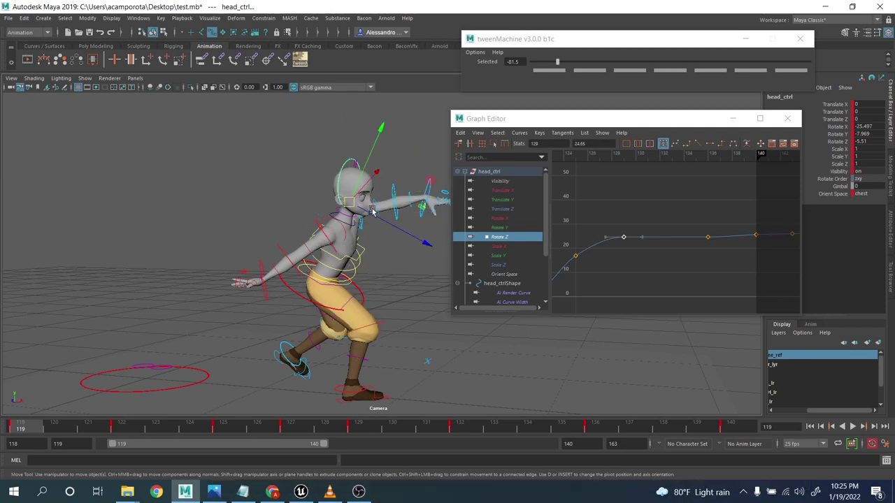
{"action": "left_click", "coordinate": [533, 200]}
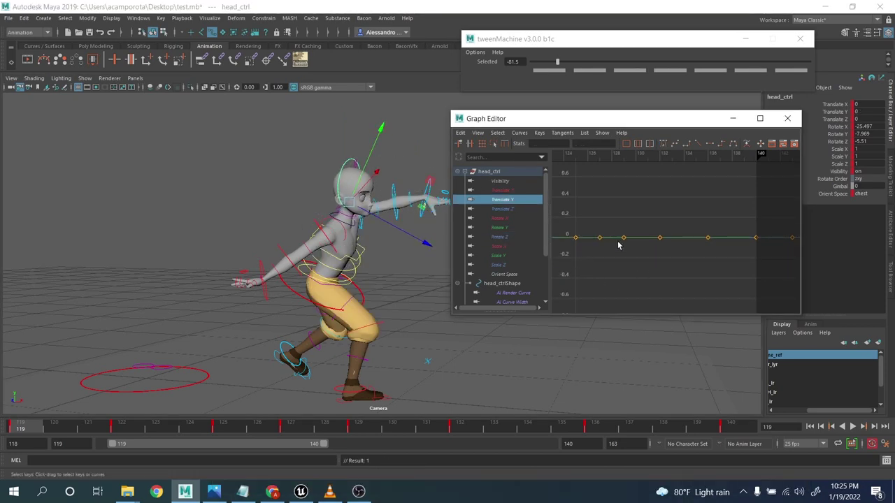
{"action": "key", "text": "period"}
{"action": "key", "text": "period"}
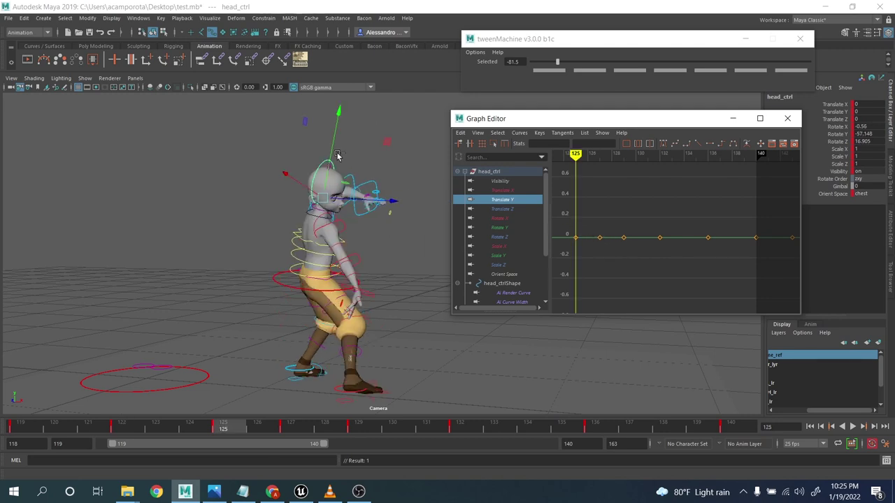
{"action": "left_click_drag", "start_coordinate": [337, 156], "coordinate": [331, 153]}
{"action": "key", "text": "f"}
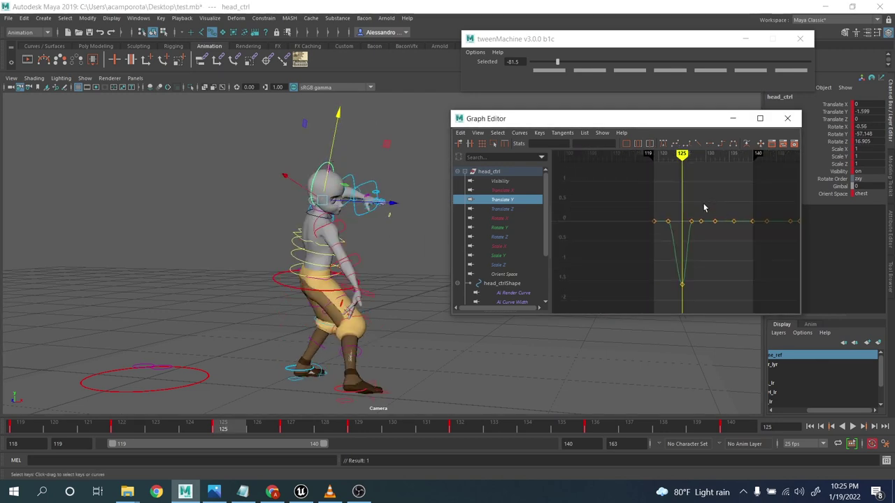
{"action": "middle_click_drag", "start_coordinate": [663, 248], "coordinate": [590, 275]}
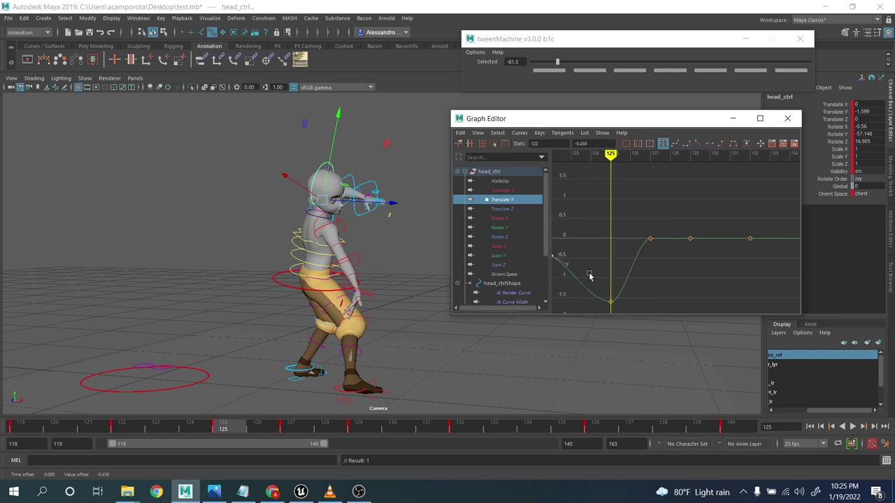
Raise the head control's Translate Y key at frame 136 to about 0.471
{"action": "key", "text": "period"}
{"action": "key", "text": "period"}
{"action": "key", "text": "period"}
{"action": "key", "text": "period"}
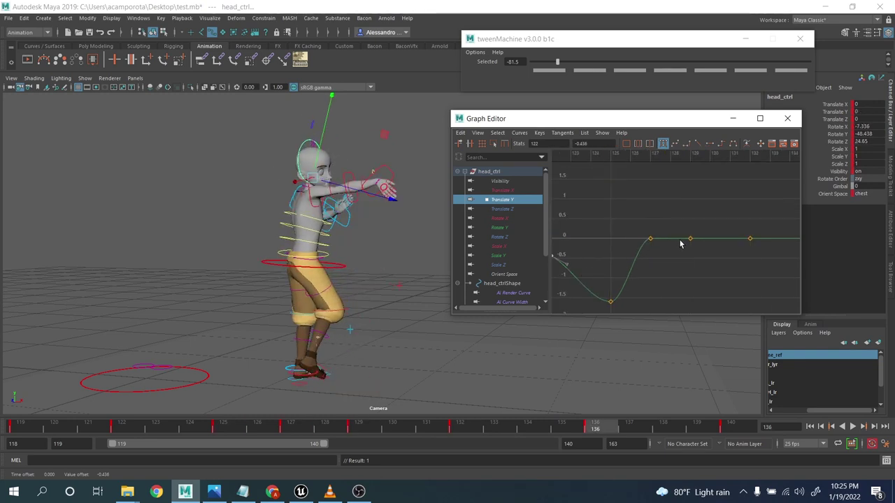
{"action": "scroll", "coordinate": [711, 231], "scroll_direction": "down", "scroll_amount": 3}
{"action": "middle_click_drag", "start_coordinate": [709, 229], "coordinate": [651, 238], "text": "alt"}
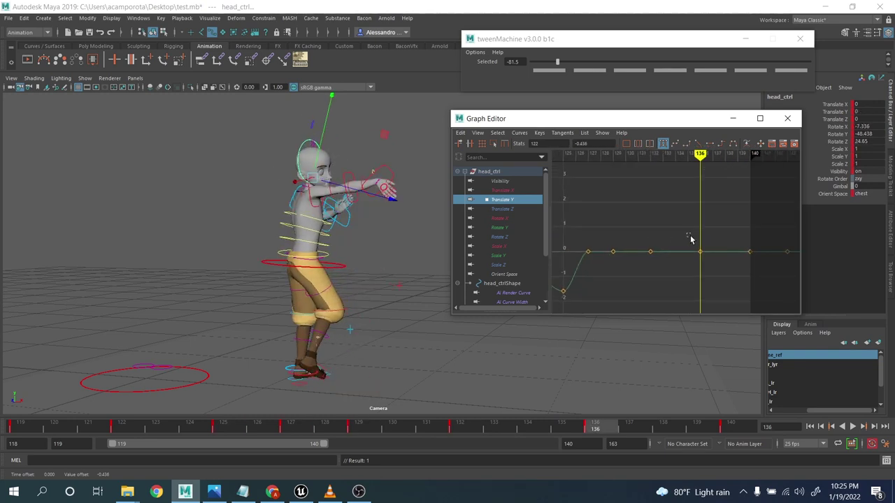
{"action": "middle_click_drag", "start_coordinate": [711, 269], "coordinate": [707, 254]}
Smooth the Translate Y curve by lowering frames 127 (about -1.372) and 129, raising frame 132 to about 0.281, and review the playback
{"action": "key", "text": "f"}
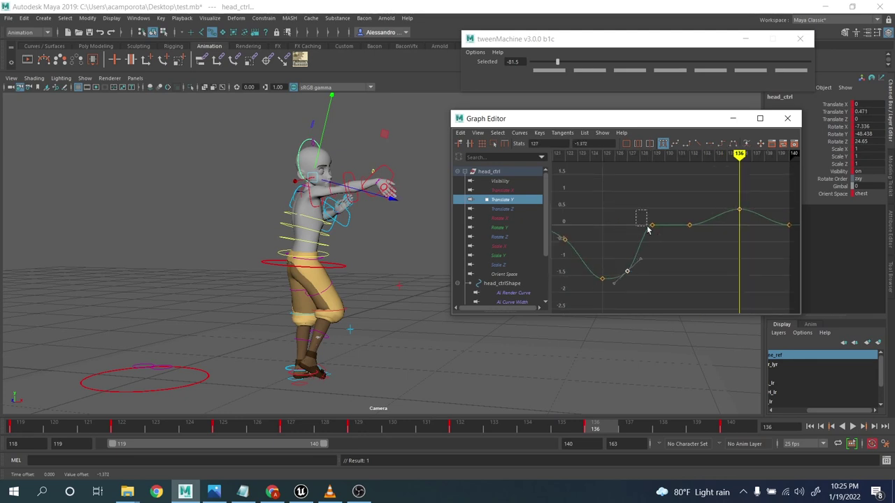
{"action": "middle_click_drag", "start_coordinate": [660, 247], "coordinate": [660, 254]}
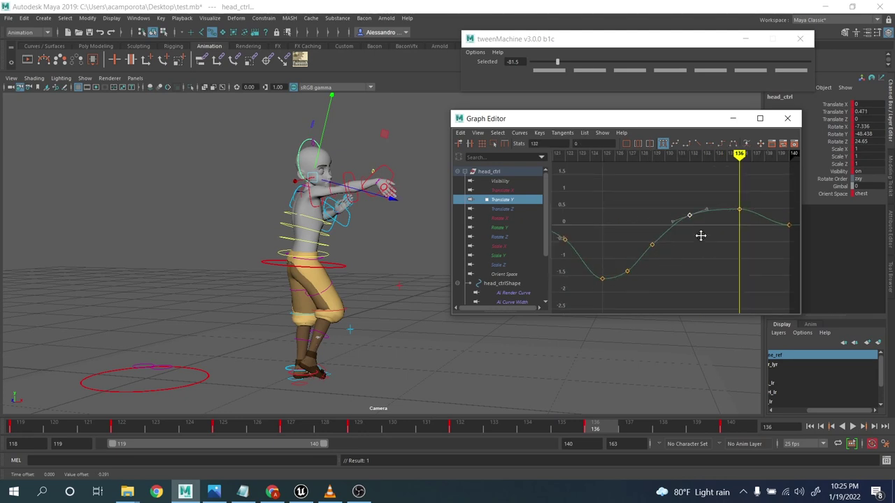
{"action": "left_click", "coordinate": [854, 426]}
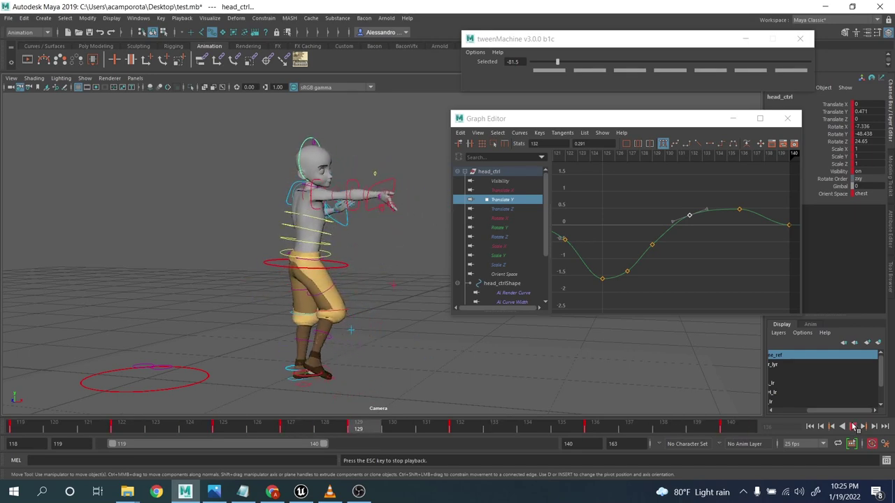
{"action": "left_click", "coordinate": [856, 427]}
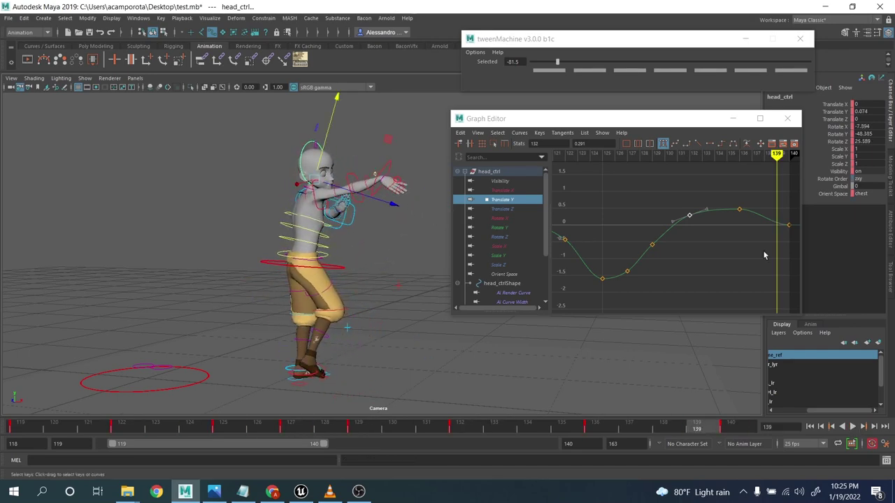
Close the Graph Editor and clear the control selection
{"action": "left_click", "coordinate": [787, 118]}
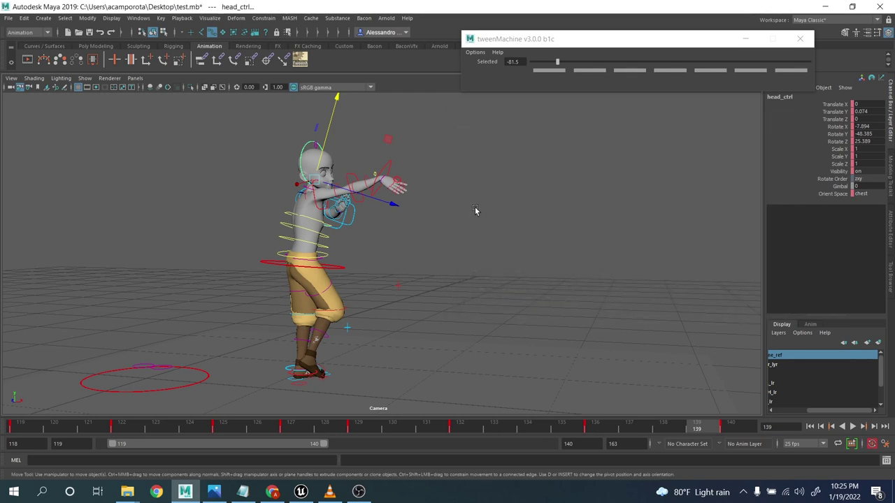
{"action": "left_click", "coordinate": [477, 210]}
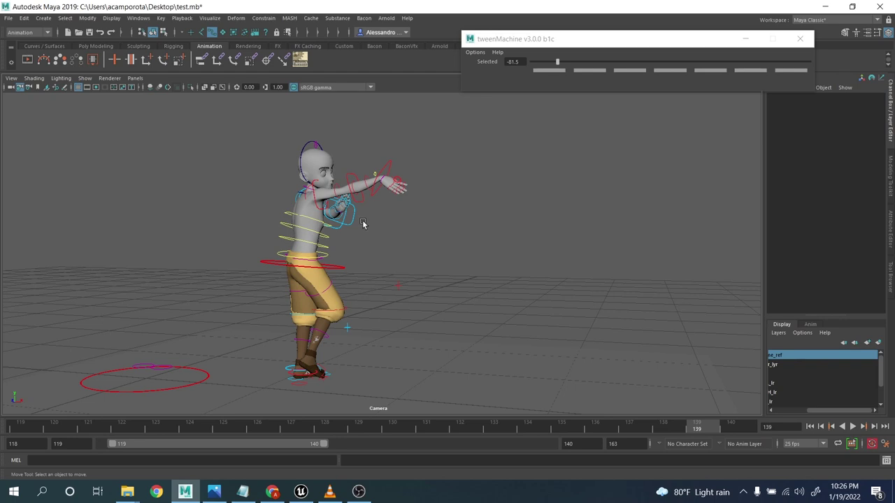
{"action": "left_click", "coordinate": [385, 159]}
{"action": "left_click", "coordinate": [480, 180]}
{"action": "left_click_drag", "start_coordinate": [335, 262], "coordinate": [352, 280]}
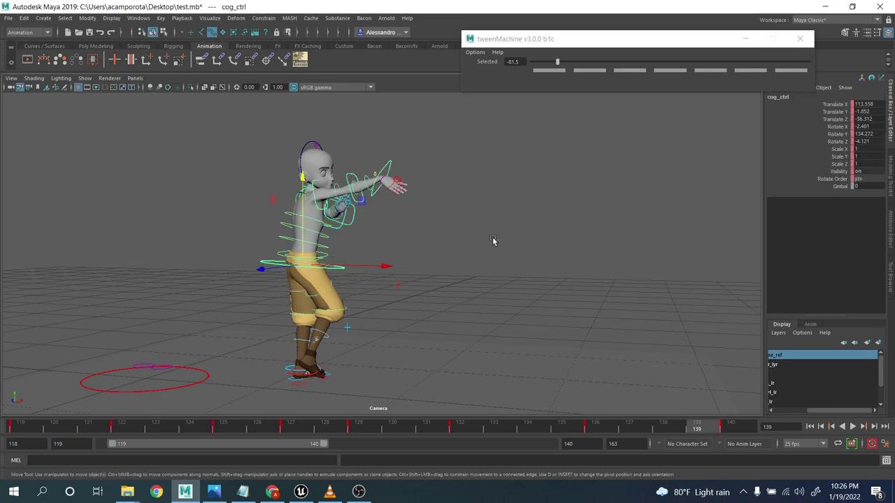
{"action": "left_click", "coordinate": [502, 236]}
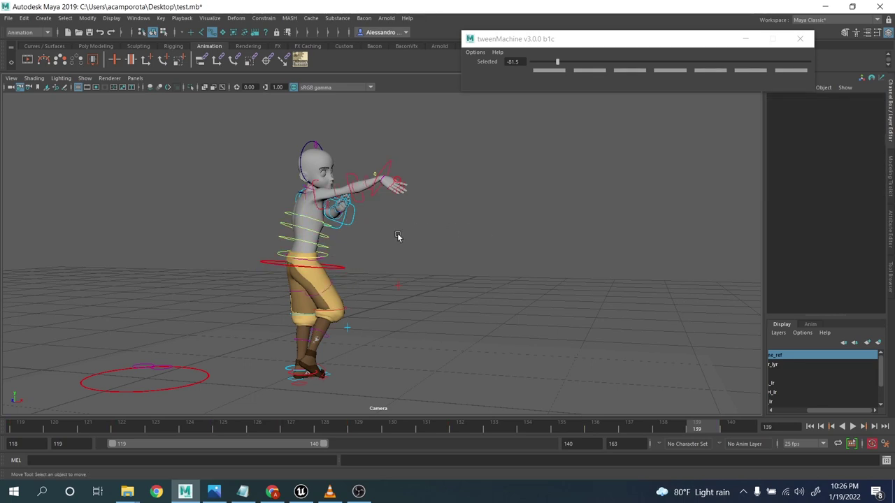
Try rotating the cog control about its X axis at frame 139 and undo the rotation
{"action": "left_click", "coordinate": [333, 259]}
{"action": "key", "text": "e"}
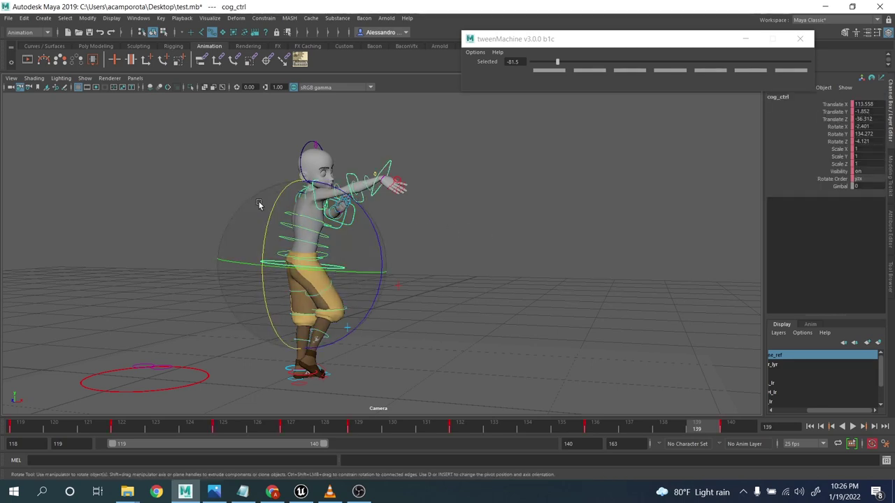
{"action": "left_click_drag", "start_coordinate": [259, 204], "coordinate": [301, 205]}
{"action": "key", "text": "ctrl+z"}
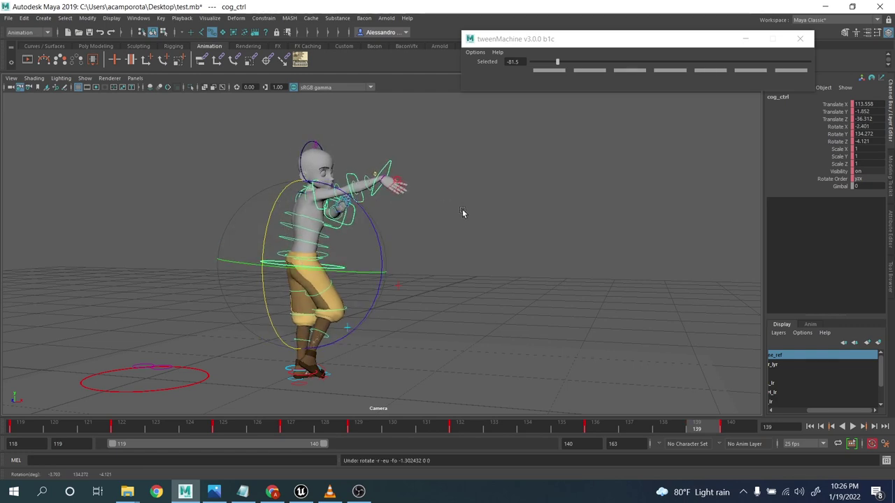
Clear the cog selection, select the right shoulder control and open the Graph Editor beside the character
{"action": "left_click", "coordinate": [464, 207]}
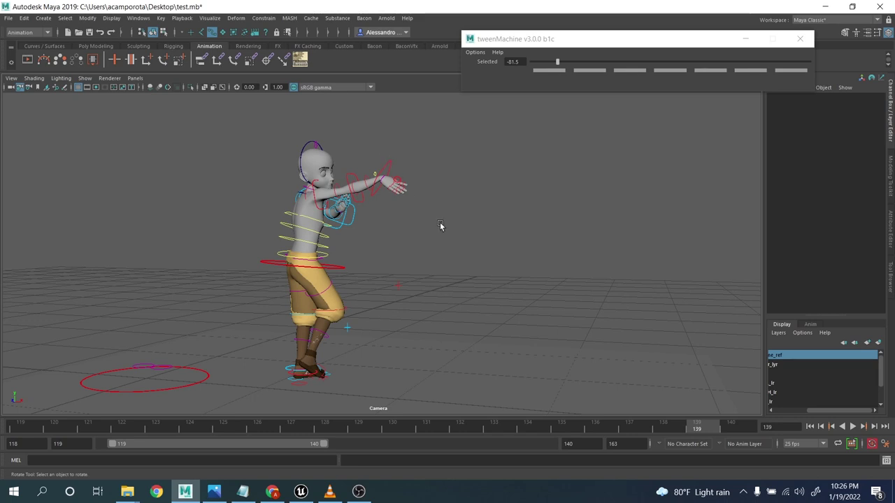
{"action": "left_click", "coordinate": [302, 195]}
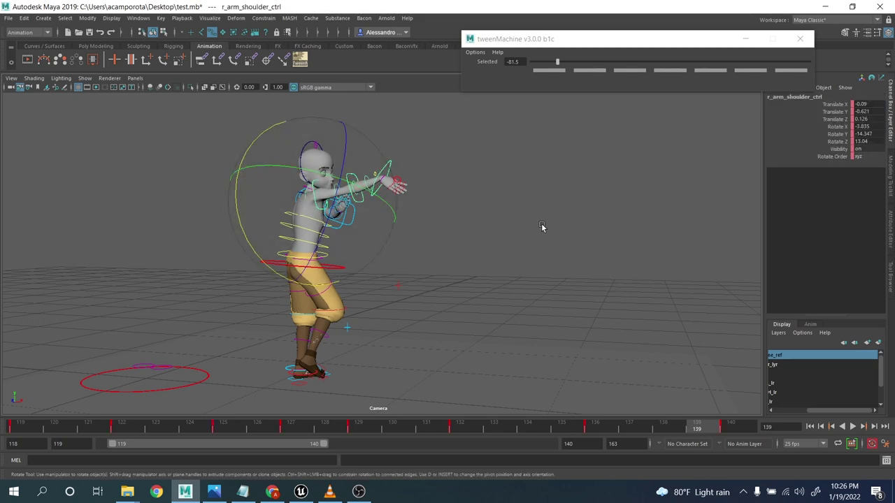
{"action": "left_click", "coordinate": [139, 18]}
{"action": "mouse_move", "coordinate": [162, 70]}
{"action": "left_click", "coordinate": [266, 78]}
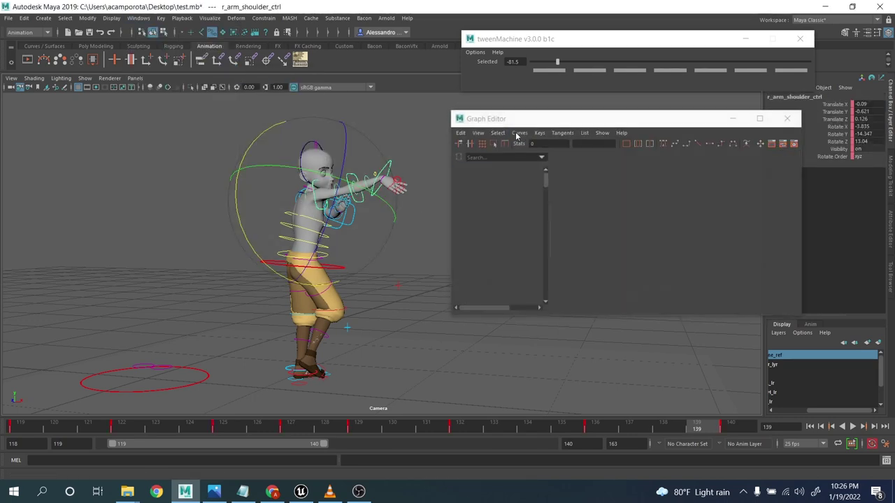
{"action": "left_click_drag", "start_coordinate": [526, 124], "coordinate": [511, 112]}
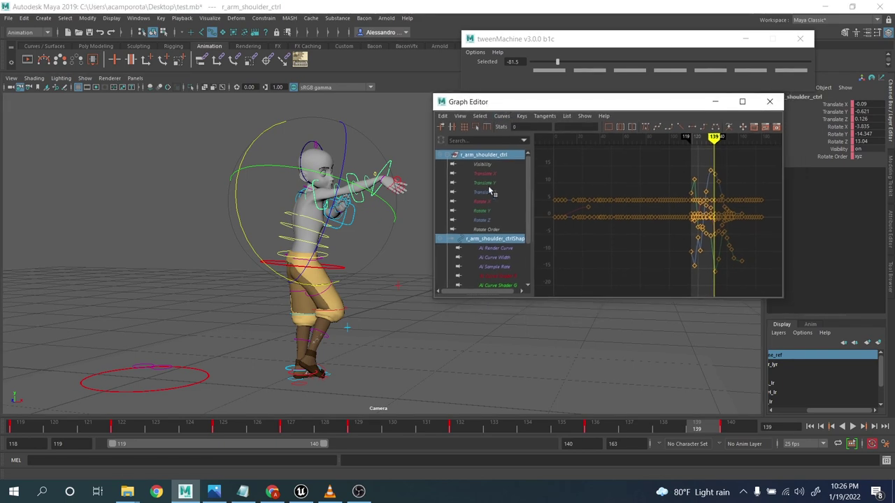
Delete the right shoulder's Translate X keys from frame 122 through frame 132
{"action": "left_click", "coordinate": [487, 174]}
{"action": "middle_click_drag", "start_coordinate": [595, 194], "coordinate": [564, 210], "text": "alt"}
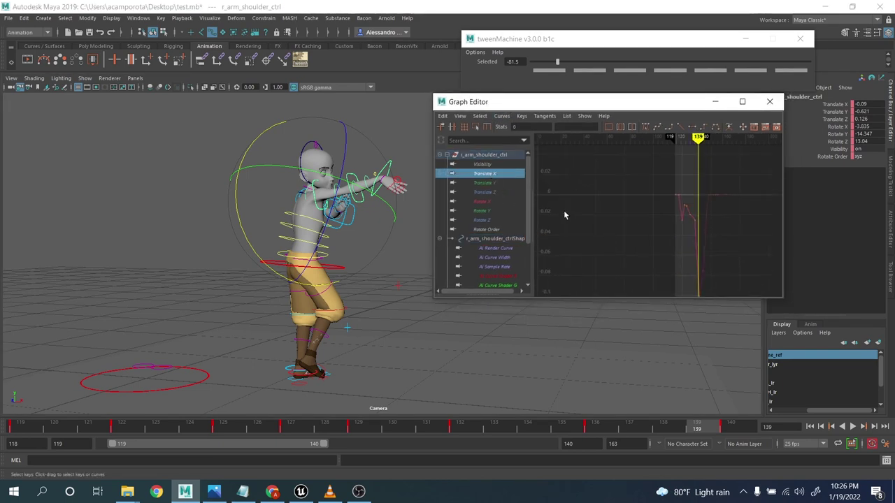
{"action": "right_click_drag", "start_coordinate": [570, 195], "coordinate": [680, 202], "text": "alt+shift"}
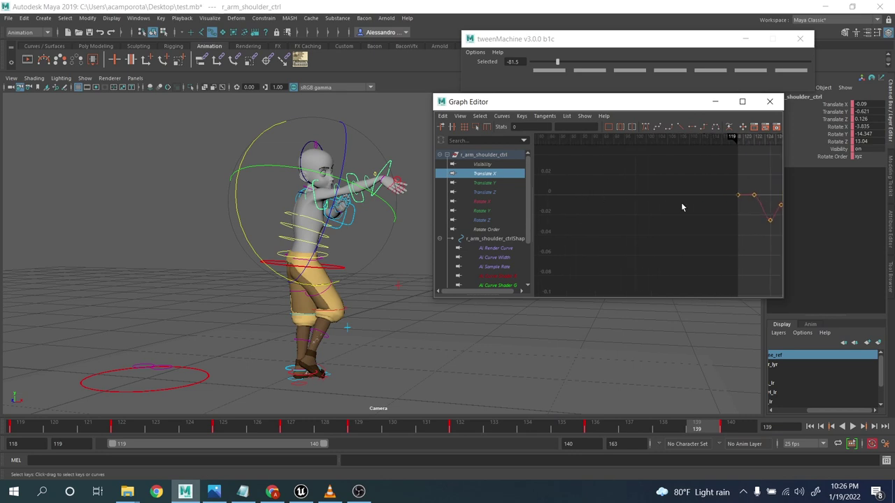
{"action": "middle_click_drag", "start_coordinate": [679, 202], "coordinate": [557, 209], "text": "alt"}
{"action": "middle_click_drag", "start_coordinate": [630, 213], "coordinate": [619, 215], "text": "alt"}
{"action": "scroll", "coordinate": [620, 215], "scroll_direction": "up", "scroll_amount": 3}
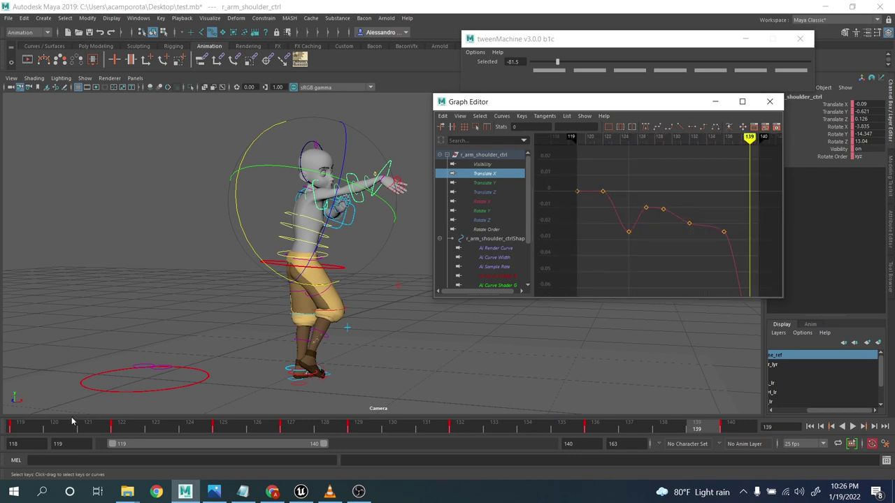
{"action": "left_click_drag", "start_coordinate": [72, 421], "coordinate": [224, 428]}
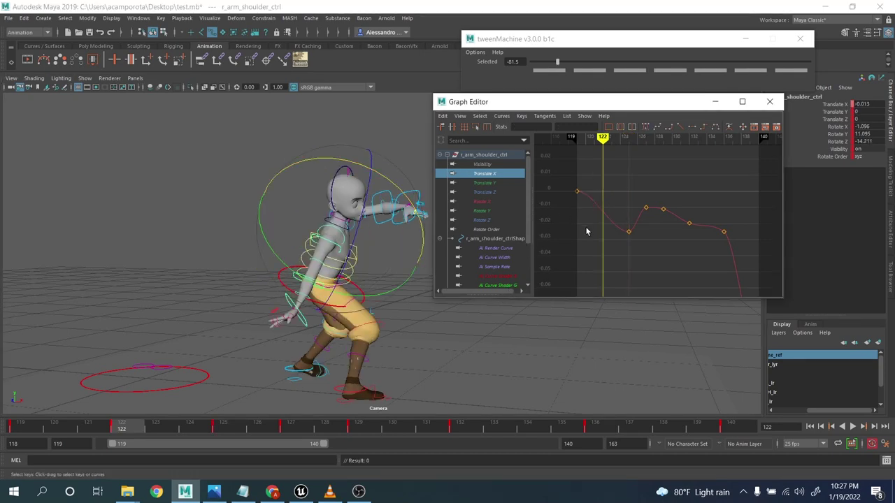
{"action": "left_click_drag", "start_coordinate": [642, 201], "coordinate": [696, 235]}
{"action": "key", "text": "Delete"}
{"action": "mouse_move", "coordinate": [629, 231]}
{"action": "left_mouse_down"}
{"action": "mouse_move", "coordinate": [634, 238]}
{"action": "mouse_move", "coordinate": [634, 223]}
{"action": "left_mouse_up"}
{"action": "key", "text": "Delete"}
{"action": "scroll", "coordinate": [655, 229], "scroll_direction": "down", "scroll_amount": 3}
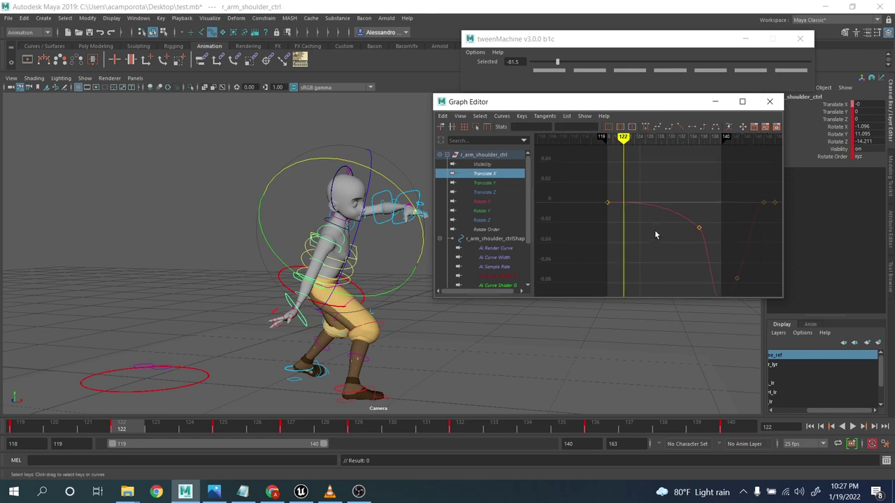
{"action": "middle_click_drag", "start_coordinate": [654, 230], "coordinate": [632, 179], "text": "alt"}
Delete the right shoulder's Translate Y keys from frame 122 through frame 136
{"action": "left_click", "coordinate": [485, 183]}
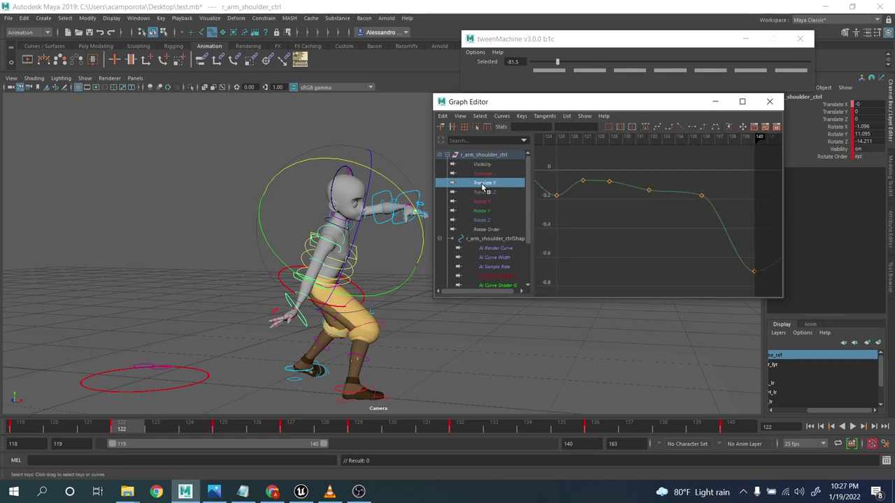
{"action": "key", "text": "f"}
{"action": "left_click_drag", "start_coordinate": [585, 167], "coordinate": [755, 246]}
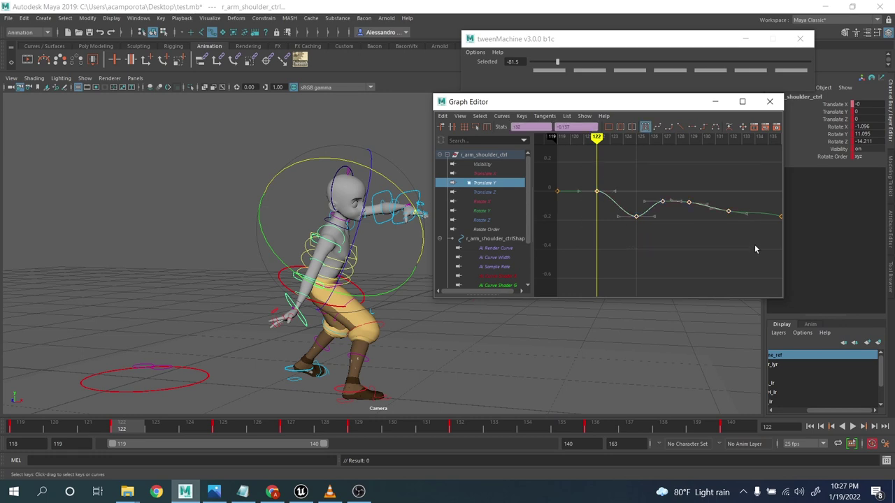
{"action": "key", "text": "Delete"}
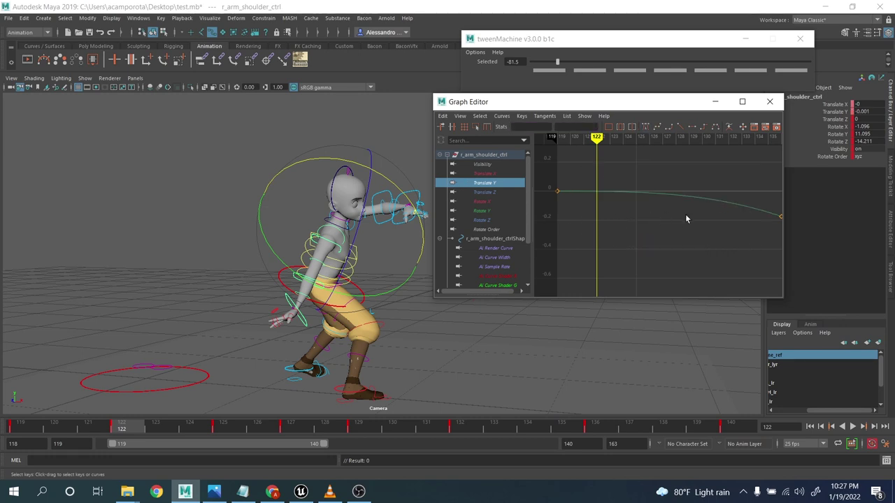
{"action": "middle_click_drag", "start_coordinate": [770, 207], "coordinate": [672, 194], "text": "alt"}
{"action": "left_click_drag", "start_coordinate": [647, 177], "coordinate": [708, 229]}
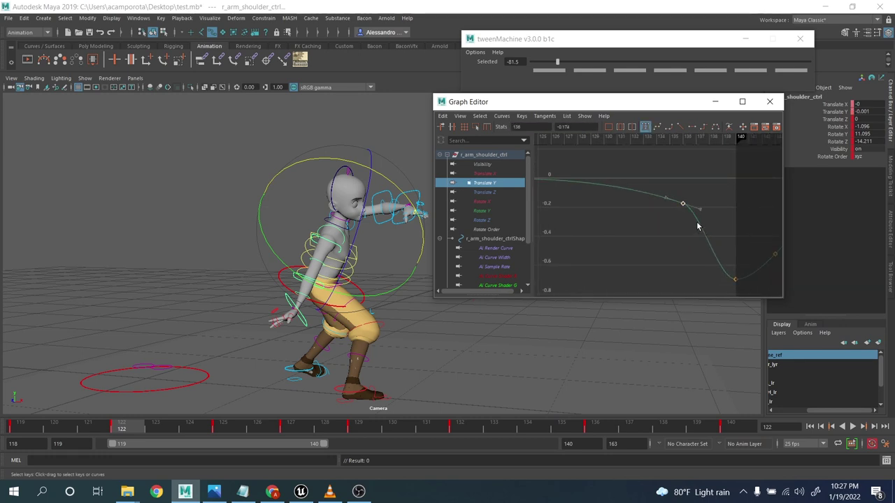
Delete the right shoulder's Translate Z keys from frame 122 through frame 136
{"action": "left_click", "coordinate": [485, 192]}
{"action": "key", "text": "f"}
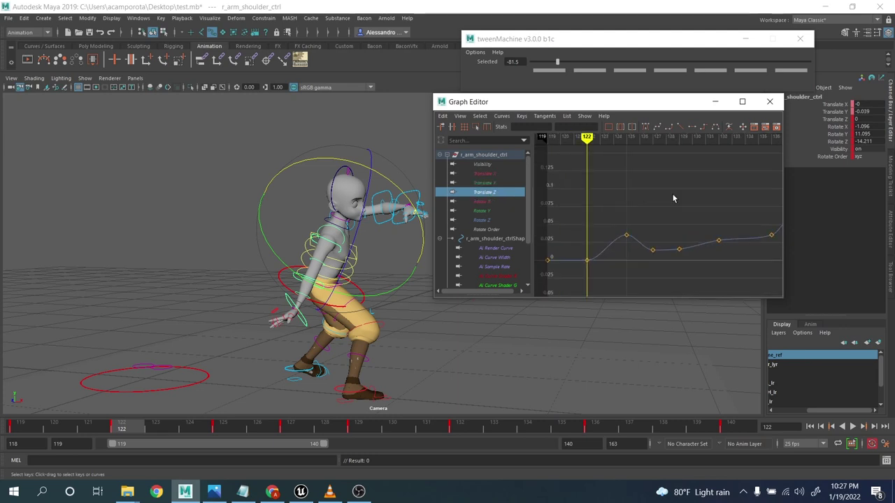
{"action": "mouse_move", "coordinate": [673, 198]}
{"action": "right_mouse_down", "text": "alt"}
{"action": "mouse_move", "coordinate": [660, 205]}
{"action": "mouse_move", "coordinate": [651, 187]}
{"action": "mouse_move", "coordinate": [670, 203]}
{"action": "right_mouse_up", "text": "alt"}
{"action": "left_click_drag", "start_coordinate": [585, 196], "coordinate": [762, 278]}
{"action": "key", "text": "Delete"}
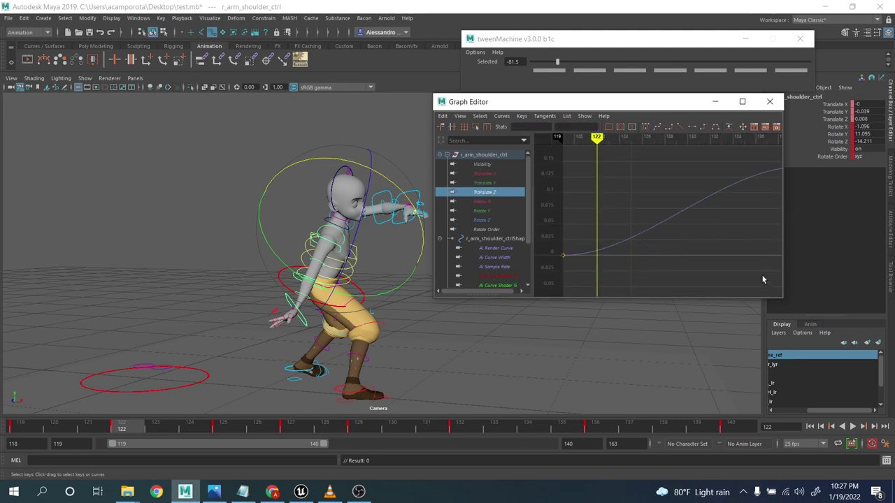
Isolate the right shoulder's Rotate X curve, check the poses up to frame 129 and delete the key at frame 132
{"action": "left_click", "coordinate": [483, 202]}
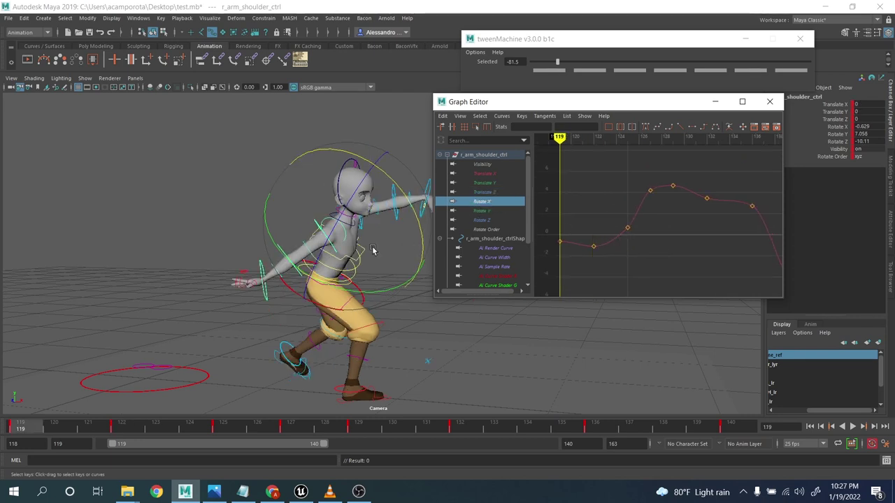
{"action": "key", "text": "e"}
{"action": "left_click_drag", "start_coordinate": [378, 265], "coordinate": [425, 266]}
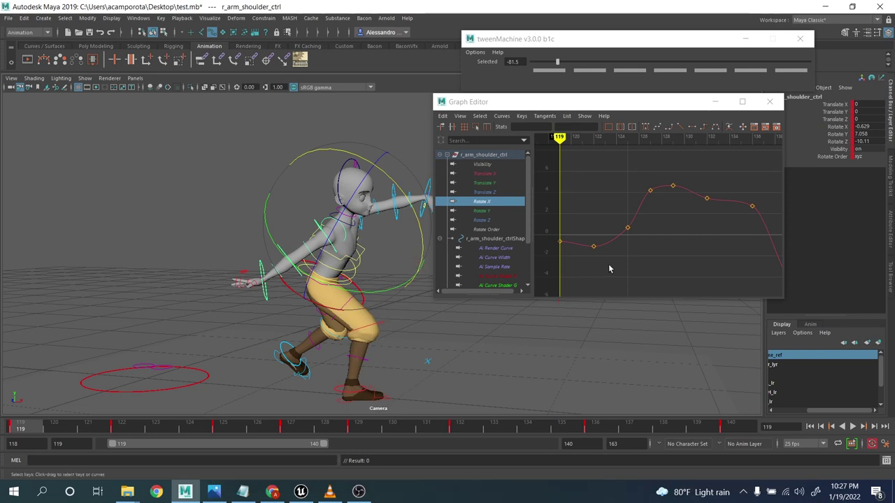
{"action": "key", "text": "."}
{"action": "key", "text": "."}
{"action": "key", "text": "."}
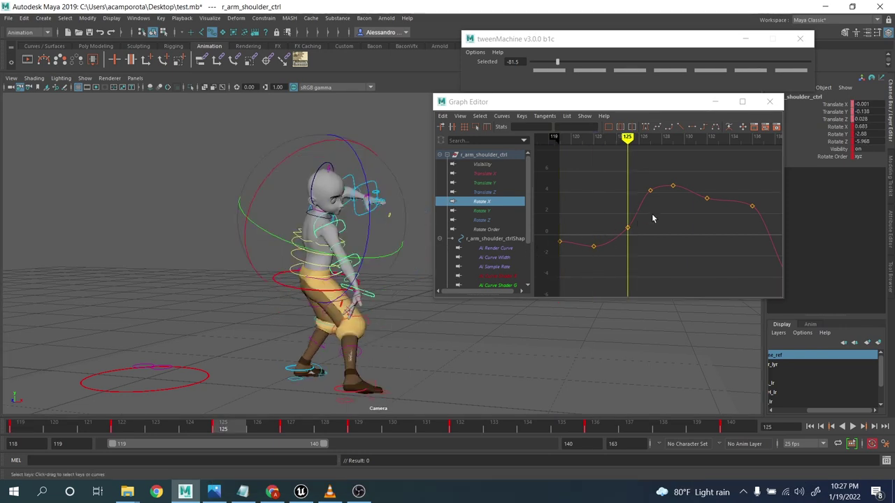
{"action": "key", "text": "period"}
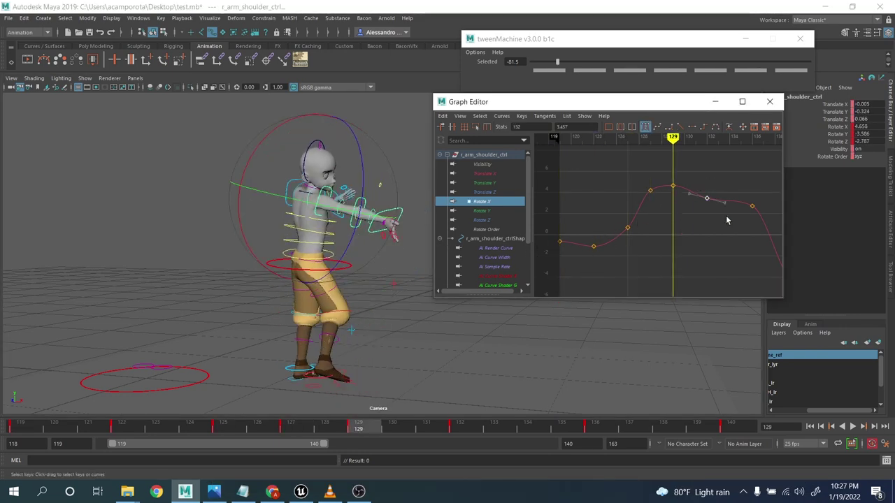
{"action": "key", "text": "Delete"}
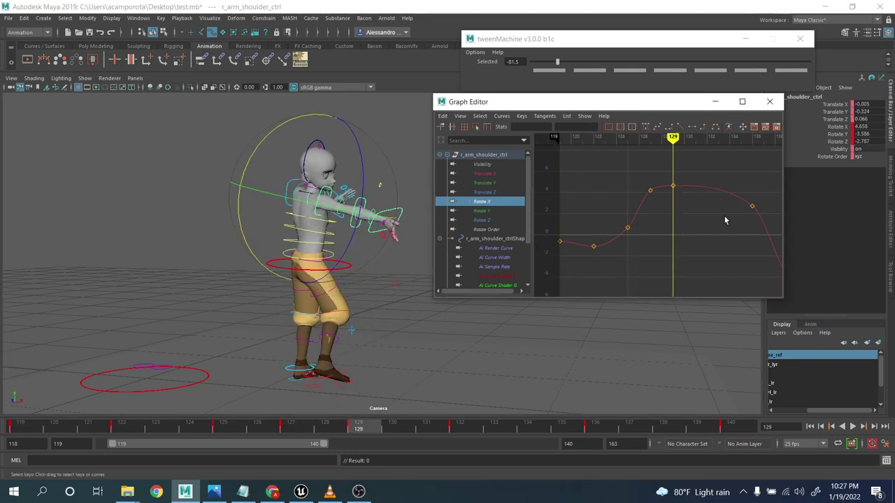
Try lowering the Rotate X key and rotating the shoulder about its X axis at frame 129, and undo the test
{"action": "left_click_drag", "start_coordinate": [684, 201], "coordinate": [681, 196]}
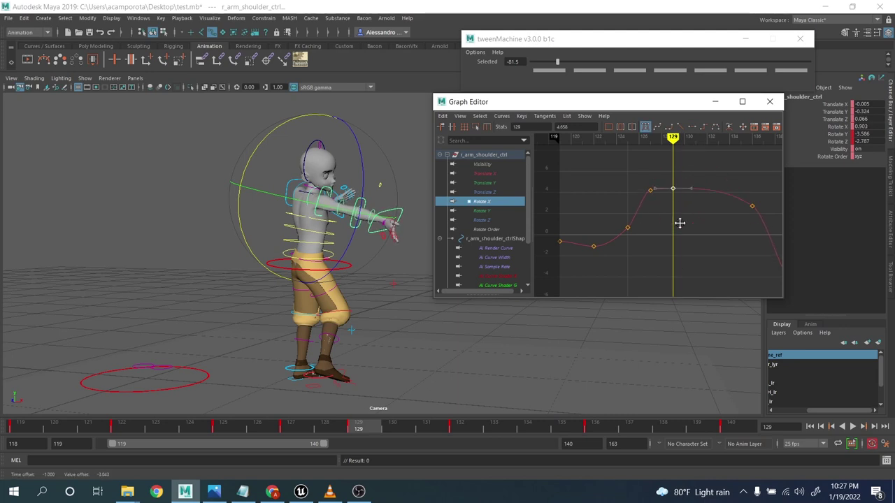
{"action": "left_click", "coordinate": [252, 156]}
{"action": "mouse_move", "coordinate": [251, 156]}
{"action": "left_mouse_down"}
{"action": "mouse_move", "coordinate": [262, 182]}
{"action": "mouse_move", "coordinate": [256, 168]}
{"action": "left_mouse_up"}
{"action": "key", "text": "ctrl+z"}
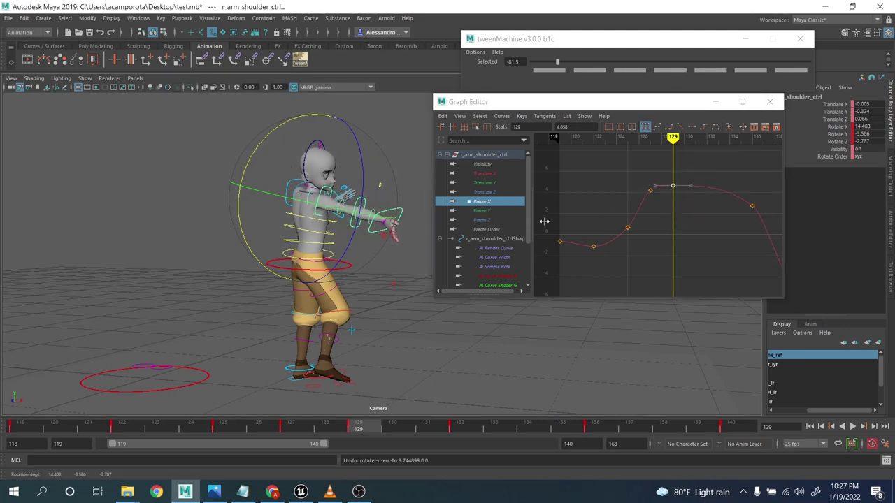
Lower the Rotate X keys at frames 127, 129 and 136 together by about 2.45
{"action": "middle_click_drag", "start_coordinate": [719, 252], "coordinate": [687, 256], "text": "alt"}
{"action": "right_click_drag", "start_coordinate": [688, 256], "coordinate": [673, 238], "text": "alt+shift"}
{"action": "left_click_drag", "start_coordinate": [602, 179], "coordinate": [733, 229]}
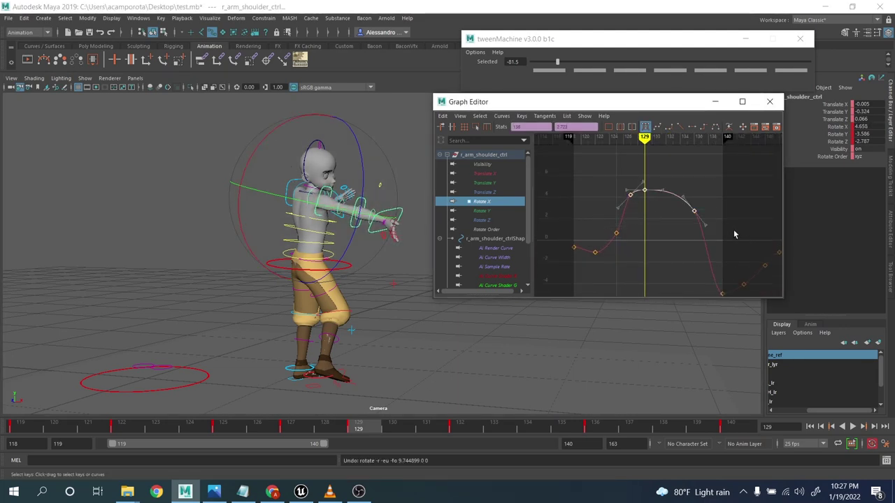
{"action": "middle_click_drag", "start_coordinate": [640, 226], "coordinate": [639, 250]}
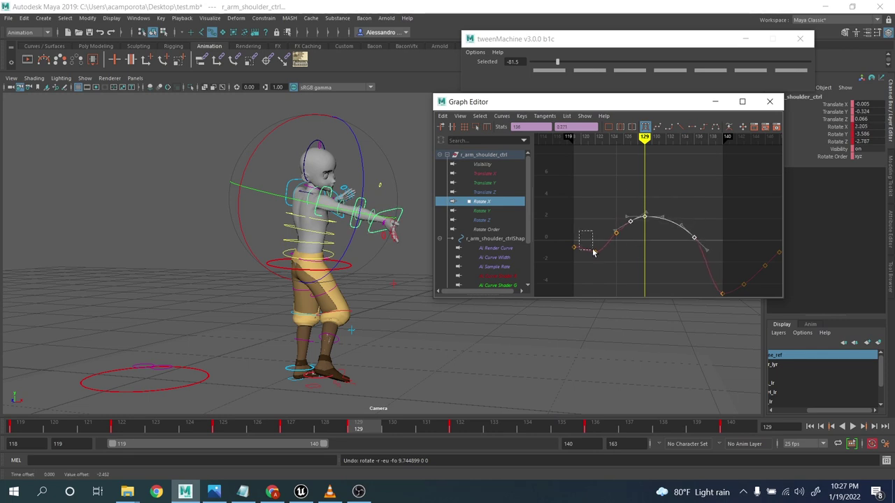
{"action": "left_click_drag", "start_coordinate": [593, 253], "coordinate": [594, 254]}
Scale down the Rotate X keys from frame 140 onward, bringing frame 140 to about -1.2, and slightly lower the frame 136 key
{"action": "middle_click_drag", "start_coordinate": [703, 267], "coordinate": [620, 208], "text": "alt"}
{"action": "left_click_drag", "start_coordinate": [768, 160], "coordinate": [630, 254]}
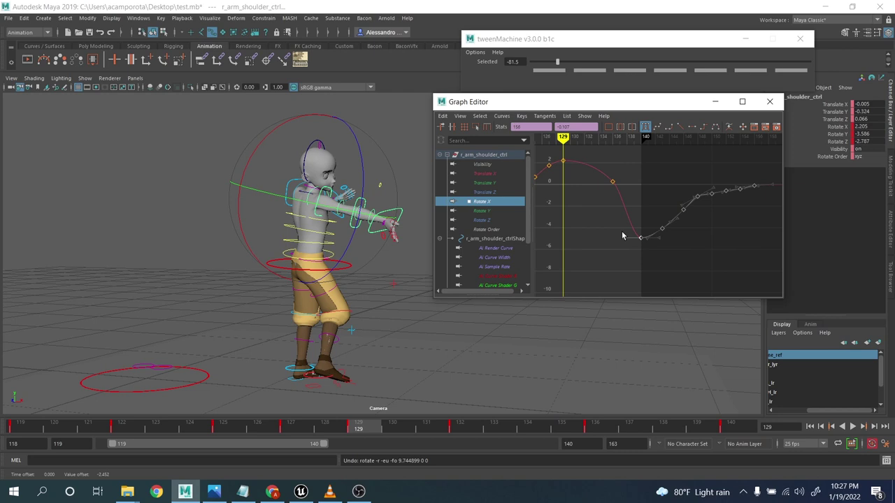
{"action": "left_click", "coordinate": [476, 126]}
{"action": "left_click_drag", "start_coordinate": [695, 244], "coordinate": [695, 203]}
{"action": "middle_click_drag", "start_coordinate": [605, 155], "coordinate": [643, 176], "text": "alt"}
{"action": "left_click_drag", "start_coordinate": [644, 177], "coordinate": [665, 229]}
{"action": "middle_click_drag", "start_coordinate": [655, 228], "coordinate": [654, 232]}
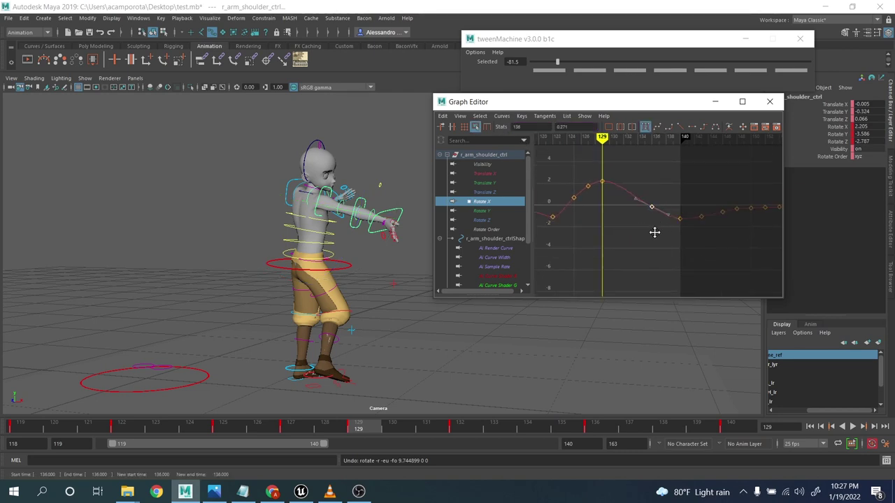
Isolate the Rotate Y curve, test rotating the shoulder about its Y axis at frame 129 and undo the rotation
{"action": "left_click", "coordinate": [483, 211]}
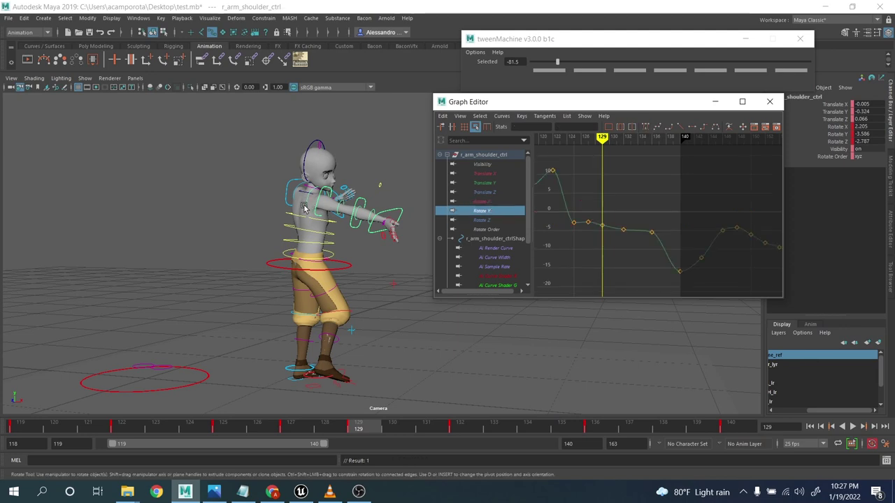
{"action": "key", "text": "e"}
{"action": "left_click_drag", "start_coordinate": [305, 202], "coordinate": [308, 203]}
{"action": "key", "text": "ctrl+z"}
{"action": "middle_click_drag", "start_coordinate": [586, 213], "coordinate": [640, 236], "text": "alt"}
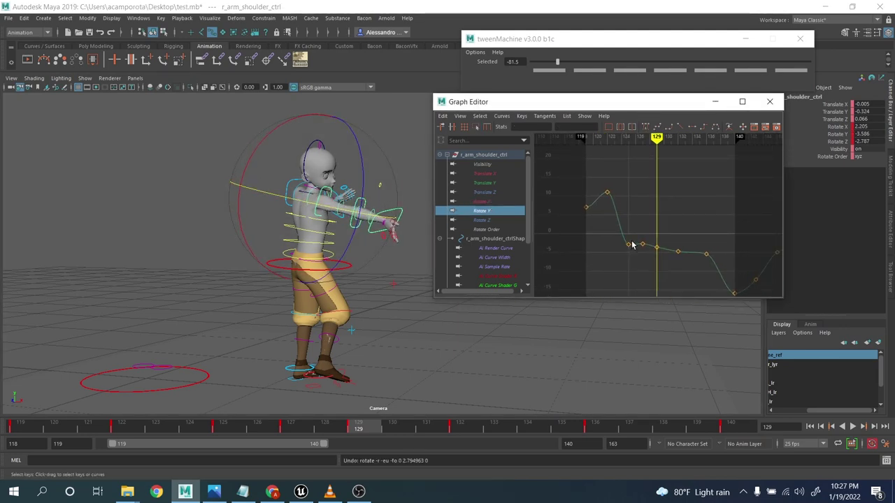
Raise the right shoulder's Rotate Y key at frame 122 to about 16
{"action": "key", "text": "comma"}
{"action": "key", "text": "comma"}
{"action": "key", "text": "comma"}
{"action": "key", "text": "comma"}
{"action": "key", "text": "period"}
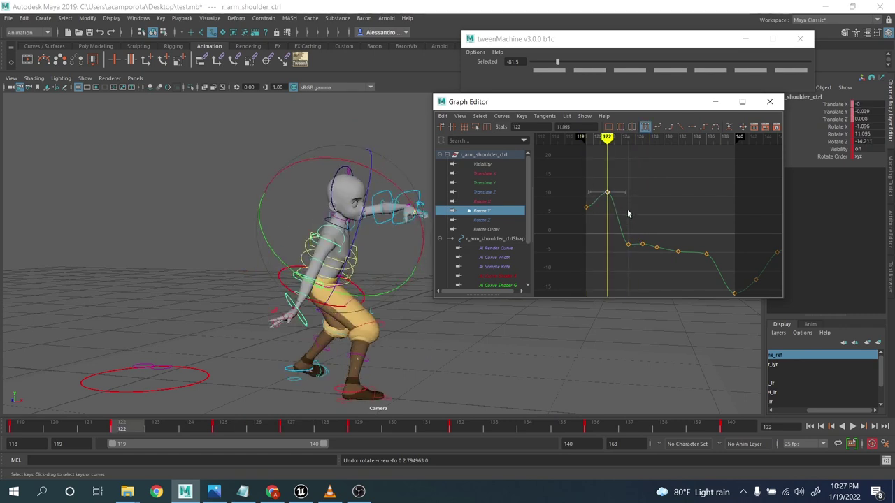
{"action": "middle_click_drag", "start_coordinate": [628, 213], "coordinate": [620, 192]}
Delete the right shoulder's Rotate Y keys at frames 125, 127 and 129
{"action": "key", "text": "period"}
{"action": "left_click_drag", "start_coordinate": [616, 227], "coordinate": [668, 260]}
{"action": "key", "text": "Delete"}
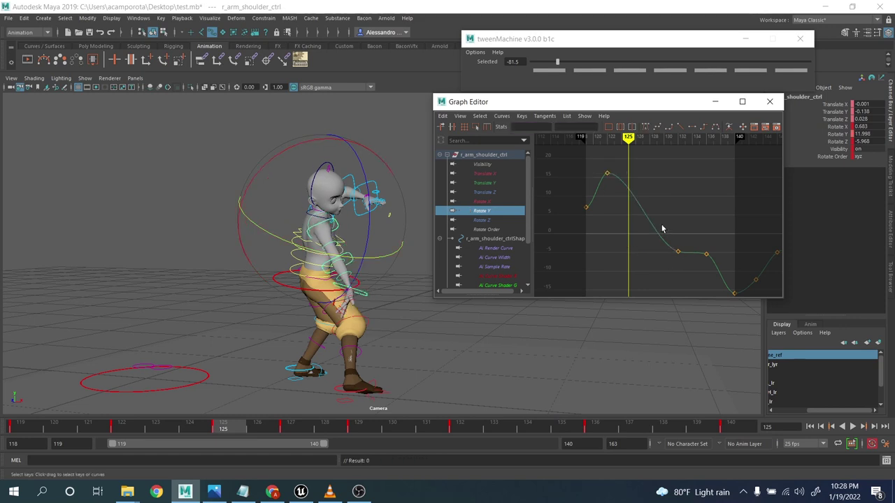
Move the Rotate Y key at frame 132 to frame 127 at about -2.1, and lower the frame 136 key to about -12.4
{"action": "left_click_drag", "start_coordinate": [259, 426], "coordinate": [291, 424]}
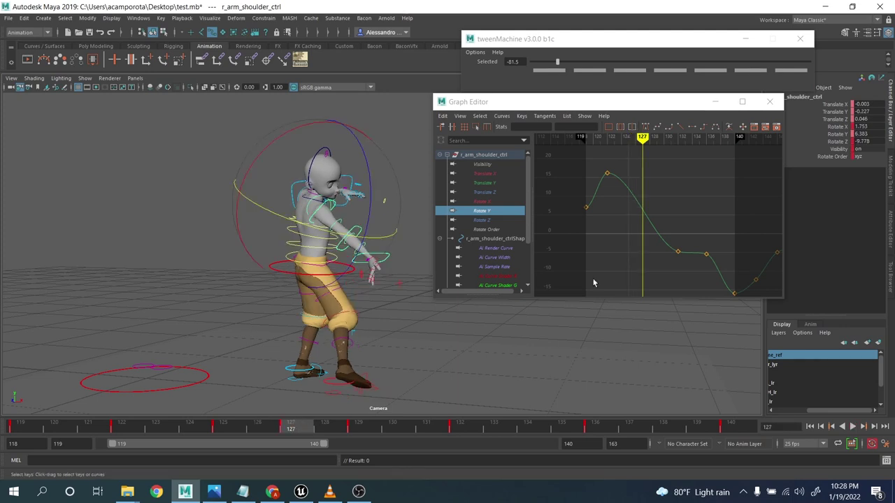
{"action": "left_click_drag", "start_coordinate": [620, 210], "coordinate": [691, 259]}
{"action": "middle_click_drag", "start_coordinate": [679, 270], "coordinate": [645, 261]}
{"action": "left_click_drag", "start_coordinate": [324, 427], "coordinate": [594, 432]}
{"action": "middle_click_drag", "start_coordinate": [711, 282], "coordinate": [648, 241]}
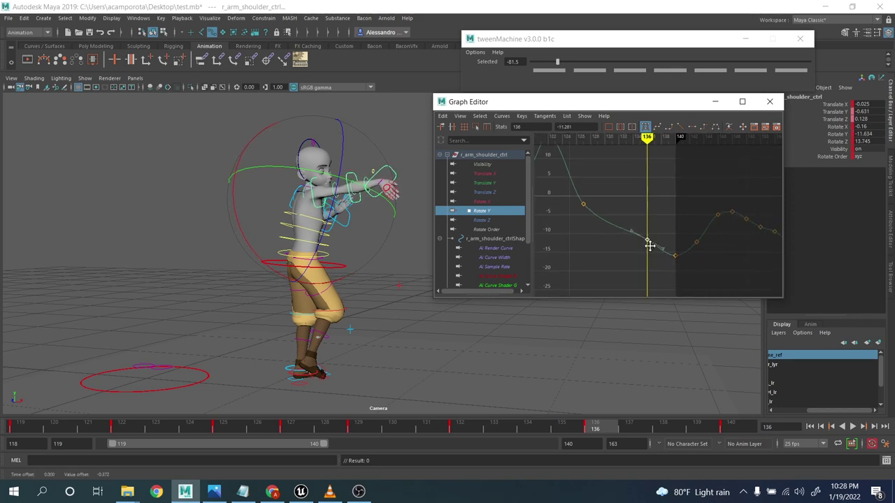
Scale the Rotate Y keys from frame 140 to 148 so the frame 140 key levels with the frame 136 key
{"action": "left_click_drag", "start_coordinate": [740, 176], "coordinate": [647, 256]}
{"action": "left_click", "coordinate": [475, 127]}
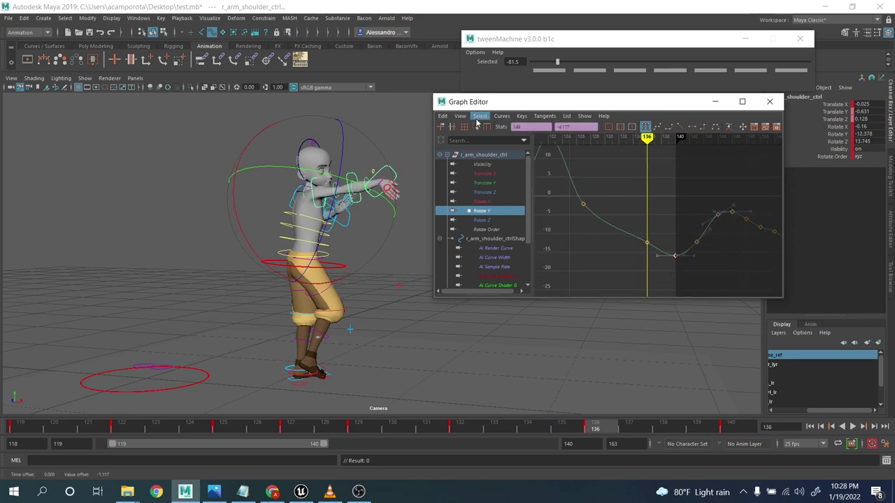
{"action": "left_click_drag", "start_coordinate": [703, 266], "coordinate": [705, 250]}
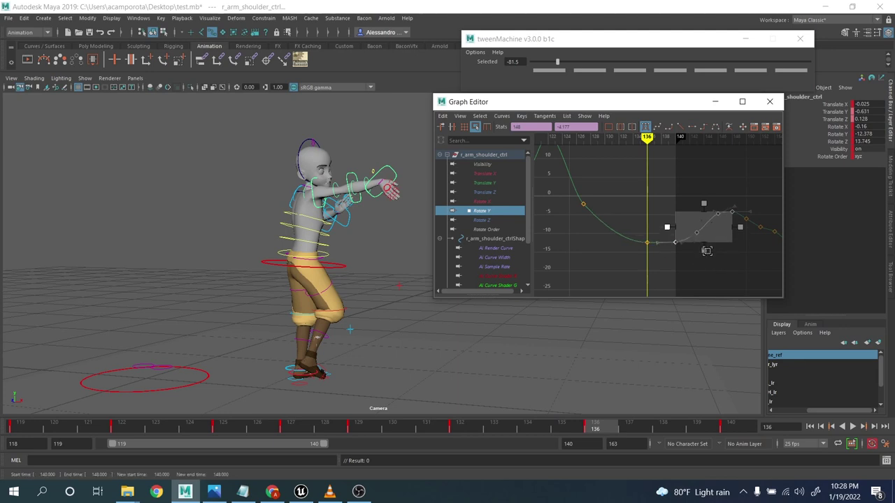
Steepen the tangent of the right shoulder's Rotate Y key at frame 127 and play back the animation
{"action": "left_click", "coordinate": [583, 203]}
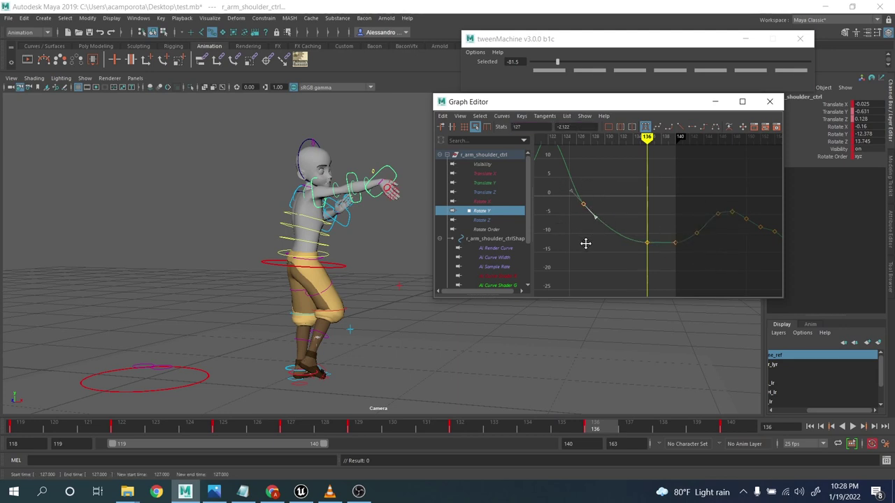
{"action": "key", "text": "w"}
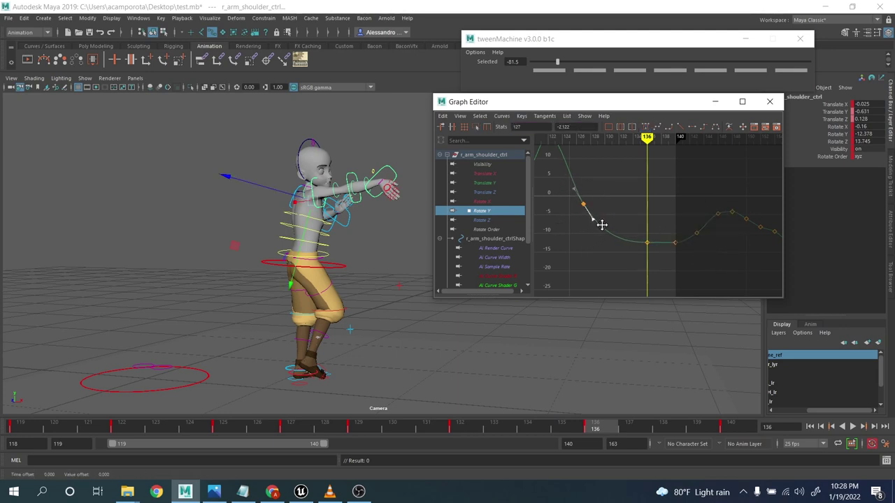
{"action": "left_click", "coordinate": [853, 426]}
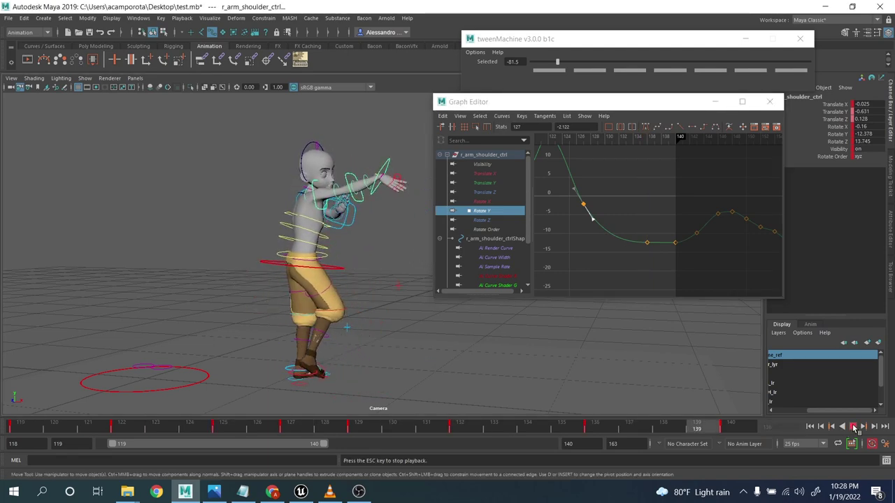
{"action": "left_click", "coordinate": [853, 427]}
{"action": "key", "text": "e"}
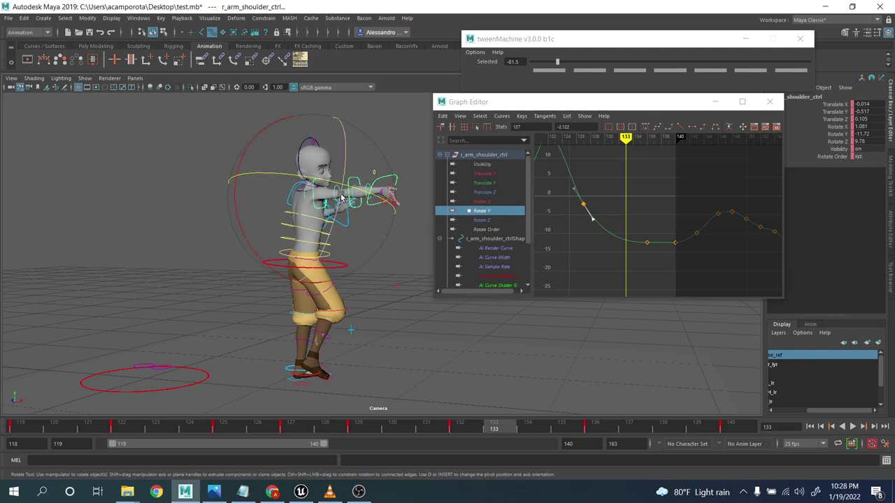
{"action": "left_click_drag", "start_coordinate": [337, 194], "coordinate": [340, 201]}
{"action": "key", "text": "ctrl+z"}
Lower the right shoulder's Rotate Z key at frame 122 to about -15.2
{"action": "left_click", "coordinate": [488, 222]}
{"action": "middle_click_drag", "start_coordinate": [556, 198], "coordinate": [657, 225], "text": "alt"}
{"action": "right_click_drag", "start_coordinate": [657, 226], "coordinate": [679, 227], "text": "alt"}
{"action": "middle_click_drag", "start_coordinate": [680, 228], "coordinate": [606, 184], "text": "alt"}
{"action": "left_click_drag", "start_coordinate": [606, 189], "coordinate": [628, 237]}
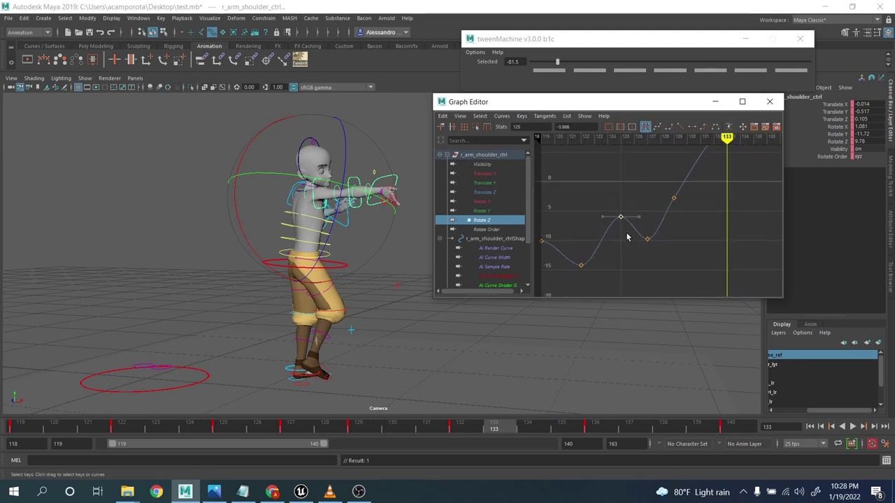
{"action": "key", "text": "comma"}
{"action": "key", "text": "comma"}
{"action": "key", "text": "comma"}
{"action": "key", "text": "comma"}
{"action": "key", "text": "comma"}
{"action": "key", "text": "comma"}
{"action": "key", "text": "period"}
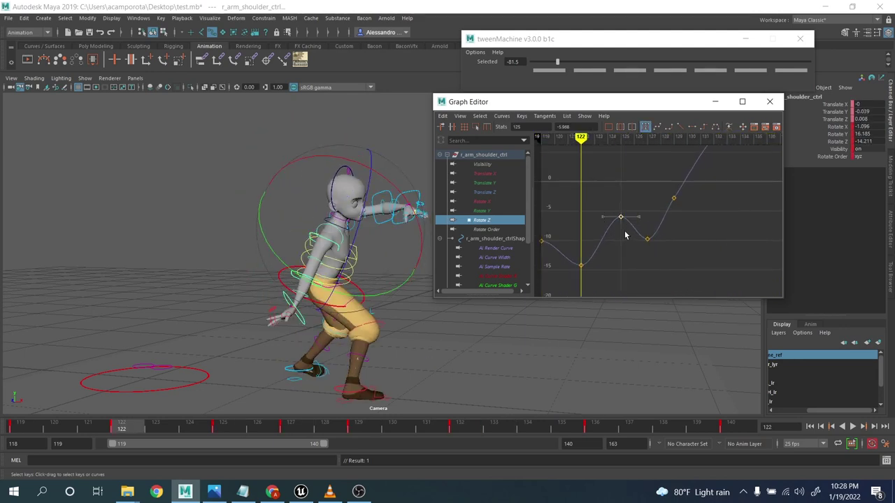
{"action": "left_click_drag", "start_coordinate": [561, 230], "coordinate": [588, 284]}
{"action": "middle_click_drag", "start_coordinate": [589, 287], "coordinate": [589, 293]}
Lower the Rotate Z key at frame 125 to about -12.6 and raise the frame 127 key to about -7.5
{"action": "key", "text": "period"}
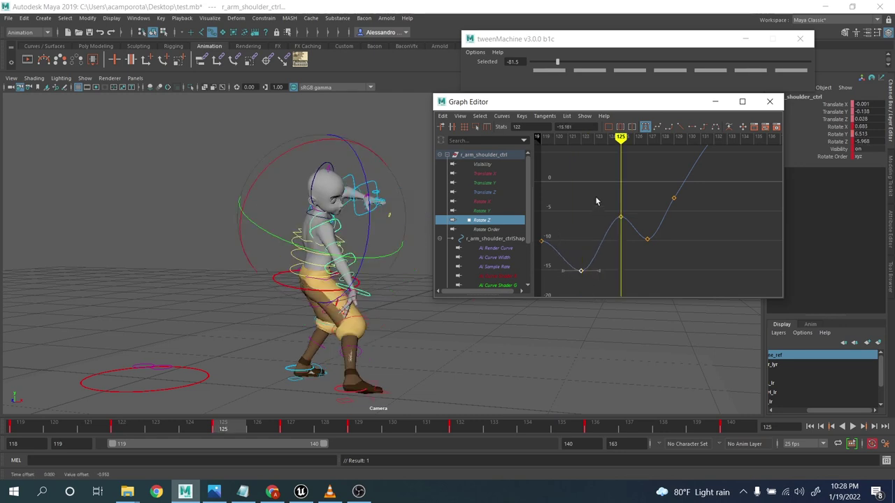
{"action": "middle_click_drag", "start_coordinate": [624, 232], "coordinate": [671, 206]}
{"action": "key", "text": "period"}
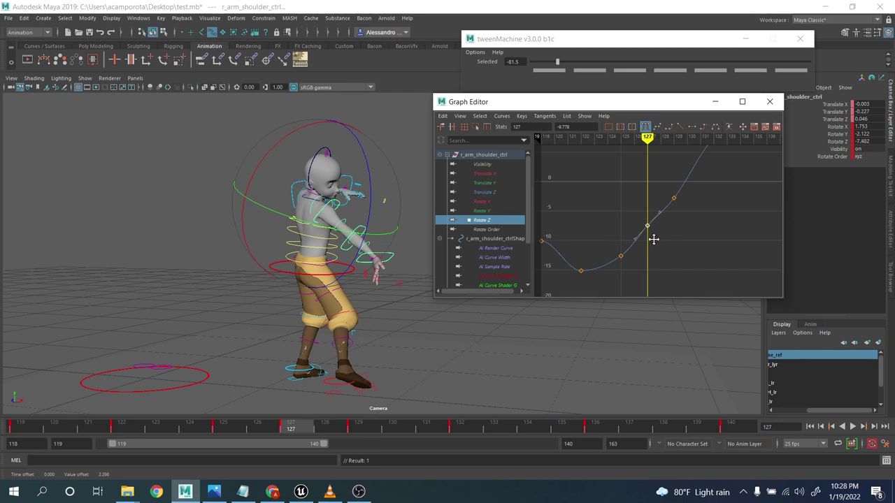
Delete the Rotate Z key at frame 132 and move the frame 129 key to frame 130 at about 6.2
{"action": "key", "text": "f"}
{"action": "key", "text": "period"}
{"action": "left_click", "coordinate": [679, 188]}
{"action": "key", "text": "Delete"}
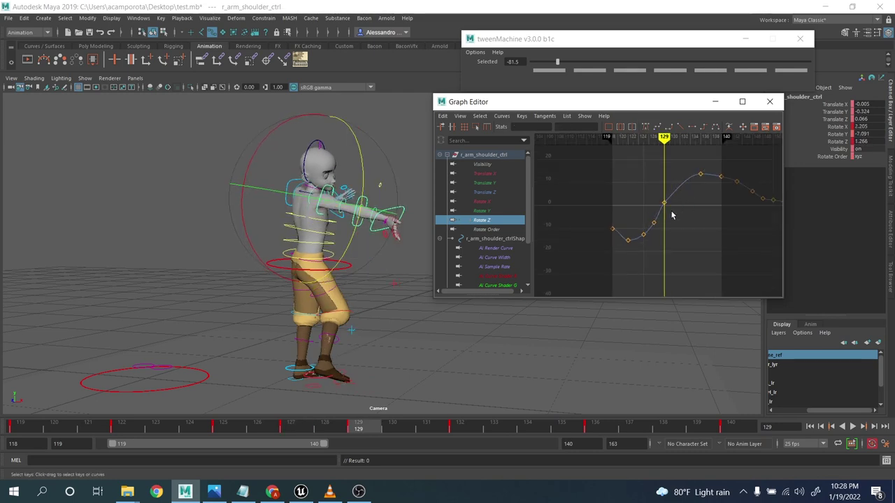
{"action": "scroll", "coordinate": [673, 212], "scroll_direction": "up", "scroll_amount": 3}
{"action": "left_click_drag", "start_coordinate": [653, 183], "coordinate": [674, 200]}
{"action": "middle_click_drag", "start_coordinate": [696, 210], "coordinate": [679, 215]}
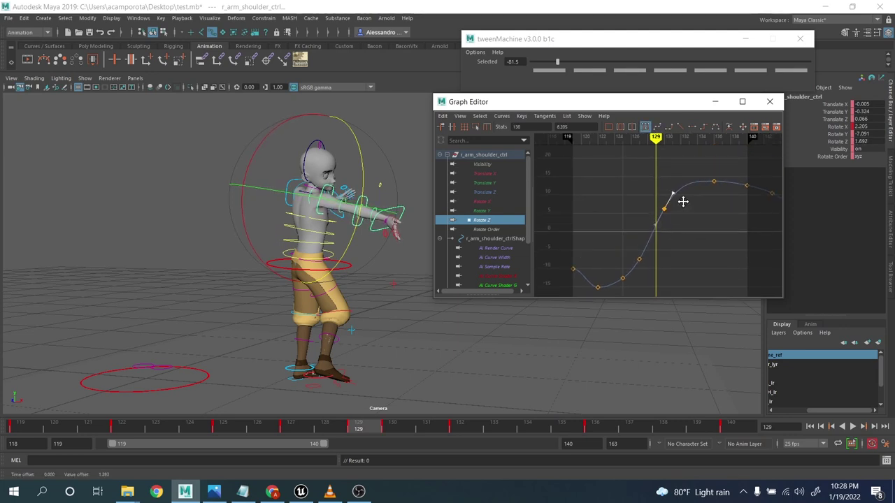
Play back the animation to check the reshaped shoulder rotation and close the Graph Editor
{"action": "middle_click_drag", "start_coordinate": [645, 257], "coordinate": [637, 225], "text": "alt"}
{"action": "left_click_drag", "start_coordinate": [623, 261], "coordinate": [624, 262]}
{"action": "middle_click_drag", "start_coordinate": [648, 225], "coordinate": [599, 267], "text": "alt"}
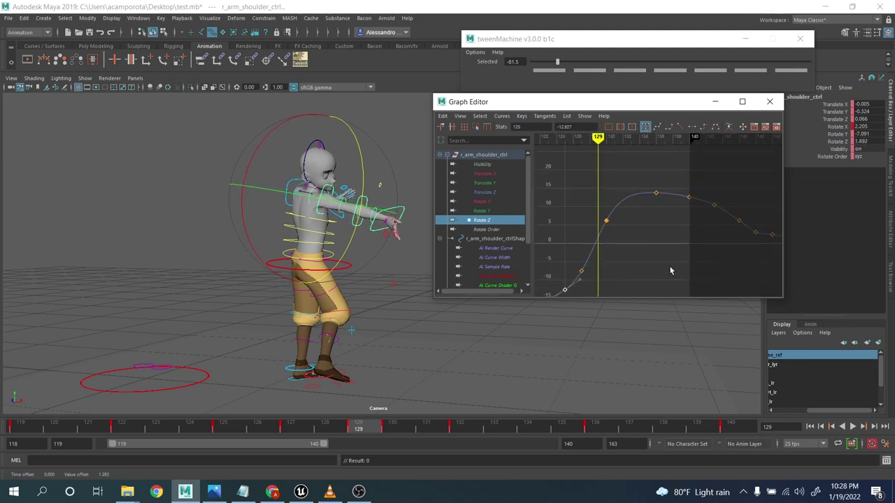
{"action": "left_click", "coordinate": [862, 428]}
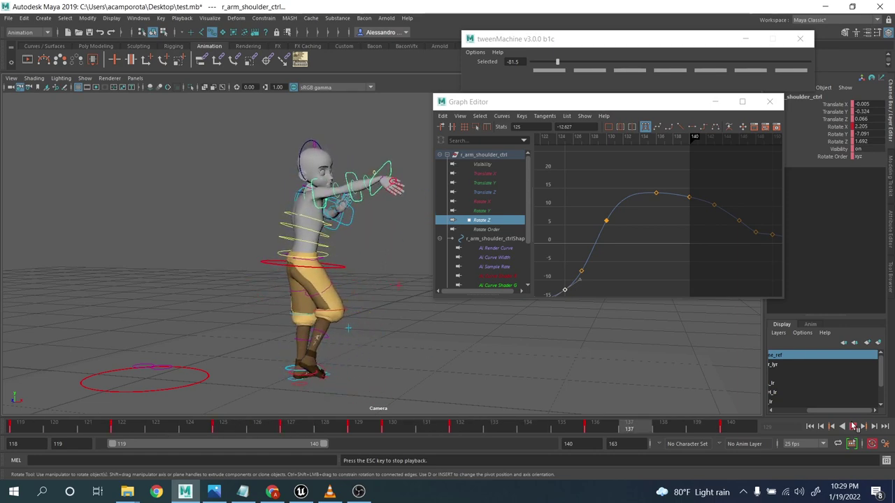
{"action": "left_click", "coordinate": [853, 426]}
{"action": "left_click", "coordinate": [769, 102]}
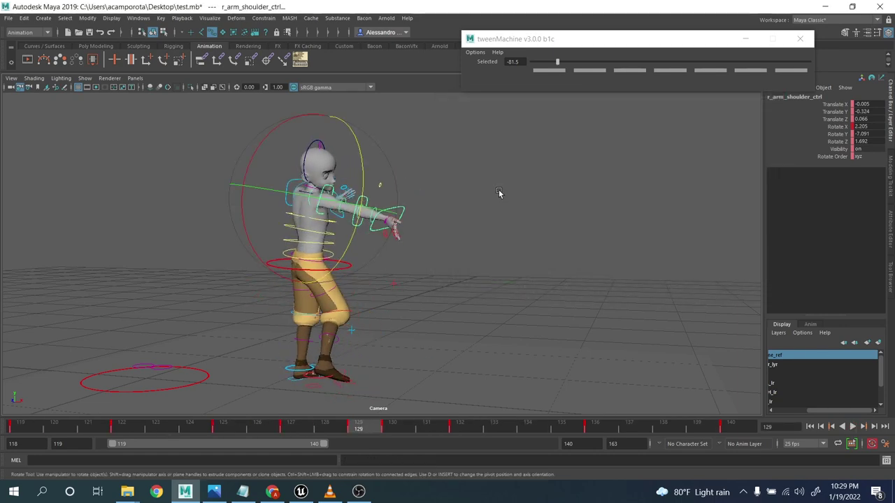
Save the scene file test.mb with the timeline at frame 119 and play back the animation
{"action": "left_click", "coordinate": [453, 250]}
{"action": "left_click", "coordinate": [398, 209]}
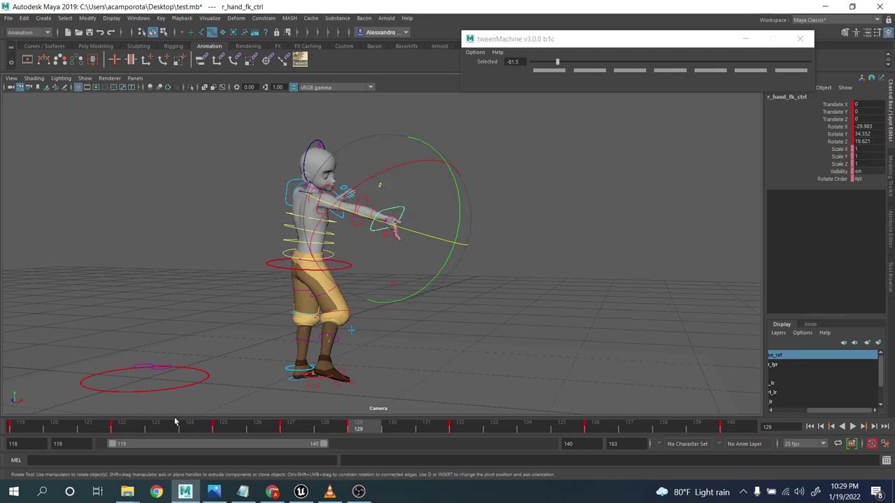
{"action": "left_click_drag", "start_coordinate": [175, 422], "coordinate": [20, 423]}
{"action": "left_click", "coordinate": [424, 252]}
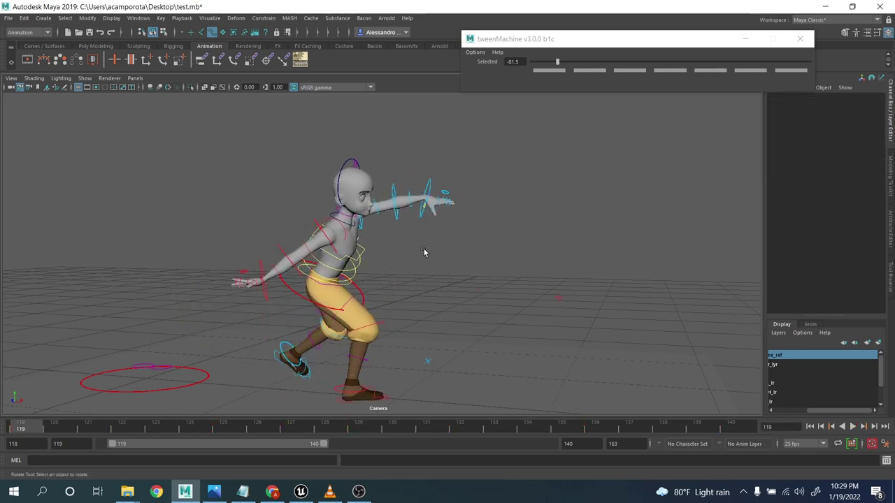
{"action": "left_click", "coordinate": [8, 18]}
{"action": "left_click", "coordinate": [35, 56]}
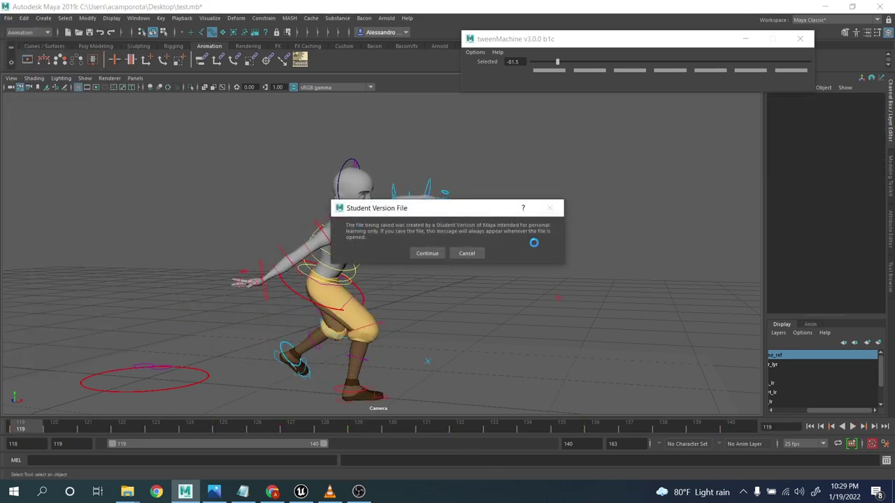
{"action": "left_click", "coordinate": [426, 253]}
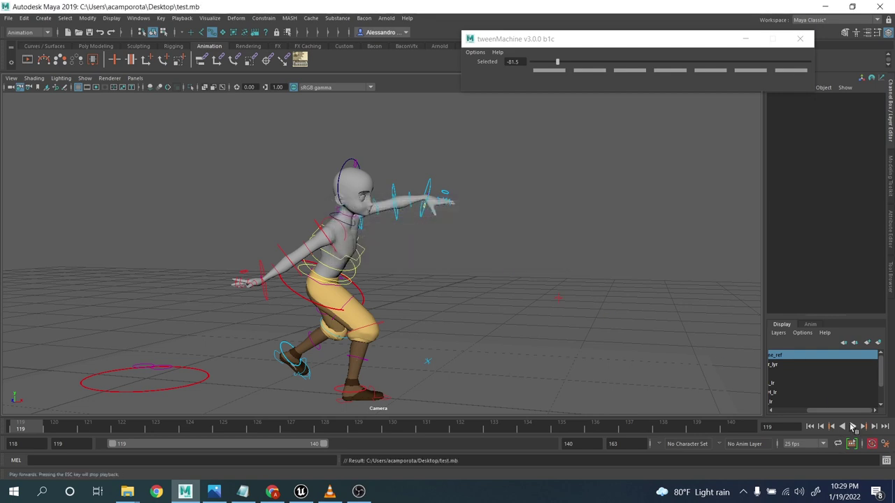
{"action": "left_click", "coordinate": [853, 426]}
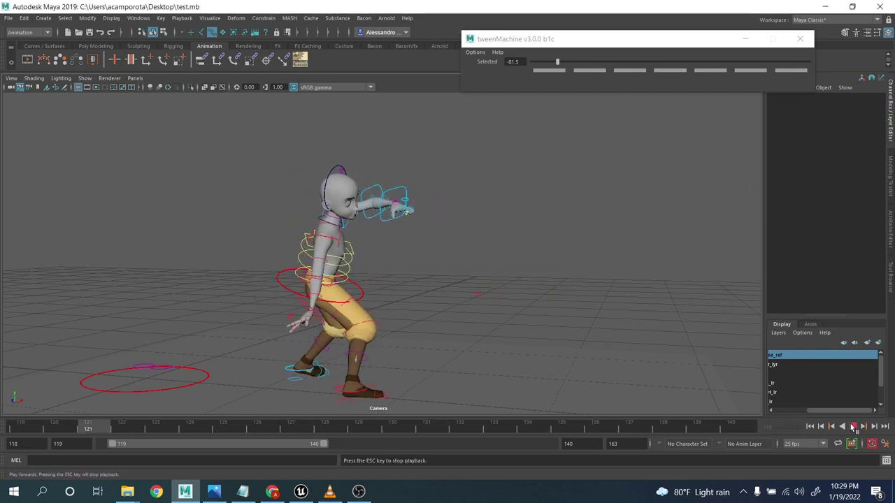
{"action": "left_click", "coordinate": [854, 427]}
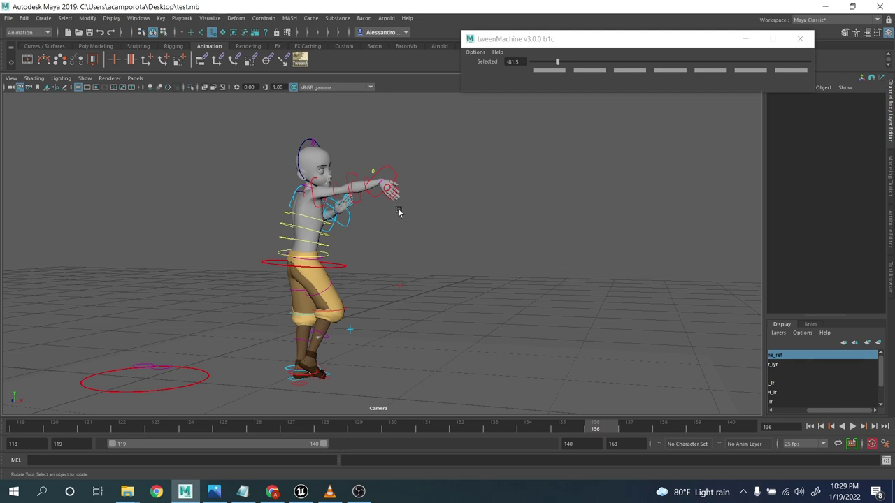
Create a locator, scale it uniformly to about 19 and raise it about 59 units above the origin
{"action": "left_click", "coordinate": [174, 46]}
{"action": "left_click", "coordinate": [28, 61]}
{"action": "key", "text": "w"}
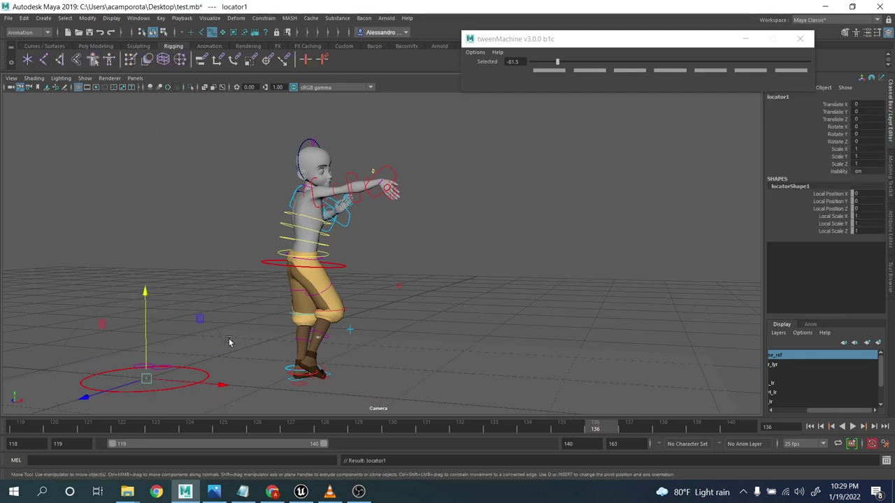
{"action": "key", "text": "e"}
{"action": "key", "text": "r"}
{"action": "left_click_drag", "start_coordinate": [145, 375], "coordinate": [418, 192]}
{"action": "key", "text": "w"}
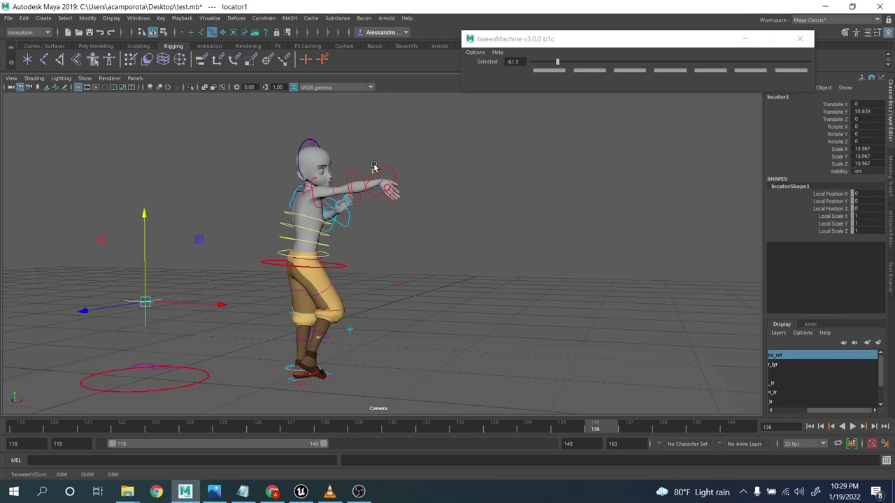
Parent the locator to the right hand FK control and set its translation and rotation values to 0
{"action": "left_click", "coordinate": [397, 178]}
{"action": "key", "text": "p"}
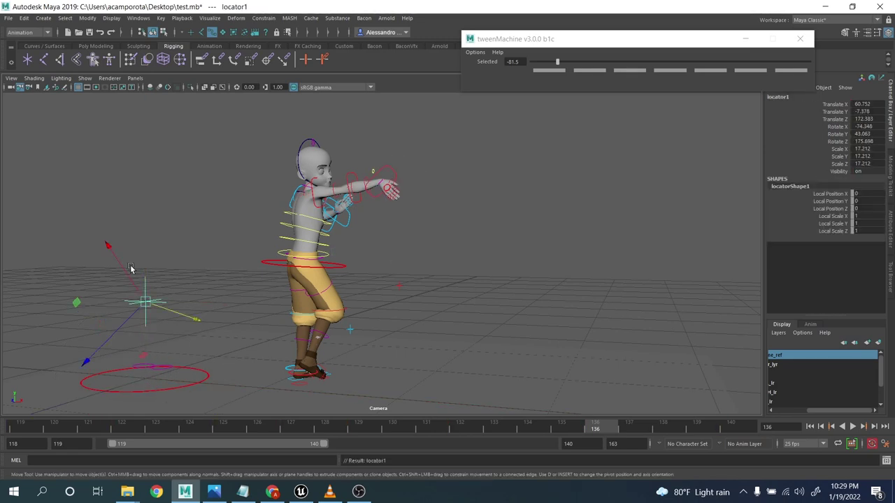
{"action": "left_click_drag", "start_coordinate": [185, 264], "coordinate": [91, 334]}
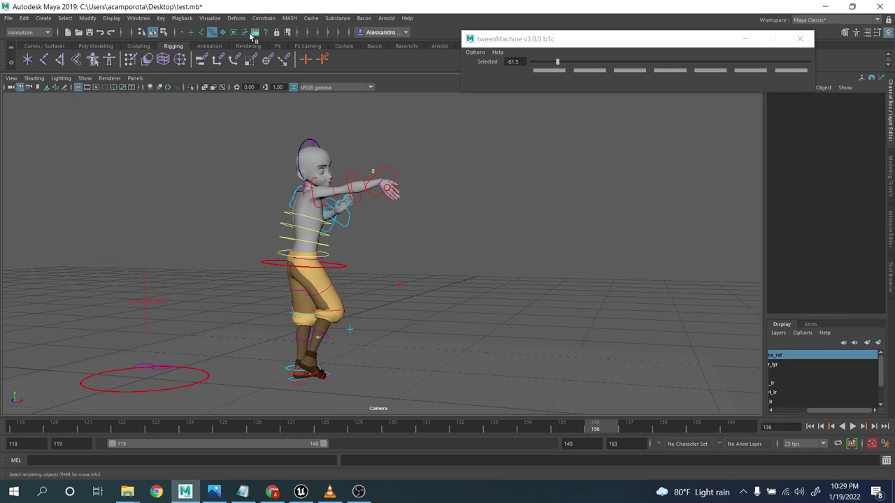
{"action": "left_click_drag", "start_coordinate": [128, 211], "coordinate": [194, 299]}
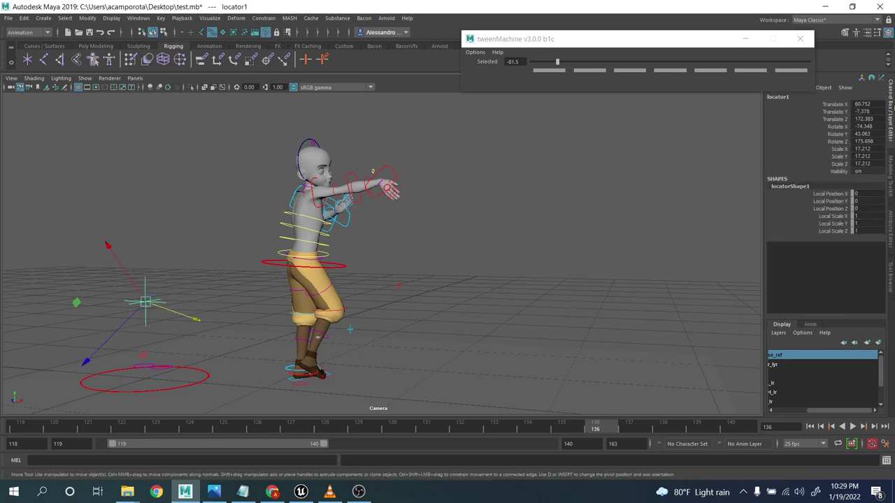
{"action": "type", "text": "0"}
{"action": "key", "text": "Return"}
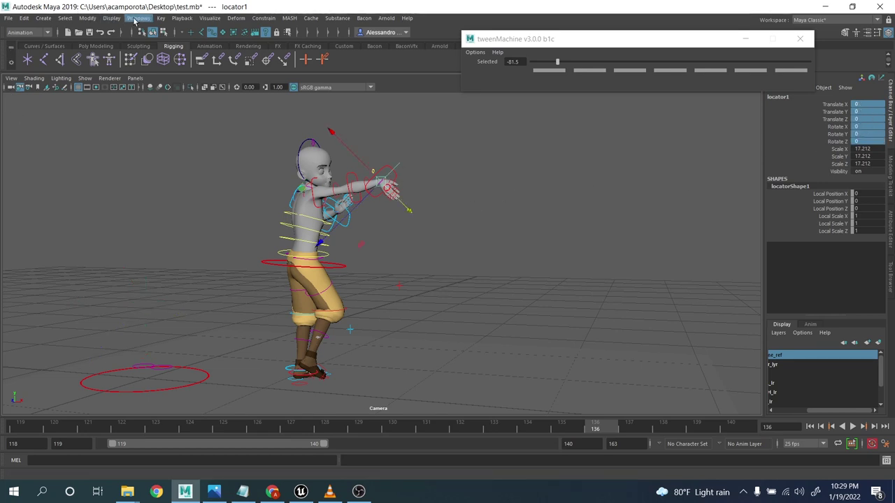
Bake the locator's animation over the playback range and generate a motion trail for it
{"action": "left_click", "coordinate": [159, 20]}
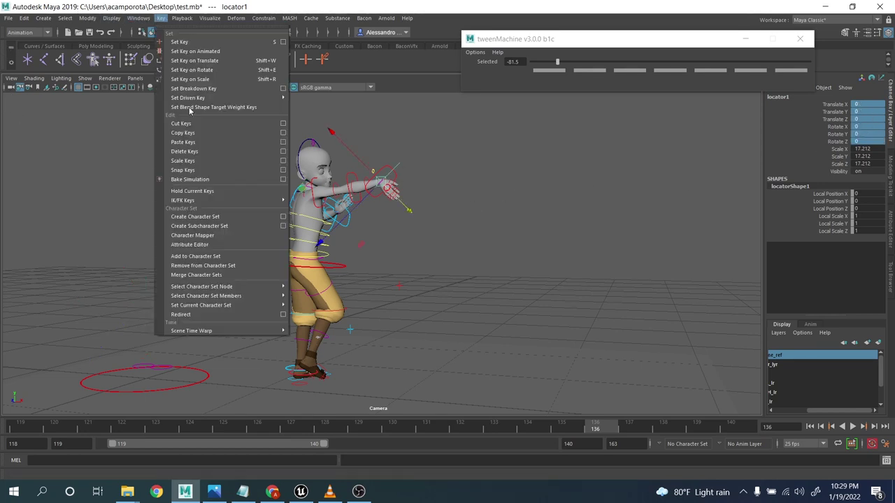
{"action": "left_click", "coordinate": [203, 180]}
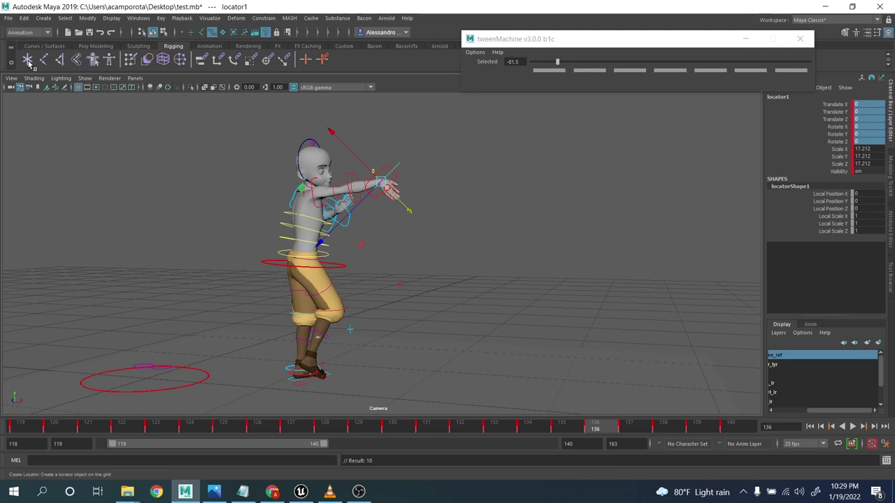
{"action": "left_click", "coordinate": [207, 46]}
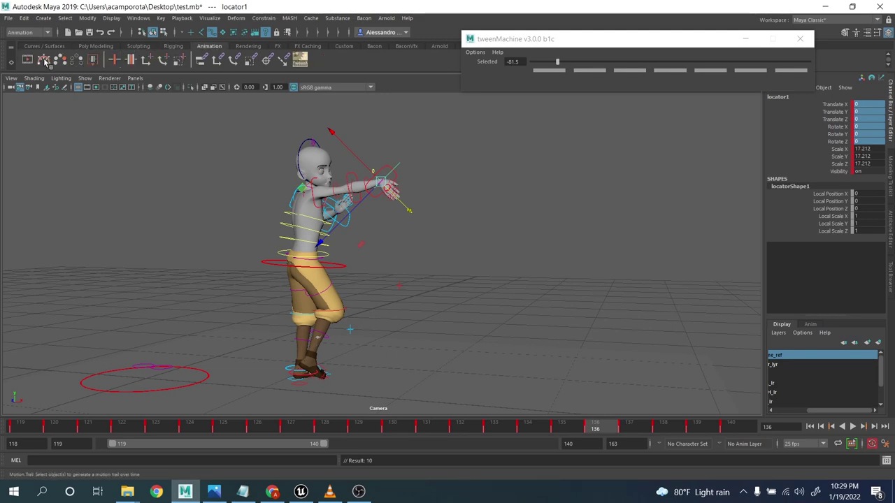
{"action": "left_click", "coordinate": [500, 188]}
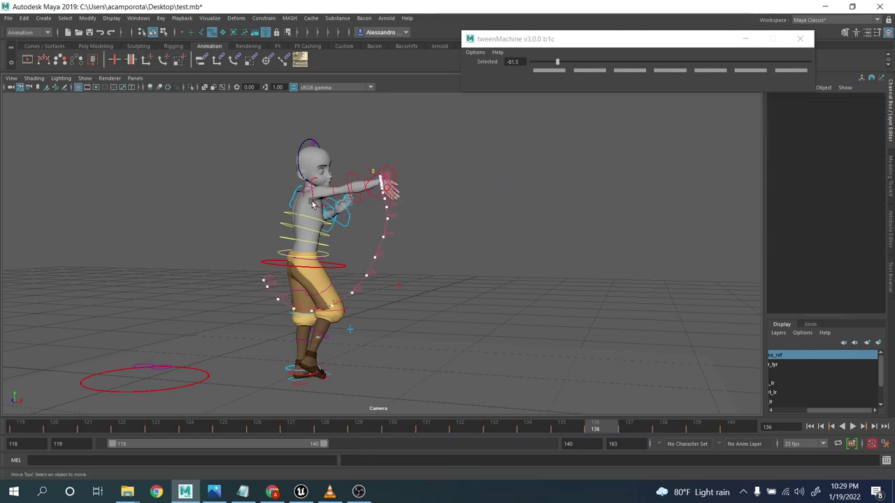
Select the right upper arm FK control and set the Rotate tool to Gimbal orientation
{"action": "left_click", "coordinate": [335, 235]}
{"action": "left_click", "coordinate": [315, 203]}
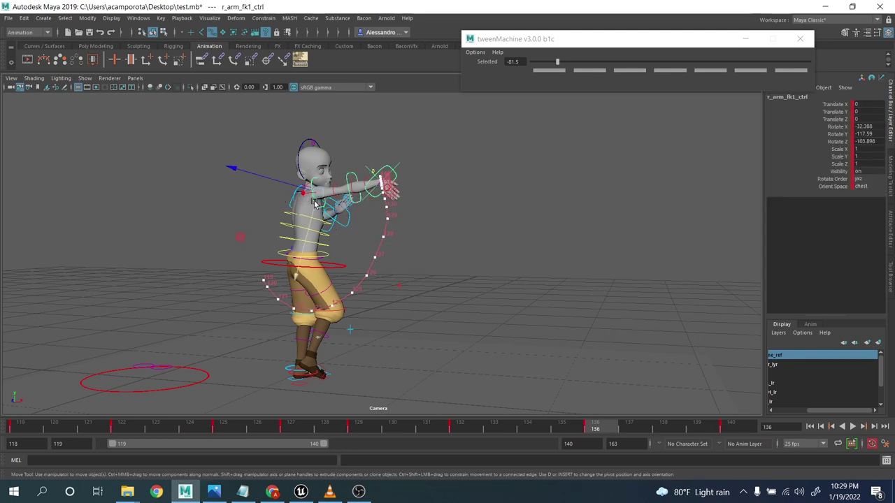
{"action": "key", "text": "e"}
{"action": "left_click", "coordinate": [365, 209]}
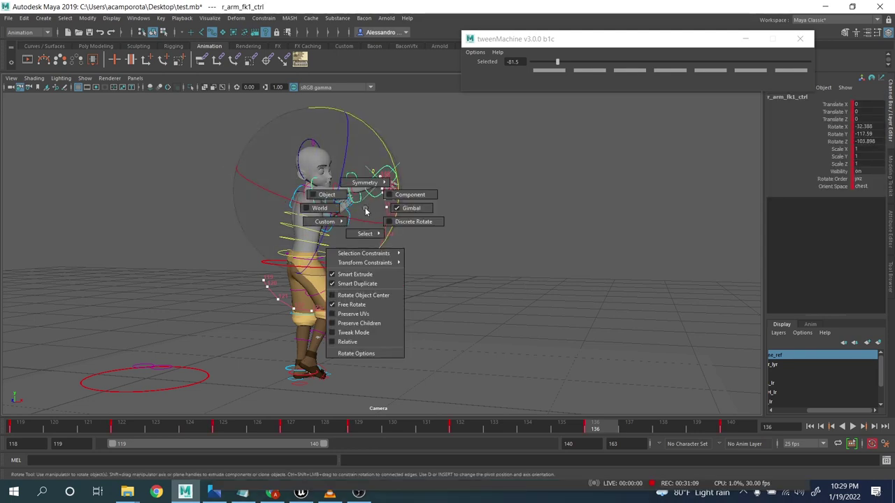
{"action": "left_click", "coordinate": [408, 209]}
Rotate the right upper arm FK control at frames 122 and 125 to even out the hand's arc along the motion trail
{"action": "left_click_drag", "start_coordinate": [147, 416], "coordinate": [332, 314]}
{"action": "left_click_drag", "start_coordinate": [393, 229], "coordinate": [363, 243]}
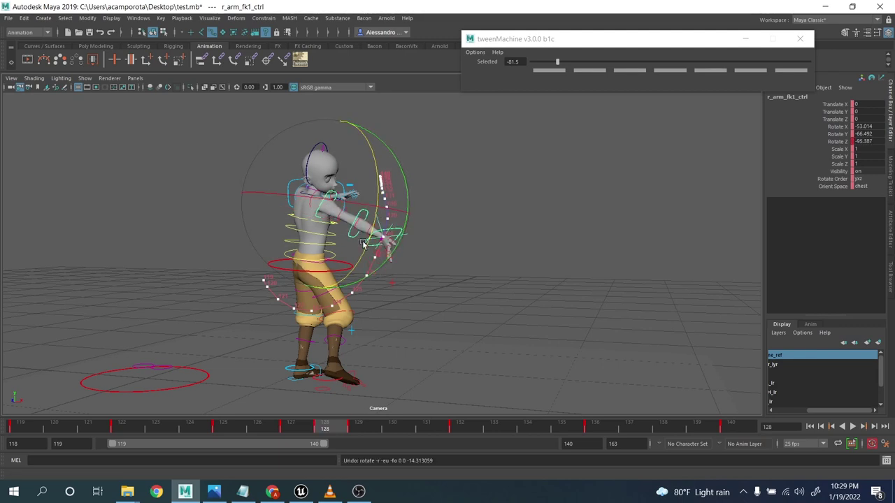
{"action": "left_click", "coordinate": [34, 430]}
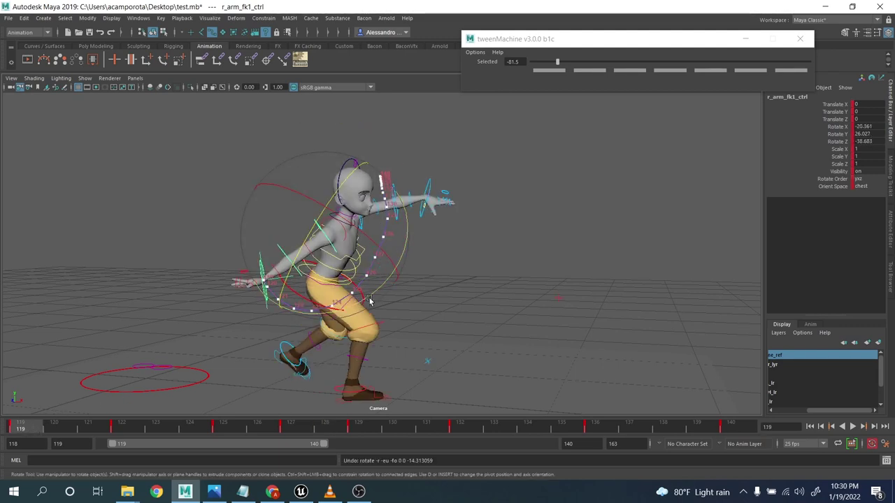
{"action": "key", "text": "period"}
{"action": "left_click_drag", "start_coordinate": [371, 303], "coordinate": [346, 315]}
{"action": "key", "text": "period"}
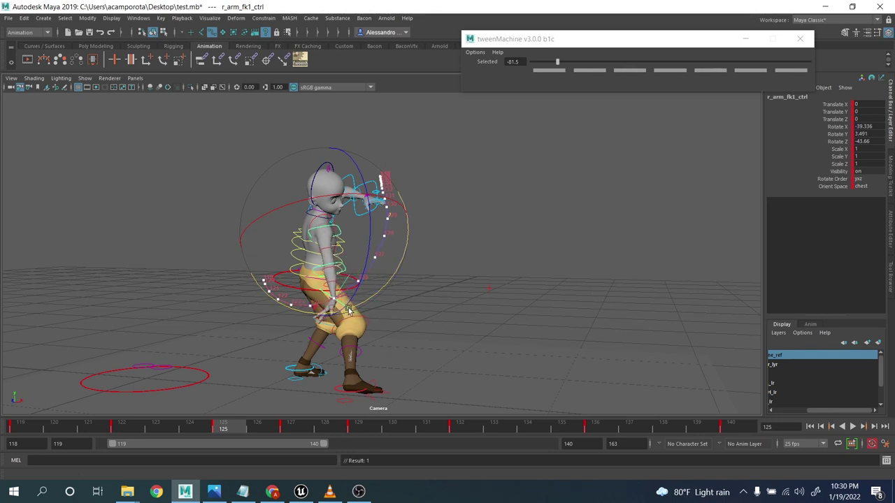
{"action": "key", "text": "period"}
{"action": "key", "text": "period"}
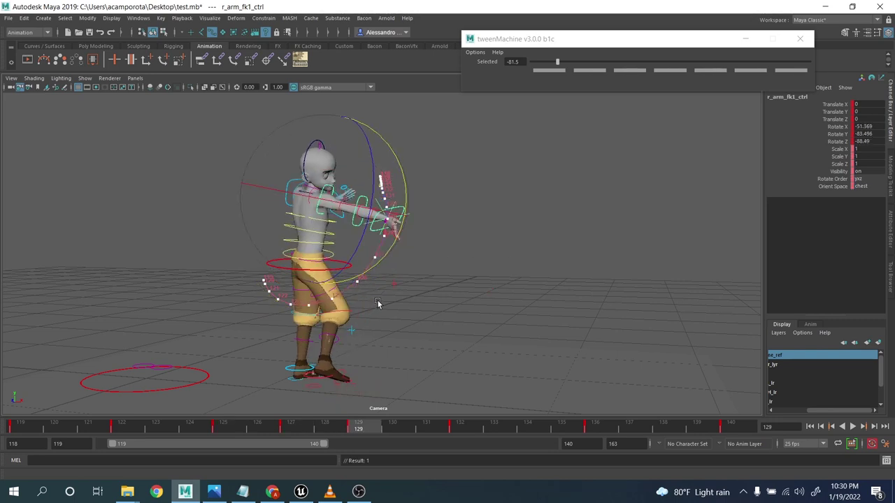
Rotate the right upper arm FK control in Z at frame 129 to about -82.7 and at frame 132 to fit the arc
{"action": "left_click_drag", "start_coordinate": [351, 268], "coordinate": [353, 251]}
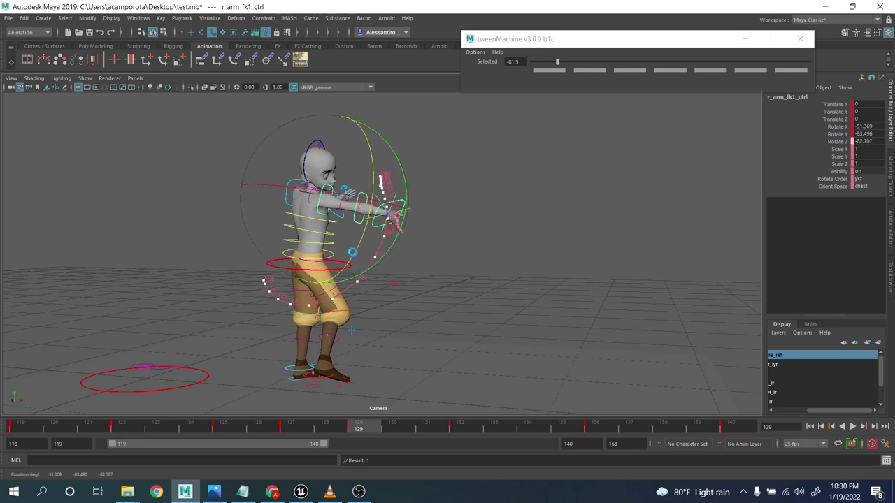
{"action": "key", "text": "period"}
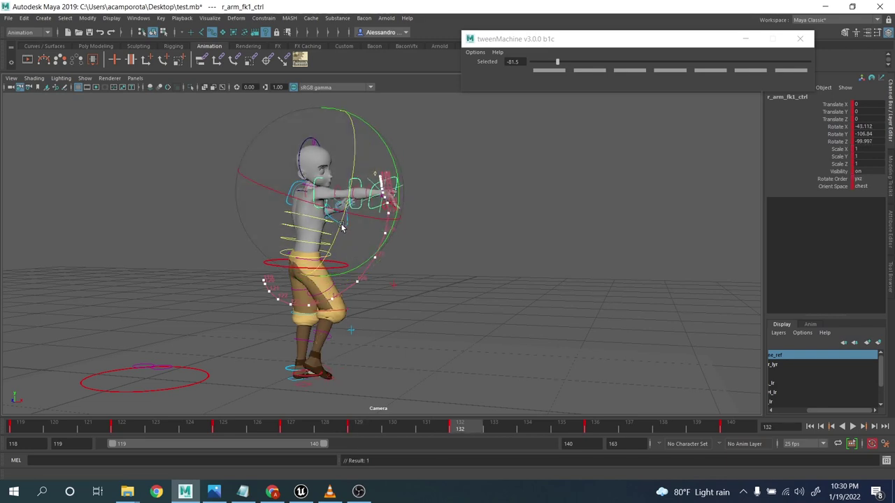
{"action": "left_click_drag", "start_coordinate": [350, 206], "coordinate": [348, 196]}
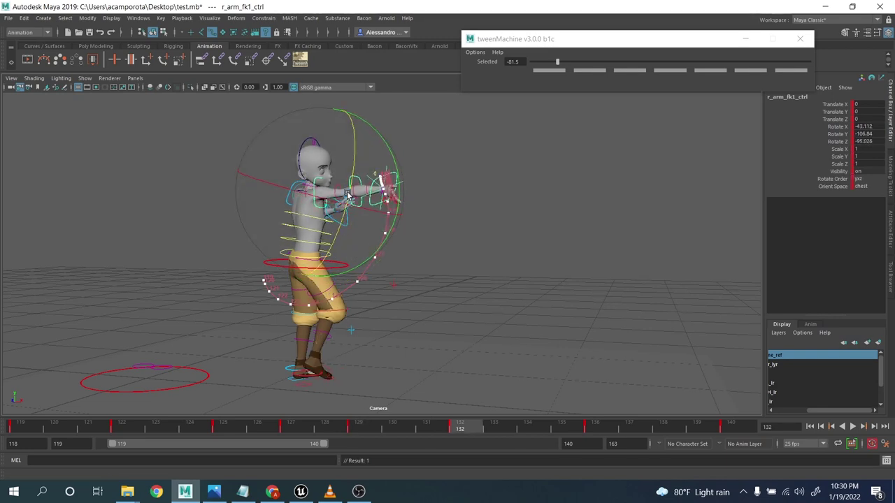
{"action": "key", "text": "period"}
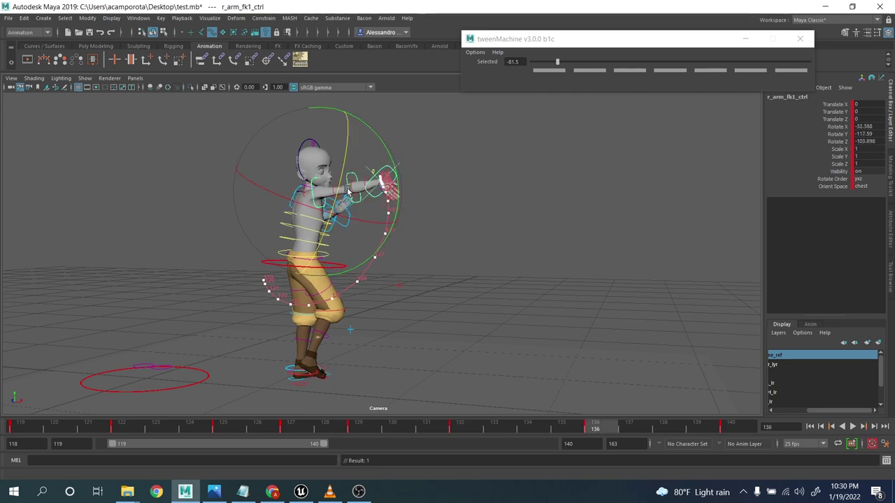
Delete the right upper arm FK control's key at frame 136 and play back the arm swing
{"action": "right_click", "coordinate": [603, 428]}
{"action": "left_click", "coordinate": [632, 297]}
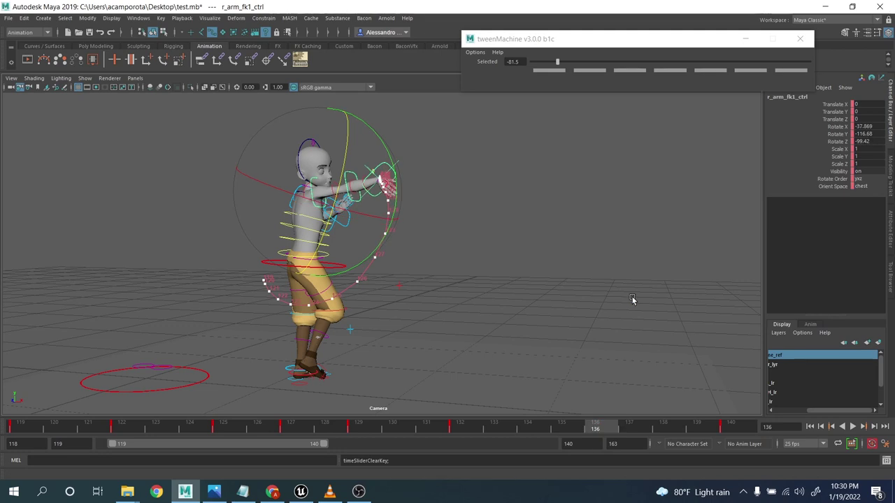
{"action": "key", "text": "alt+v"}
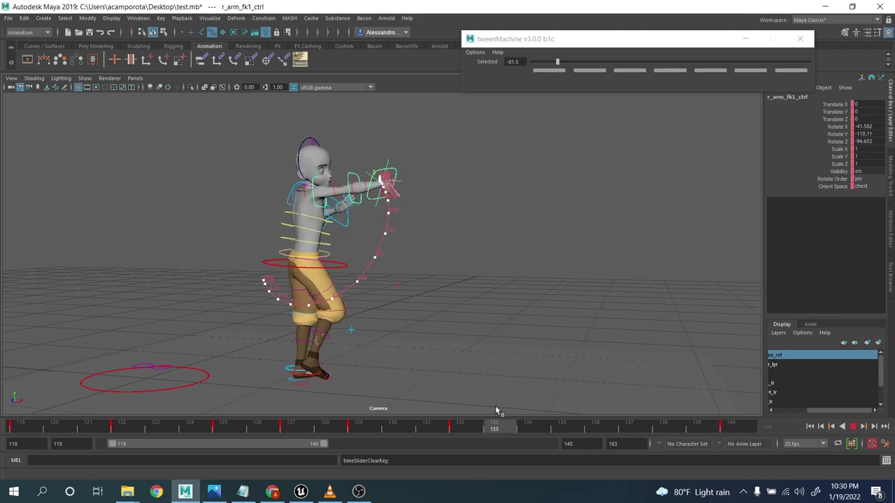
{"action": "key", "text": "alt+v"}
{"action": "left_click", "coordinate": [613, 288]}
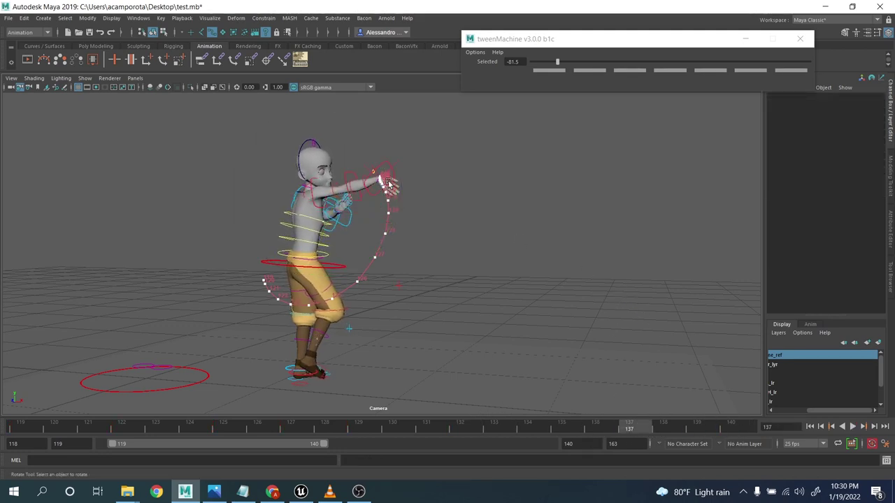
Delete the right hand FK control's keys from frame 131 through 136 and play back the motion
{"action": "left_click", "coordinate": [390, 166]}
{"action": "mouse_move", "coordinate": [357, 430]}
{"action": "left_mouse_down"}
{"action": "mouse_move", "coordinate": [340, 425]}
{"action": "mouse_move", "coordinate": [363, 425]}
{"action": "left_mouse_up"}
{"action": "left_click_drag", "start_coordinate": [438, 427], "coordinate": [591, 429], "text": "shift"}
{"action": "right_click", "coordinate": [591, 432]}
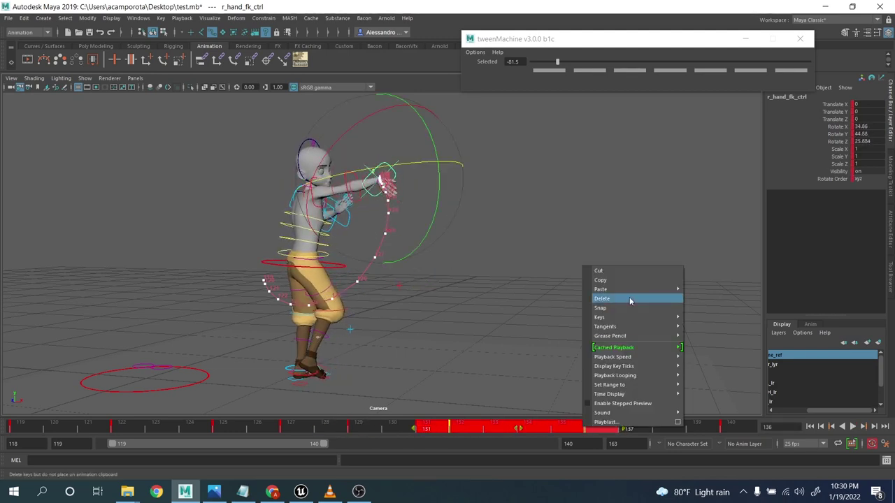
{"action": "left_click", "coordinate": [630, 298]}
{"action": "left_click", "coordinate": [853, 427]}
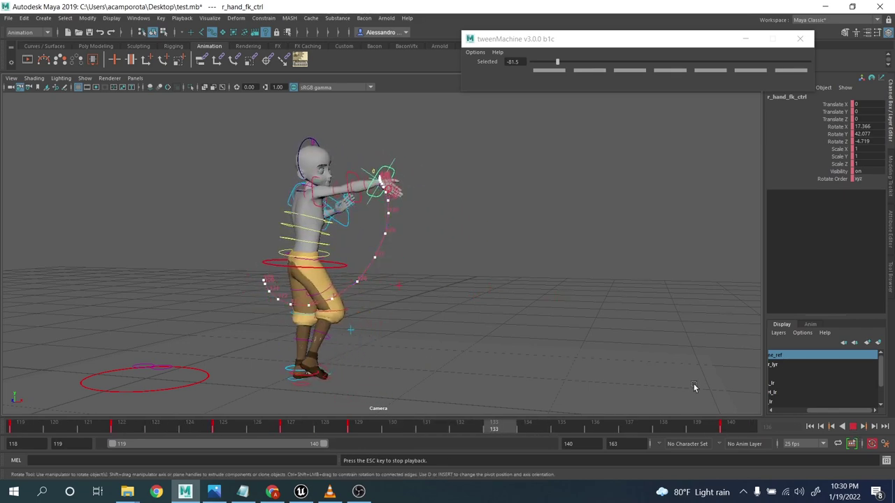
{"action": "left_click", "coordinate": [853, 427]}
{"action": "left_click", "coordinate": [608, 299]}
At frame 136, tween the right upper arm FK control to 100, refine its Rotate Z to about -101.1, and play back
{"action": "left_click", "coordinate": [323, 210]}
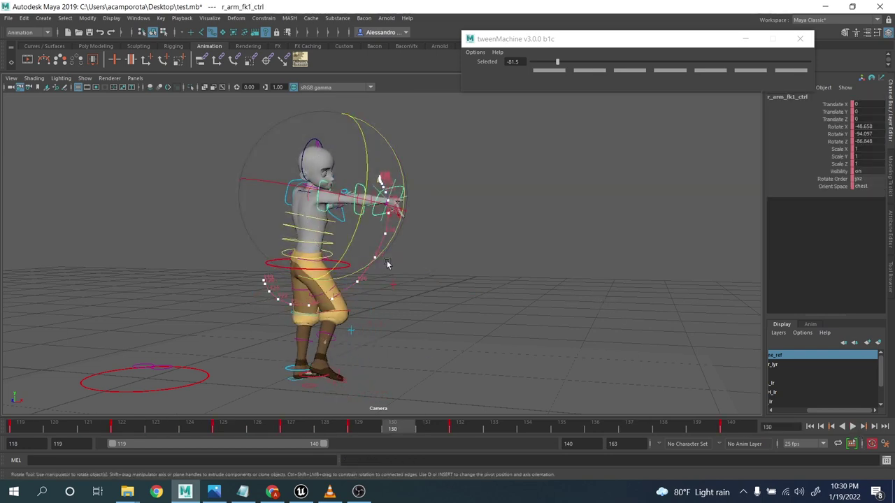
{"action": "left_click_drag", "start_coordinate": [437, 424], "coordinate": [594, 427]}
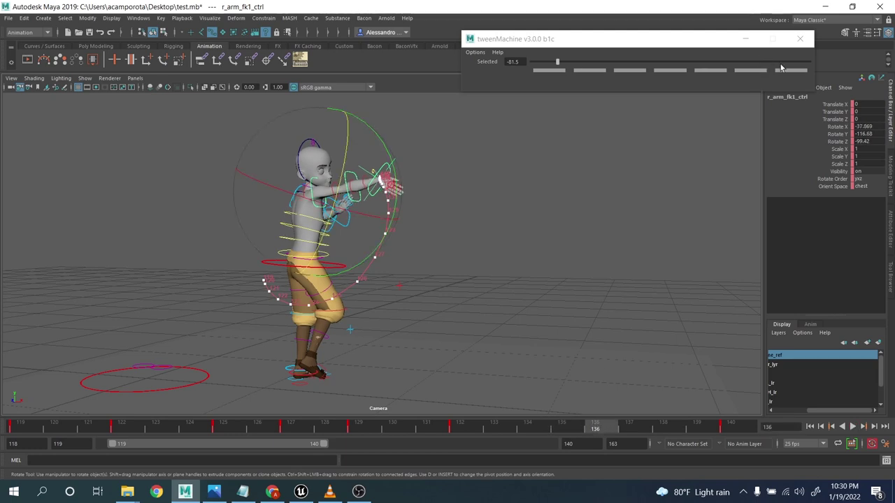
{"action": "left_click", "coordinate": [802, 62]}
{"action": "left_click_drag", "start_coordinate": [801, 62], "coordinate": [857, 67]}
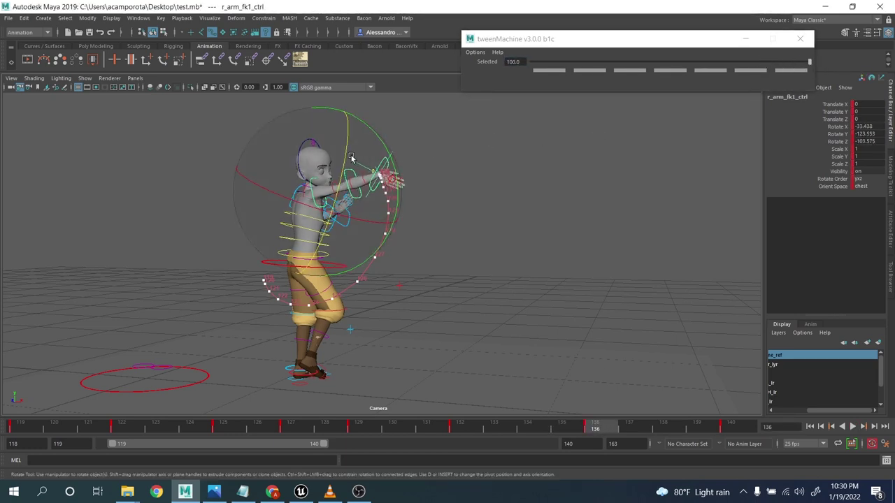
{"action": "left_click_drag", "start_coordinate": [344, 154], "coordinate": [388, 149]}
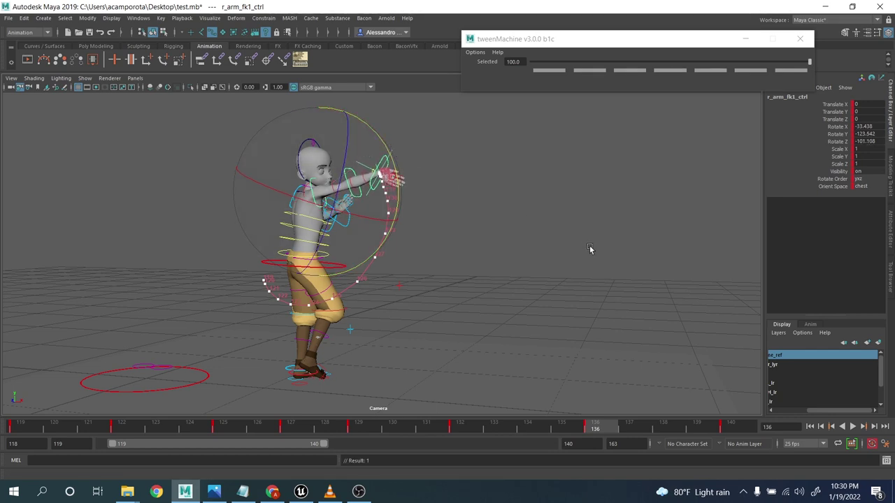
{"action": "left_click", "coordinate": [852, 427]}
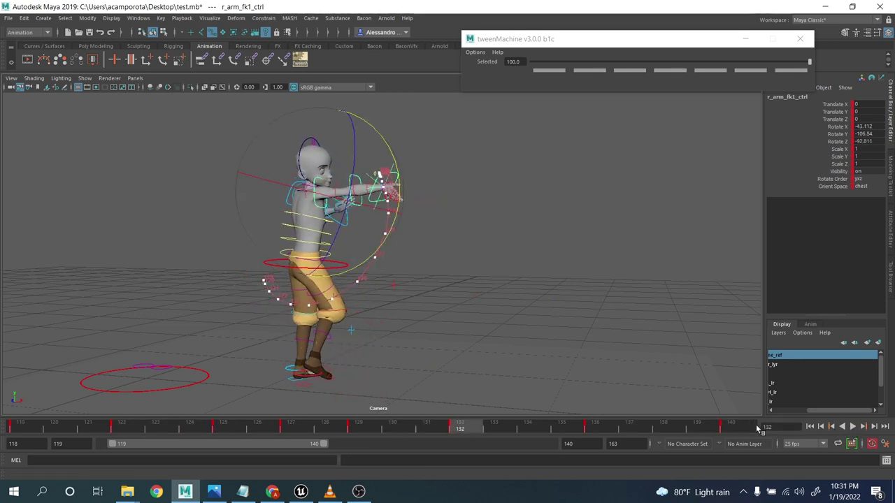
Move the right upper arm FK control's key from frame 136 to frame 137 and play back the timing
{"action": "left_click", "coordinate": [600, 428]}
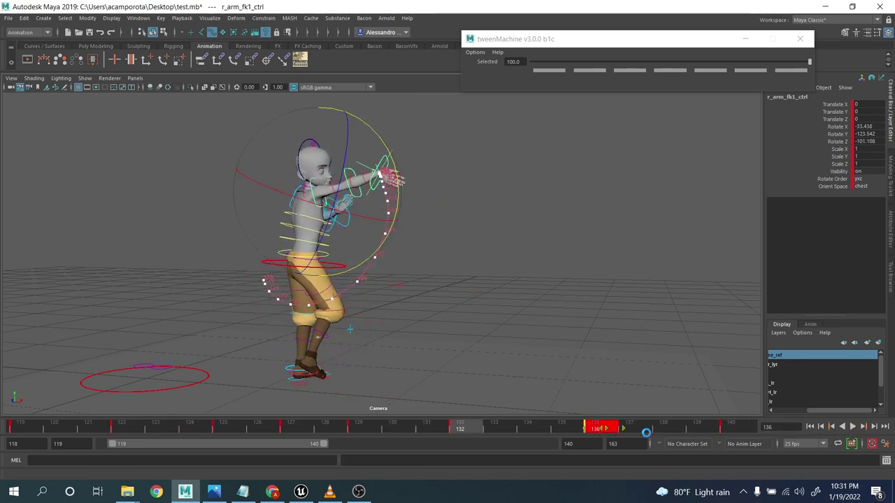
{"action": "left_click_drag", "start_coordinate": [606, 428], "coordinate": [644, 433]}
{"action": "left_click", "coordinate": [472, 421]}
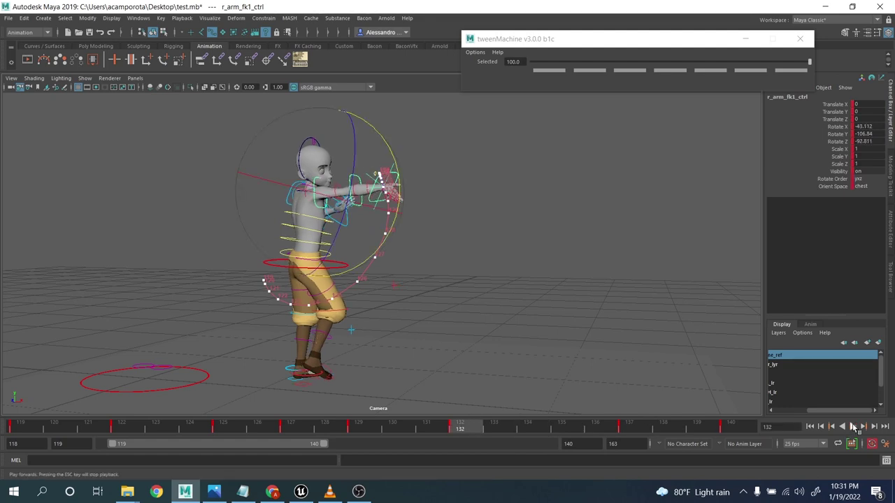
{"action": "left_click", "coordinate": [852, 427]}
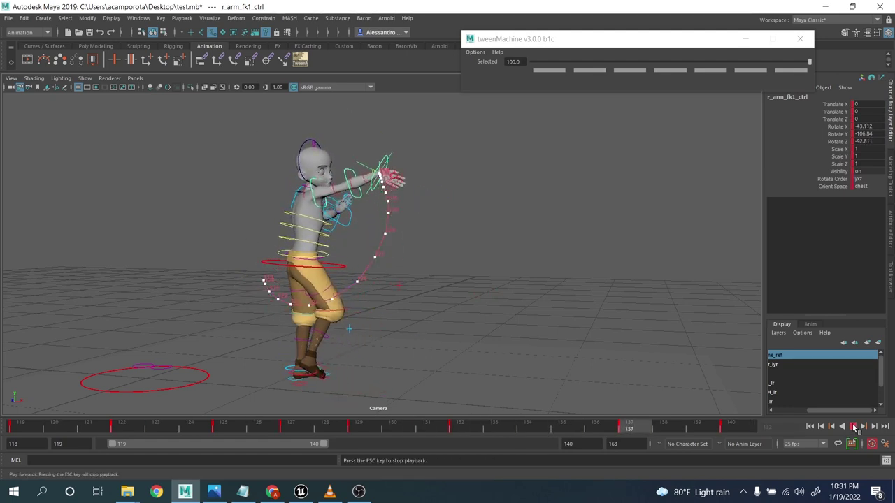
{"action": "left_click", "coordinate": [854, 426]}
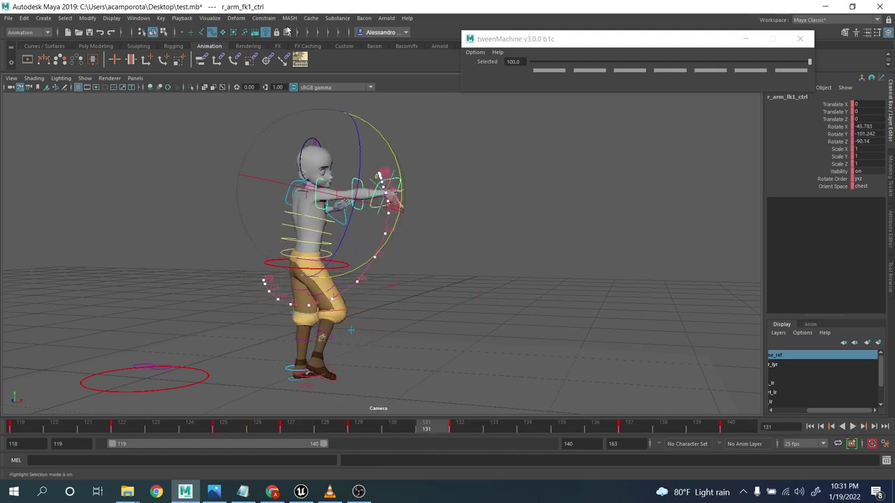
Delete the motion trail handle from the scene and play back the arm animation
{"action": "left_click", "coordinate": [138, 18]}
{"action": "left_click", "coordinate": [144, 126]}
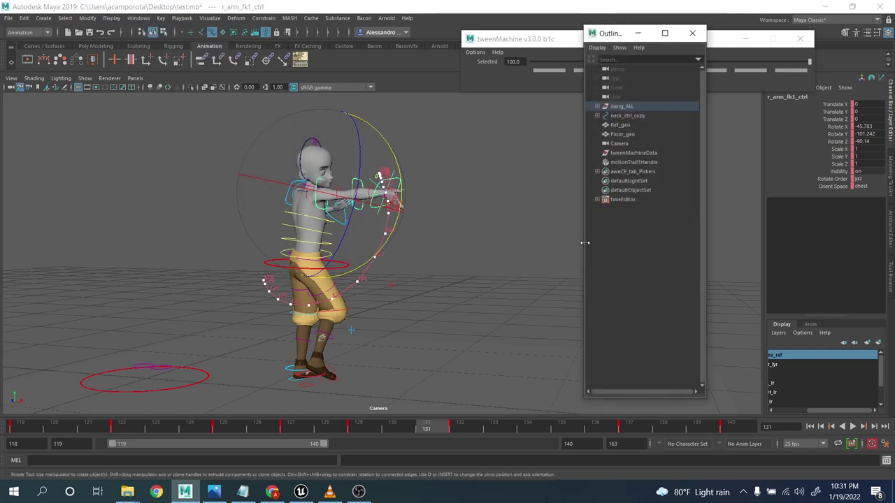
{"action": "left_click", "coordinate": [627, 162]}
{"action": "key", "text": "Delete"}
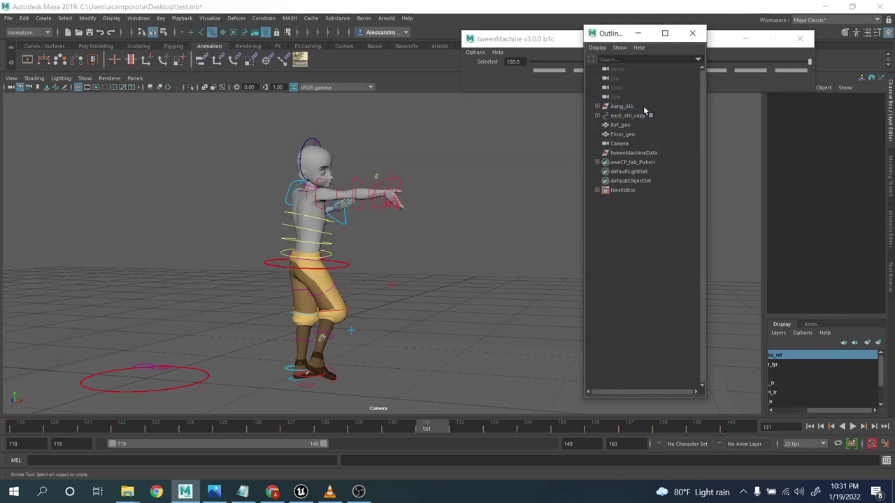
{"action": "left_click", "coordinate": [691, 34]}
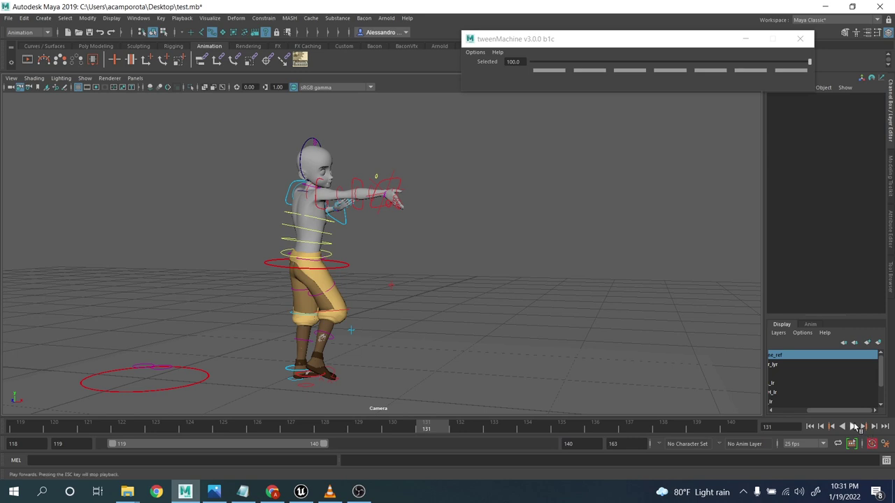
{"action": "left_click", "coordinate": [854, 426]}
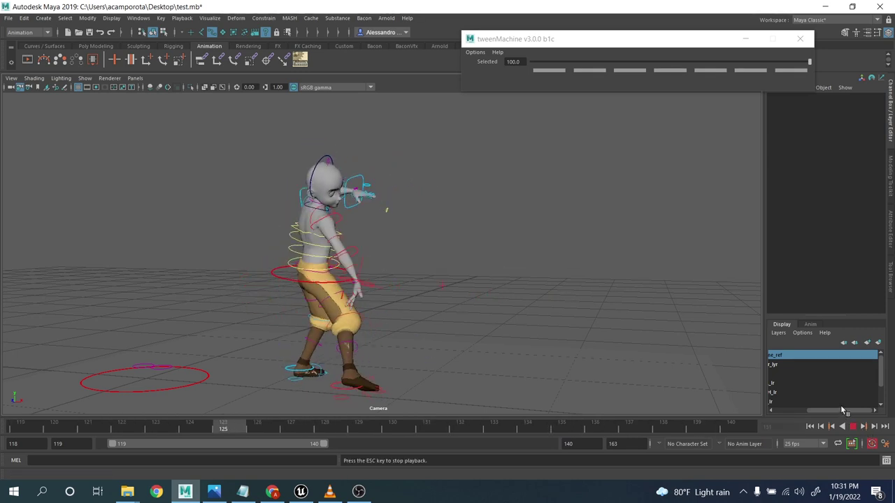
{"action": "key", "text": "Escape"}
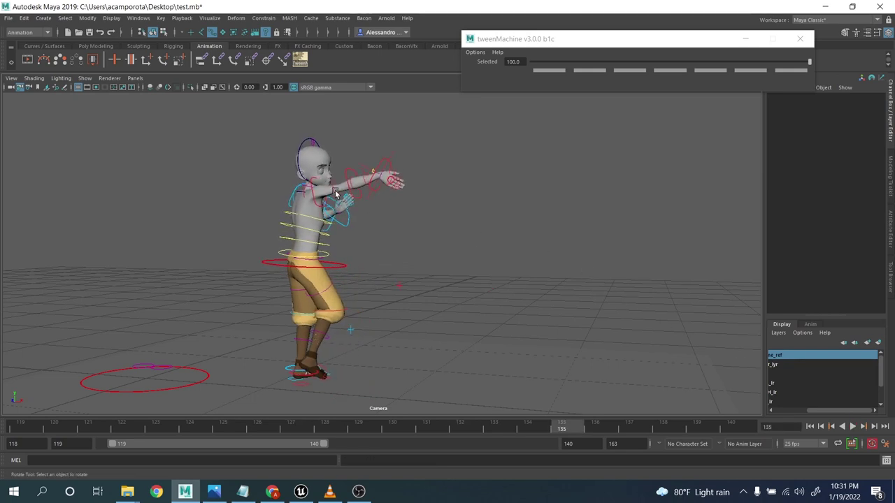
Bend the right forearm FK control at frame 122 to a Rotate Y of about 16
{"action": "left_click", "coordinate": [358, 201]}
{"action": "key", "text": "alt+v"}
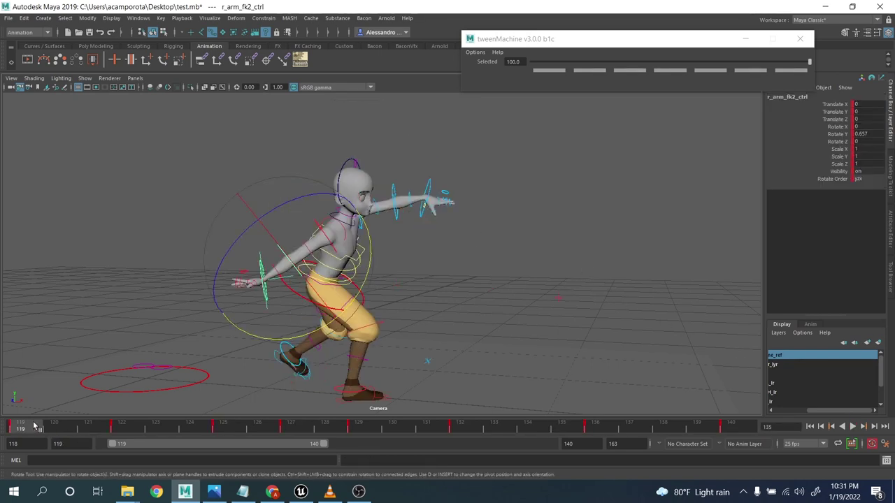
{"action": "left_click_drag", "start_coordinate": [104, 427], "coordinate": [121, 428]}
{"action": "left_click_drag", "start_coordinate": [356, 337], "coordinate": [325, 339]}
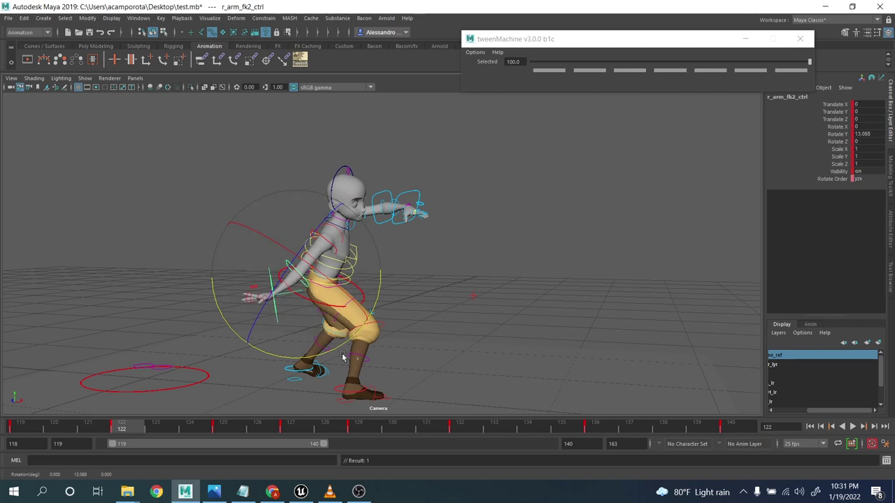
{"action": "key", "text": "comma"}
{"action": "key", "text": "period"}
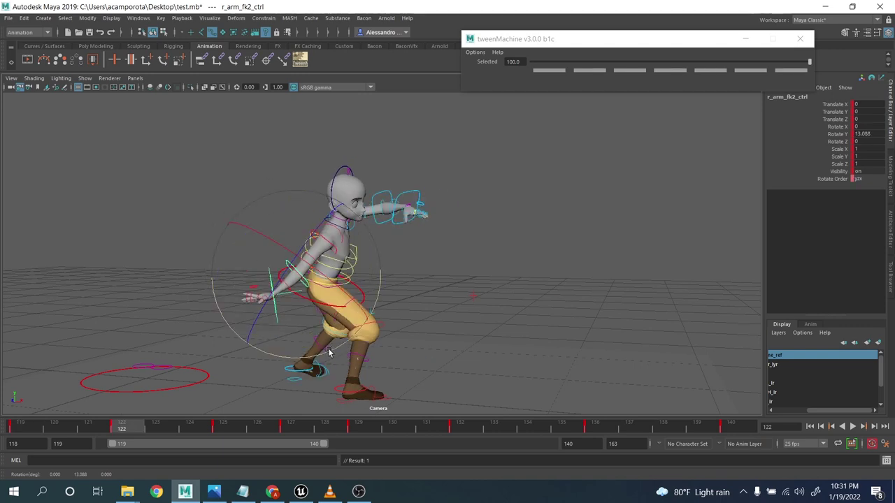
Bend the right forearm FK control in Rotate Y to about 15, 11, 15 and 8 at frames 125, 127, 129 and 132
{"action": "key", "text": "period"}
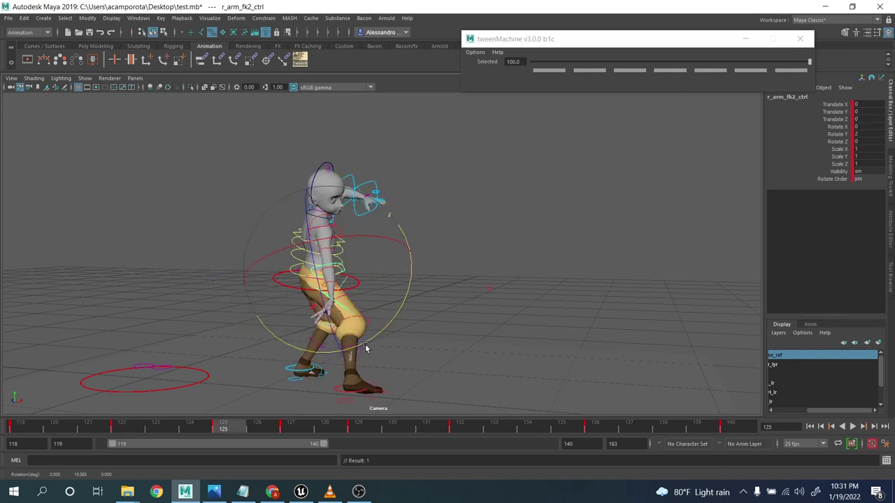
{"action": "key", "text": "period"}
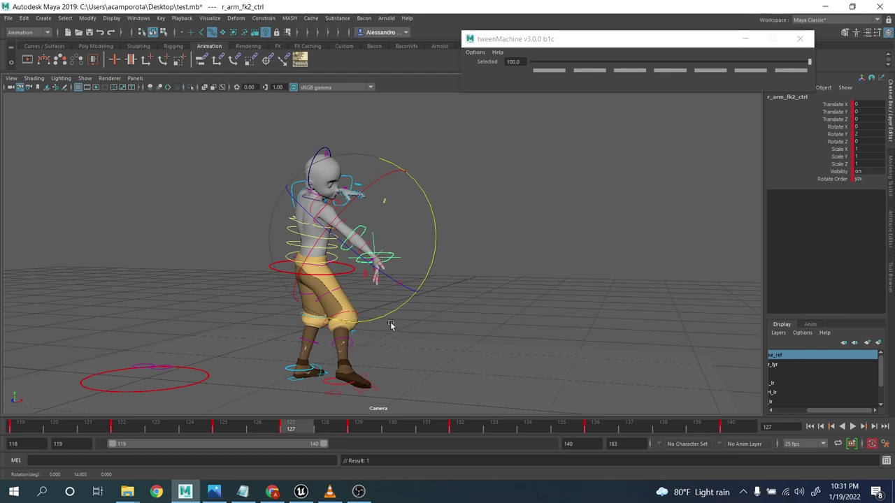
{"action": "left_click_drag", "start_coordinate": [391, 325], "coordinate": [378, 320]}
{"action": "key", "text": "period"}
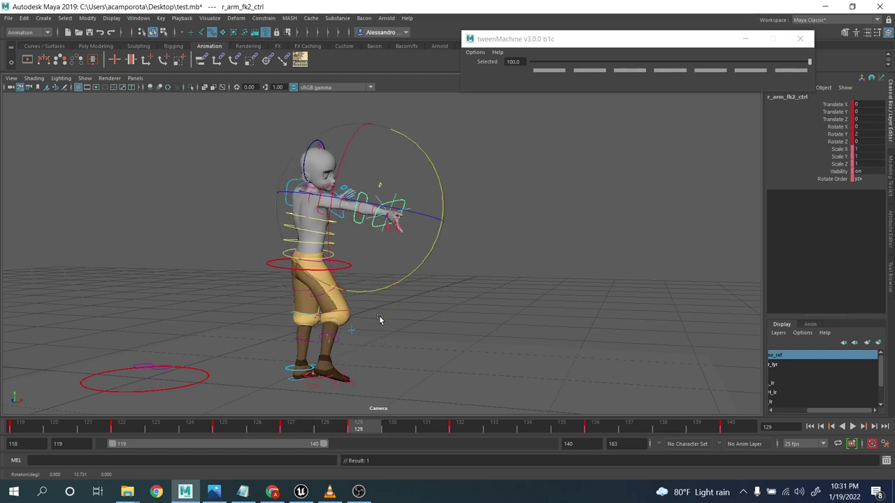
{"action": "left_click_drag", "start_coordinate": [399, 276], "coordinate": [393, 293]}
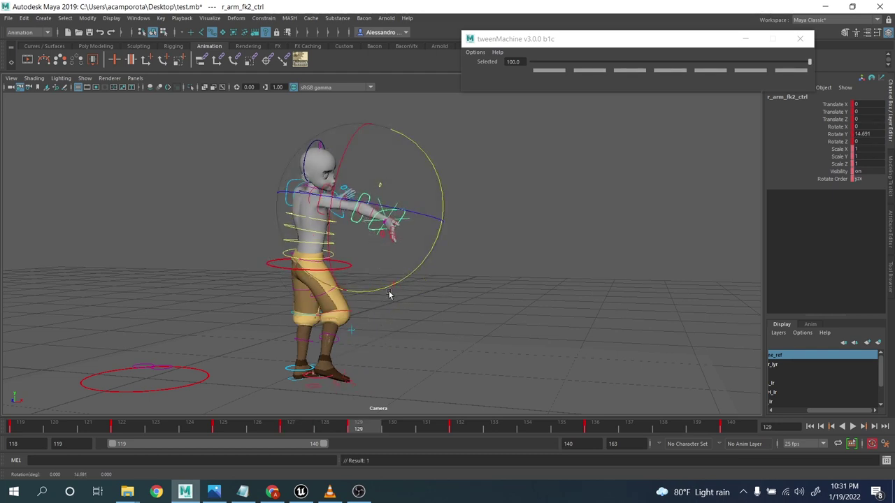
{"action": "key", "text": "period"}
{"action": "key", "text": "period"}
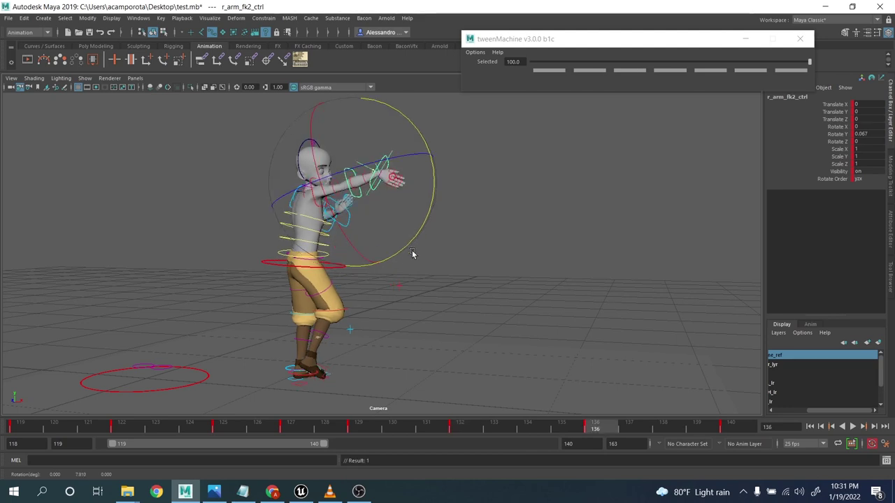
Play back the arm animation with NURBS surfaces off and the CTRL_lr layer temporarily hidden
{"action": "left_click", "coordinate": [853, 426]}
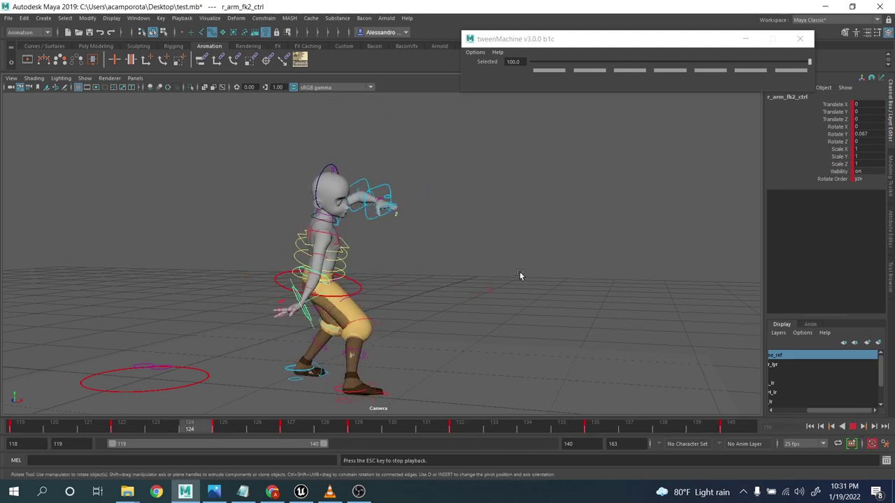
{"action": "left_click", "coordinate": [84, 78]}
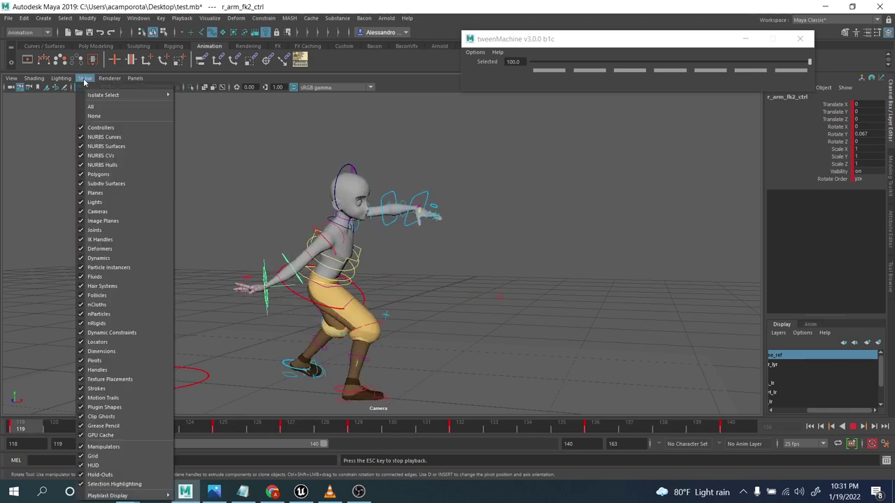
{"action": "left_click", "coordinate": [102, 146]}
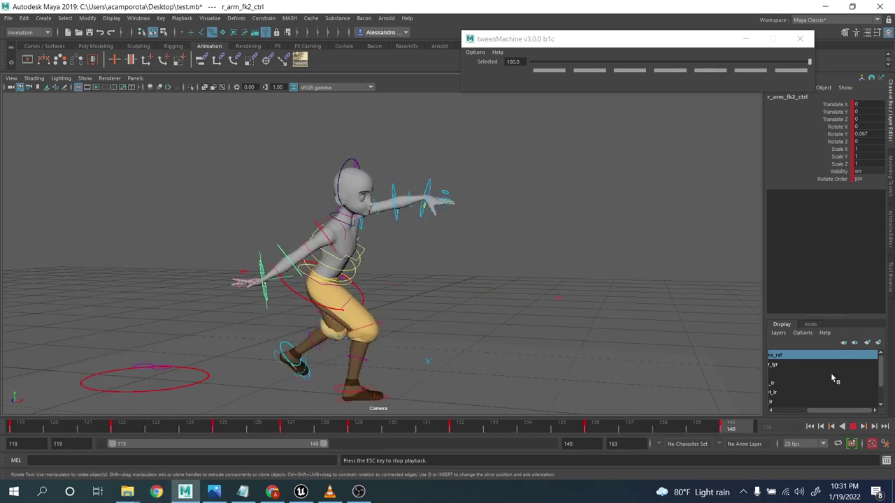
{"action": "left_click_drag", "start_coordinate": [828, 410], "coordinate": [786, 410]}
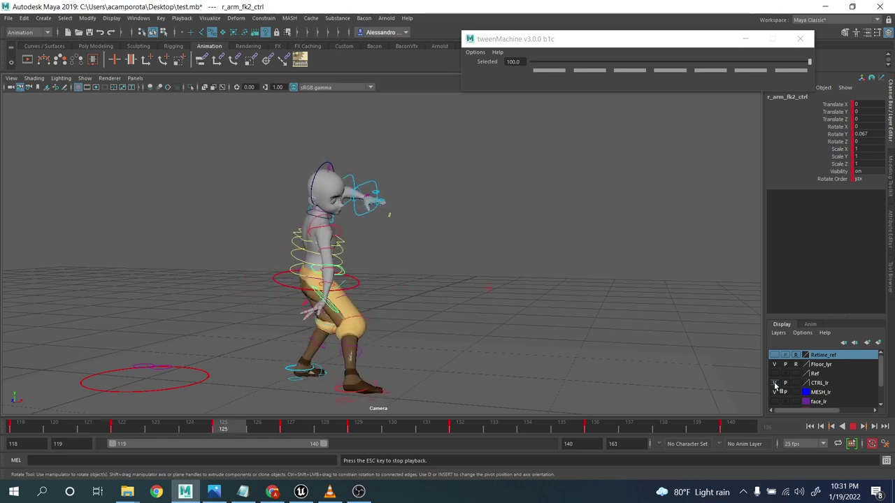
{"action": "left_click", "coordinate": [774, 384]}
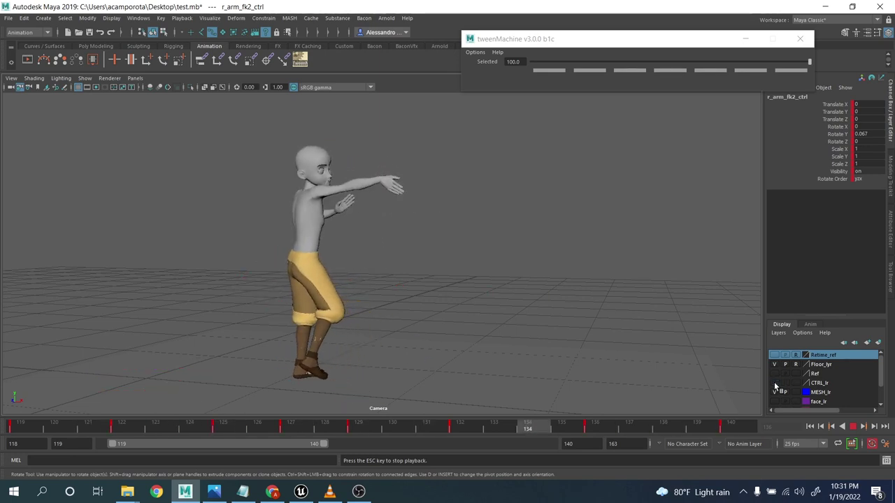
{"action": "left_click", "coordinate": [775, 383]}
Rotate the right forearm FK control to a Rotate Y of about -12 at frame 140 and delete its key at frame 136
{"action": "left_click_drag", "start_coordinate": [456, 432], "coordinate": [730, 432]}
{"action": "key", "text": "e"}
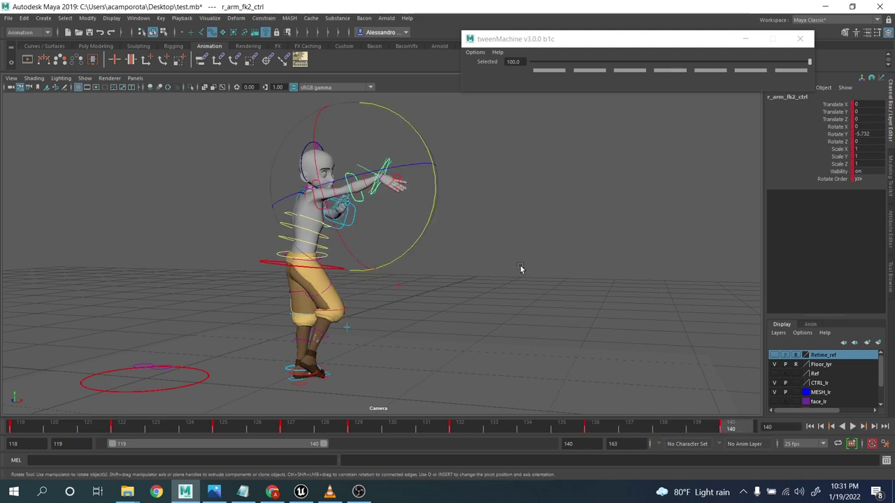
{"action": "left_click_drag", "start_coordinate": [437, 201], "coordinate": [437, 192]}
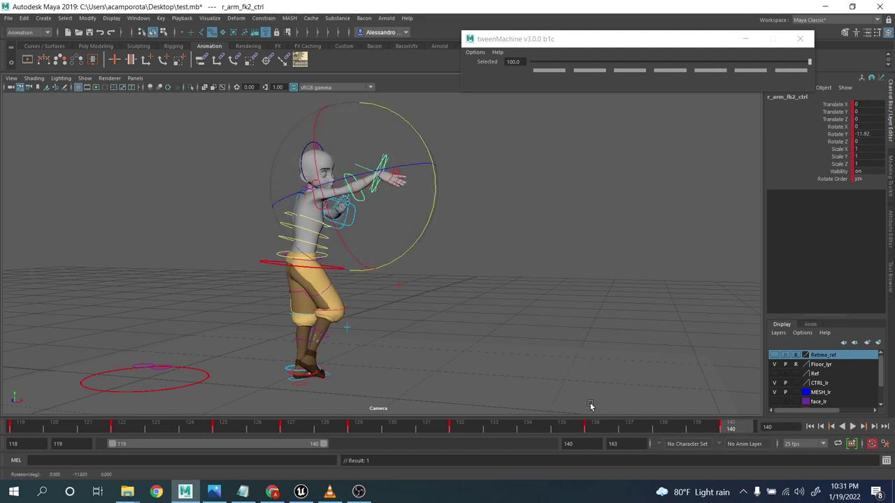
{"action": "left_click", "coordinate": [603, 428], "text": "shift"}
{"action": "right_click", "coordinate": [600, 428]}
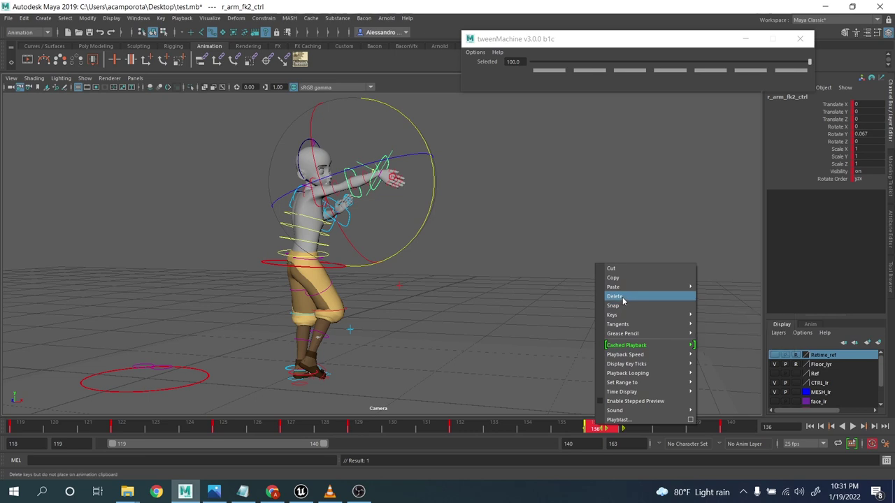
{"action": "left_click", "coordinate": [623, 299]}
Rotate the right hand FK control at frame 133 to about -31, 15 and 3 in X, Y and Z
{"action": "mouse_move", "coordinate": [474, 428]}
{"action": "left_mouse_down"}
{"action": "mouse_move", "coordinate": [754, 430]}
{"action": "mouse_move", "coordinate": [468, 396]}
{"action": "left_mouse_up"}
{"action": "left_click", "coordinate": [556, 329]}
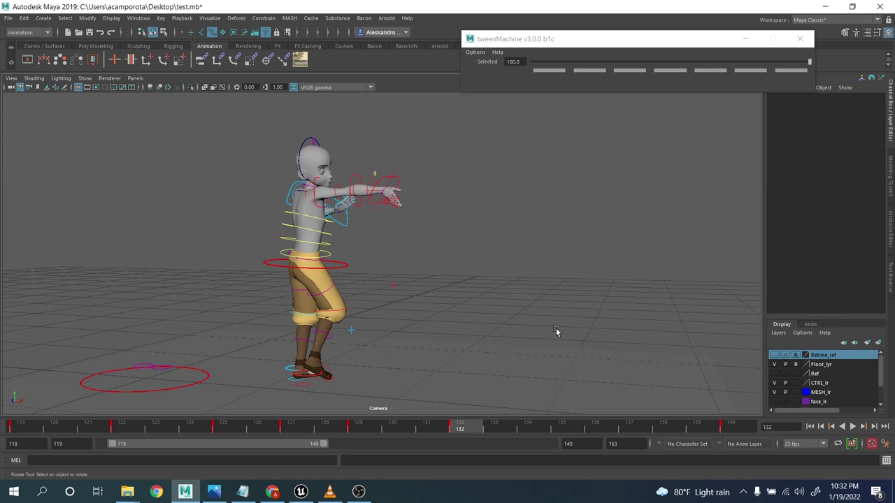
{"action": "left_click", "coordinate": [400, 185]}
{"action": "left_click_drag", "start_coordinate": [384, 422], "coordinate": [494, 425]}
{"action": "left_click", "coordinate": [427, 213]}
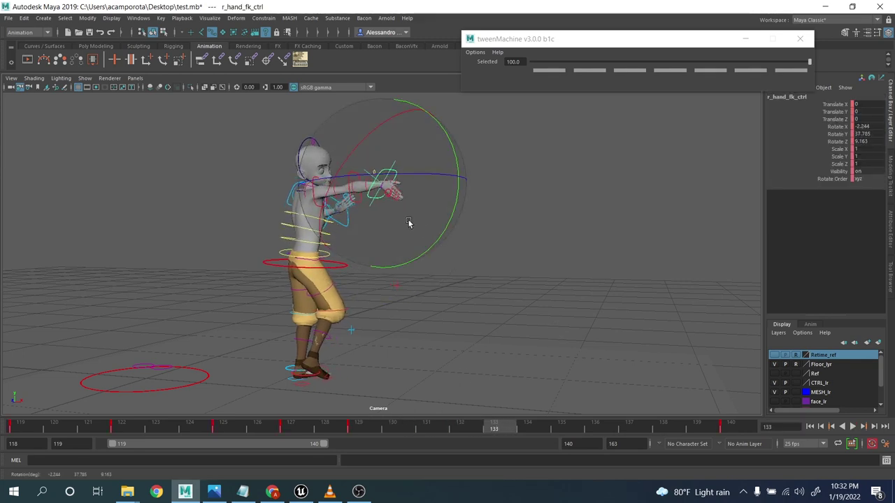
{"action": "key", "text": "e"}
{"action": "left_click_drag", "start_coordinate": [408, 220], "coordinate": [375, 207]}
{"action": "left_click_drag", "start_coordinate": [399, 193], "coordinate": [365, 260]}
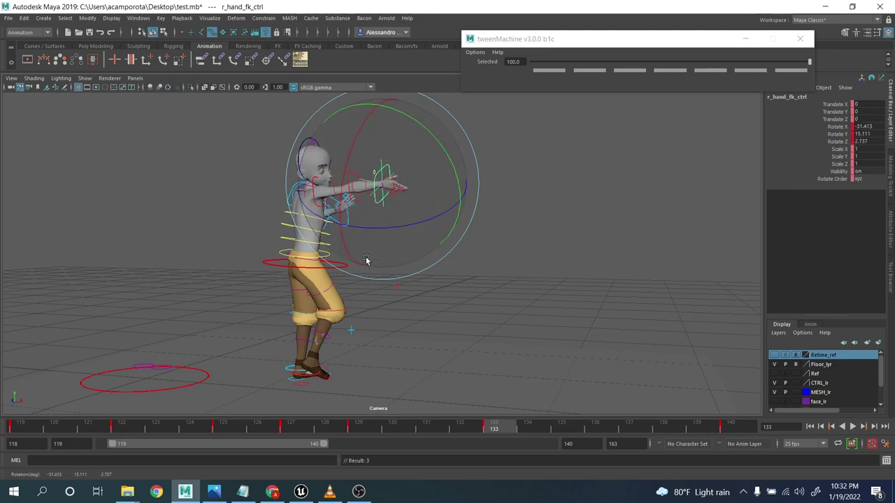
At frame 140, tween the right hand FK control to -100 and rotate it to about -66, -5 and -17 in X, Y and Z
{"action": "key", "text": "alt+v"}
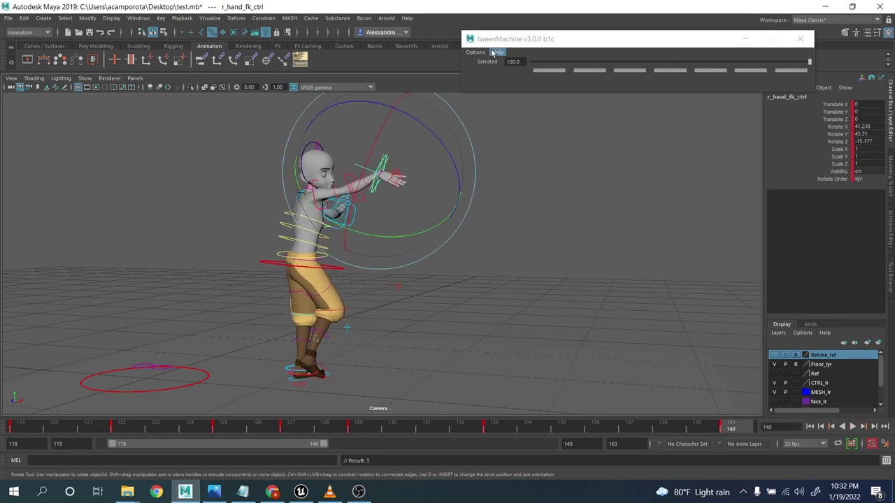
{"action": "left_click", "coordinate": [537, 65]}
{"action": "left_click_drag", "start_coordinate": [332, 167], "coordinate": [397, 193]}
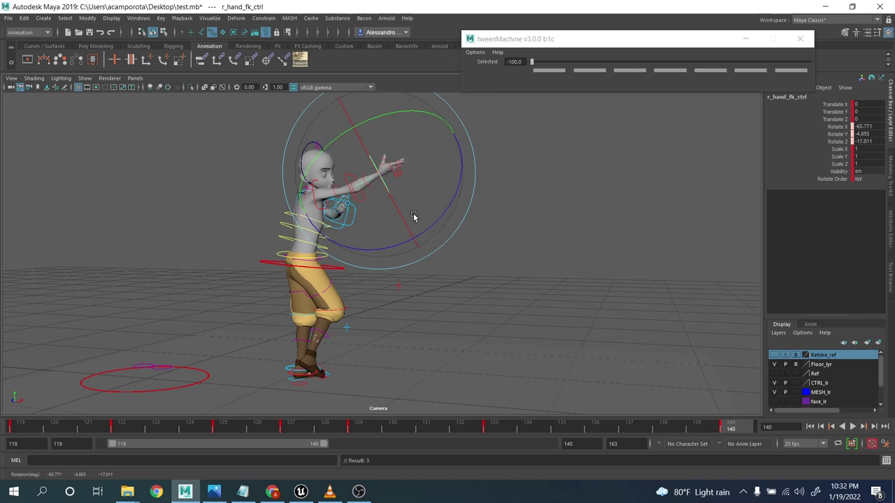
Hide the CTRL_lr layer and play back the right hand's motion
{"action": "left_click", "coordinate": [853, 427]}
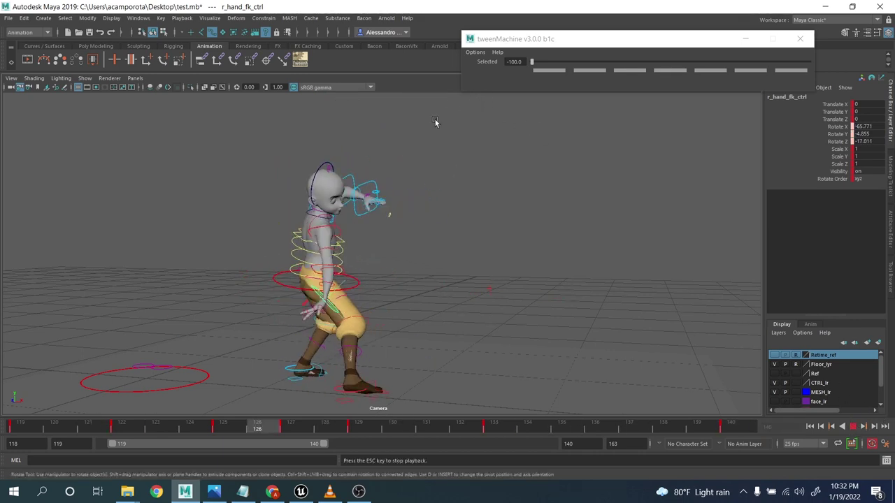
{"action": "left_click", "coordinate": [775, 383]}
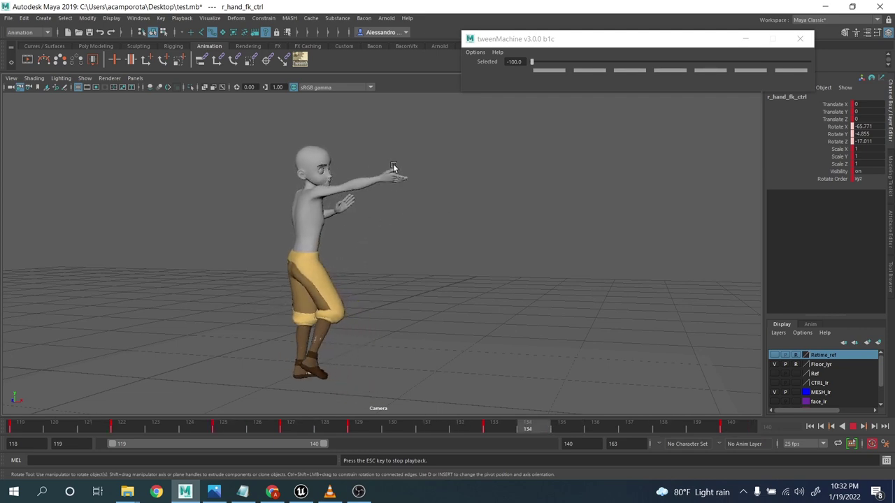
{"action": "left_click", "coordinate": [853, 427]}
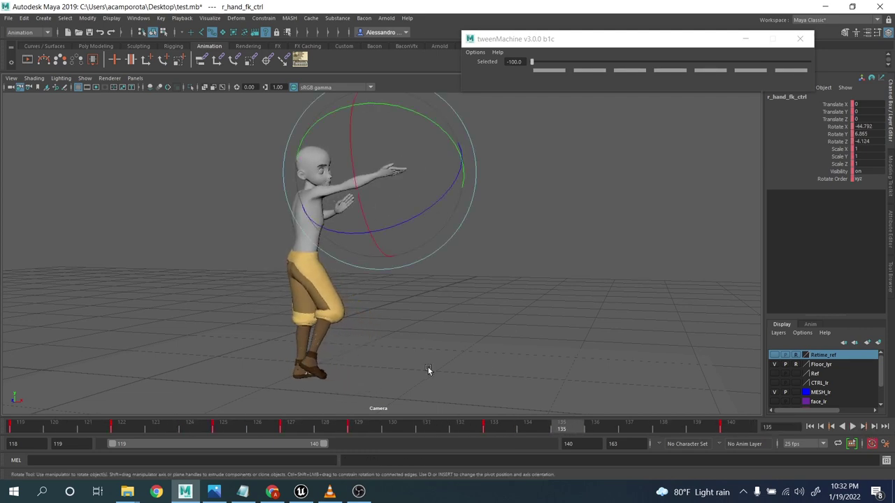
Turn NURBS surfaces back on in the viewport and show the CTRL_lr layer again
{"action": "left_click_drag", "start_coordinate": [70, 428], "coordinate": [88, 434]}
{"action": "left_click", "coordinate": [88, 88]}
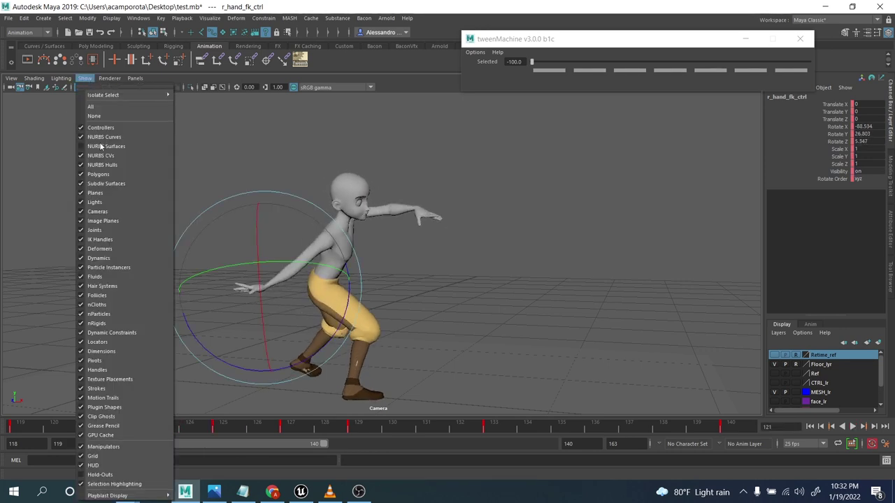
{"action": "left_click", "coordinate": [100, 147]}
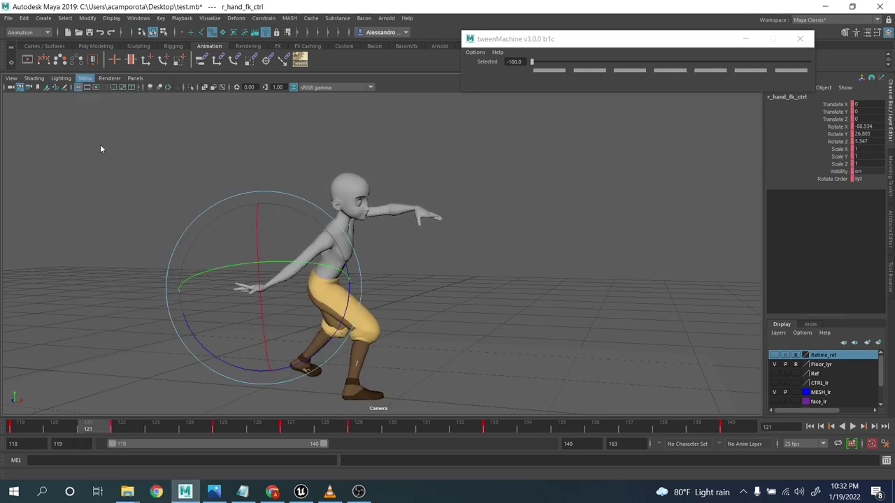
{"action": "left_click", "coordinate": [774, 383]}
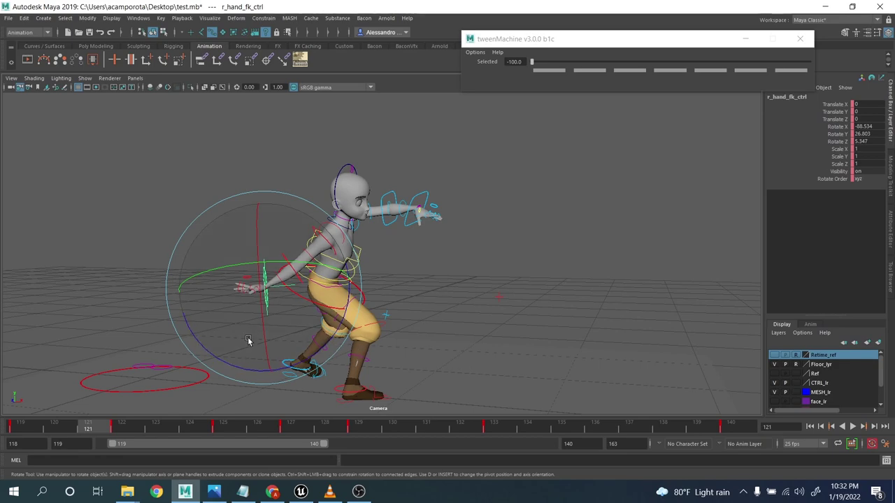
Select the right hand's finger controls, excluding the thumb, and bend them to a Rotate Z of about -11 at frame 119
{"action": "key", "text": "backslash"}
{"action": "middle_click_drag", "start_coordinate": [324, 318], "coordinate": [425, 389]}
{"action": "right_click_drag", "start_coordinate": [314, 303], "coordinate": [492, 357]}
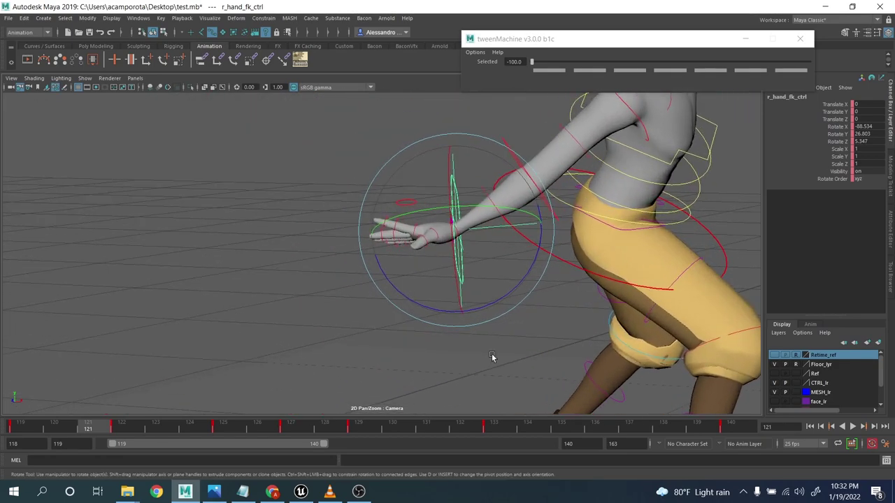
{"action": "left_click", "coordinate": [266, 231]}
{"action": "left_click_drag", "start_coordinate": [314, 208], "coordinate": [418, 272]}
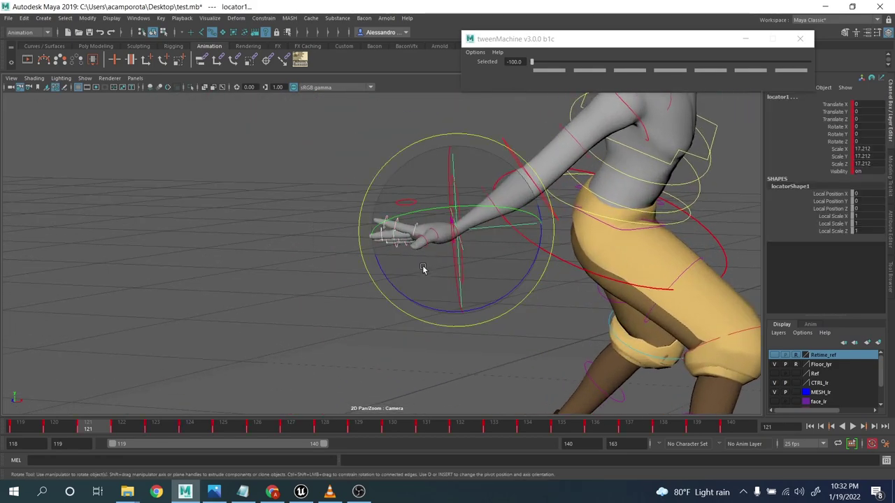
{"action": "key", "text": "q"}
{"action": "left_click", "coordinate": [491, 283]}
{"action": "left_click_drag", "start_coordinate": [440, 300], "coordinate": [489, 315]}
{"action": "left_click", "coordinate": [488, 314]}
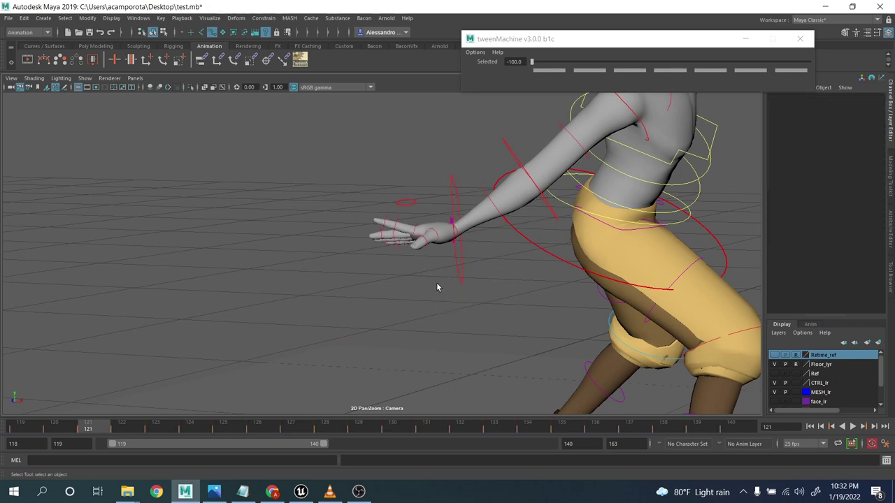
{"action": "left_click_drag", "start_coordinate": [363, 224], "coordinate": [424, 262]}
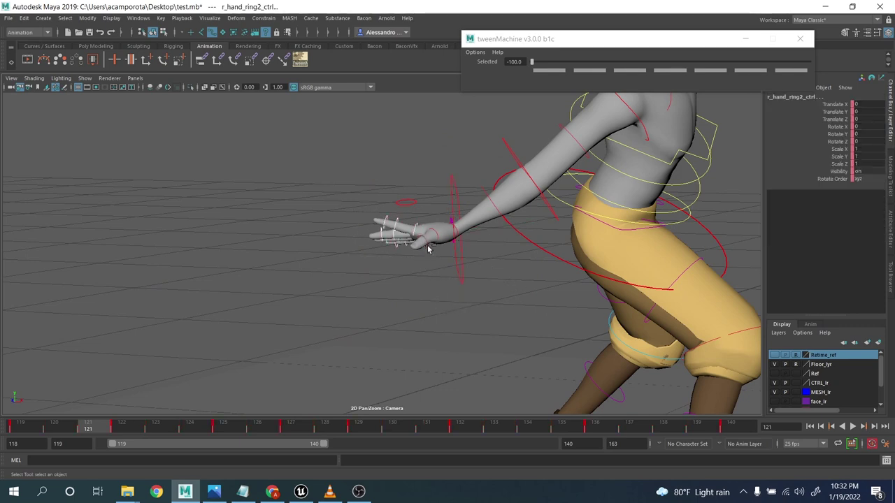
{"action": "left_click_drag", "start_coordinate": [123, 437], "coordinate": [2, 404]}
{"action": "key", "text": "e"}
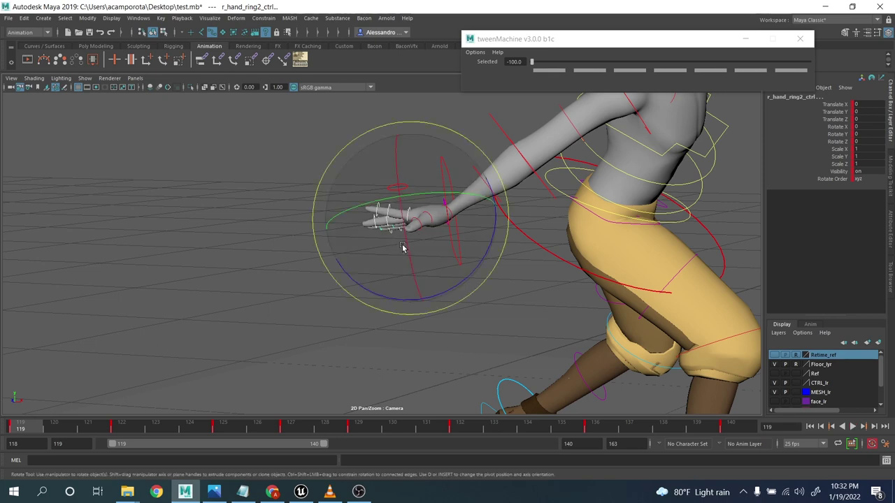
{"action": "left_click_drag", "start_coordinate": [458, 290], "coordinate": [465, 272]}
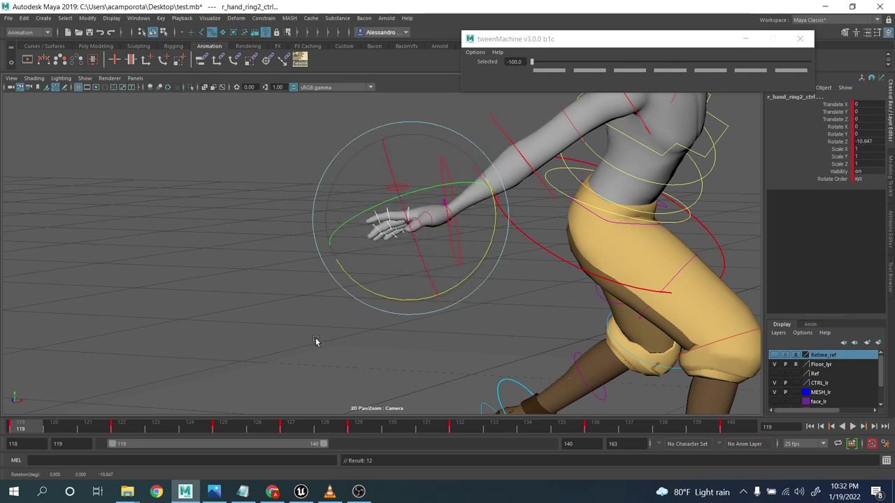
At frame 125, bend the right finger controls to a Rotate Z of about 8 and move them to a Translate X of about -0.45
{"action": "left_click_drag", "start_coordinate": [47, 432], "coordinate": [225, 428]}
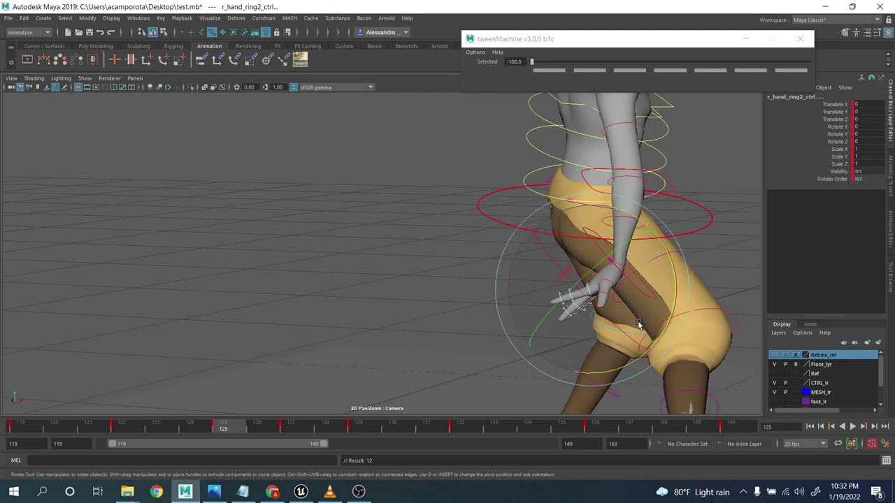
{"action": "left_click_drag", "start_coordinate": [644, 362], "coordinate": [619, 366]}
{"action": "key", "text": "w"}
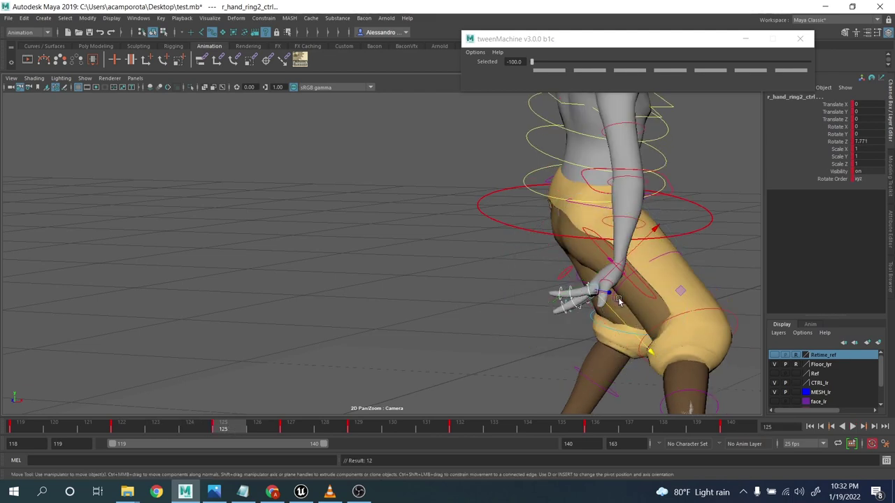
{"action": "left_click_drag", "start_coordinate": [682, 293], "coordinate": [679, 295]}
{"action": "key", "text": "ctrl+z"}
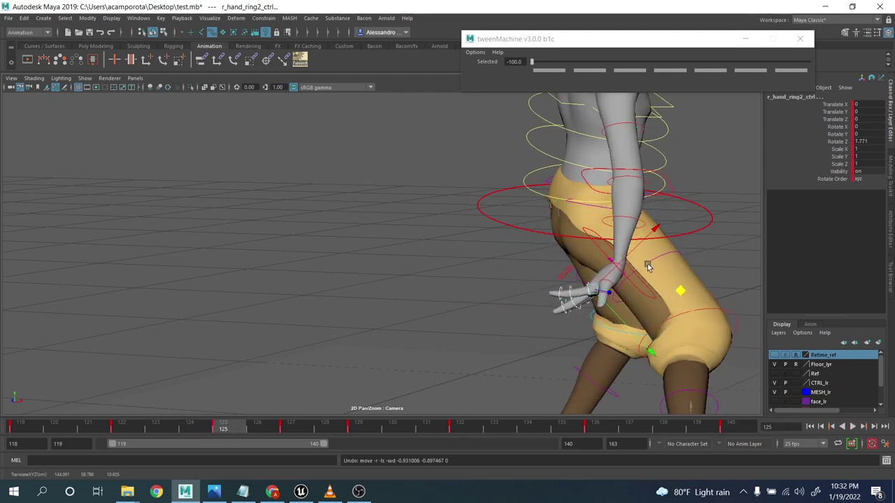
{"action": "left_click_drag", "start_coordinate": [632, 253], "coordinate": [627, 258]}
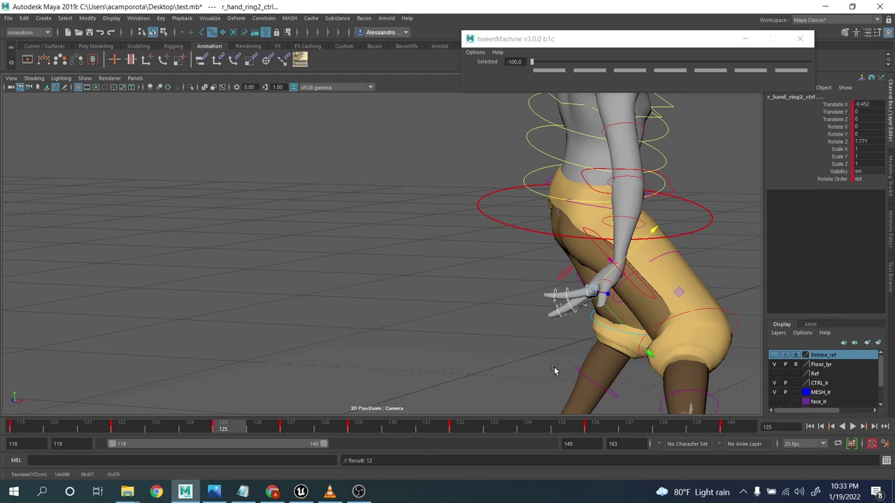
At frame 127, zero the right finger controls' translation and rotation, bend them to a Rotate Z of about 30, and set a key
{"action": "left_click", "coordinate": [273, 431]}
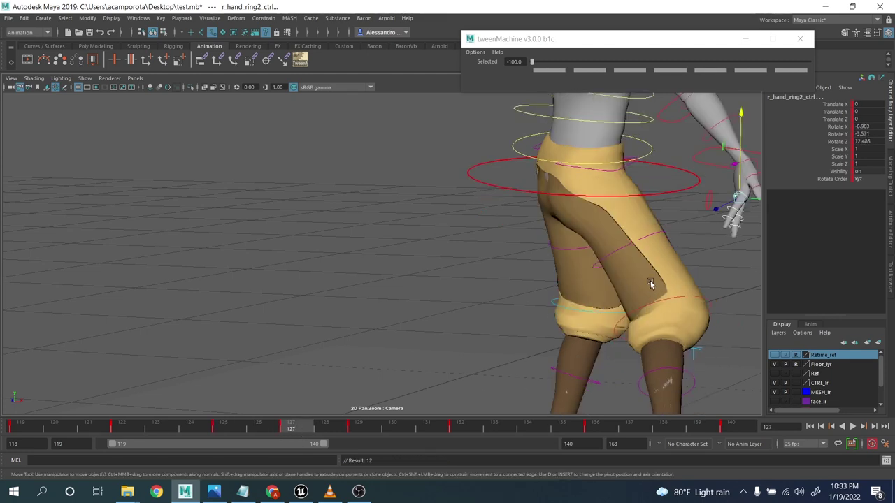
{"action": "middle_click_drag", "start_coordinate": [649, 287], "coordinate": [502, 328], "text": "alt"}
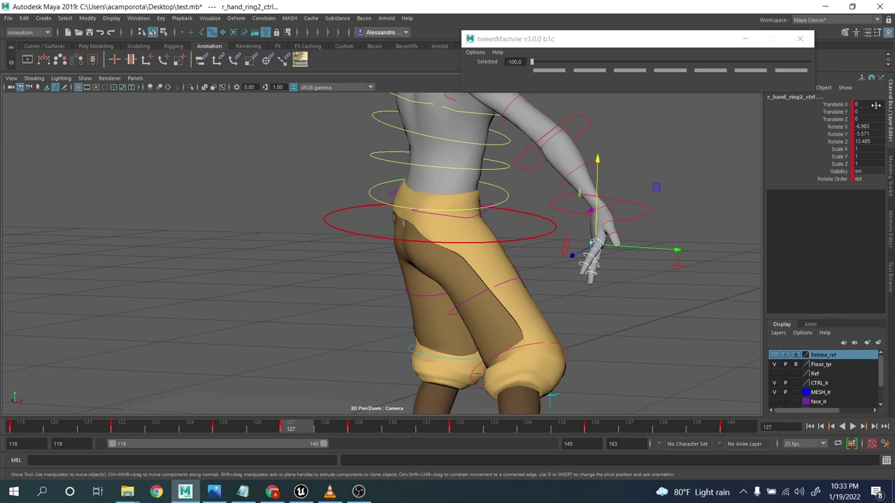
{"action": "left_click_drag", "start_coordinate": [876, 105], "coordinate": [870, 142]}
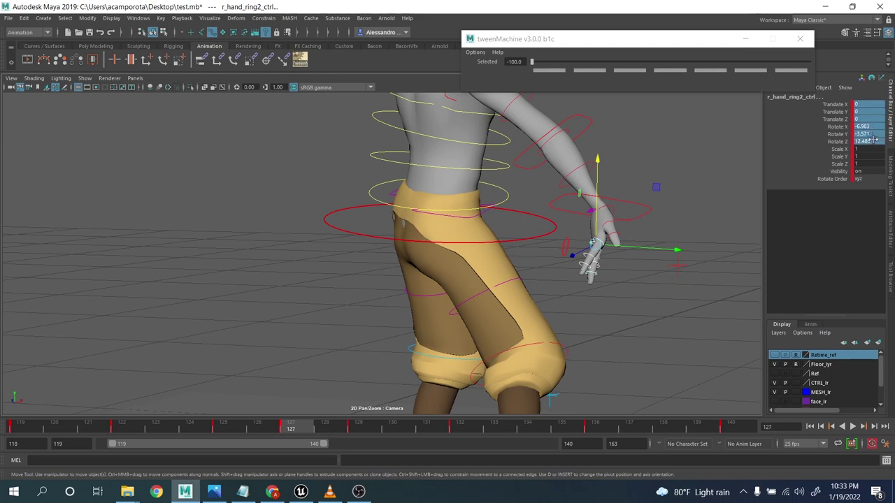
{"action": "type", "text": "0"}
{"action": "key", "text": "Return"}
{"action": "key", "text": "e"}
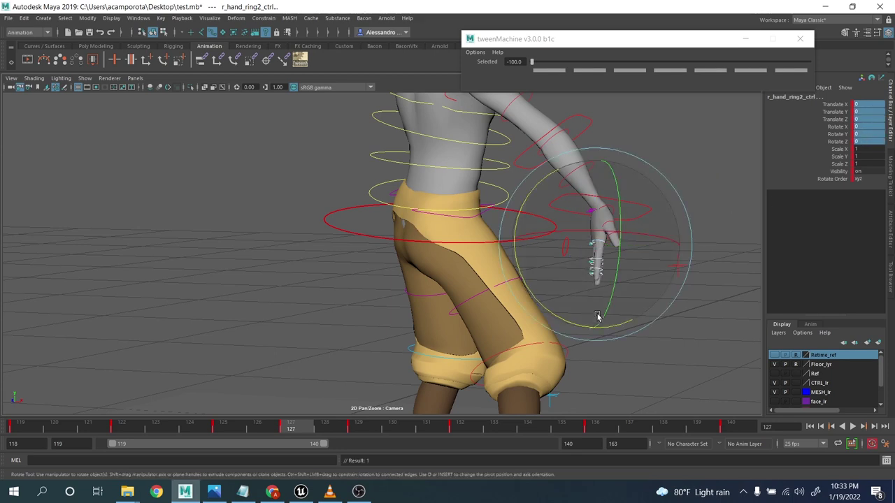
{"action": "left_click_drag", "start_coordinate": [579, 324], "coordinate": [542, 315]}
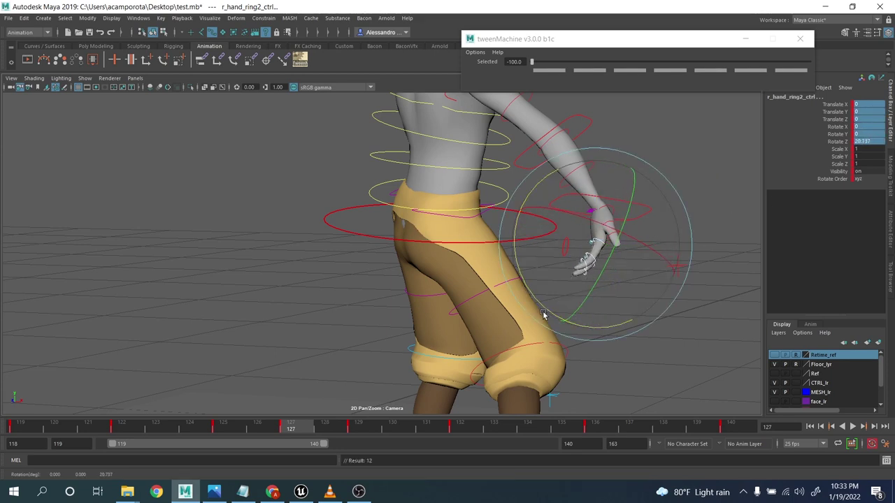
{"action": "key", "text": "s"}
At frame 129, set a key on the right finger controls and match them to their previous key using tweenMachine at -100
{"action": "key", "text": "."}
{"action": "left_click_drag", "start_coordinate": [654, 189], "coordinate": [633, 186]}
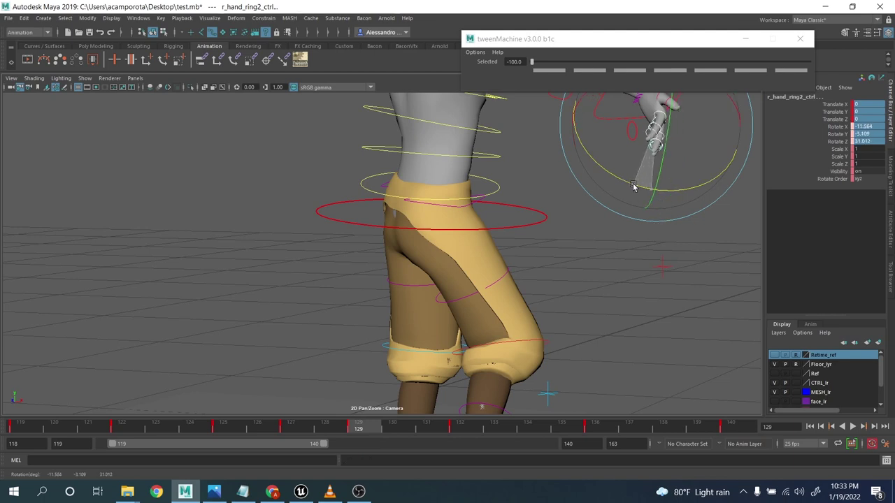
{"action": "key", "text": "s"}
{"action": "mouse_move", "coordinate": [532, 62]}
{"action": "left_mouse_down"}
{"action": "mouse_move", "coordinate": [541, 64]}
{"action": "mouse_move", "coordinate": [532, 63]}
{"action": "left_mouse_up"}
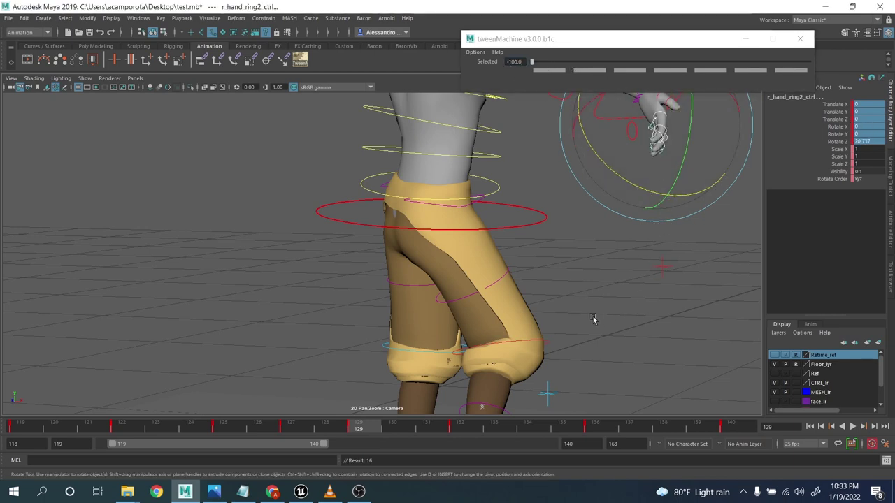
Play back the animation to review the right hand's finger drag with the upper body in view
{"action": "middle_click_drag", "start_coordinate": [557, 270], "coordinate": [523, 332], "text": "alt"}
{"action": "right_click_drag", "start_coordinate": [523, 332], "coordinate": [266, 256], "text": "alt"}
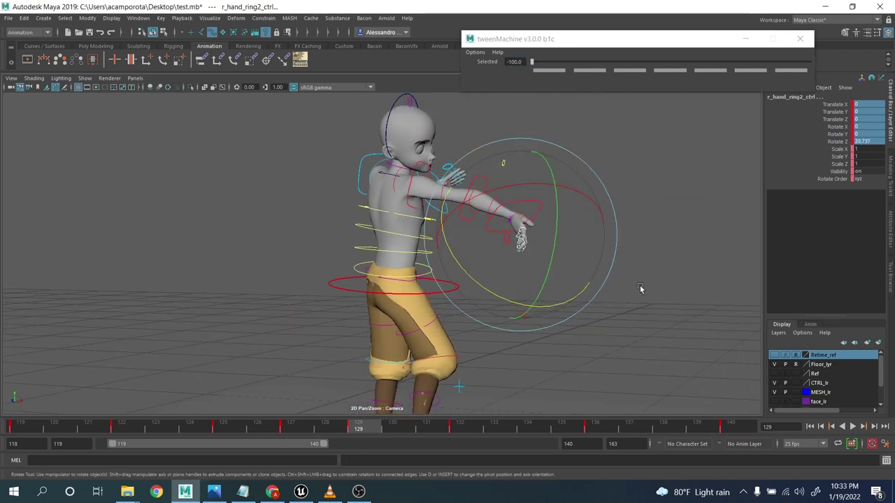
{"action": "left_click", "coordinate": [853, 427]}
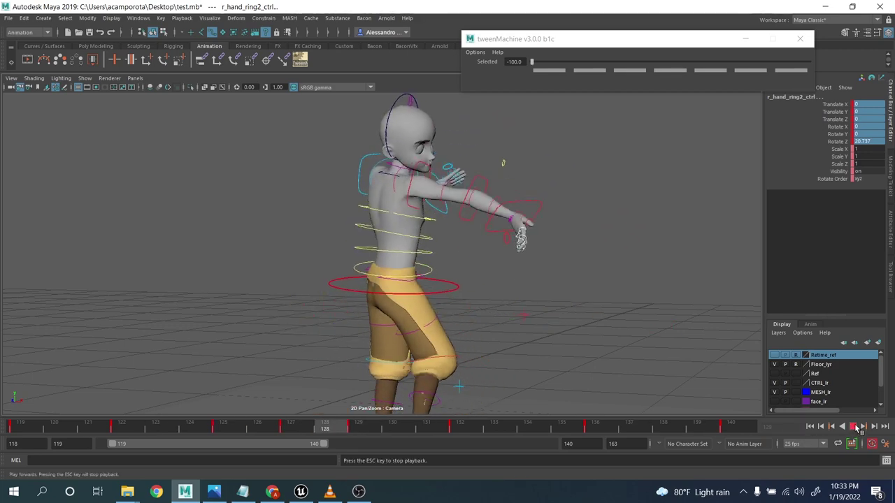
{"action": "left_click", "coordinate": [854, 427]}
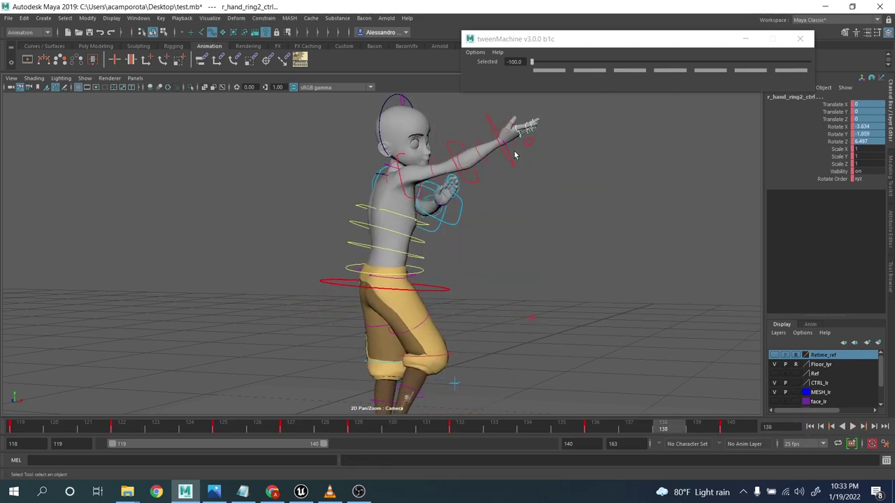
Select the right hand's thumb controls at frame 138 and restore the full camera view
{"action": "middle_click_drag", "start_coordinate": [524, 175], "coordinate": [470, 325], "text": "alt"}
{"action": "right_click_drag", "start_coordinate": [471, 324], "coordinate": [791, 365], "text": "alt"}
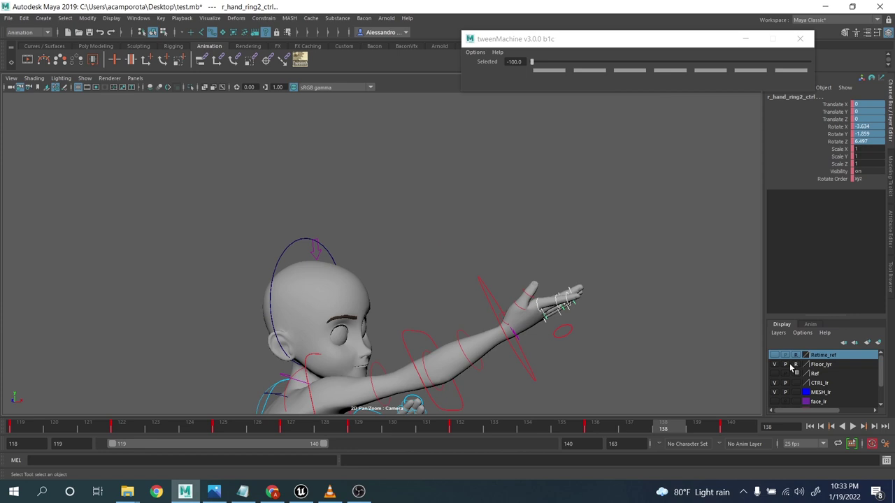
{"action": "left_click", "coordinate": [524, 303]}
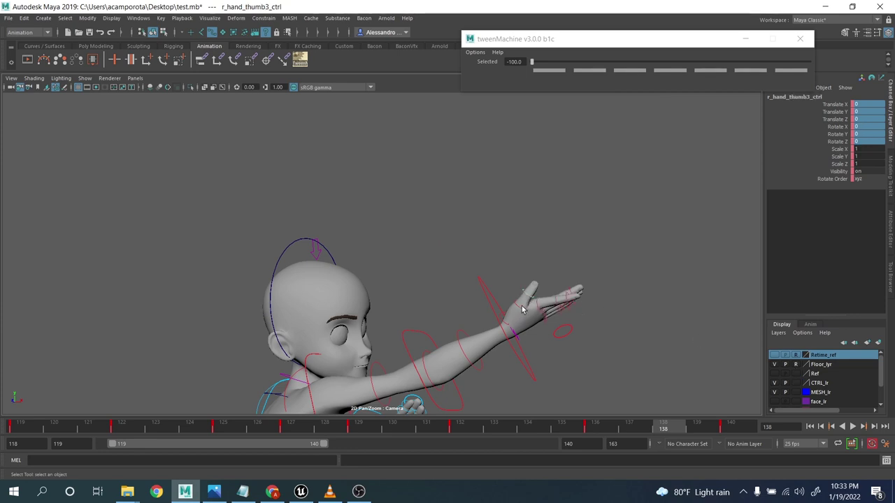
{"action": "left_click", "coordinate": [506, 316]}
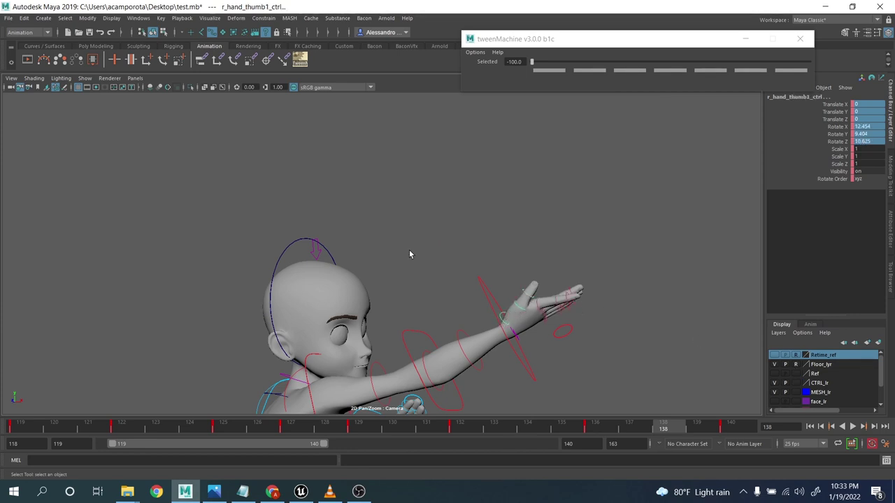
{"action": "left_click", "coordinate": [133, 80]}
{"action": "left_click", "coordinate": [253, 87]}
{"action": "key", "text": "backslash"}
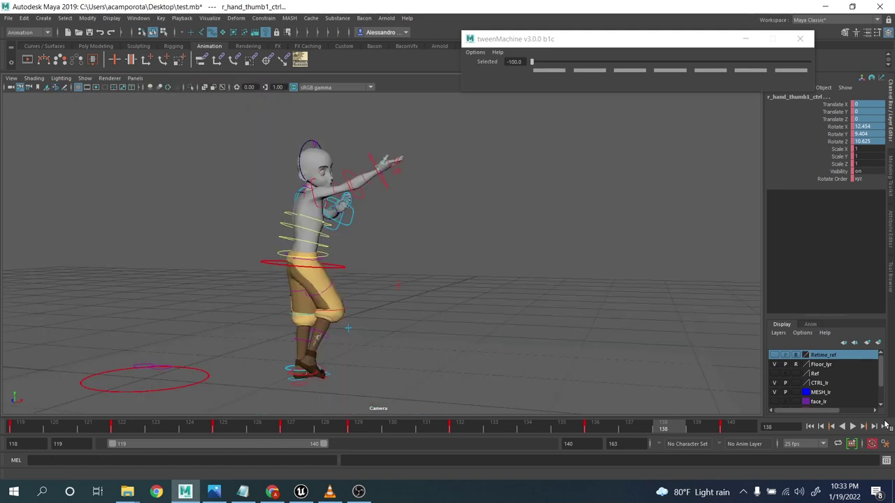
Review the thumb's motion, delete the right thumb controls' key at frame 132, and clear the selection
{"action": "left_click", "coordinate": [852, 426]}
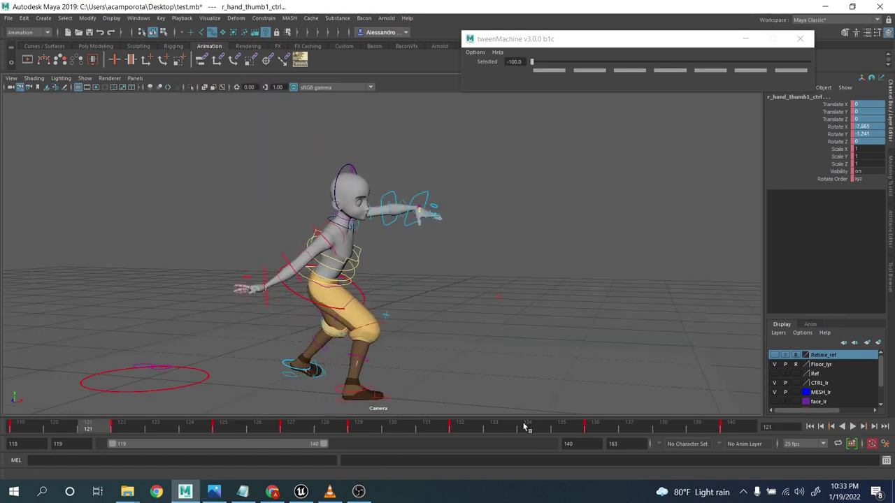
{"action": "mouse_move", "coordinate": [525, 427]}
{"action": "left_mouse_down"}
{"action": "mouse_move", "coordinate": [460, 427]}
{"action": "mouse_move", "coordinate": [600, 437]}
{"action": "mouse_move", "coordinate": [600, 430]}
{"action": "mouse_move", "coordinate": [374, 426]}
{"action": "left_mouse_up"}
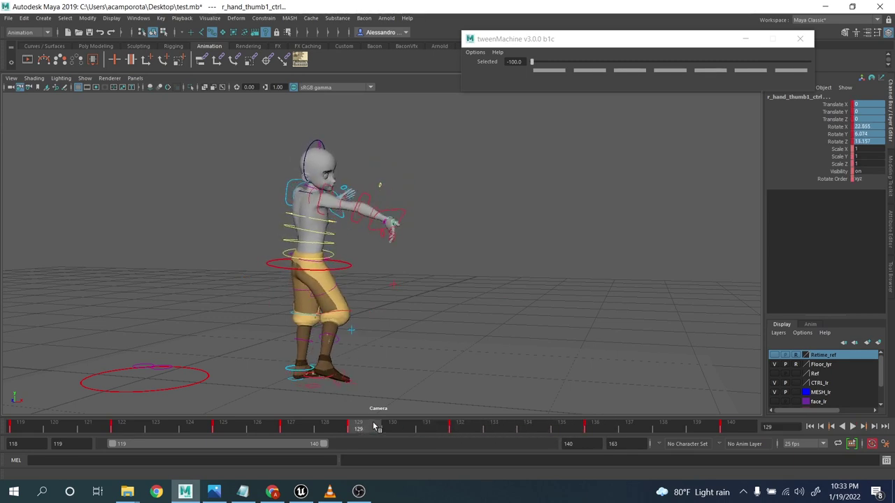
{"action": "right_click", "coordinate": [460, 428]}
{"action": "left_click", "coordinate": [500, 306]}
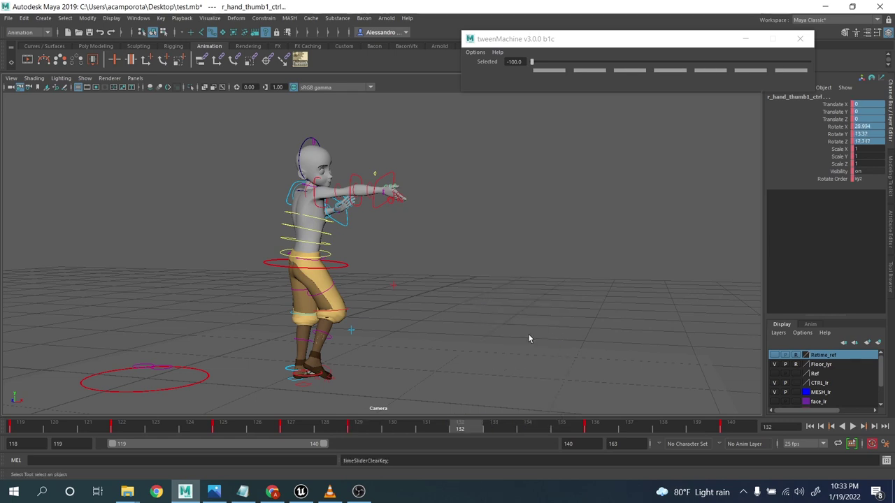
{"action": "left_click", "coordinate": [599, 428], "text": "shift"}
{"action": "mouse_move", "coordinate": [599, 428]}
{"action": "left_mouse_down"}
{"action": "mouse_move", "coordinate": [468, 427]}
{"action": "mouse_move", "coordinate": [753, 431]}
{"action": "left_mouse_up"}
{"action": "left_click", "coordinate": [423, 433]}
{"action": "left_click", "coordinate": [594, 302]}
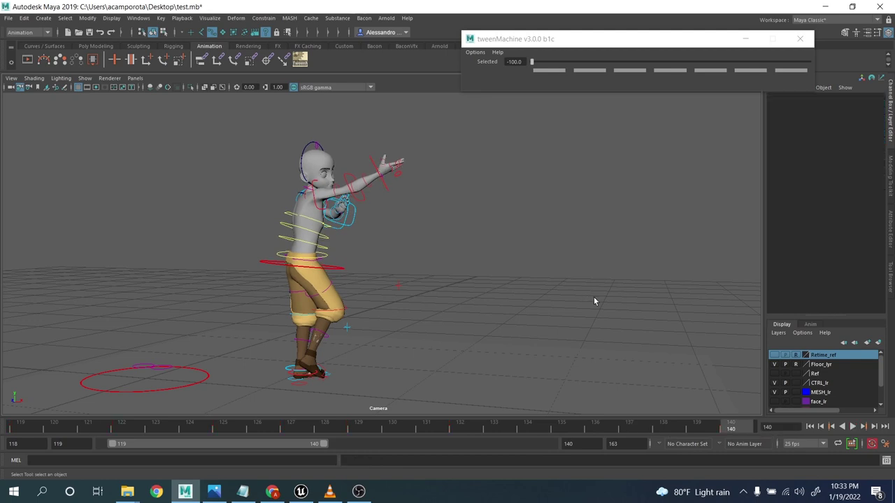
Play the animation in the full camera view and hide the CTRL_lr layer for an unobstructed look at the character
{"action": "left_click", "coordinate": [852, 426]}
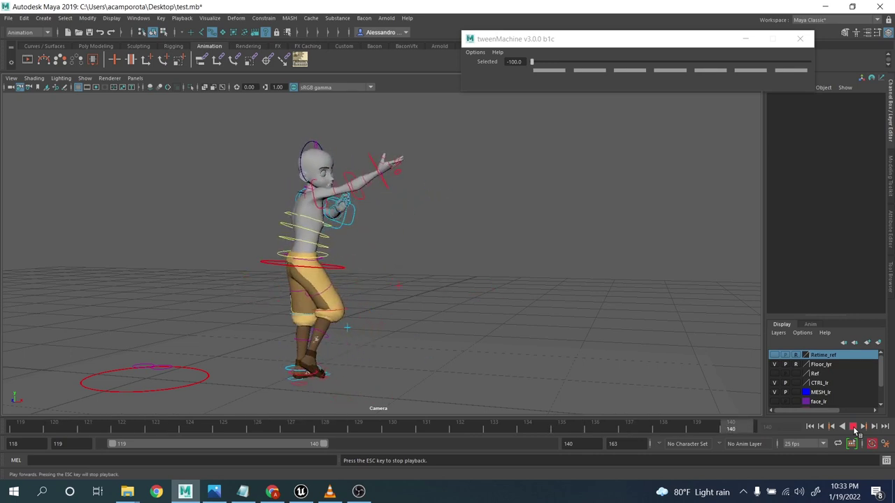
{"action": "left_click", "coordinate": [853, 426]}
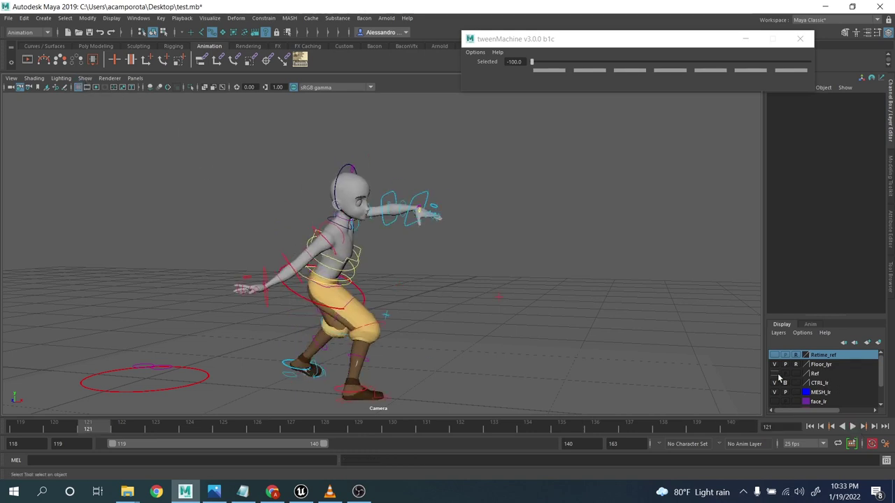
{"action": "key", "text": "ctrl+1"}
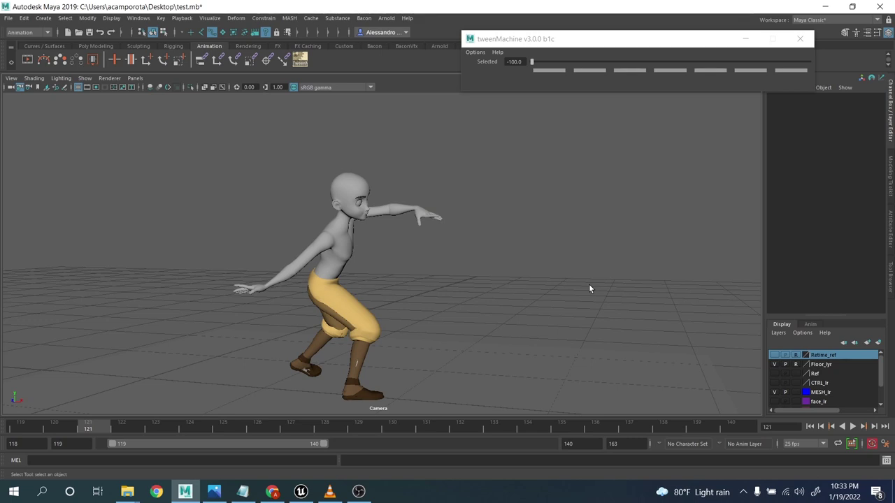
Show the CTRL_lr layer again and try moving the right upper arm's bend control at frame 121
{"action": "left_click", "coordinate": [774, 383]}
{"action": "left_click", "coordinate": [312, 261]}
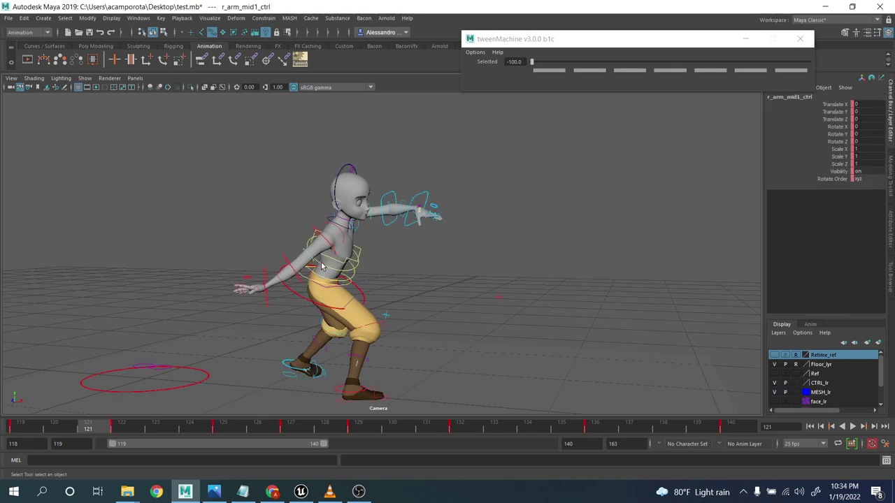
{"action": "key", "text": "w"}
{"action": "key", "text": "ctrl+z"}
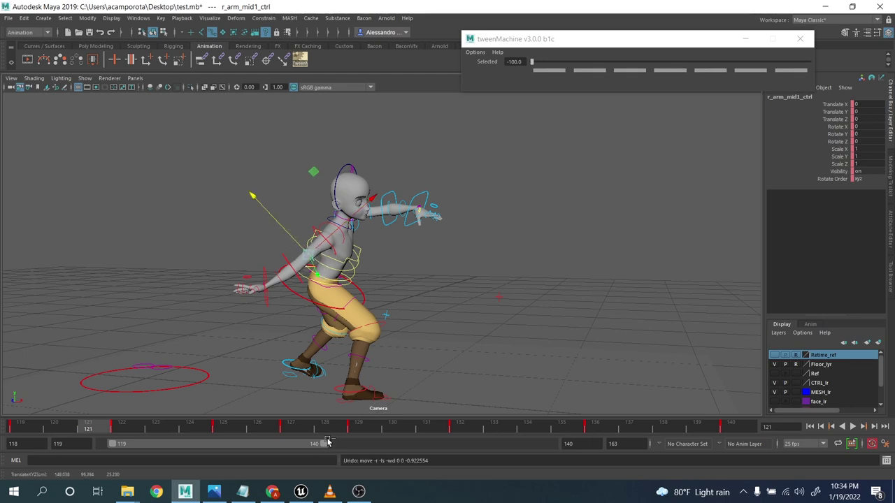
At frame 126, move the right upper arm's bend control to a Translate Z of about -0.44
{"action": "left_click_drag", "start_coordinate": [165, 430], "coordinate": [261, 432]}
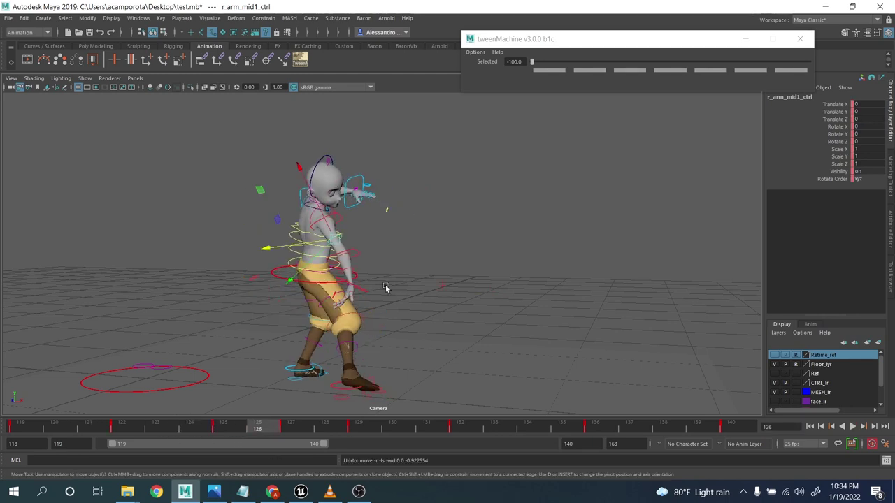
{"action": "key", "text": "backslash"}
{"action": "right_click_drag", "start_coordinate": [366, 282], "coordinate": [559, 333]}
{"action": "middle_click_drag", "start_coordinate": [570, 391], "coordinate": [498, 285]}
{"action": "left_click_drag", "start_coordinate": [498, 284], "coordinate": [418, 246], "text": "alt"}
{"action": "mouse_move", "coordinate": [299, 269]}
{"action": "left_mouse_down"}
{"action": "mouse_move", "coordinate": [307, 267]}
{"action": "mouse_move", "coordinate": [282, 275]}
{"action": "mouse_move", "coordinate": [285, 259]}
{"action": "left_mouse_up"}
{"action": "key", "text": "ctrl+z"}
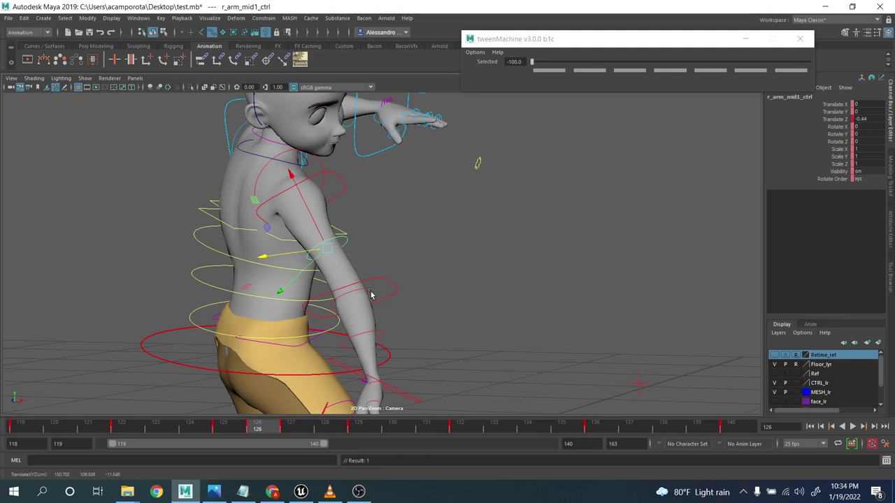
At frame 126, adjust the right elbow control to a Translate Z of about -0.925 and the forearm bend control to about -0.648
{"action": "left_click", "coordinate": [370, 294]}
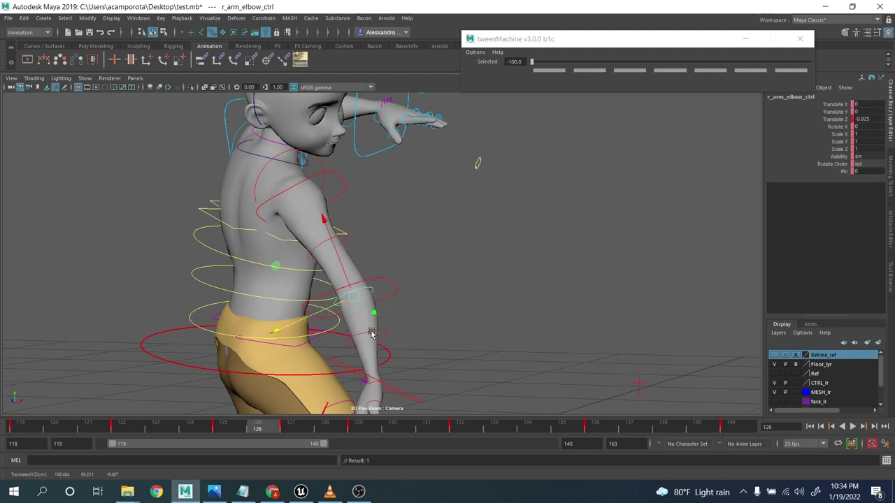
{"action": "left_click", "coordinate": [346, 349]}
{"action": "left_click_drag", "start_coordinate": [335, 350], "coordinate": [340, 353]}
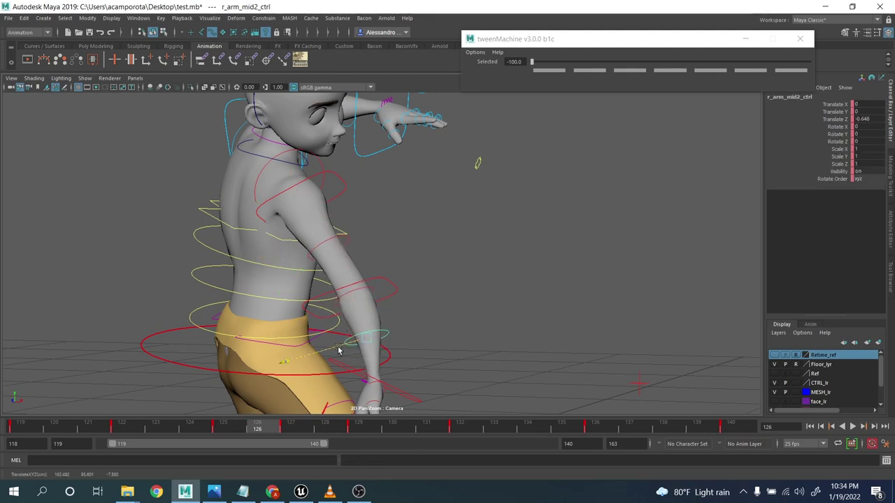
Select the right upper arm bend, elbow and forearm bend controls together and delete their keys at frames 125 and 127
{"action": "key", "text": "q"}
{"action": "left_click", "coordinate": [374, 294]}
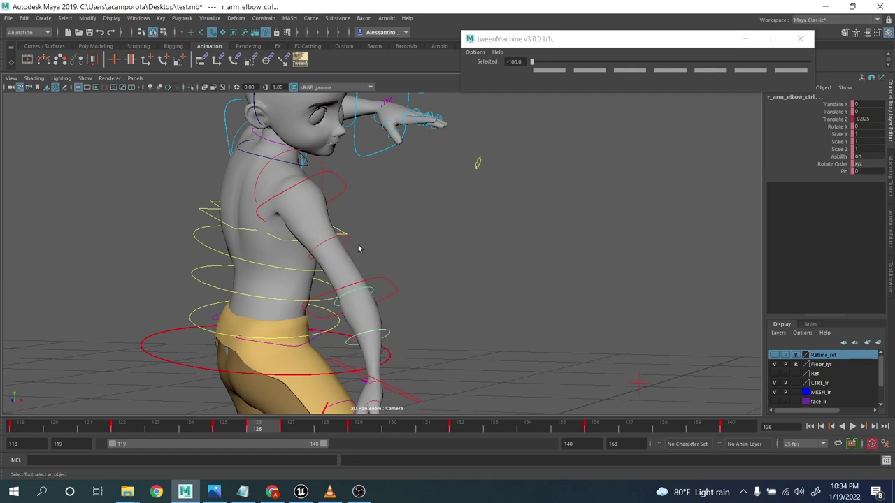
{"action": "left_click", "coordinate": [345, 246]}
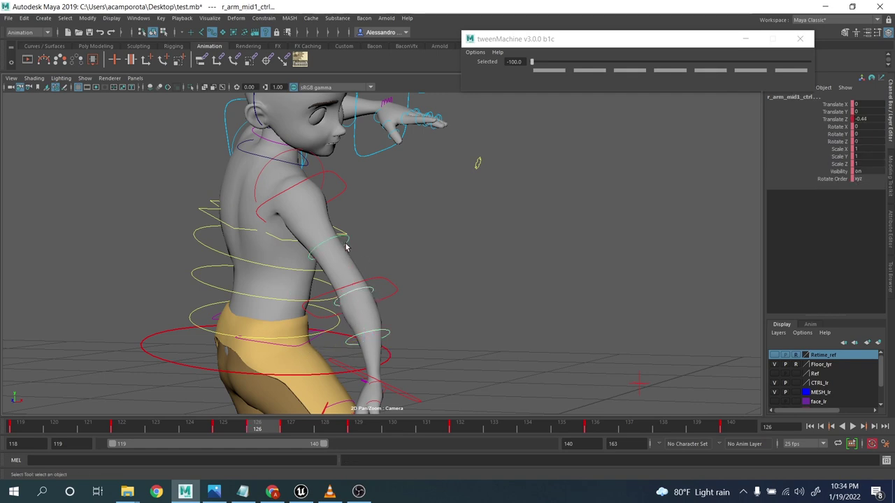
{"action": "left_click", "coordinate": [231, 428]}
{"action": "left_click", "coordinate": [226, 429], "text": "shift"}
{"action": "right_click", "coordinate": [226, 429]}
{"action": "left_click", "coordinate": [250, 299]}
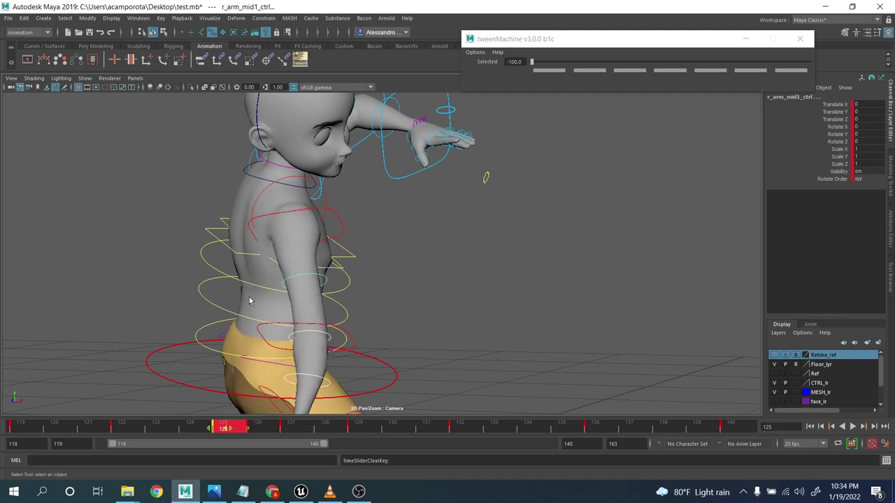
{"action": "left_click", "coordinate": [291, 428]}
{"action": "right_click_drag", "start_coordinate": [291, 428], "coordinate": [313, 302]}
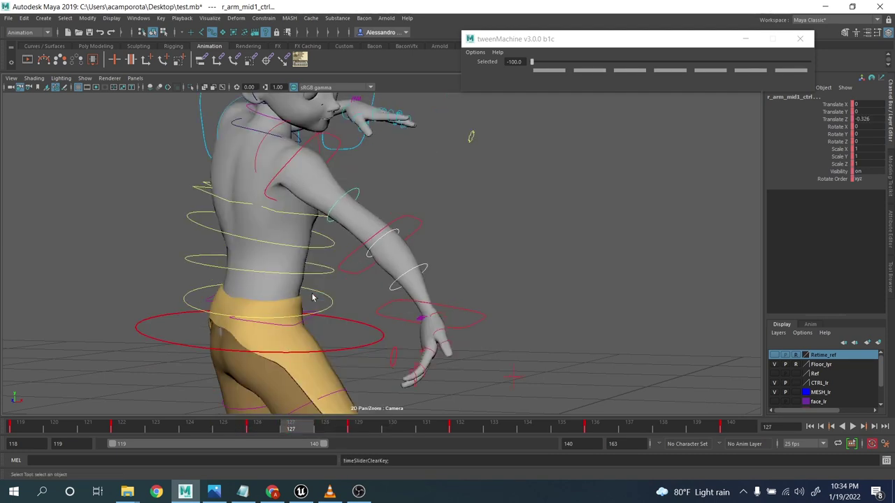
Hide the CTRL_lr layer, restore the full camera view, and play the animation to review the right arm's bend
{"action": "left_click", "coordinate": [774, 383]}
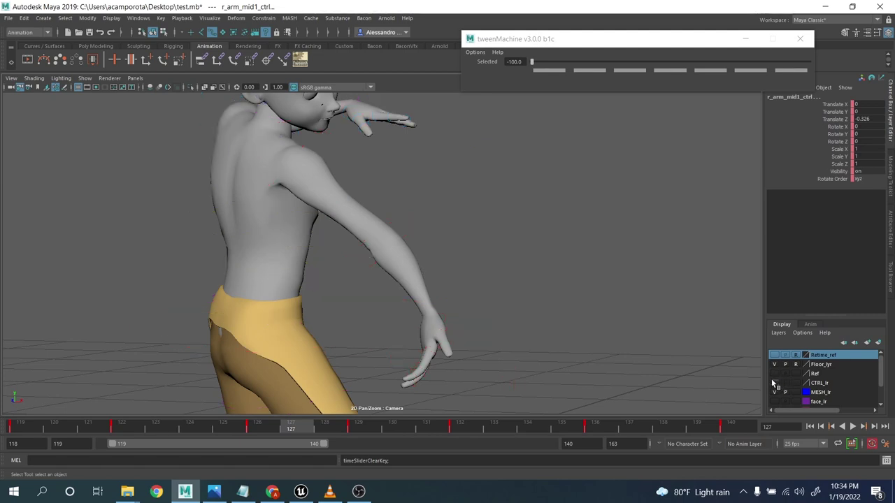
{"action": "key", "text": "backslash"}
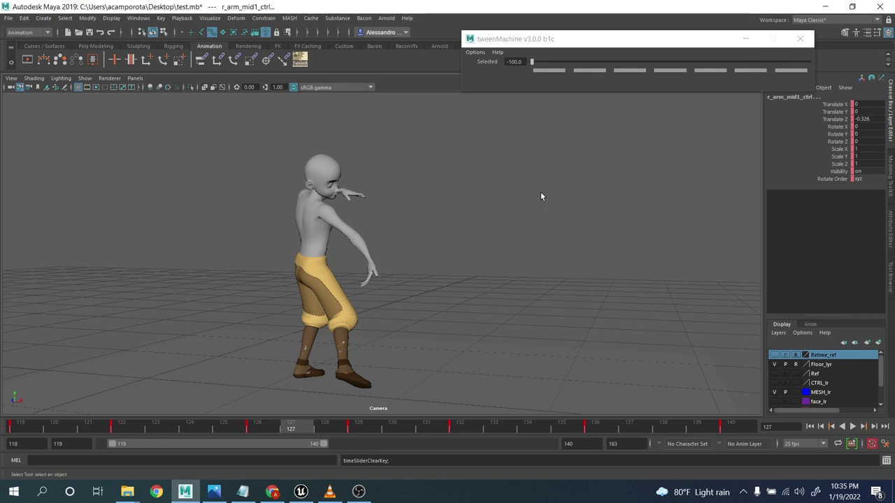
{"action": "left_click", "coordinate": [854, 427]}
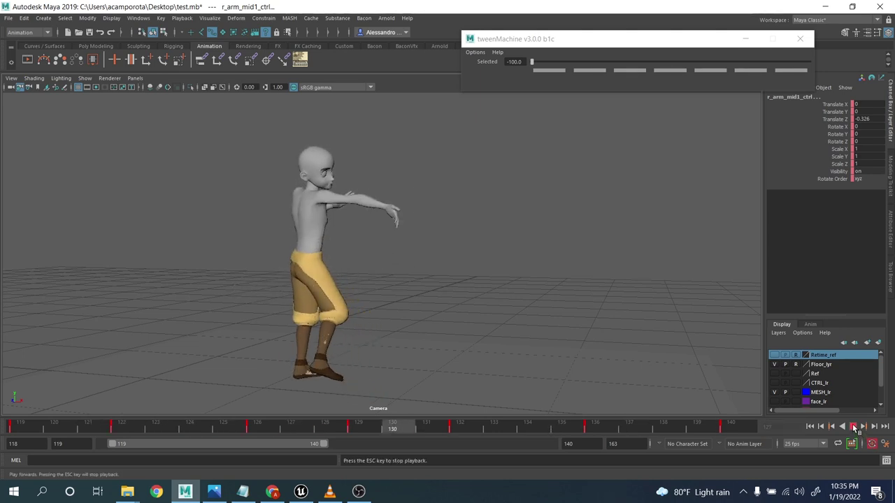